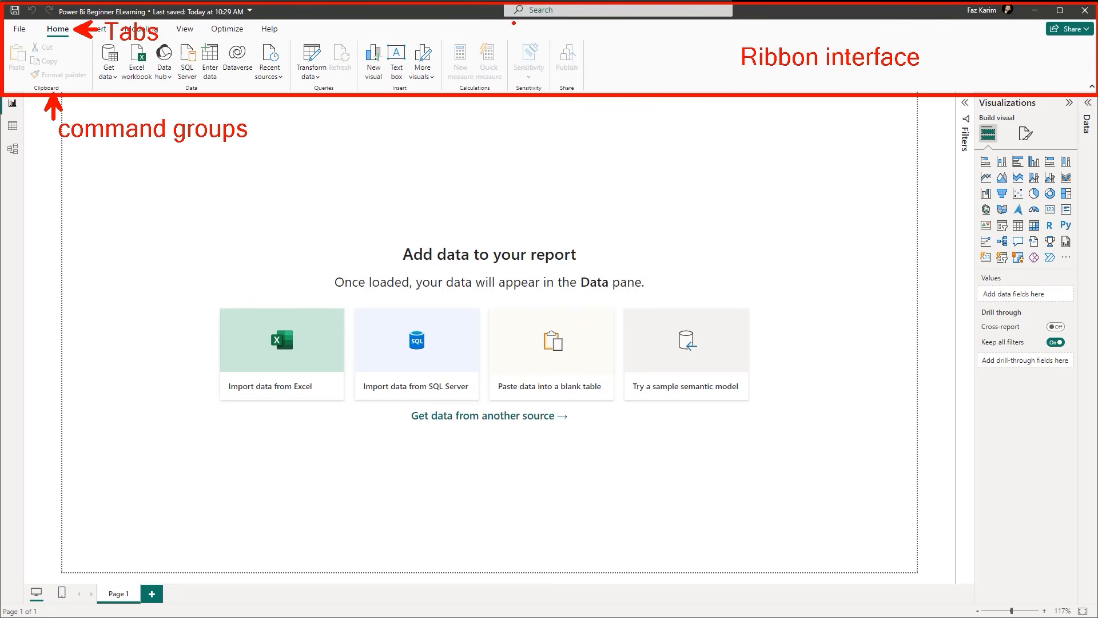
Annotate the search box with an arrow labelled "search" and label the arrow at the Report view icon "Report View".
drag(515, 19, 513, 74)
text(search)
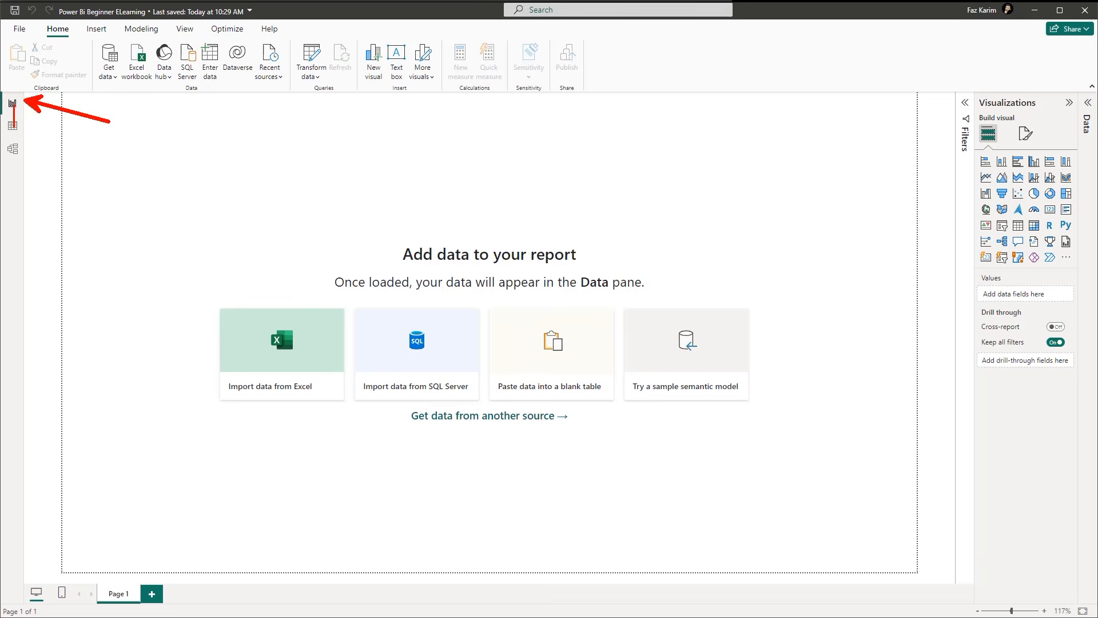
text(Report )
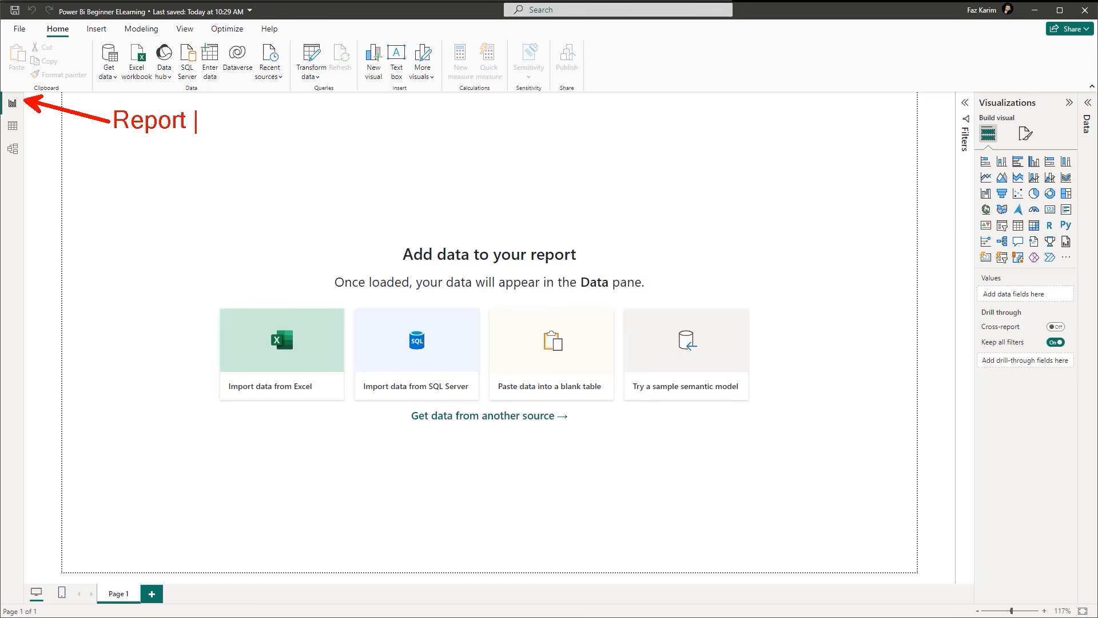
text(View)
key(Escape)
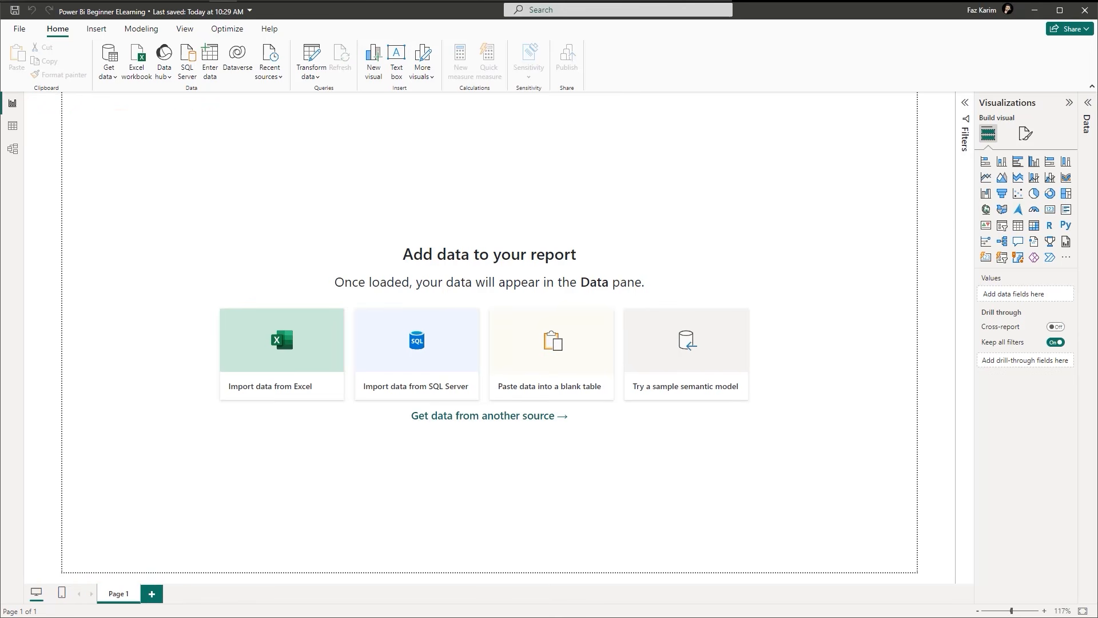
Expand the Filters and Data panes beside the report canvas.
click(964, 104)
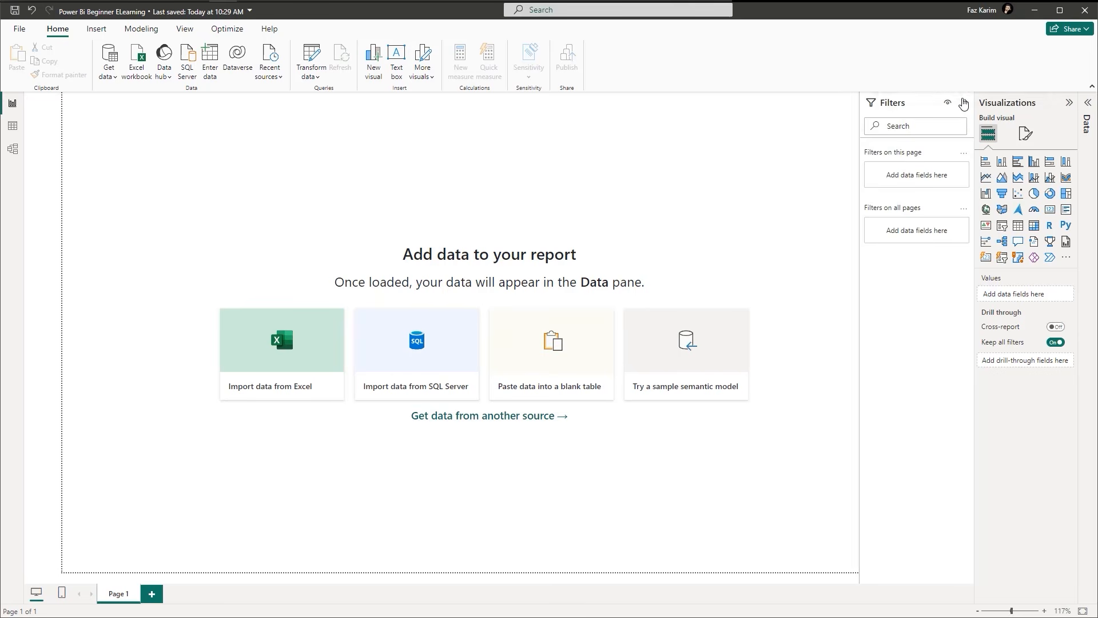
click(1086, 102)
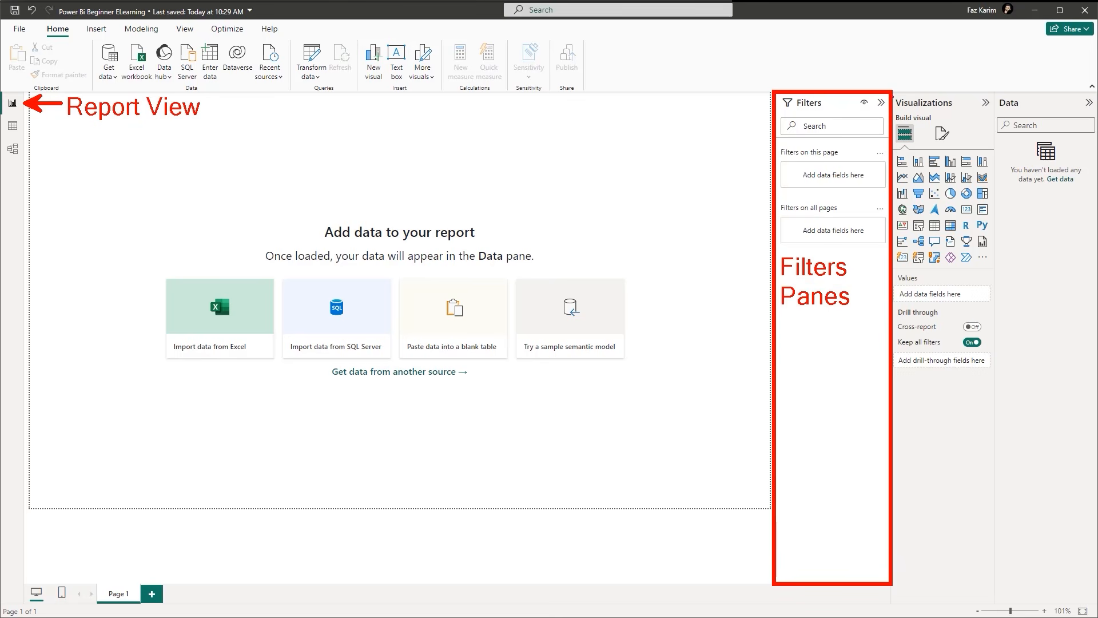
Outline the Visualizations pane with a red rectangle and label it "Viz pane" on two lines.
drag(893, 90, 904, 135)
mouse_move(892, 90)
mouse_down()
mouse_move(1004, 439)
mouse_move(1016, 529)
mouse_move(1008, 601)
mouse_up()
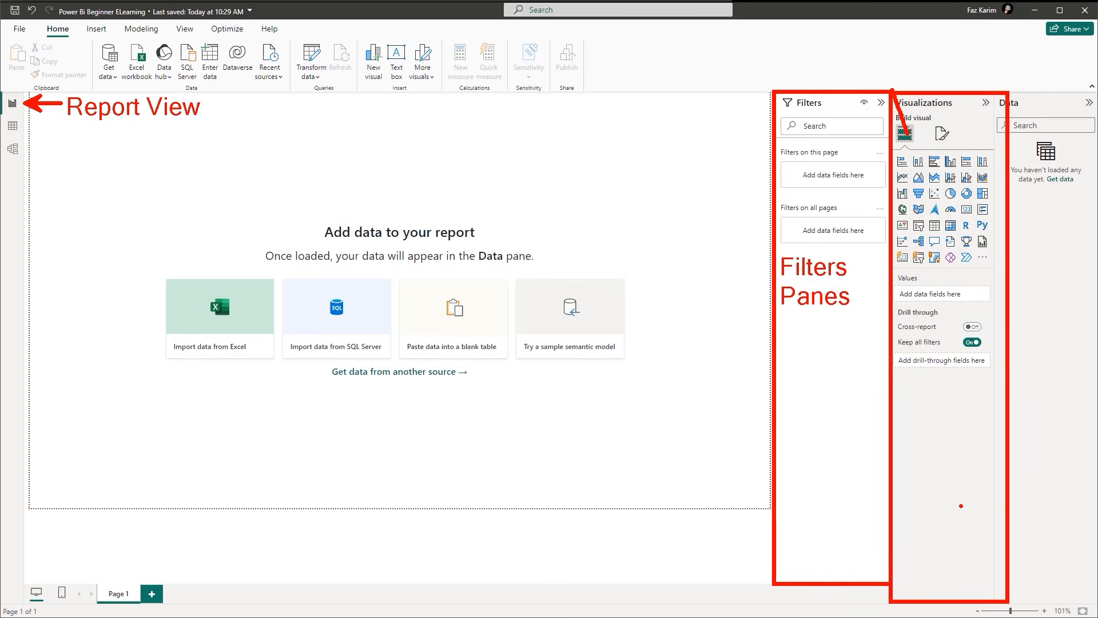
text(t)
text(Viz)
key(Return)
text(pane)
key(Escape)
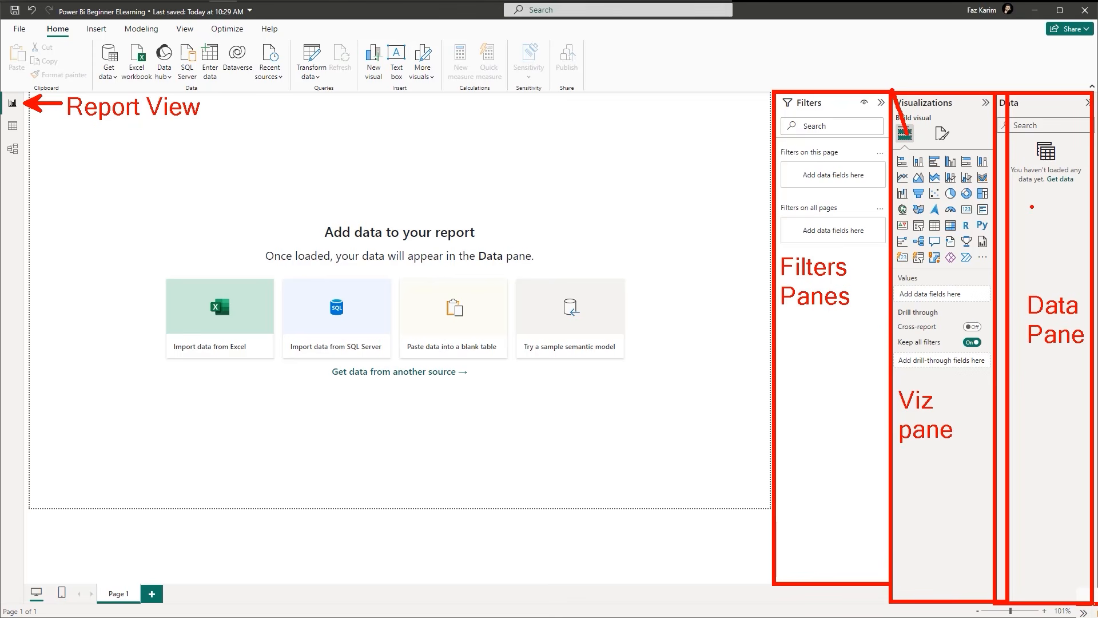
Collapse the Filters, Visualizations and Data panes.
click(881, 103)
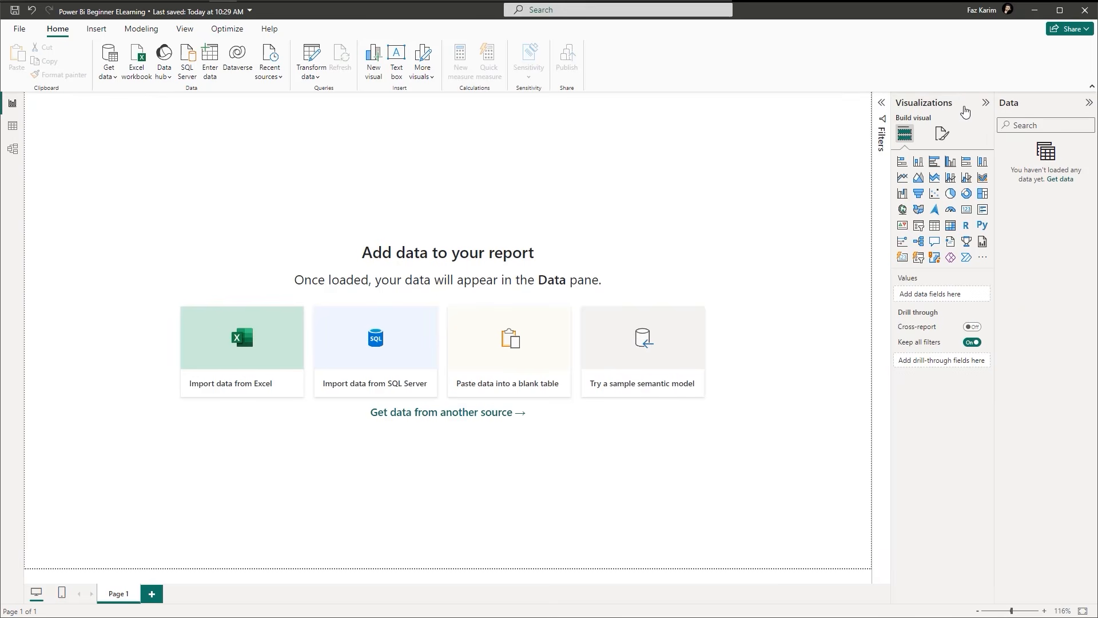
click(985, 104)
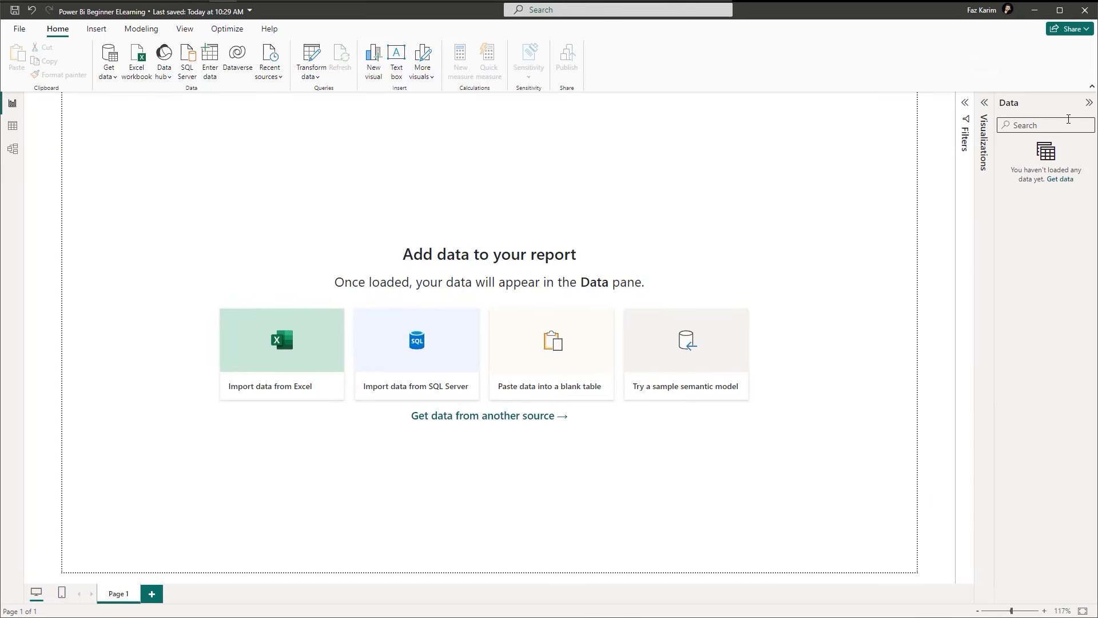
click(1084, 105)
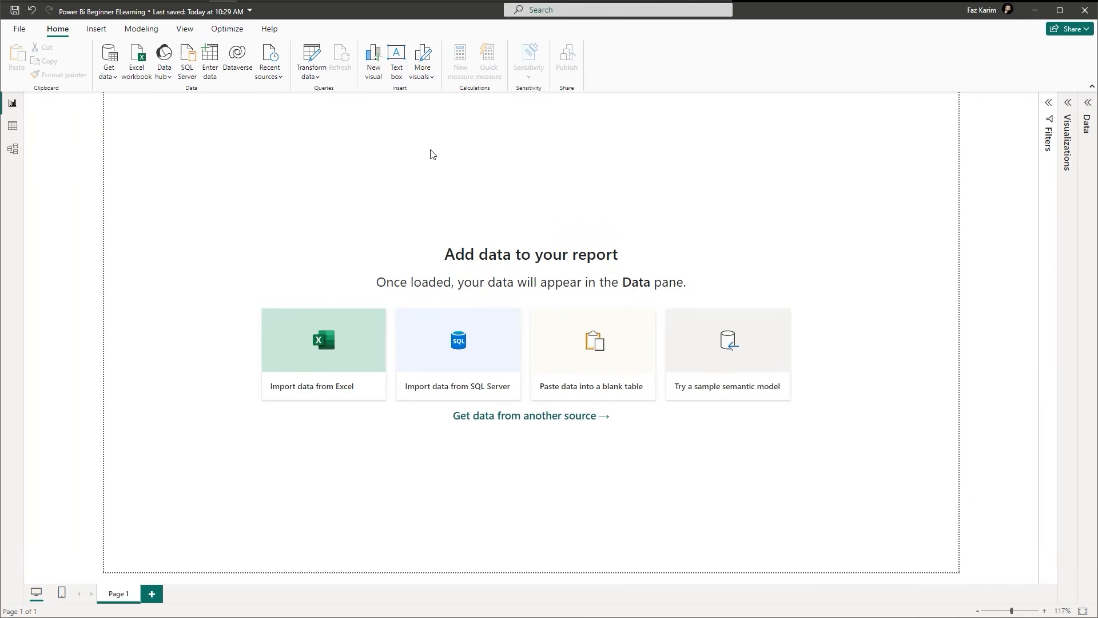
Draw a red arrow pointing to the Report view icon and label it "Report View".
mouse_move(28, 101)
mouse_down()
mouse_move(95, 121)
mouse_move(103, 145)
mouse_up()
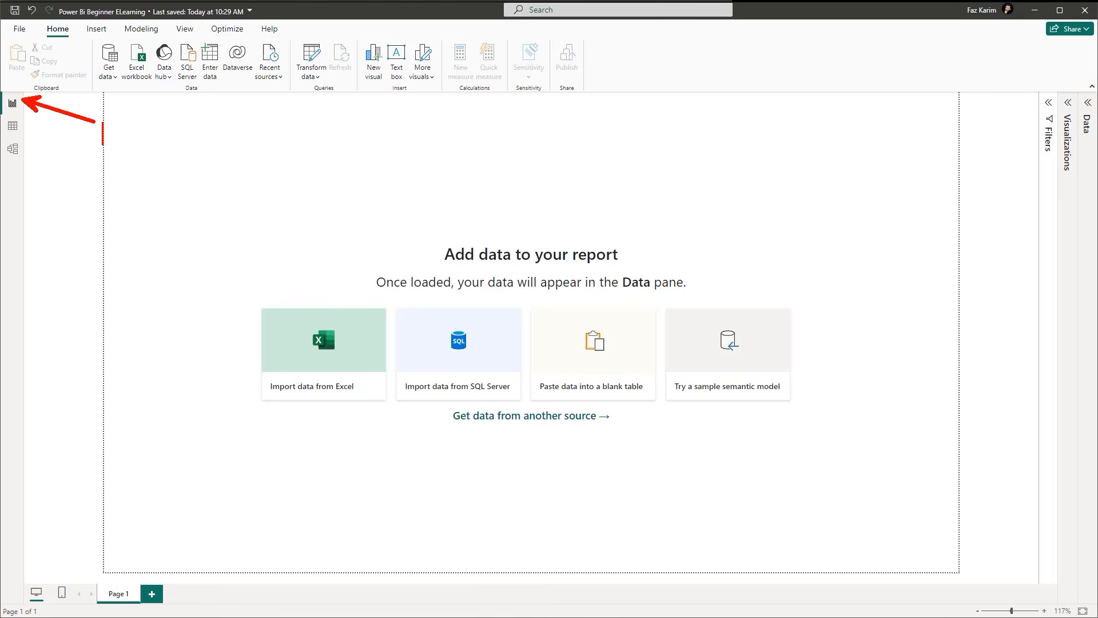
text(Report)
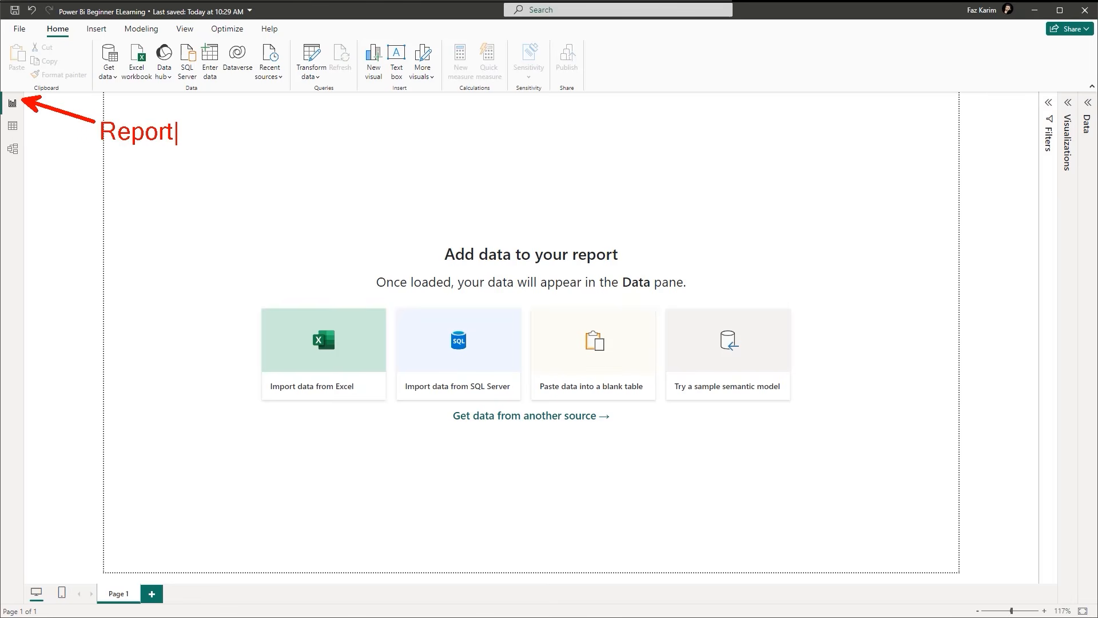
text( View)
key(Escape)
Draw a red arrow pointing down to the Page 1 tab and label it "Viz gets added to a page".
drag(118, 571, 119, 533)
text(t)
text(Viz )
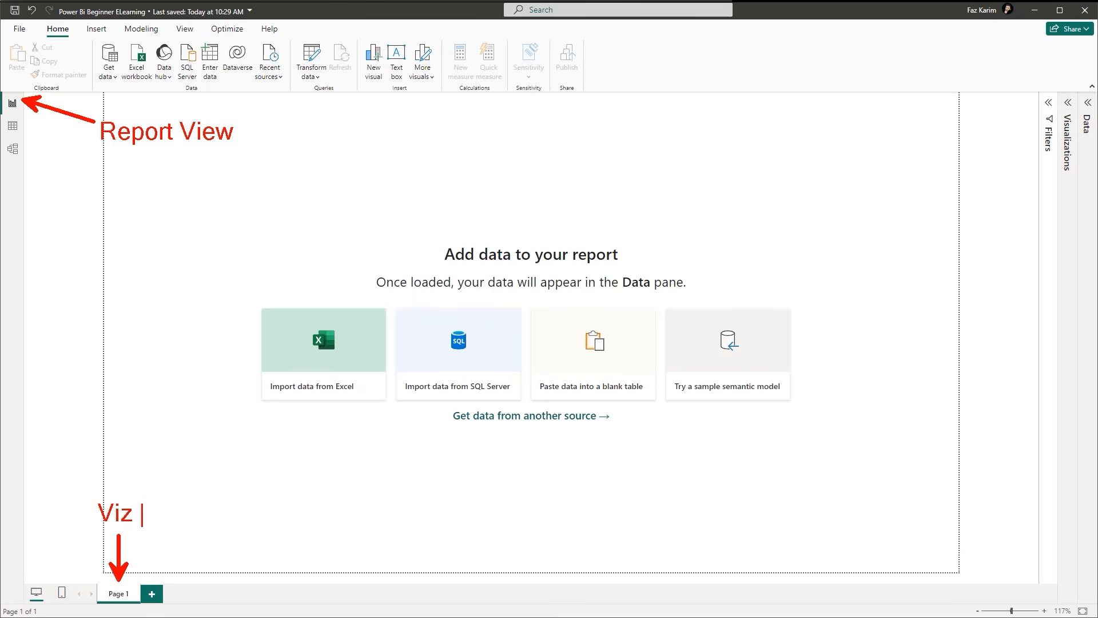
text(gets added to a page)
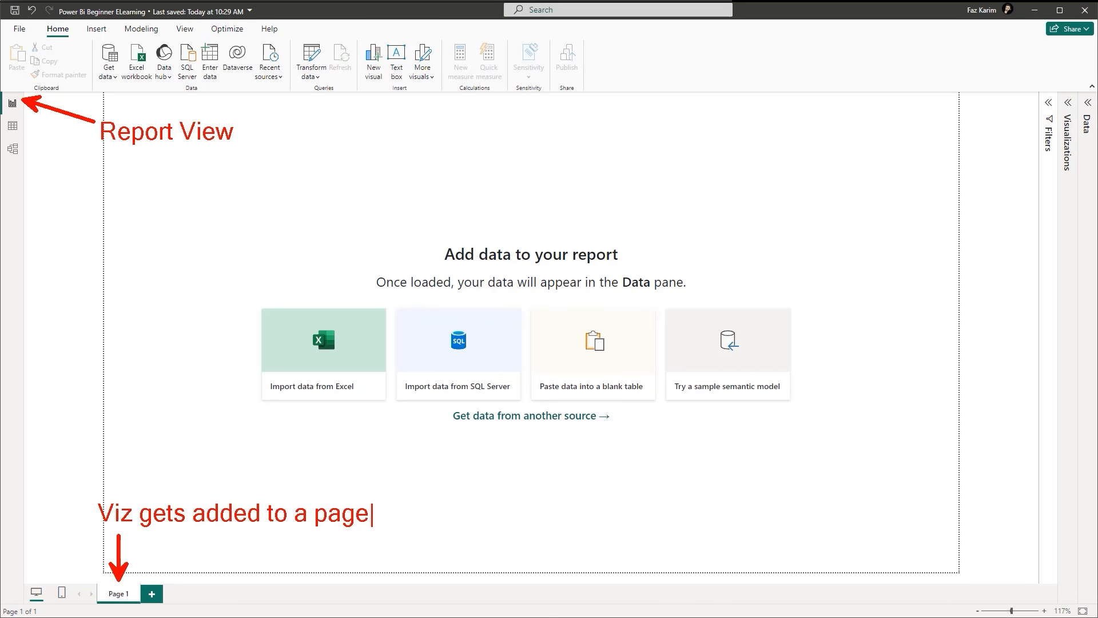
key(Escape)
Outline the three collapsed panes, add an arrow with the lines "3 panes", "filter", "viz" and "data", and clear all annotations.
drag(1029, 85, 1049, 153)
drag(1023, 78, 1034, 102)
mouse_move(1034, 103)
mouse_down()
mouse_move(1089, 320)
mouse_move(1096, 601)
mouse_move(1069, 297)
mouse_move(1093, 595)
mouse_up()
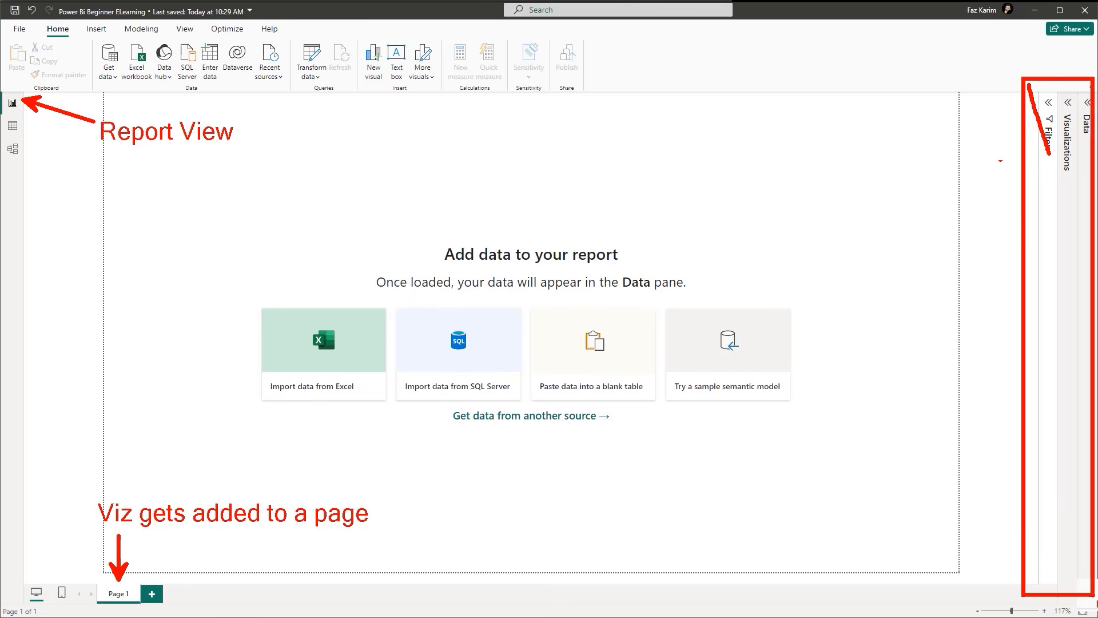
drag(1016, 114, 989, 112)
text(t)
text(3 panes)
key(Return)
text(filter)
key(Return)
text(viz)
key(Return)
text(data)
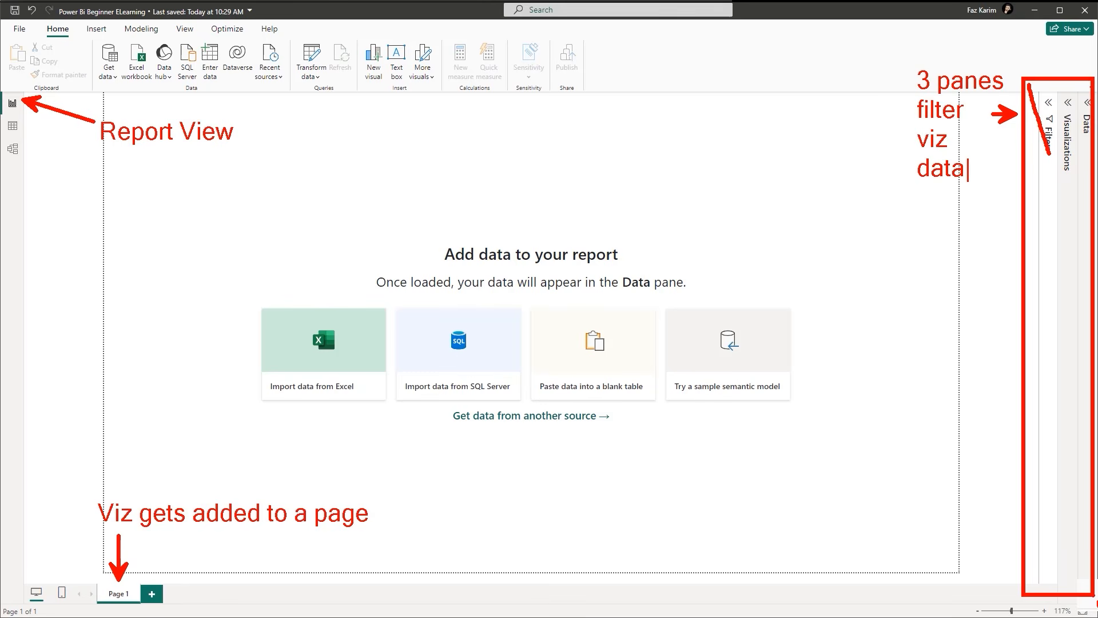
key(Escape)
key(Escape)
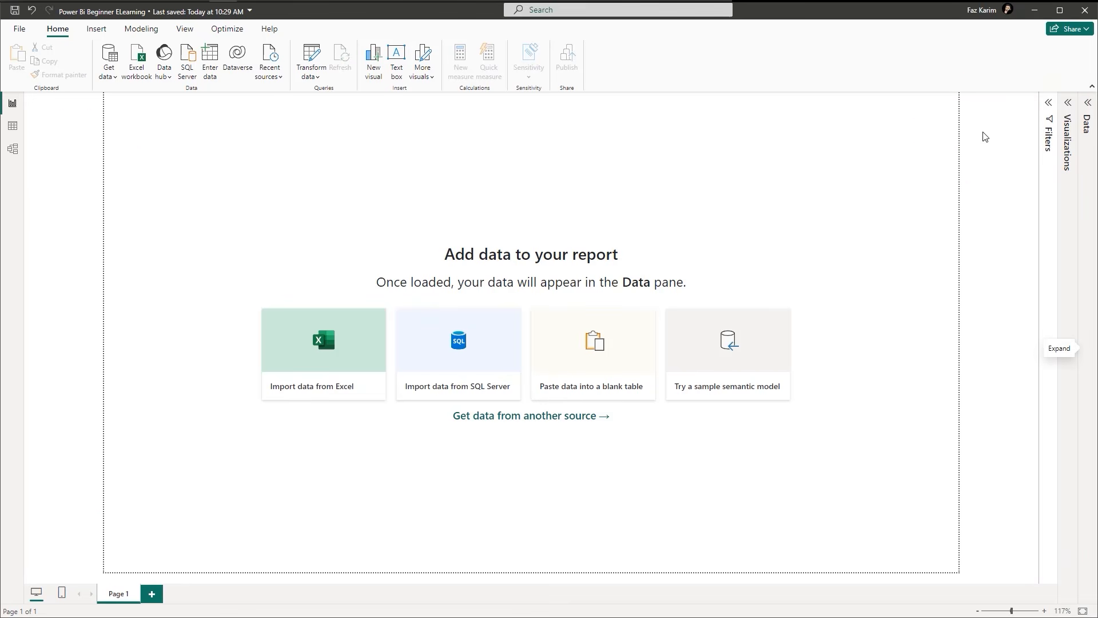
Expand the Filters, Visualizations and Data panes to show them, and collapse all three again.
click(1050, 105)
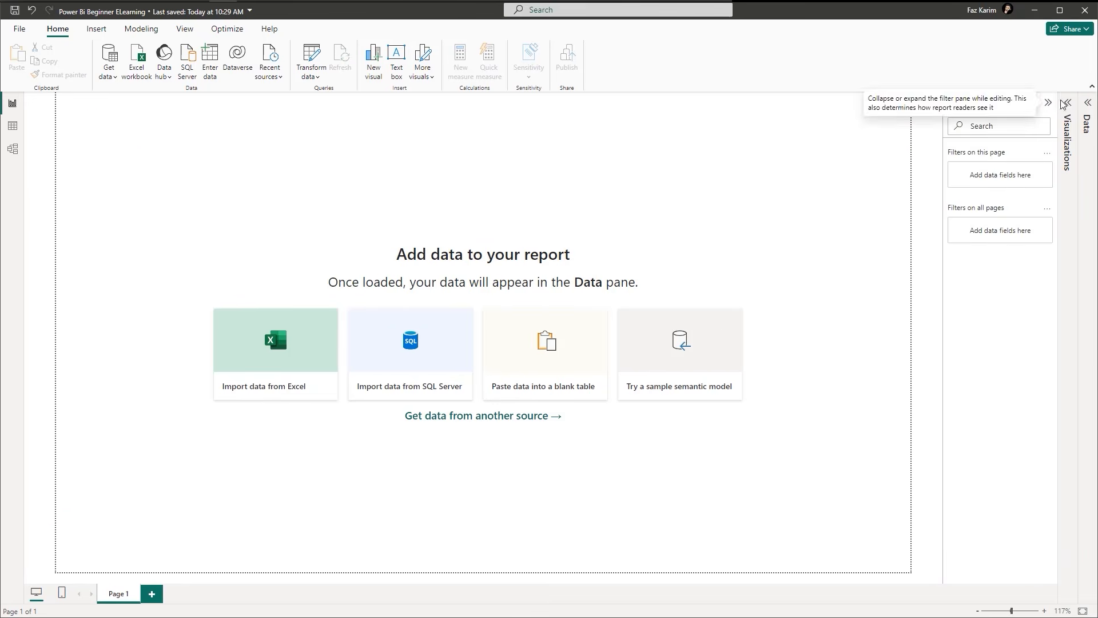
click(1067, 105)
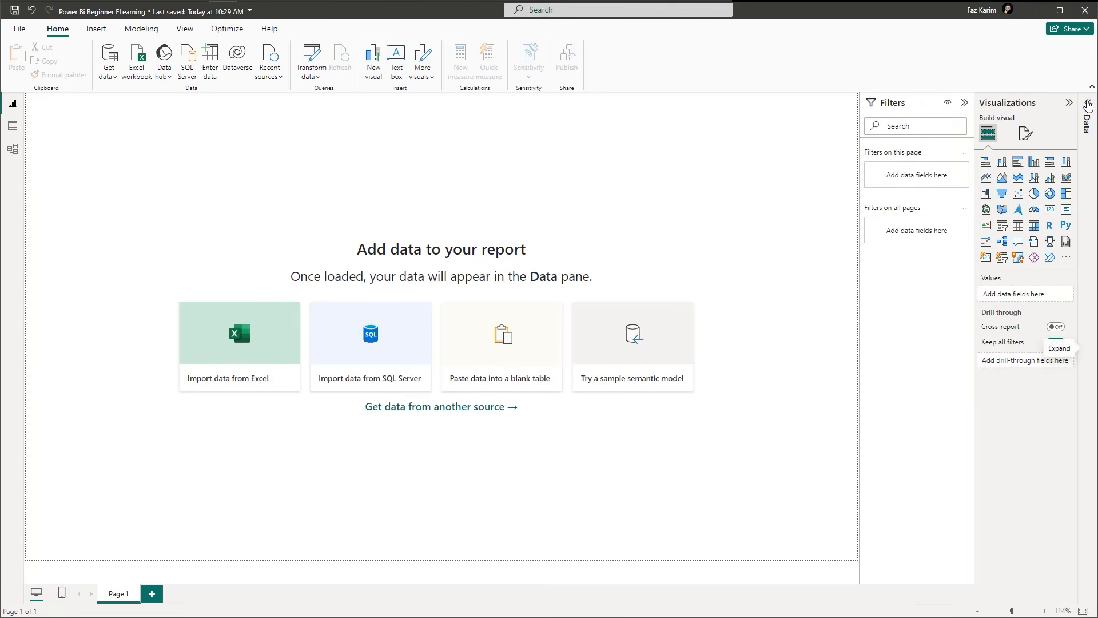
click(1087, 104)
click(1087, 103)
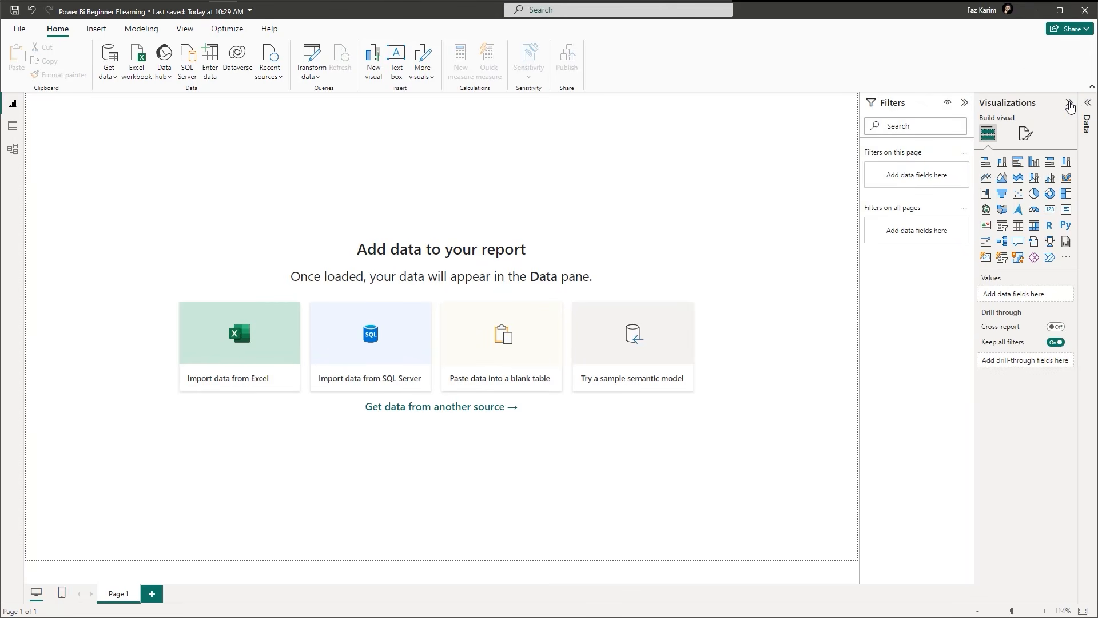
click(1069, 104)
click(1047, 105)
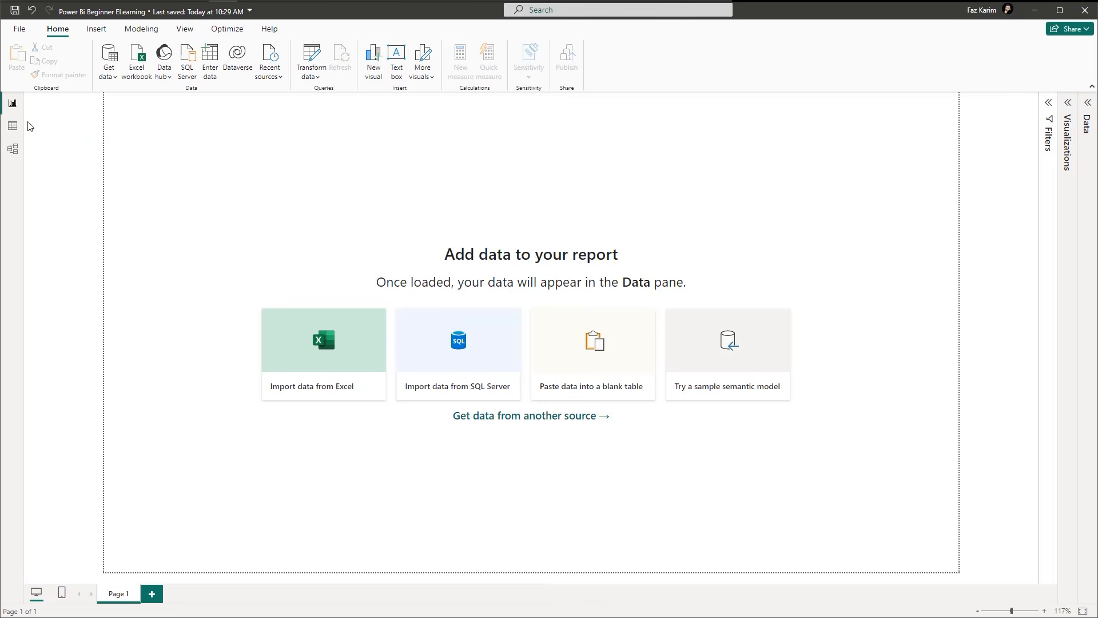
Switch to Table view and write the note "preview of any data i have in the report." over the empty data area.
click(12, 126)
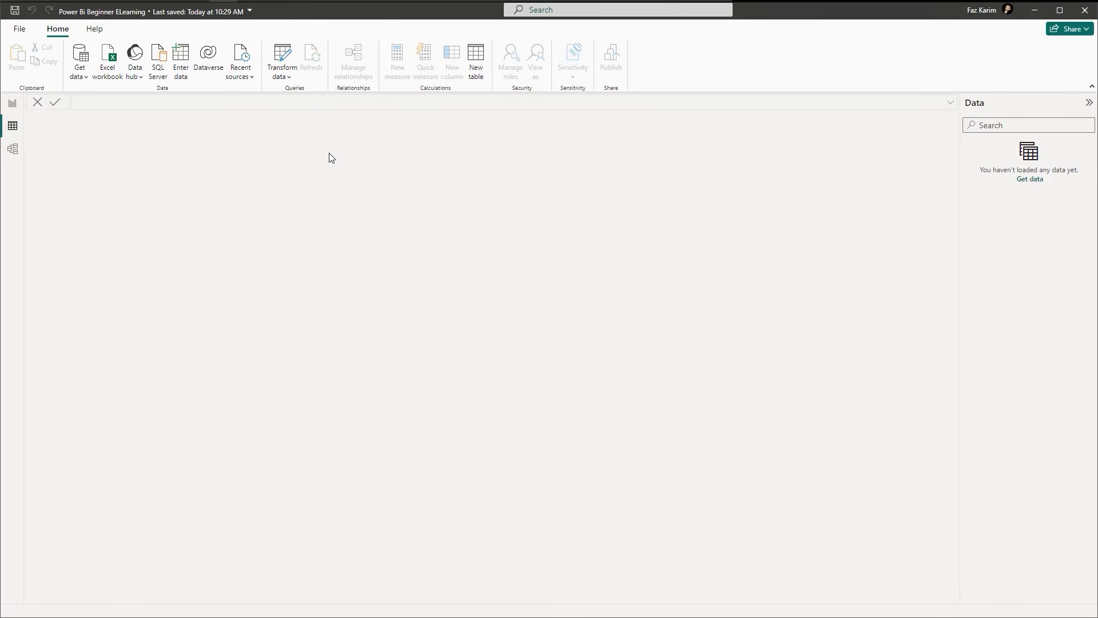
text(preview of any data i have in the report.)
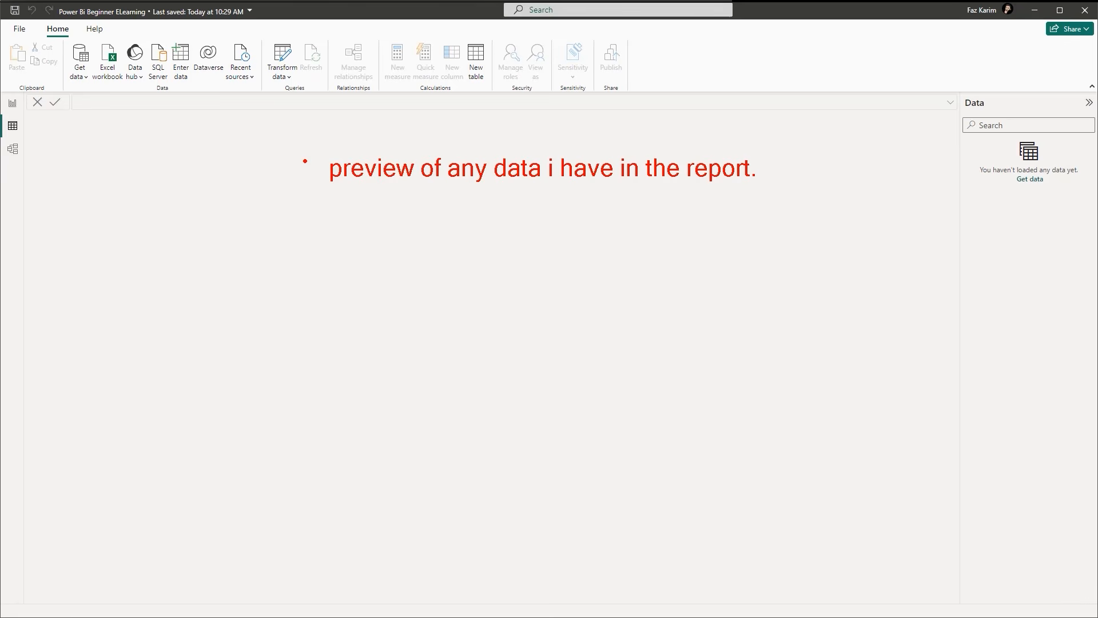
Outline the Data pane with a red rectangle, draw an arrow to it from above, and clear the annotations.
drag(959, 93, 1094, 616)
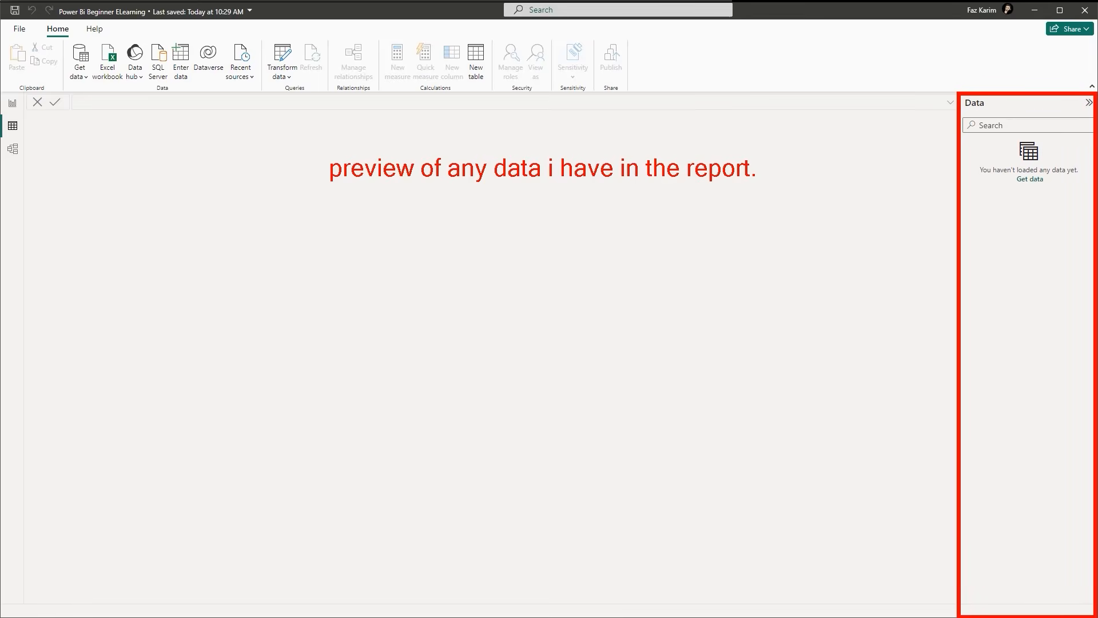
drag(1032, 90, 1033, 42)
key(Escape)
Draw a red arrow pointing to the Table view icon, label it "Table View", and clear the annotation.
key(ctrl+2)
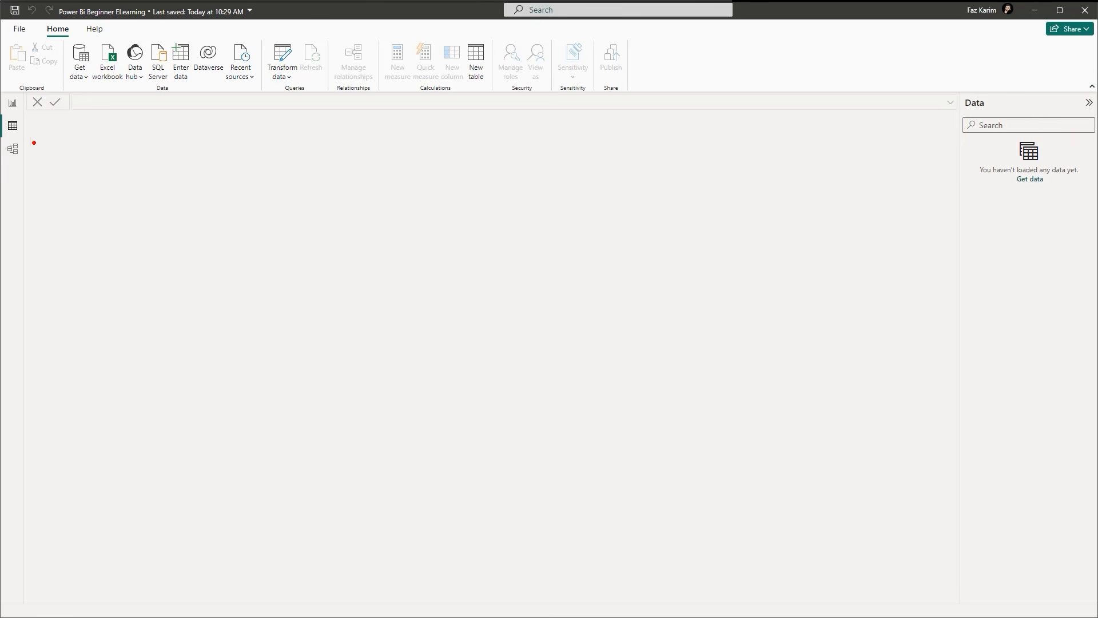
drag(20, 123, 49, 123)
key(t)
text(Table View)
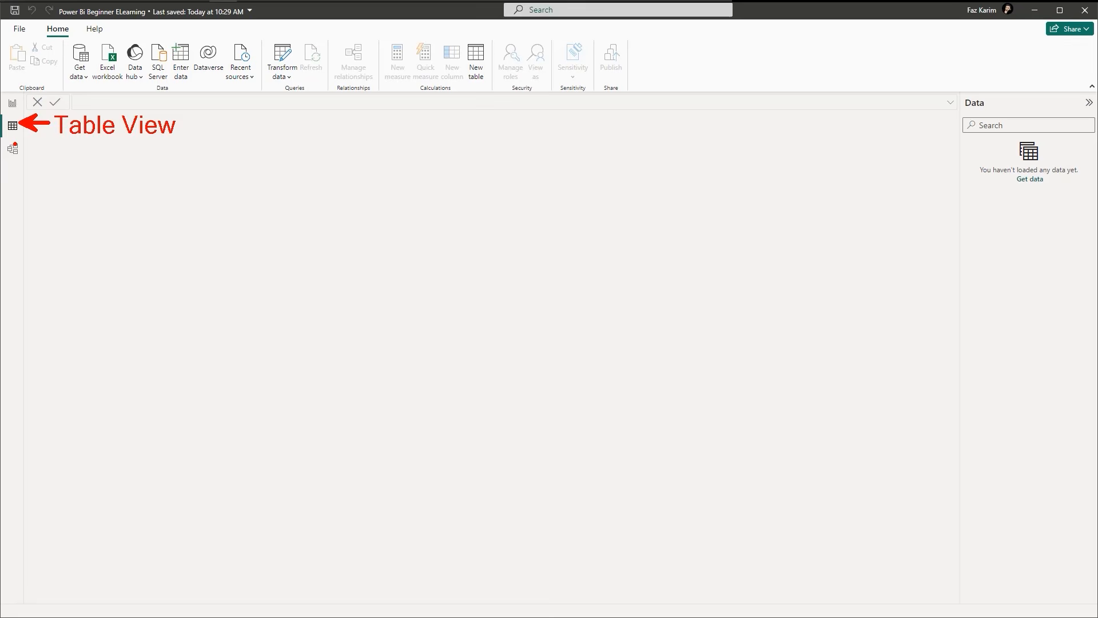
key(Escape)
Draw a red arrow pointing to the Model view icon, label it "model view", and clear the annotation.
key(ctrl+2)
drag(20, 150, 50, 162)
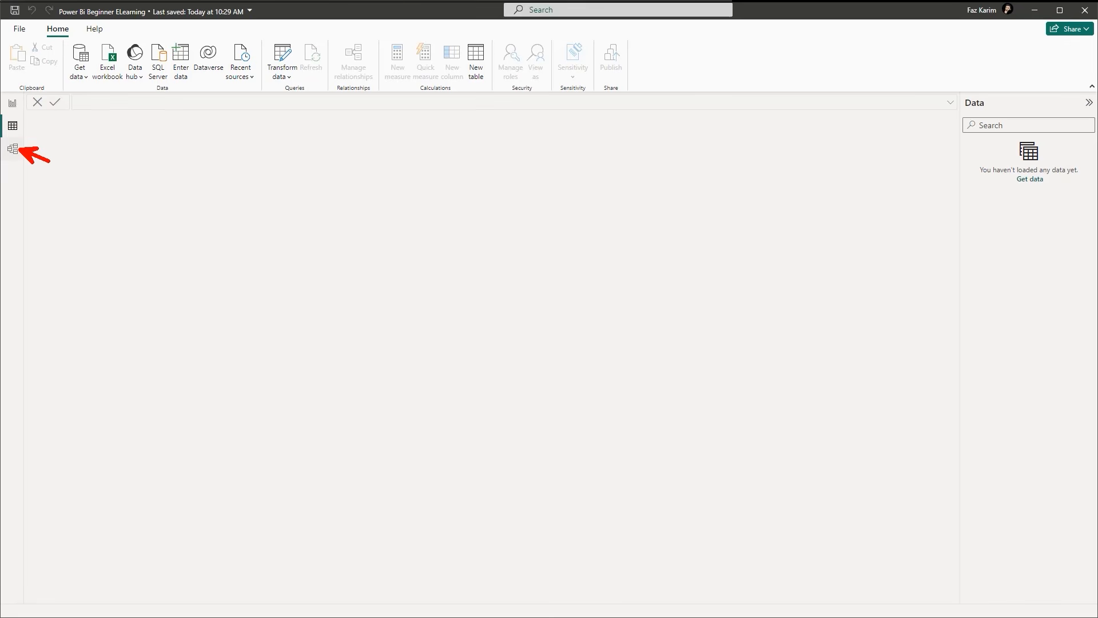
key(t)
text(model view)
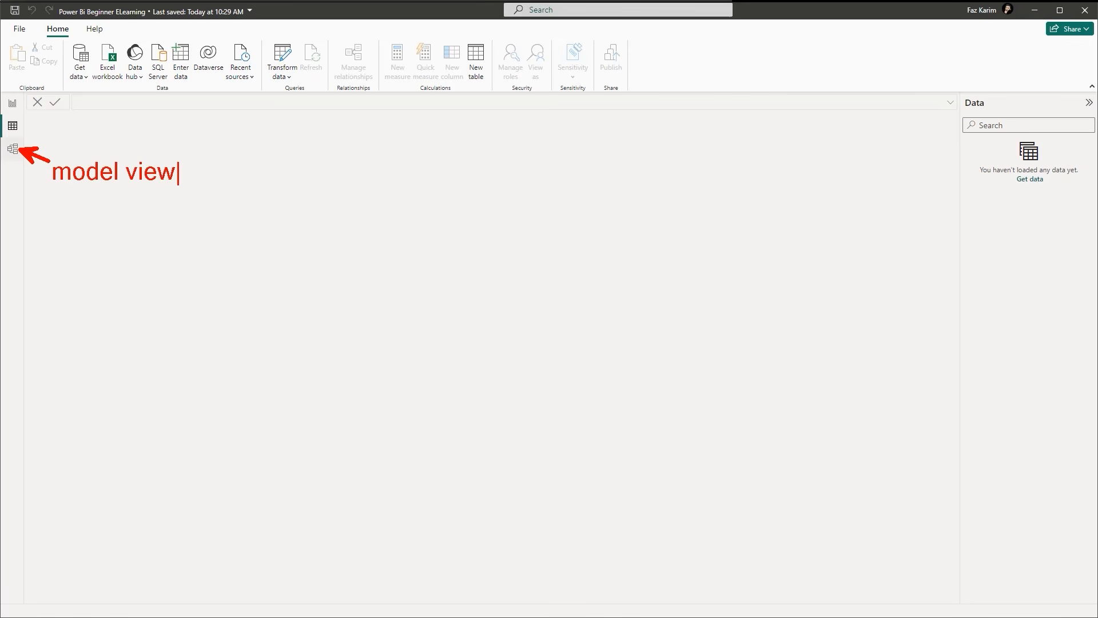
key(Escape)
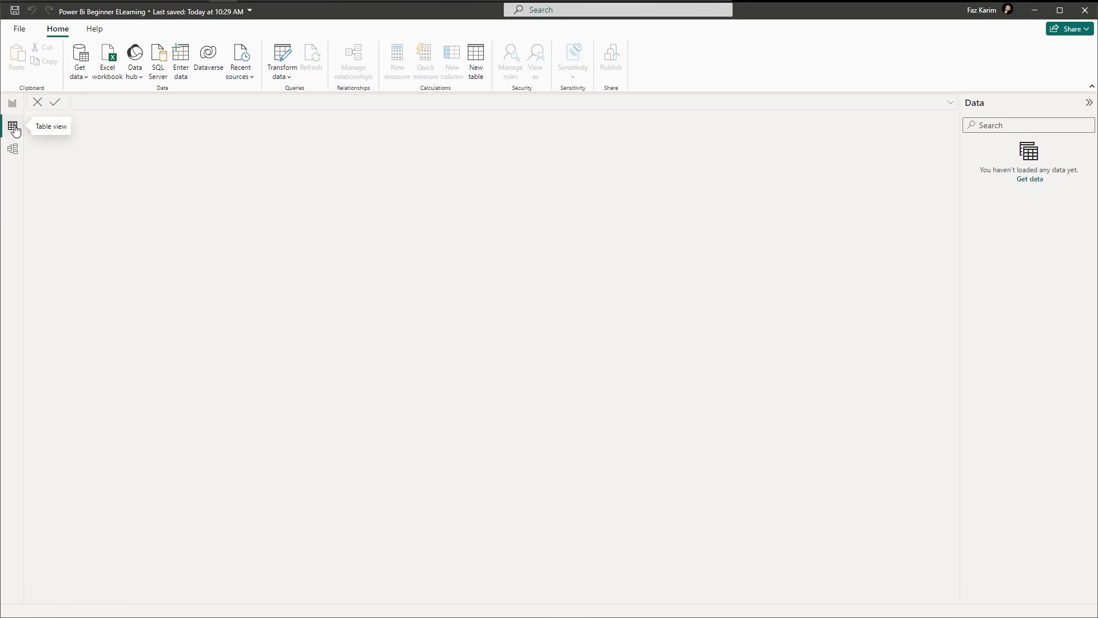
Switch to Model view, sketch two red boxes joined by a line to illustrate a table relationship, and clear the sketch.
click(13, 152)
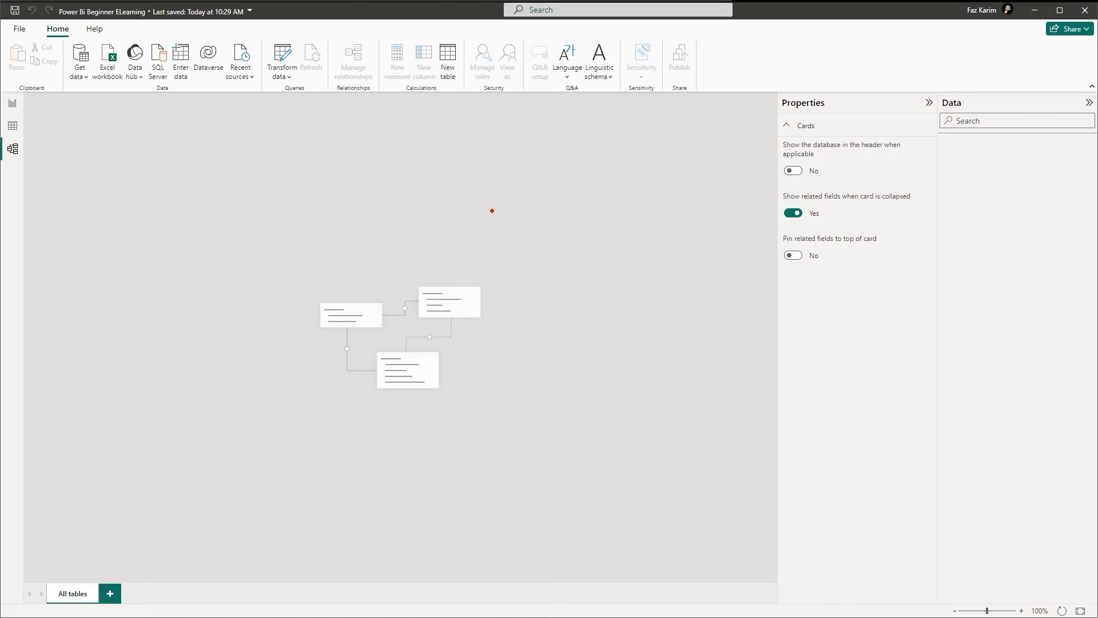
drag(256, 130, 298, 211)
mouse_move(174, 108)
mouse_down()
mouse_move(257, 188)
mouse_move(319, 210)
mouse_move(394, 263)
mouse_up()
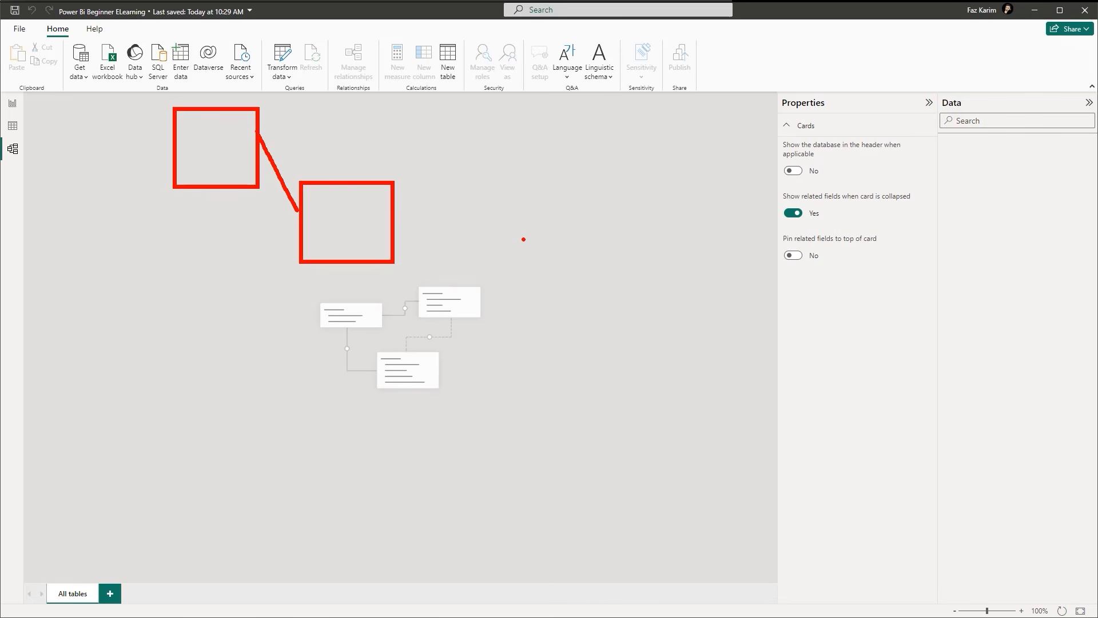
key(Escape)
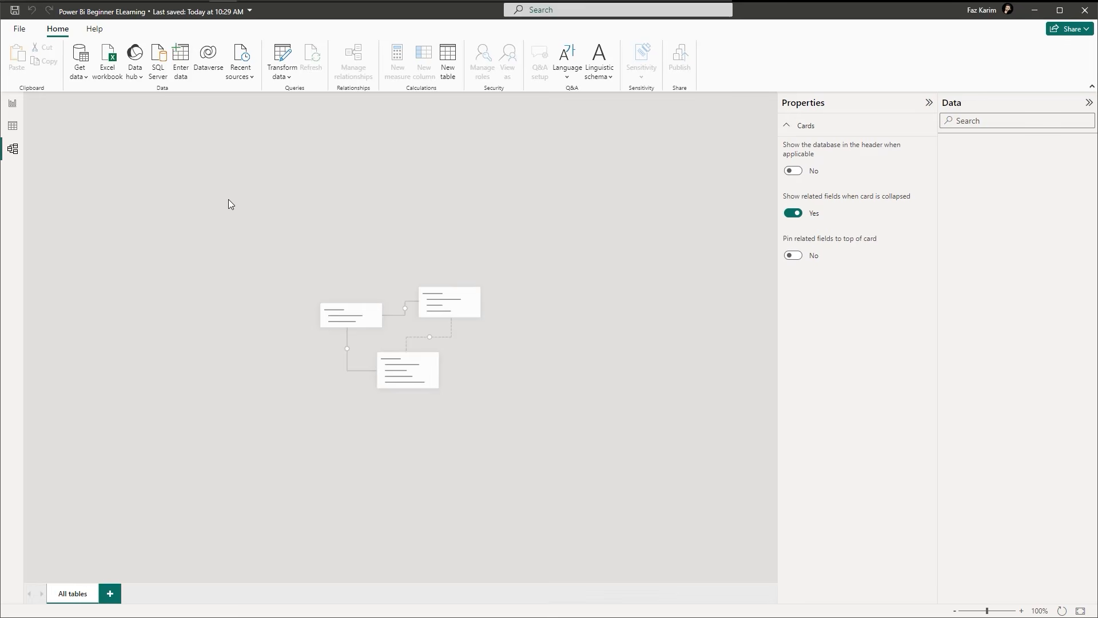
Go back through Table view to Report view.
click(13, 132)
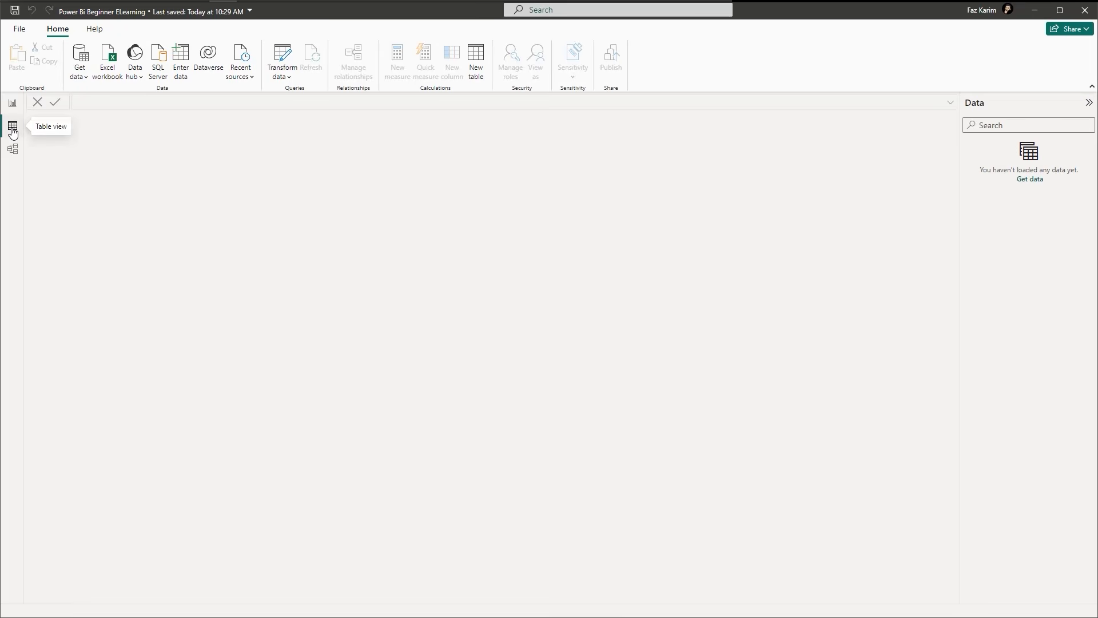
click(13, 104)
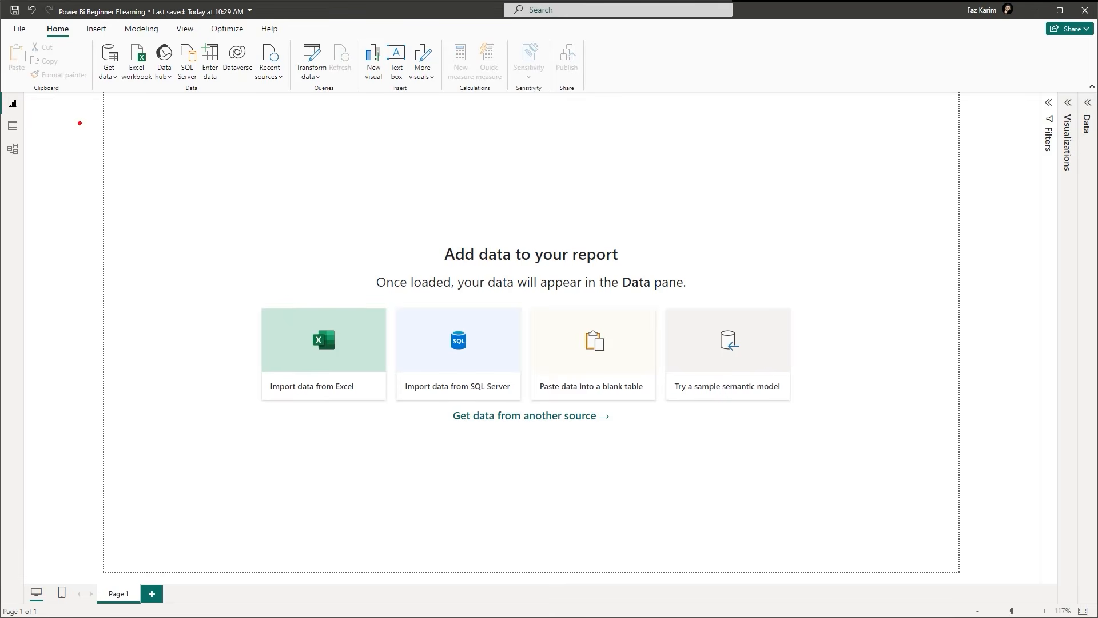
Draw a red arrow pointing to the Report view icon and write the label "Ribbon" over the ribbon area.
drag(21, 103, 74, 102)
key(t)
key(Escape)
text(tRibbon)
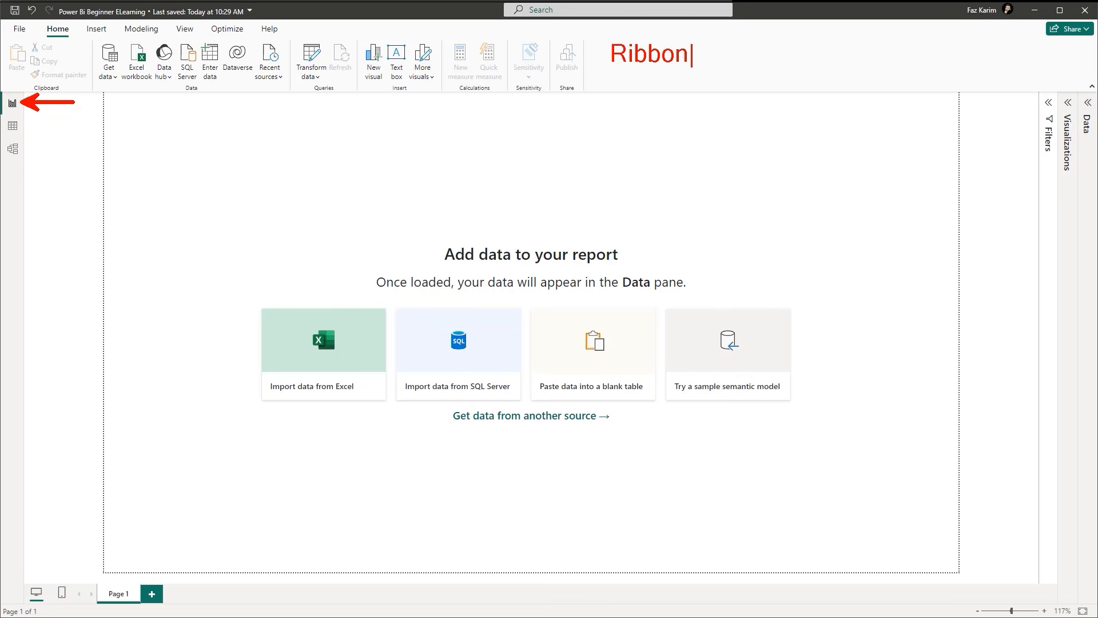
Label the red arrow beside the Report view icon with the text "Report view".
key(Escape)
key(t)
text(Report view)
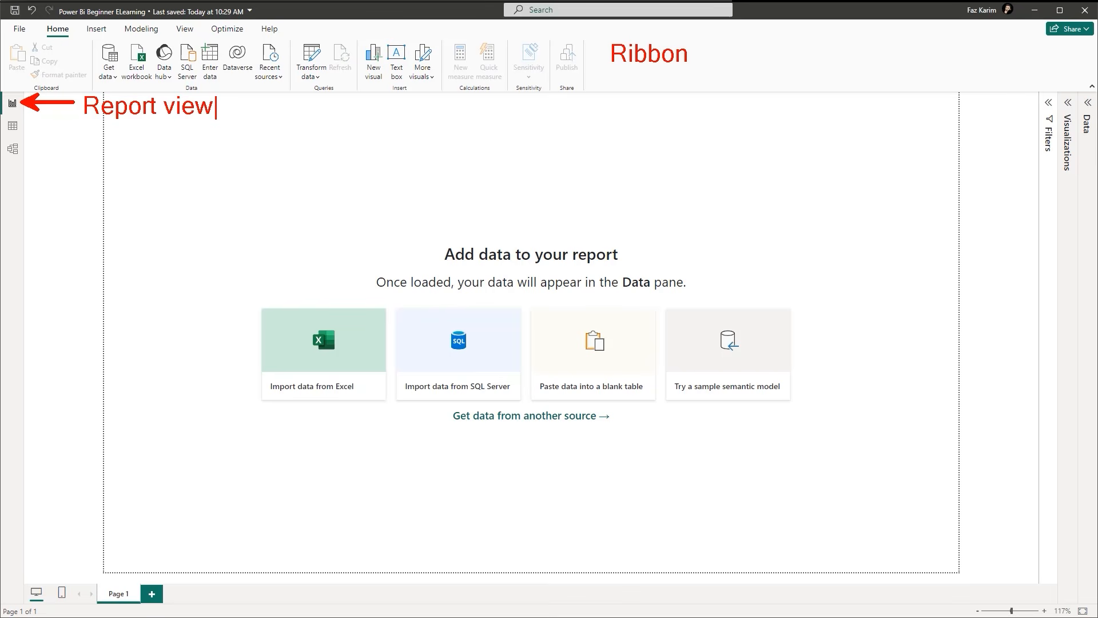
Draw a red arrow pointing to the Table view icon and label it "Table View".
drag(31, 132, 74, 150)
text(t)
text(Table Vi)
text(ew)
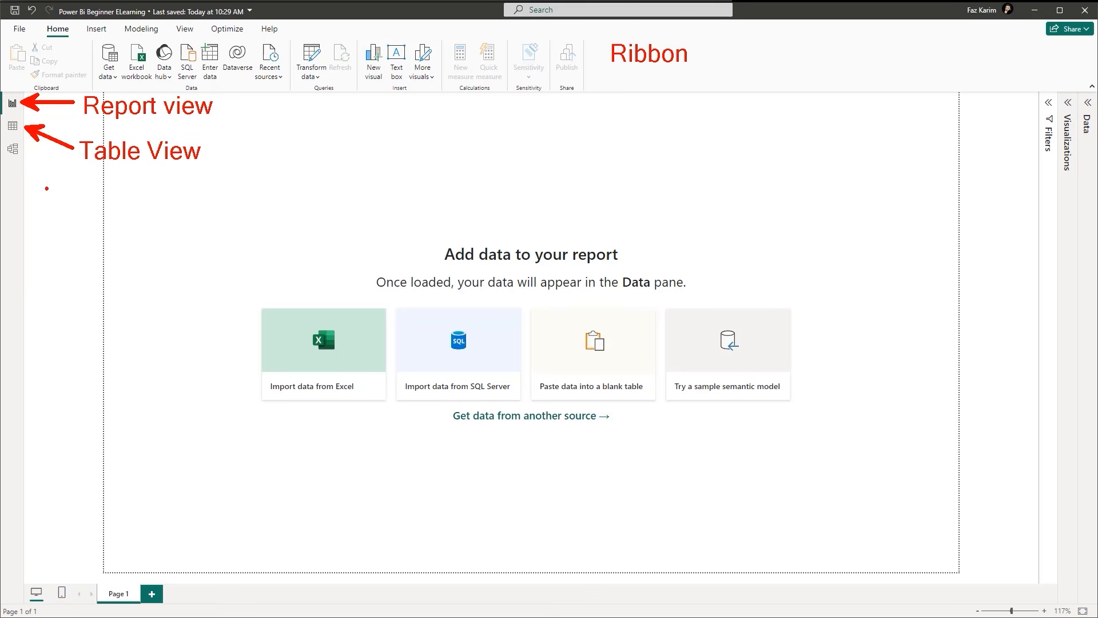
Draw a red arrow pointing to the Model view icon, label it "Model View", and clear all annotations.
drag(23, 156, 73, 202)
text(tModel View)
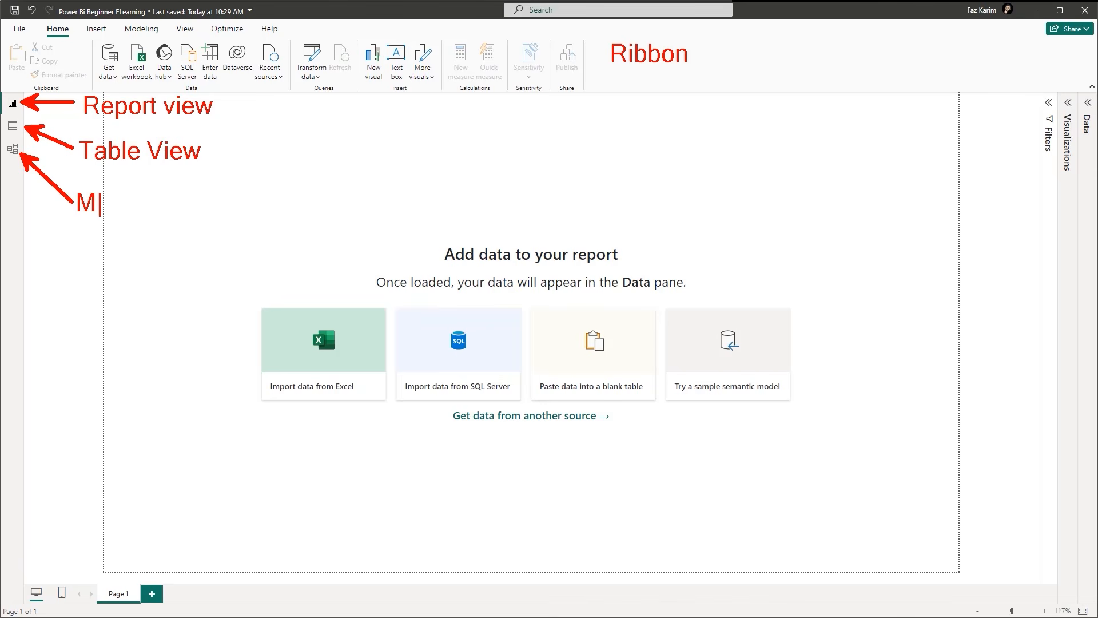
key(Escape)
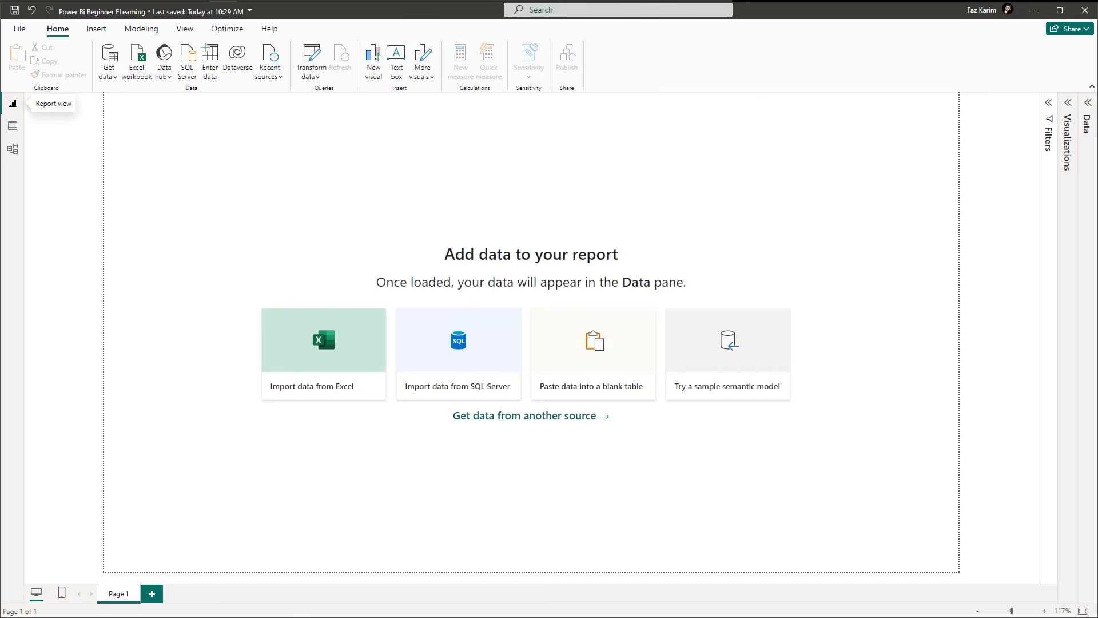
Demonstrate expanding the Data and Visualizations panes and collapse both again.
click(1087, 109)
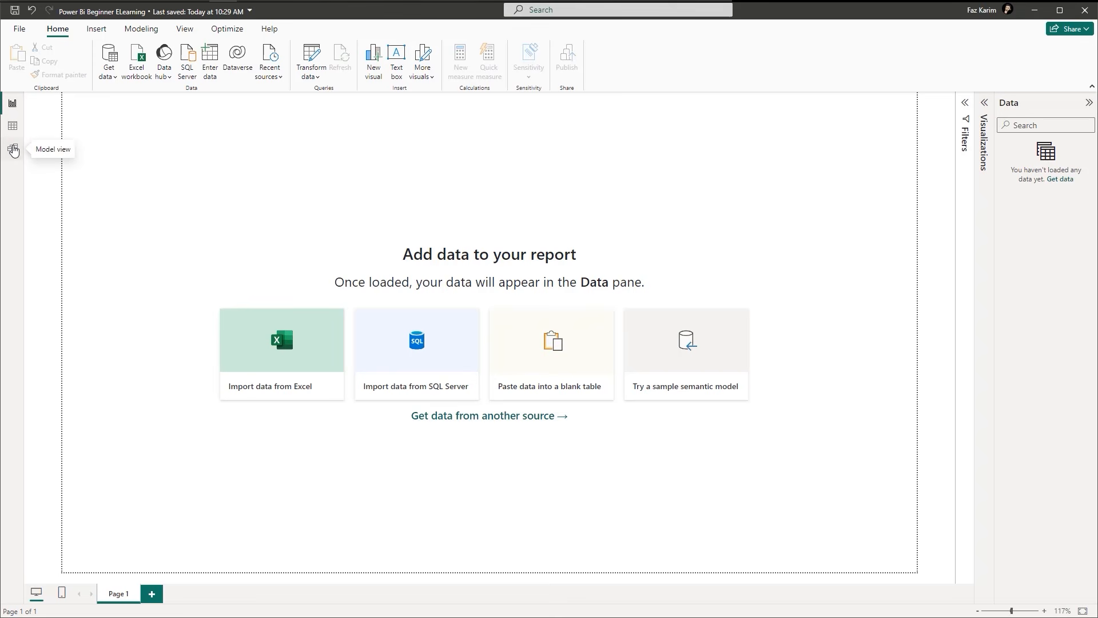
click(966, 105)
click(966, 106)
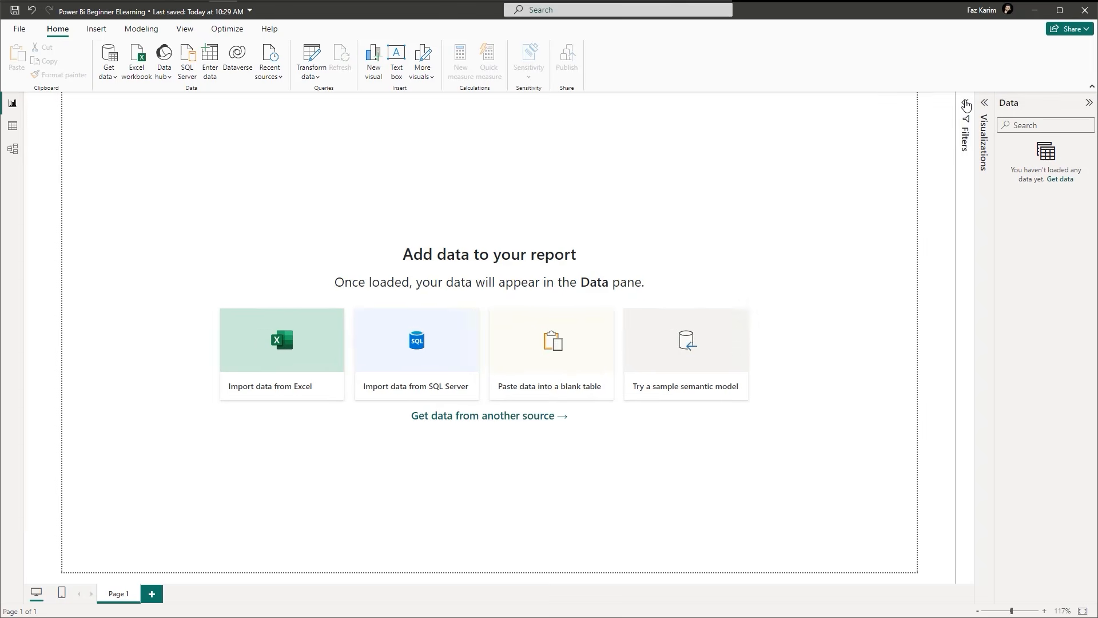
click(984, 104)
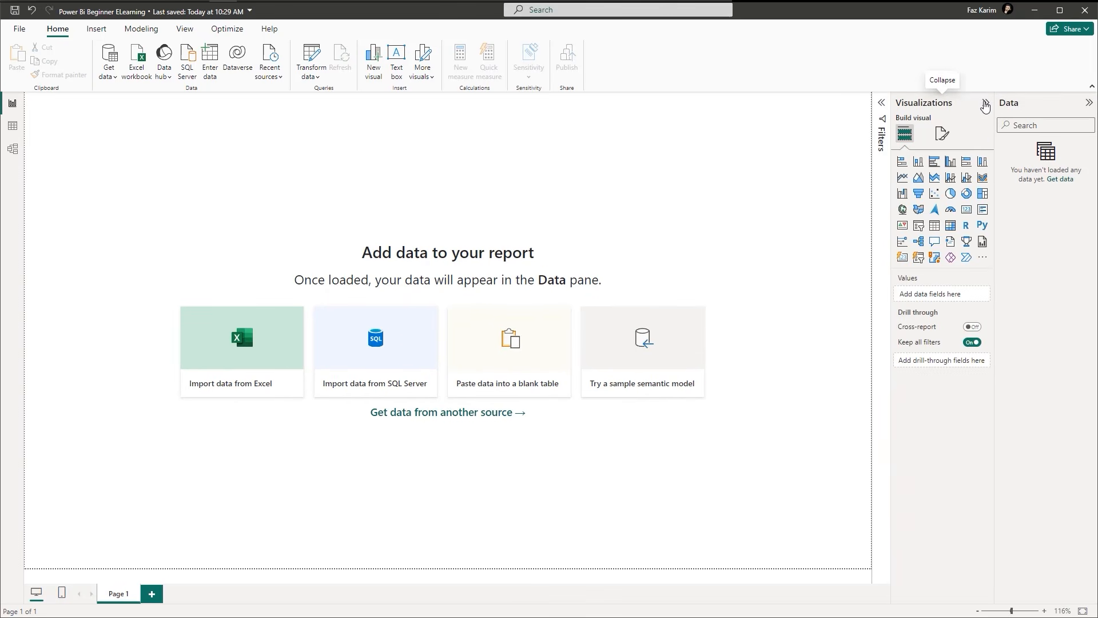
click(985, 105)
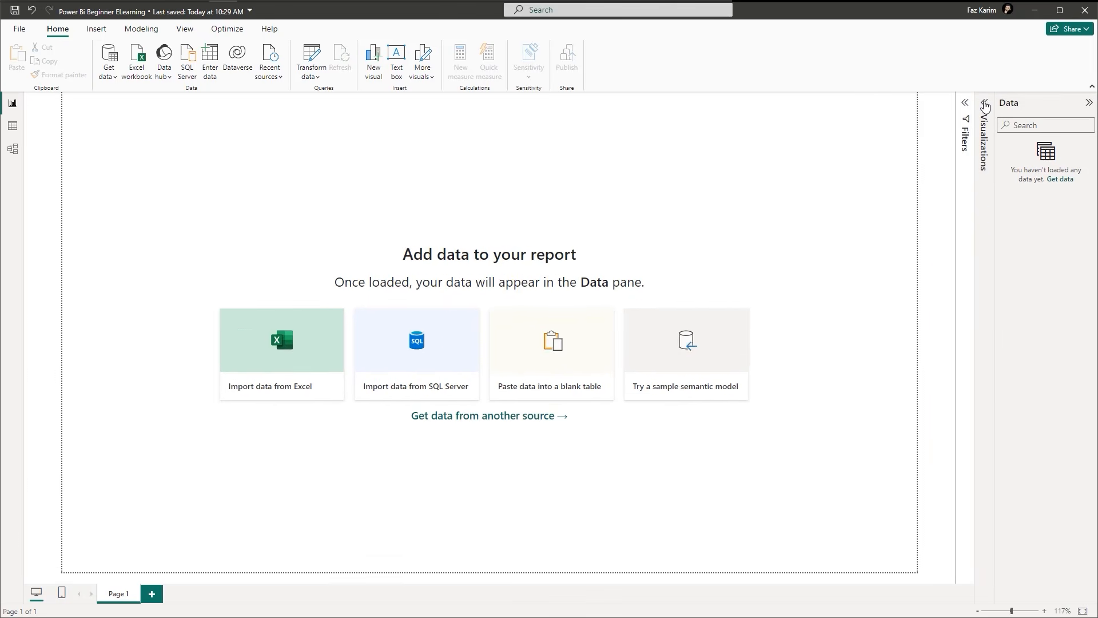
click(1087, 105)
click(1086, 105)
click(1086, 104)
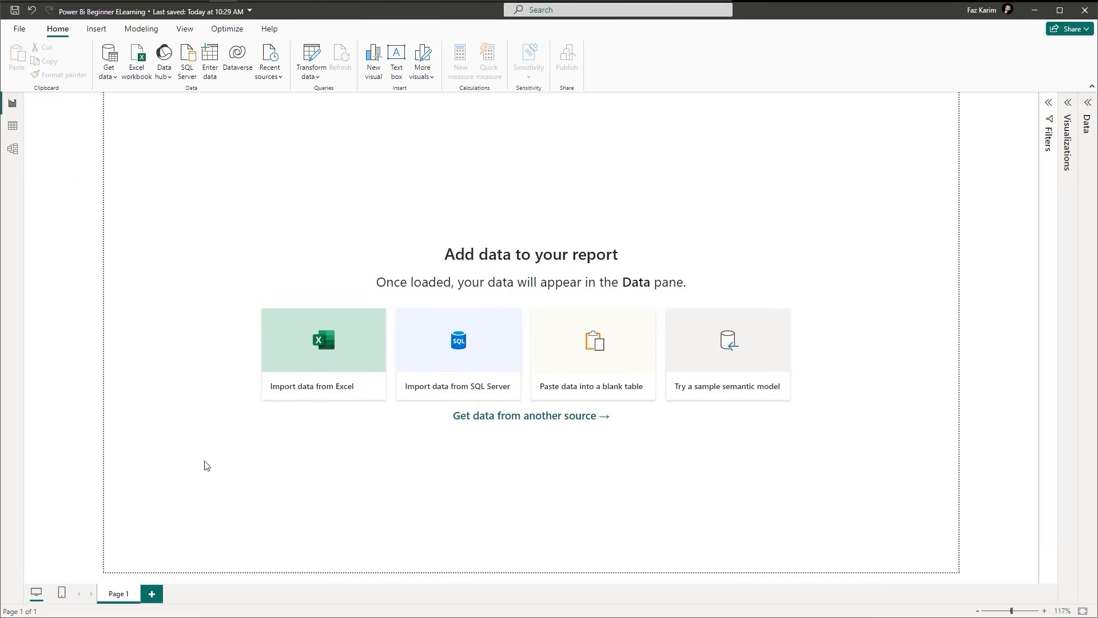
Preview the report page in the mobile layout, dismissing the introductory notice, and return to the desktop layout.
click(62, 592)
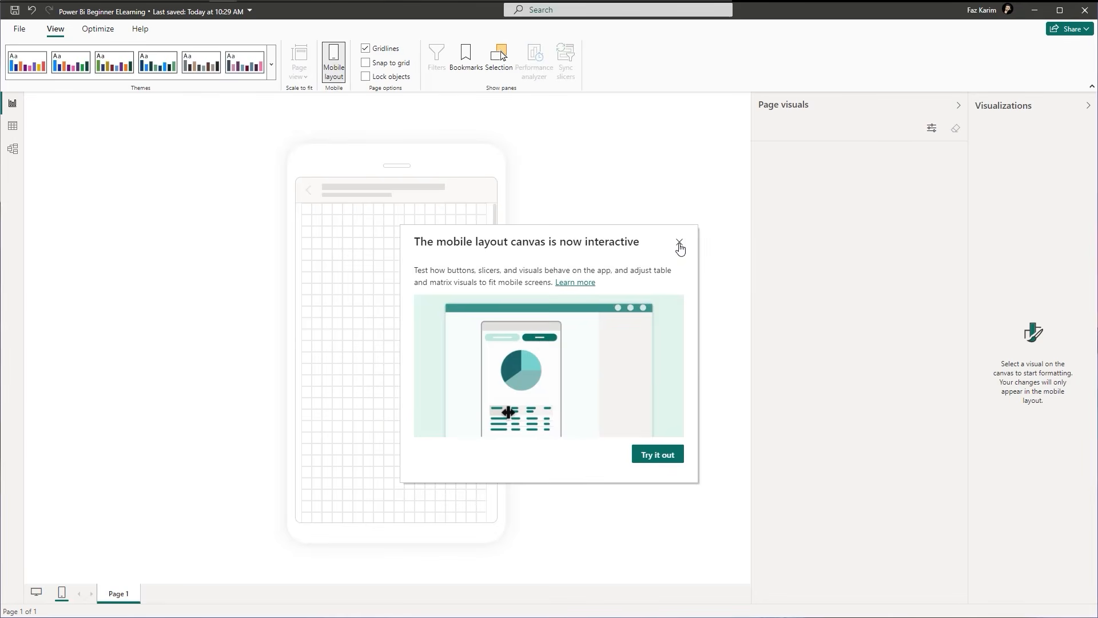
click(679, 242)
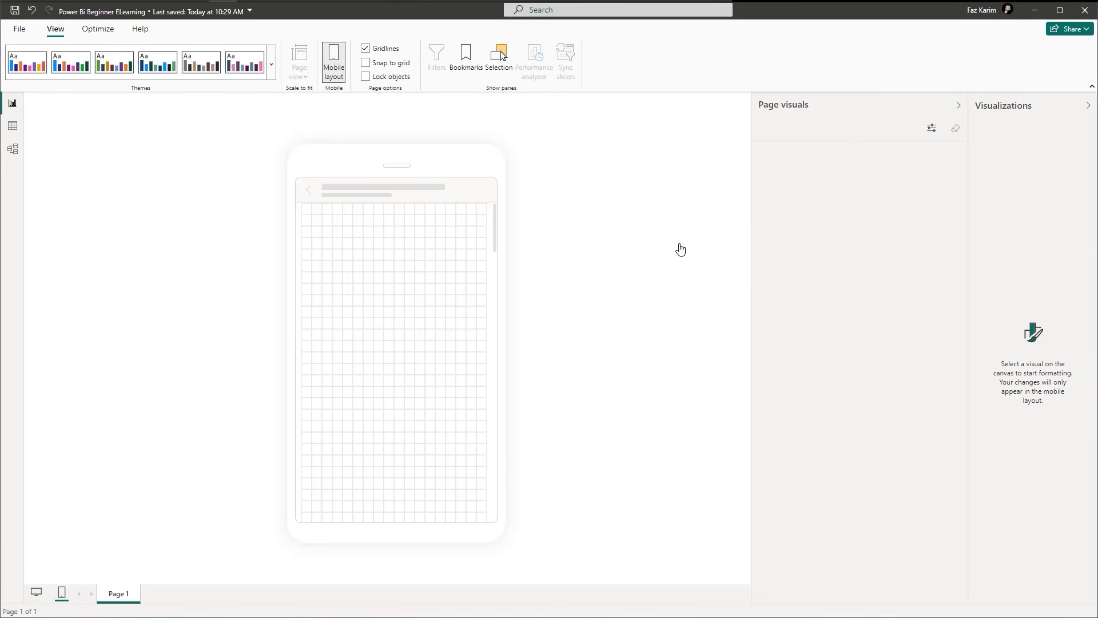
click(33, 595)
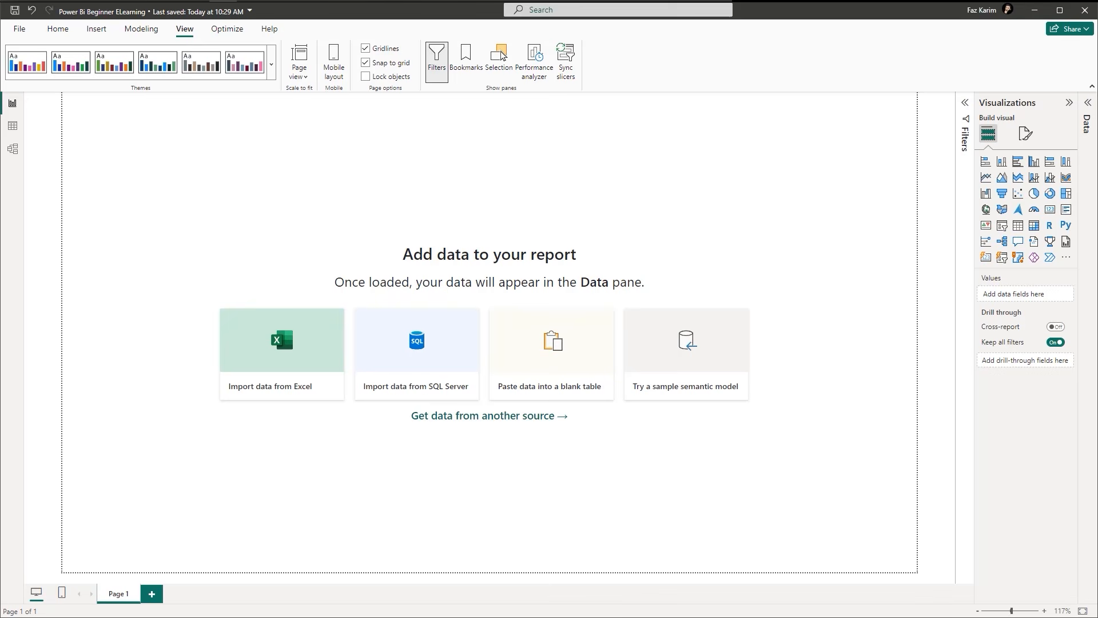
Expand the Data pane and review the list of common data sources for getting data.
click(1088, 103)
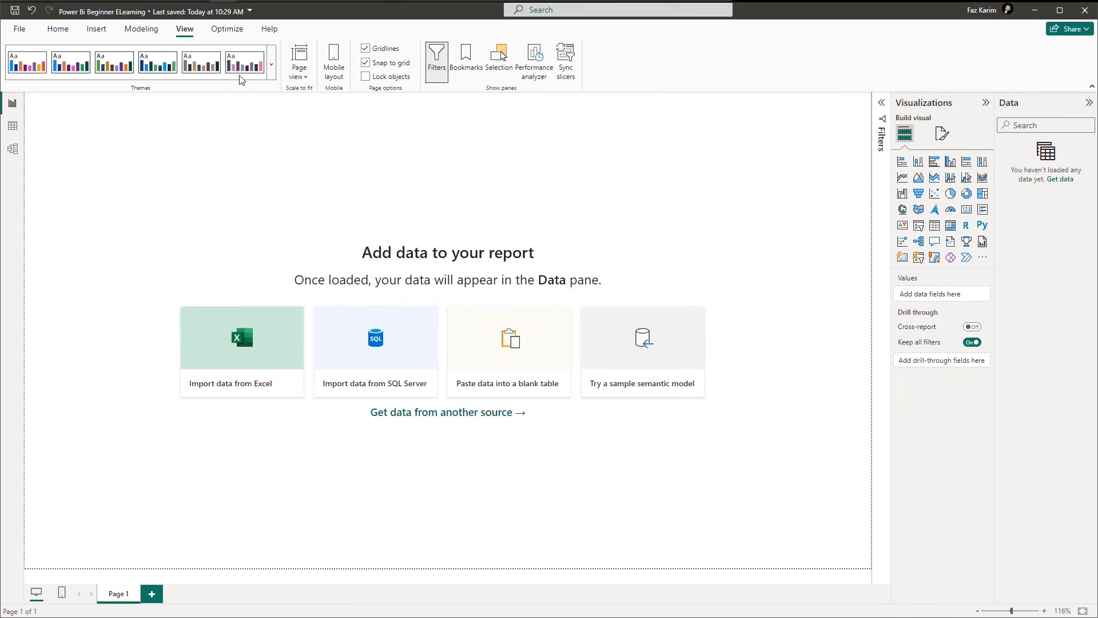
click(64, 31)
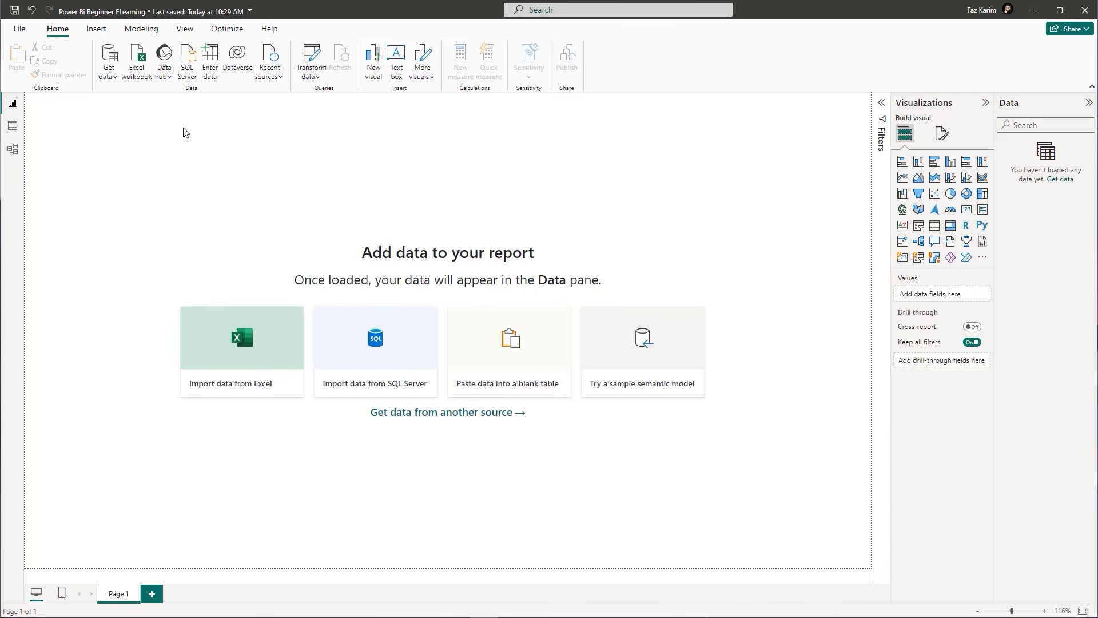
click(107, 80)
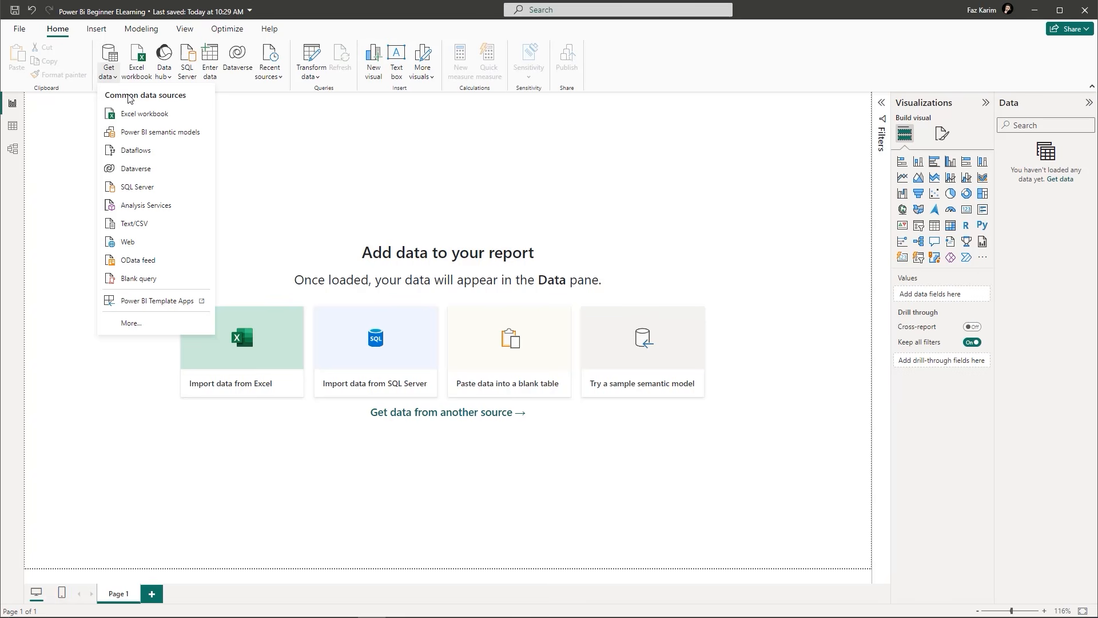
click(109, 63)
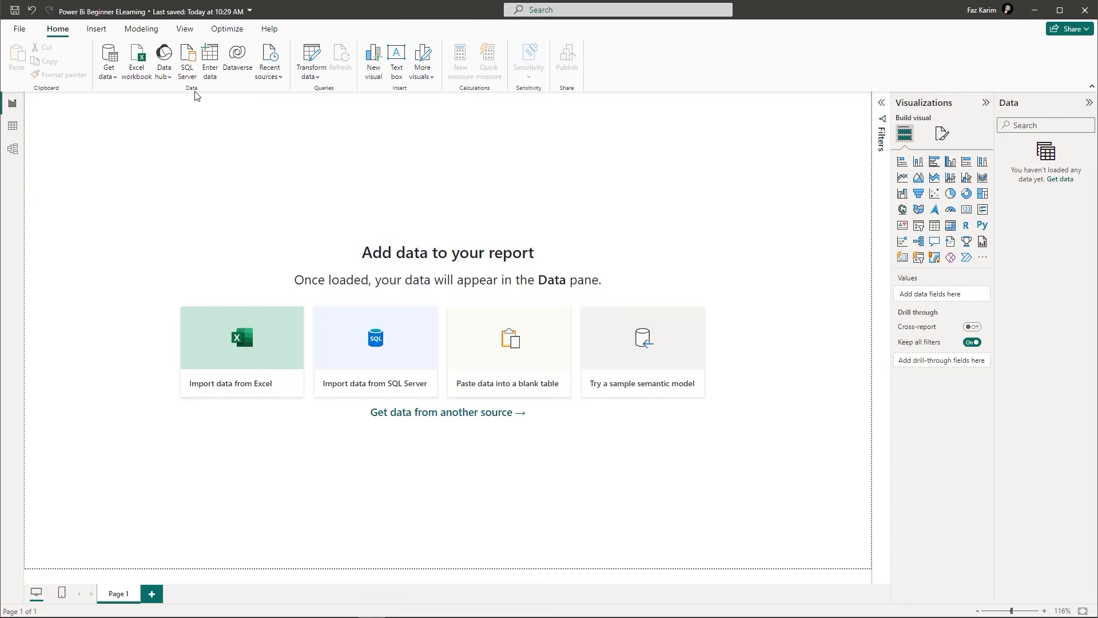
Open the full Get Data connector list, browse through it, and search it for "web".
click(116, 78)
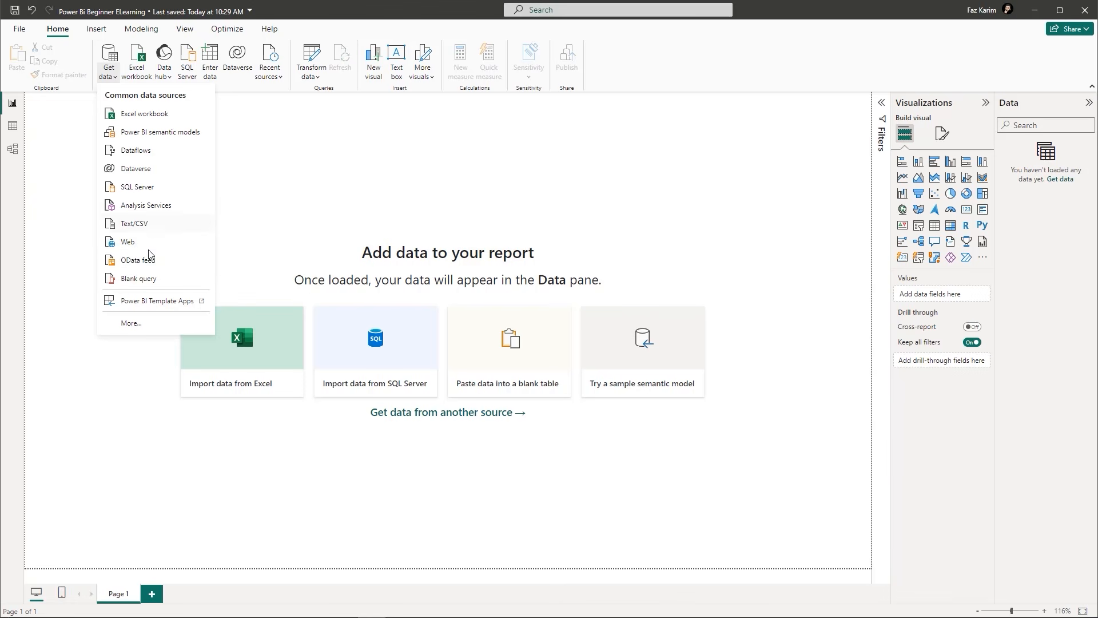
click(131, 324)
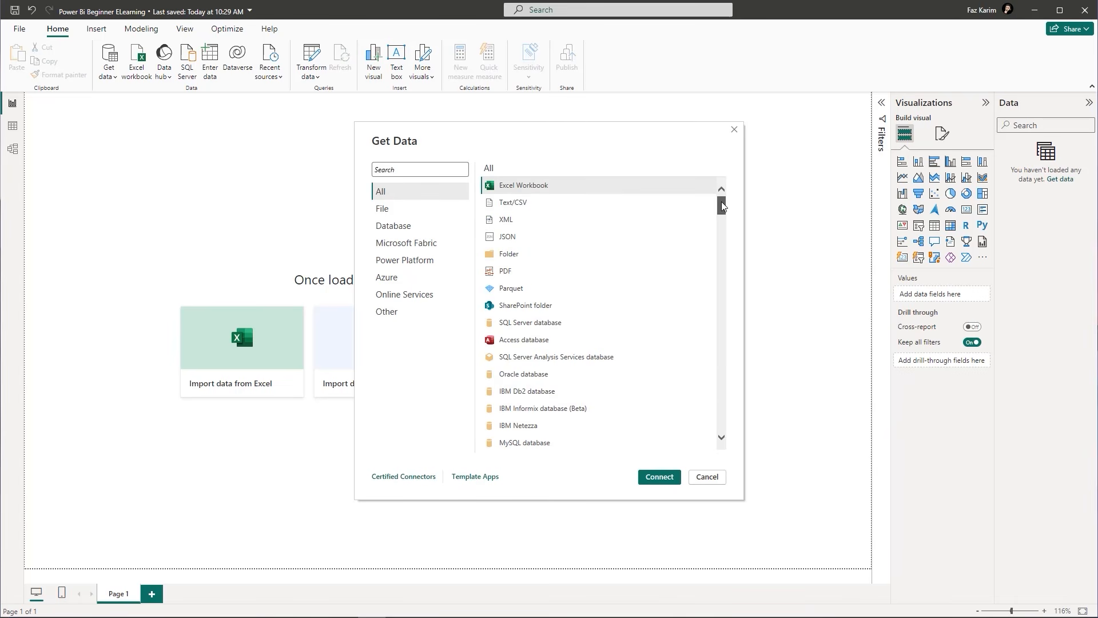
drag(722, 201, 724, 290)
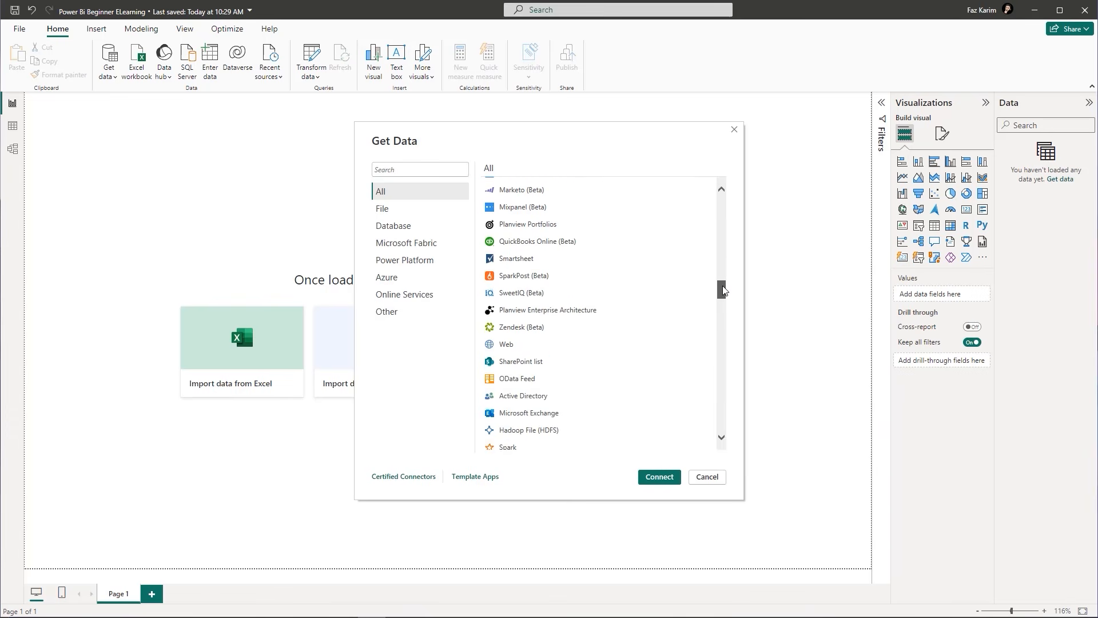
drag(722, 292, 712, 425)
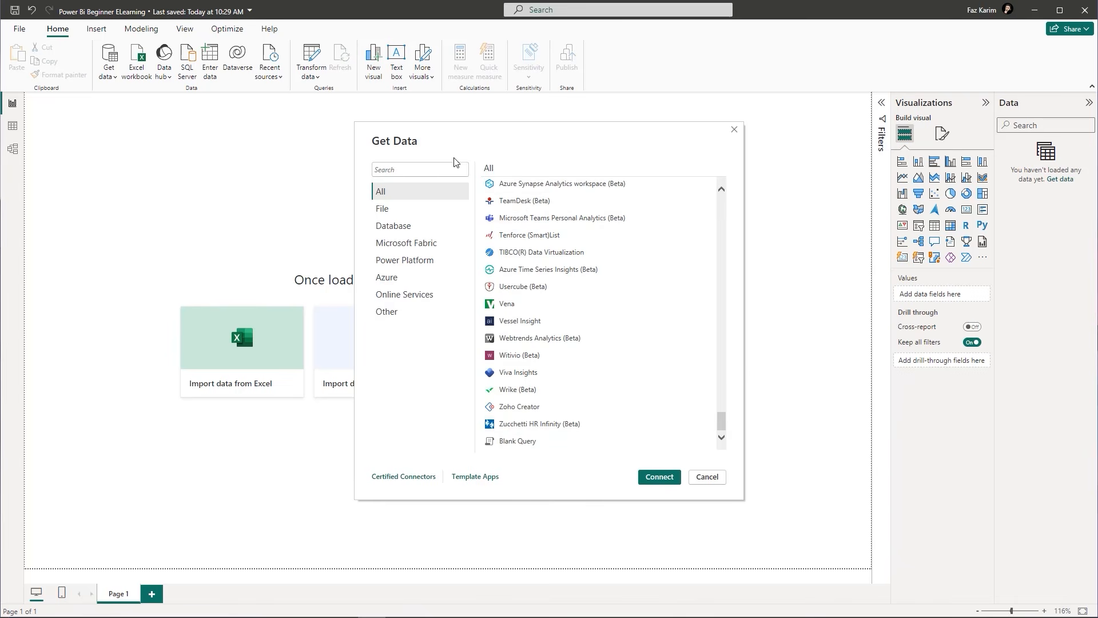
click(401, 171)
text(web)
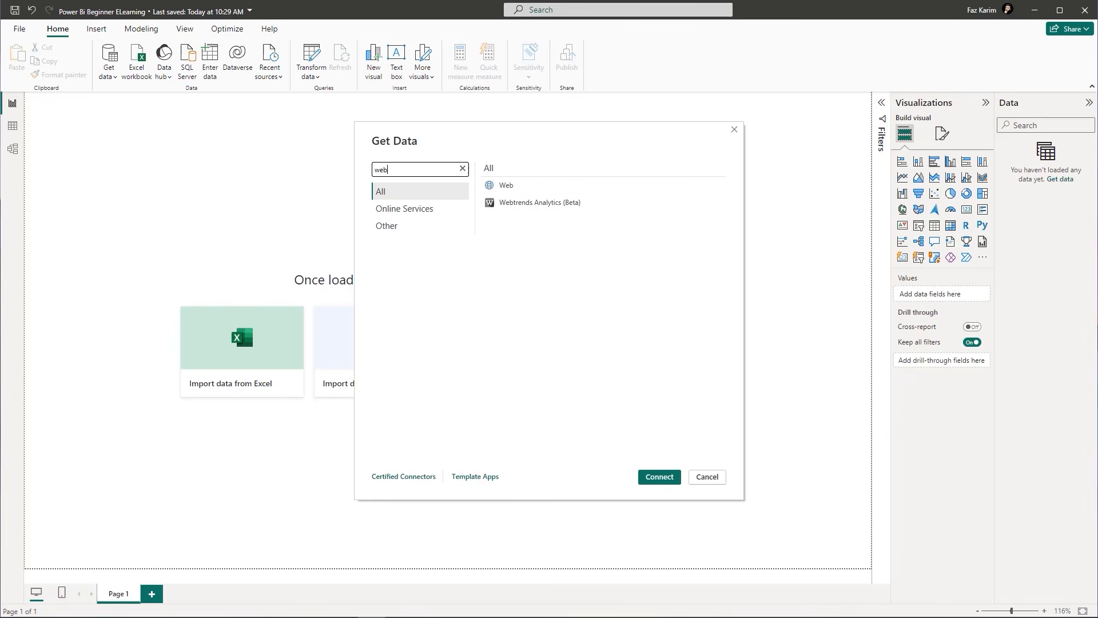
Switch to the Chrome window showing the FDIC Failed Bank List, widen it and position it over the report.
key(alt+Tab)
key(Escape)
drag(422, 0, 588, 115)
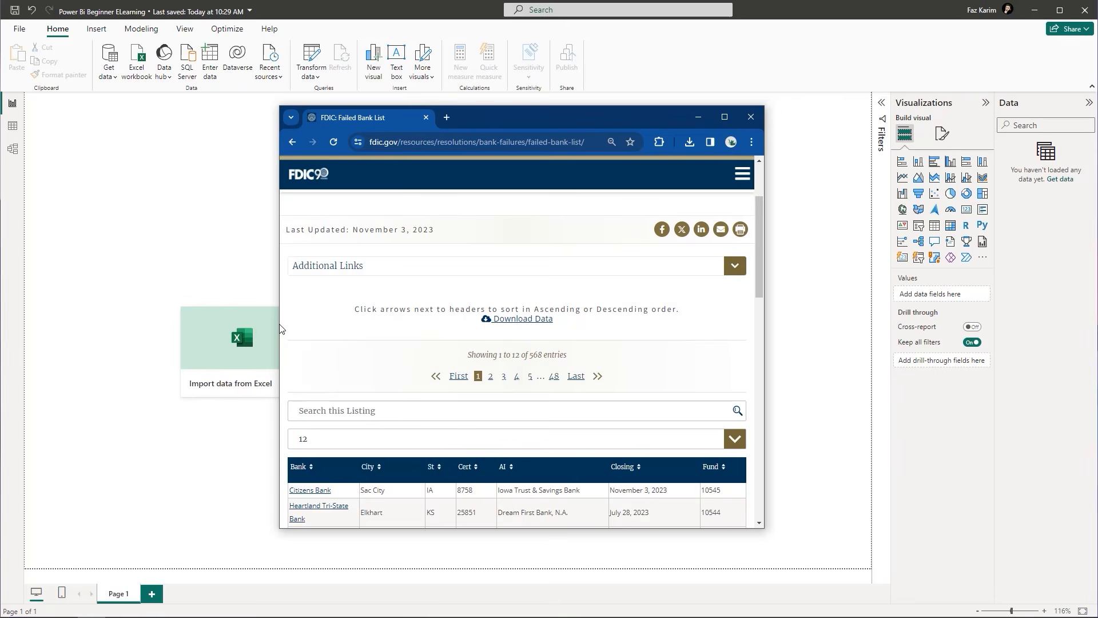
drag(279, 329, 104, 330)
drag(765, 331, 856, 321)
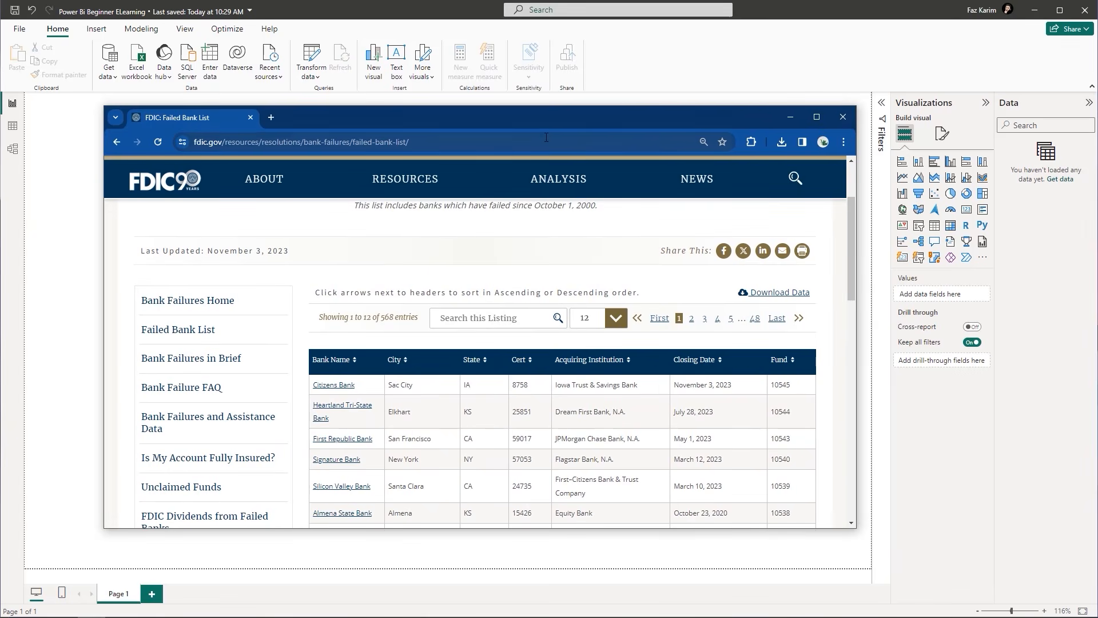
drag(556, 106, 561, 68)
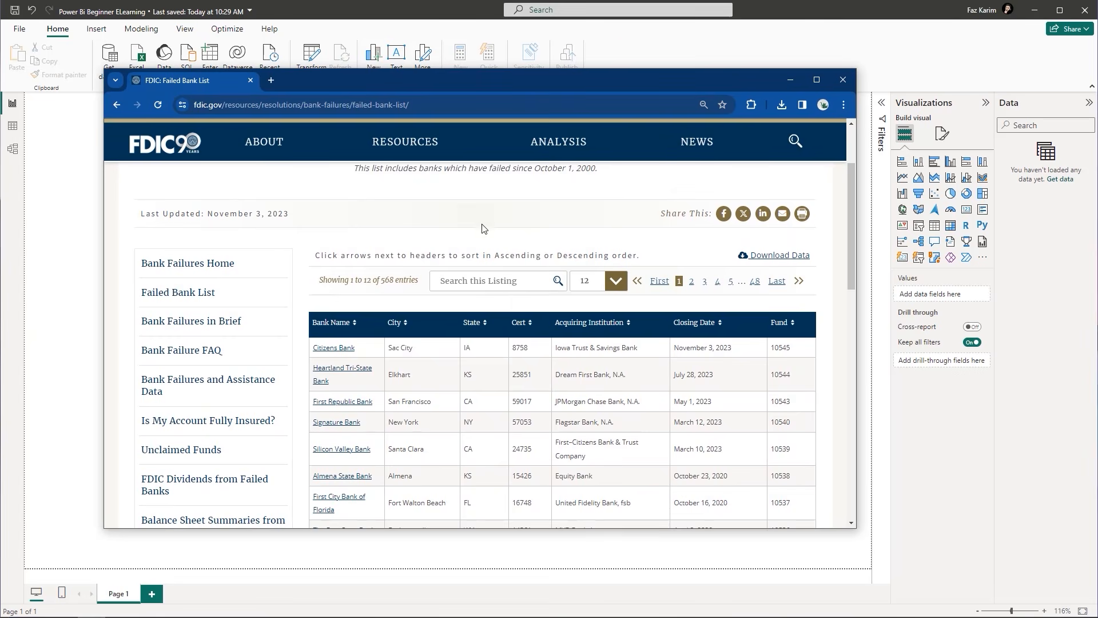
Examine the Failed Bank List page, highlighting the sentence on which banks are included and looking over the table.
scroll(454, 243, up, 1)
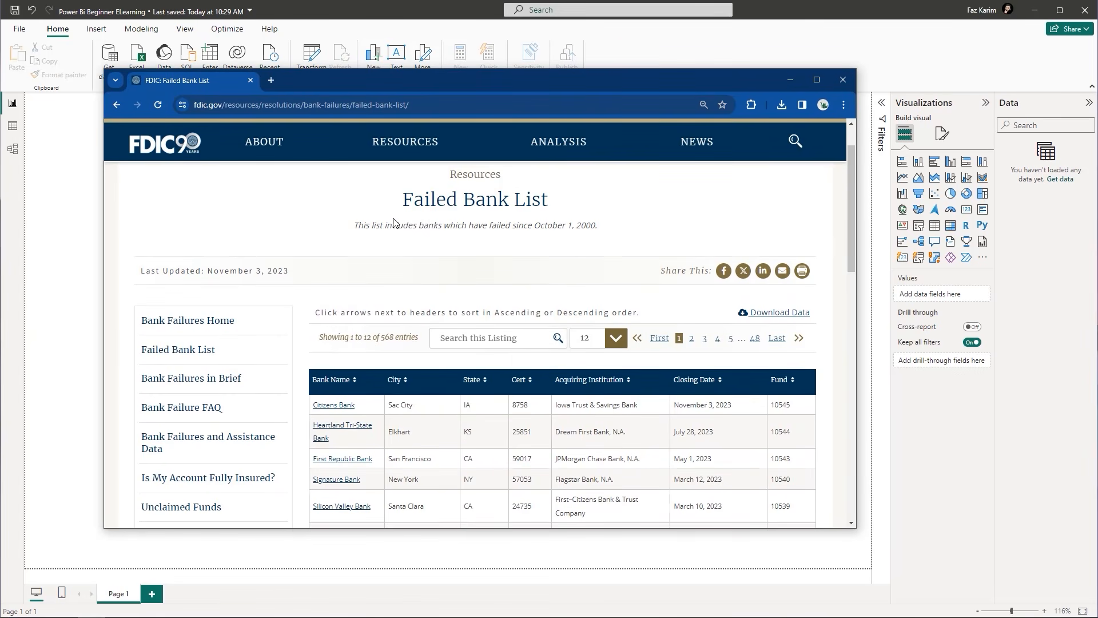
drag(356, 227, 600, 233)
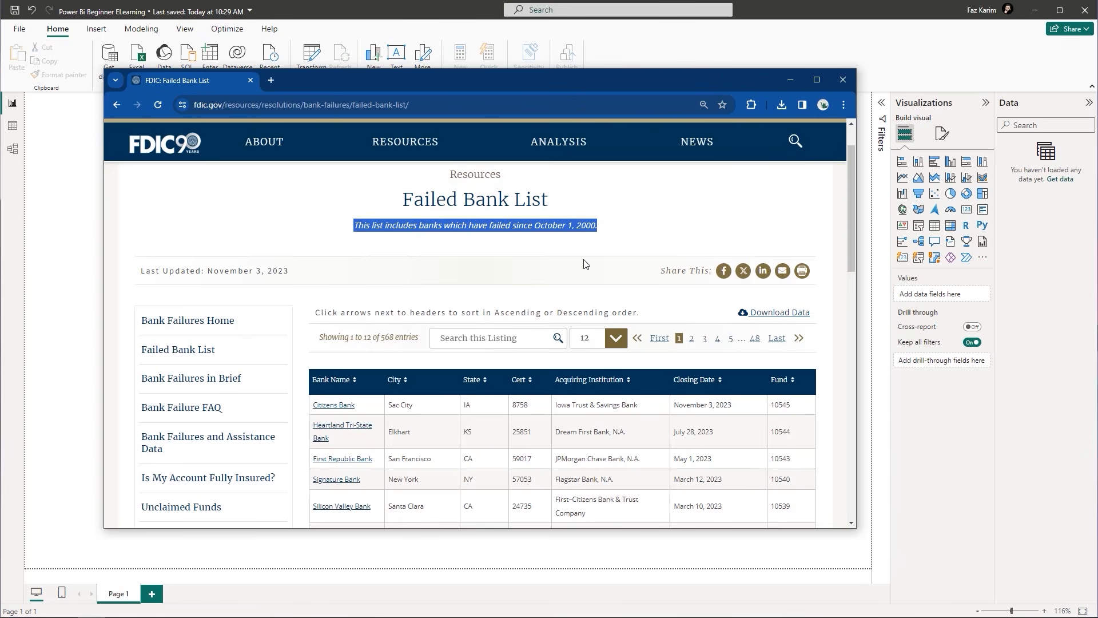
scroll(584, 263, down, 5)
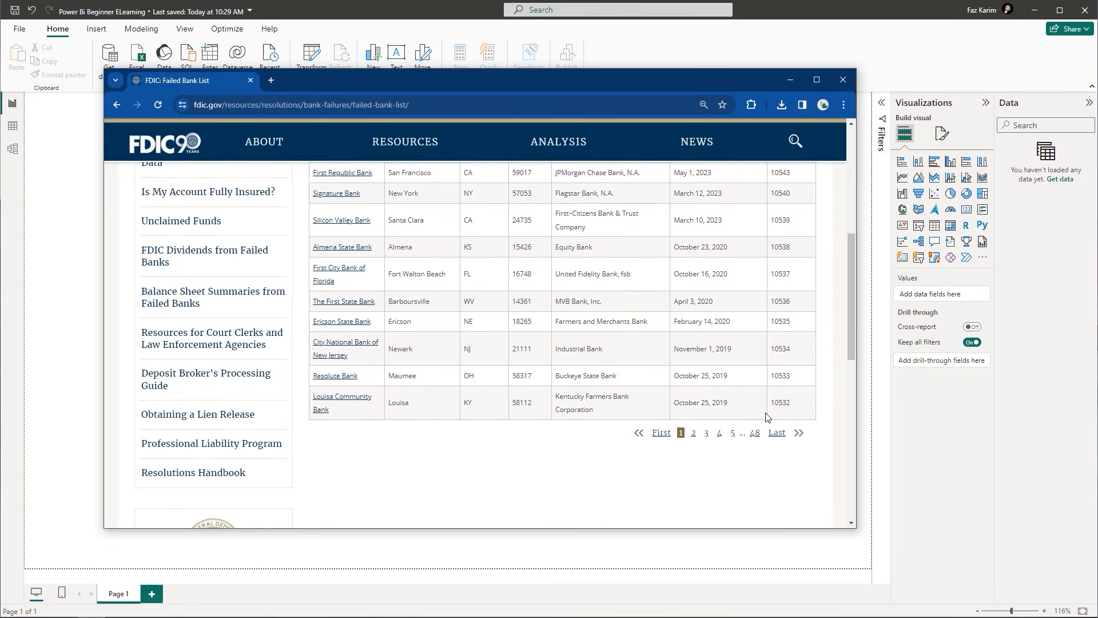
scroll(723, 379, up, 4)
scroll(722, 377, up, 2)
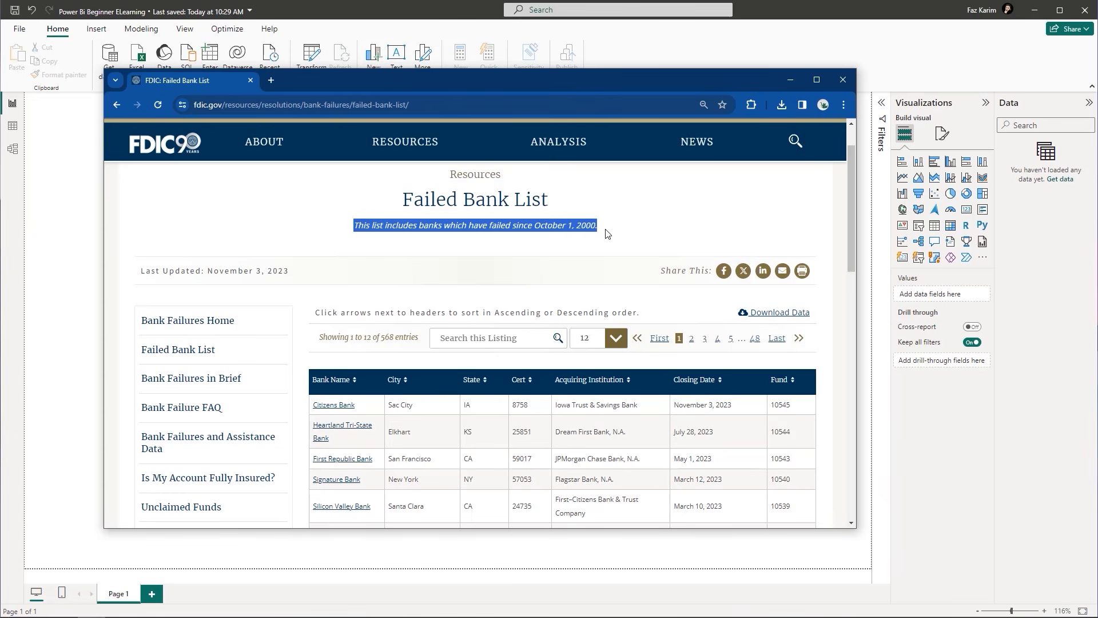
Copy the link address of the page's Download Data link.
right_click(759, 316)
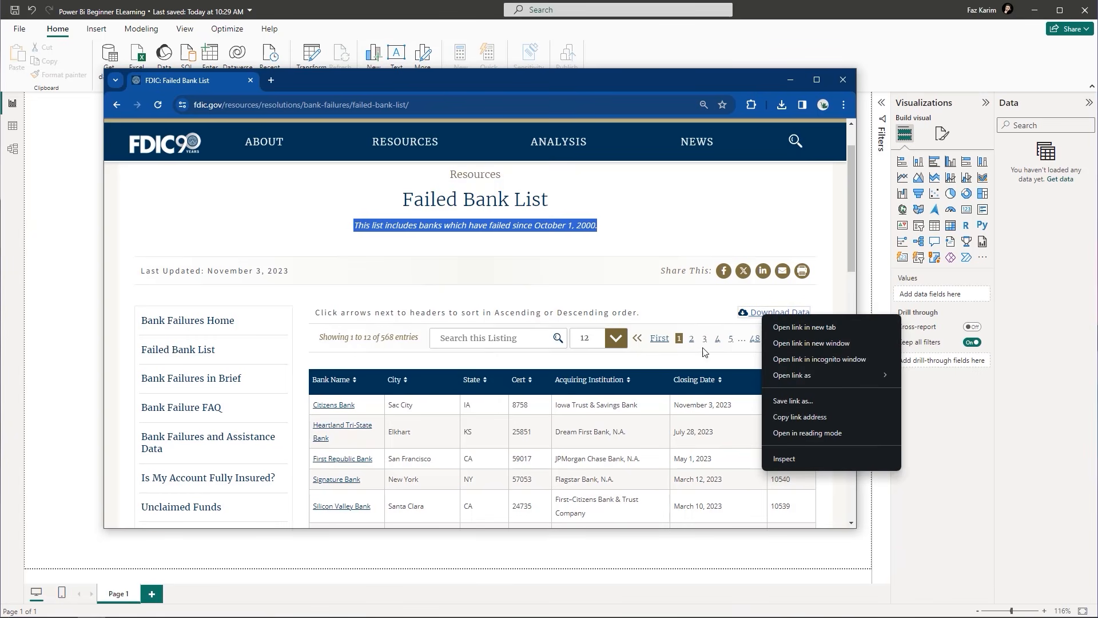
click(794, 420)
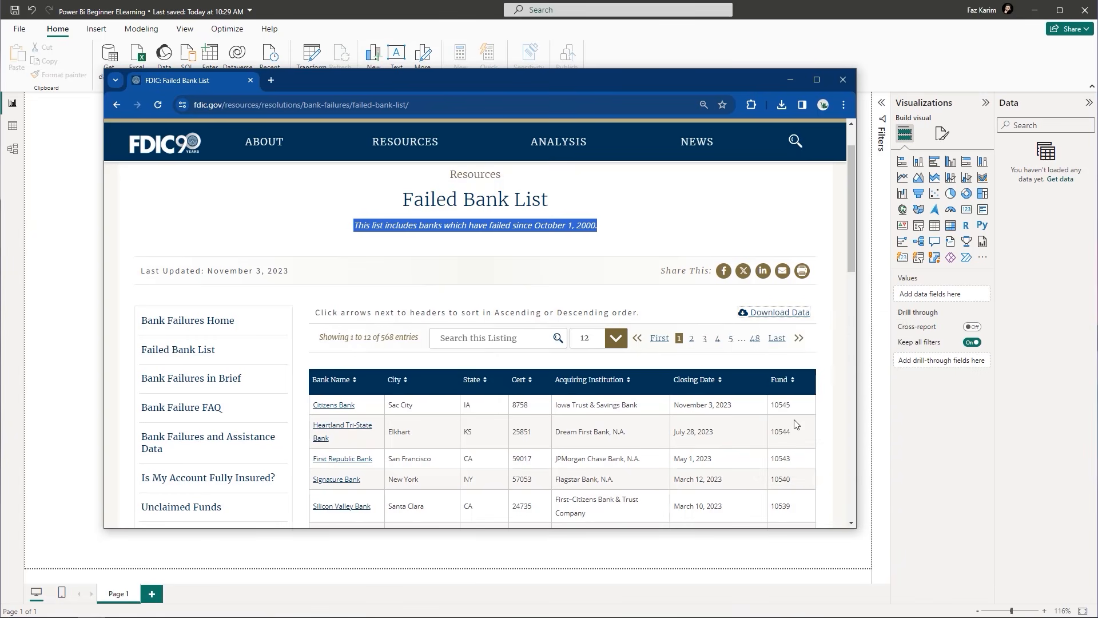
right_click(779, 318)
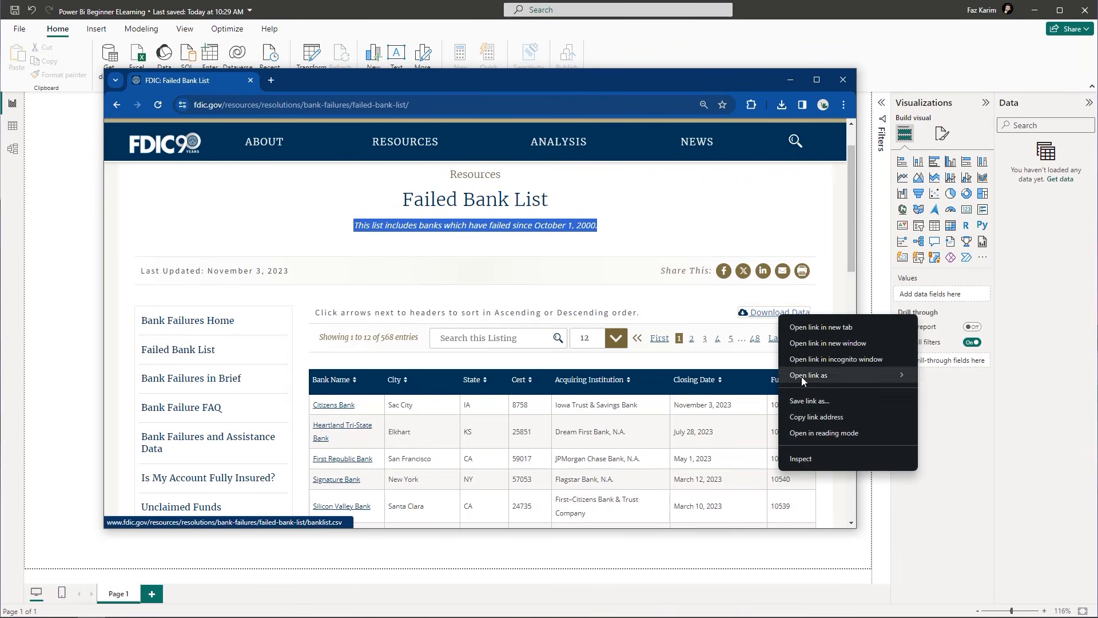
click(819, 417)
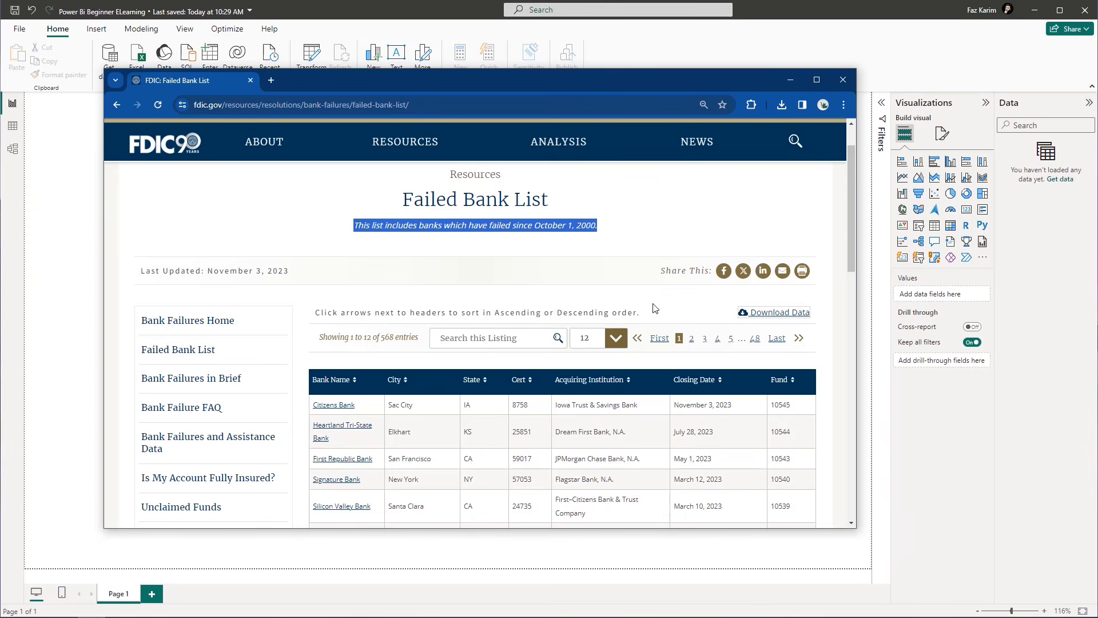
Minimize the browser to return to Power BI Desktop and start a connection with the Web connector.
click(787, 80)
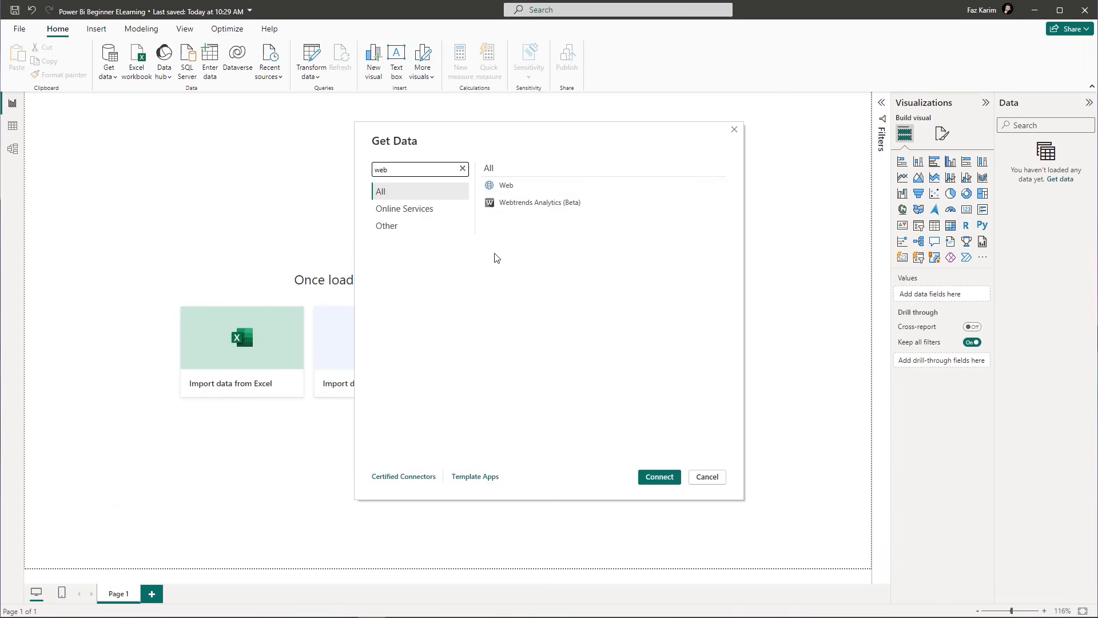
click(502, 186)
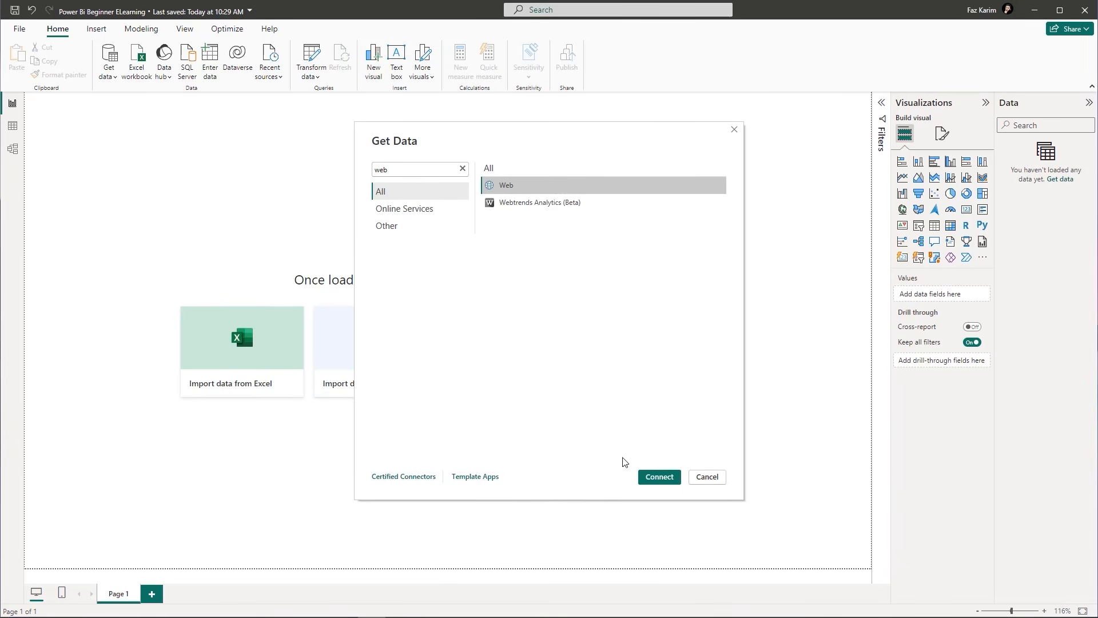
click(653, 480)
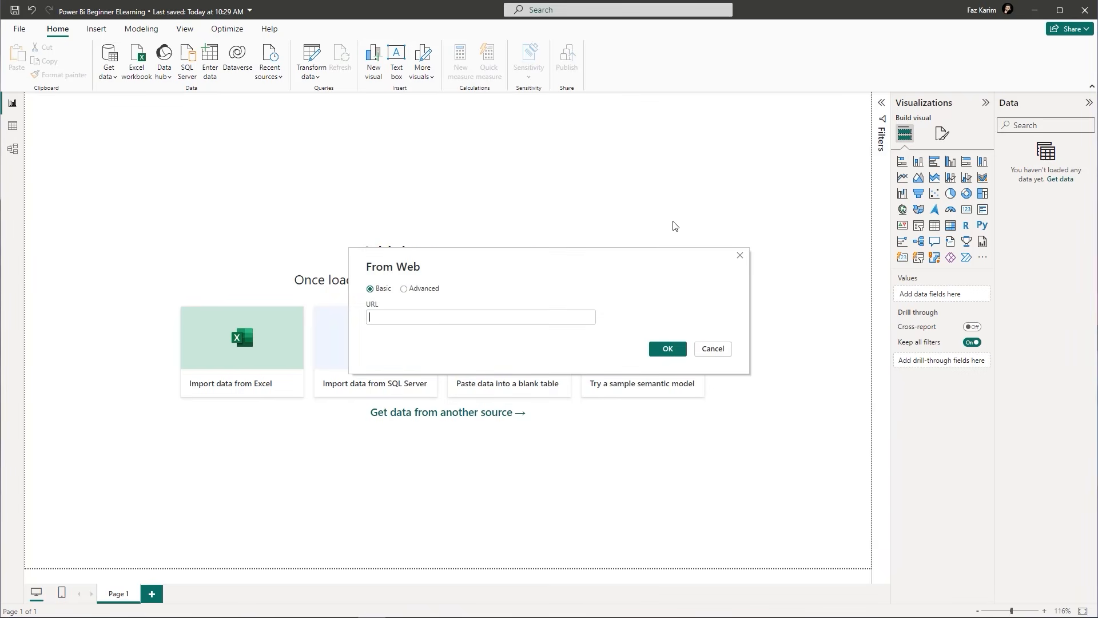
Connect to the FDIC banklist.csv file through its copied URL, review the preview, and load the table into the report.
key(ctrl+v)
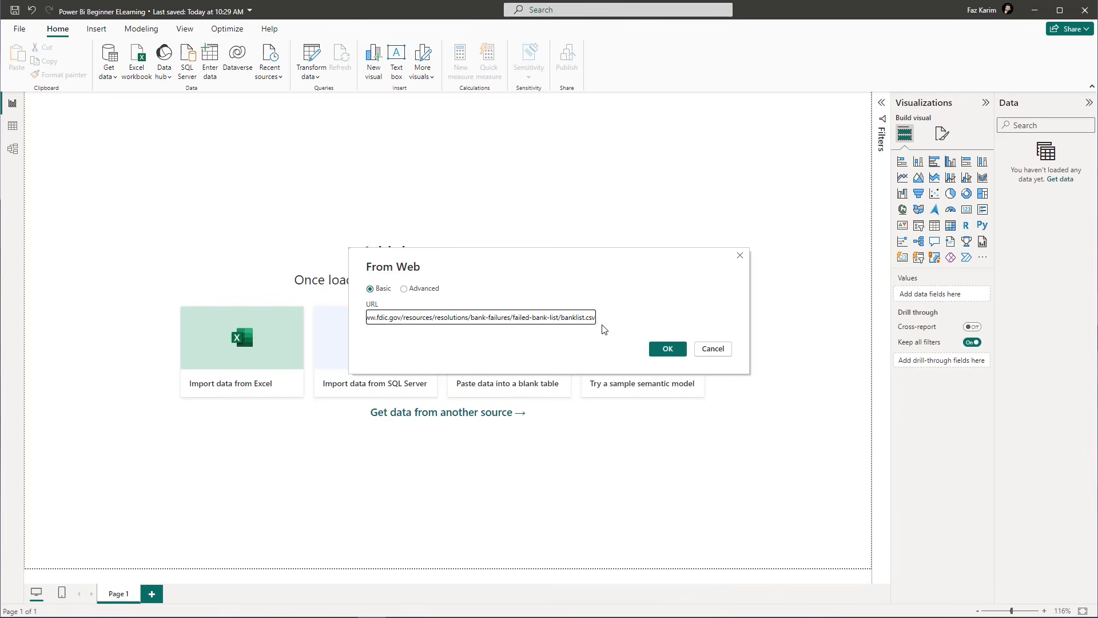
click(656, 349)
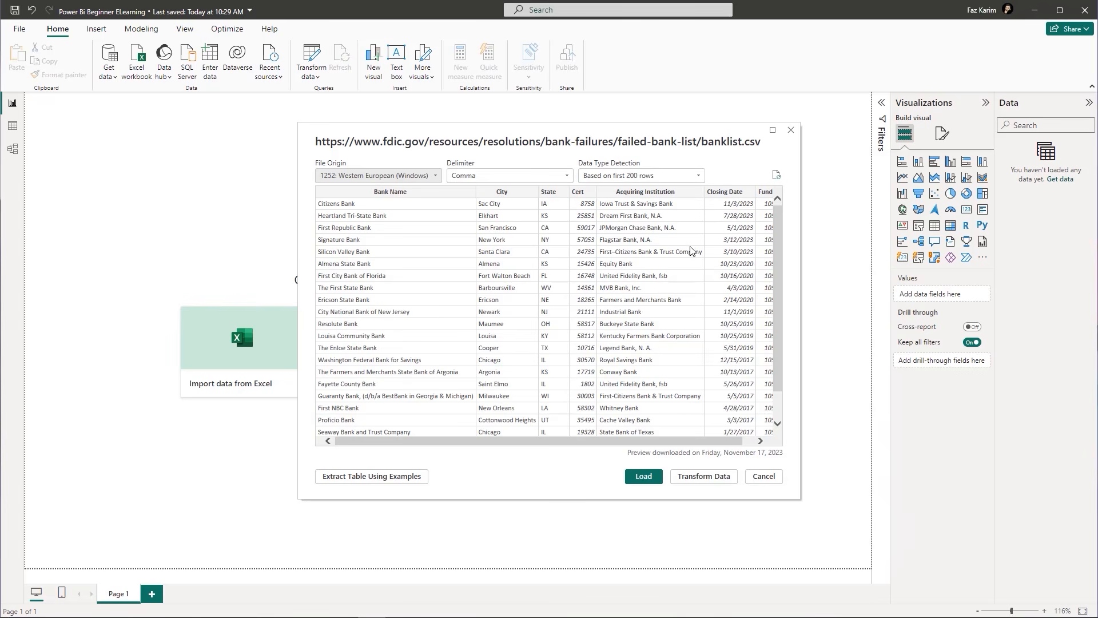
drag(613, 446, 560, 449)
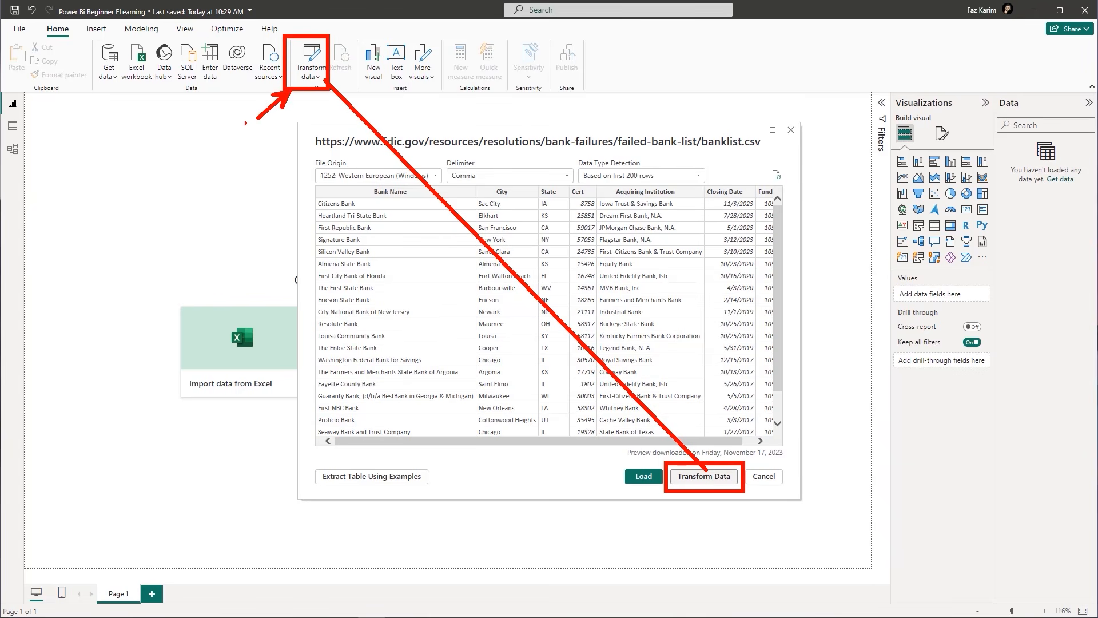
text(later)
key(Escape)
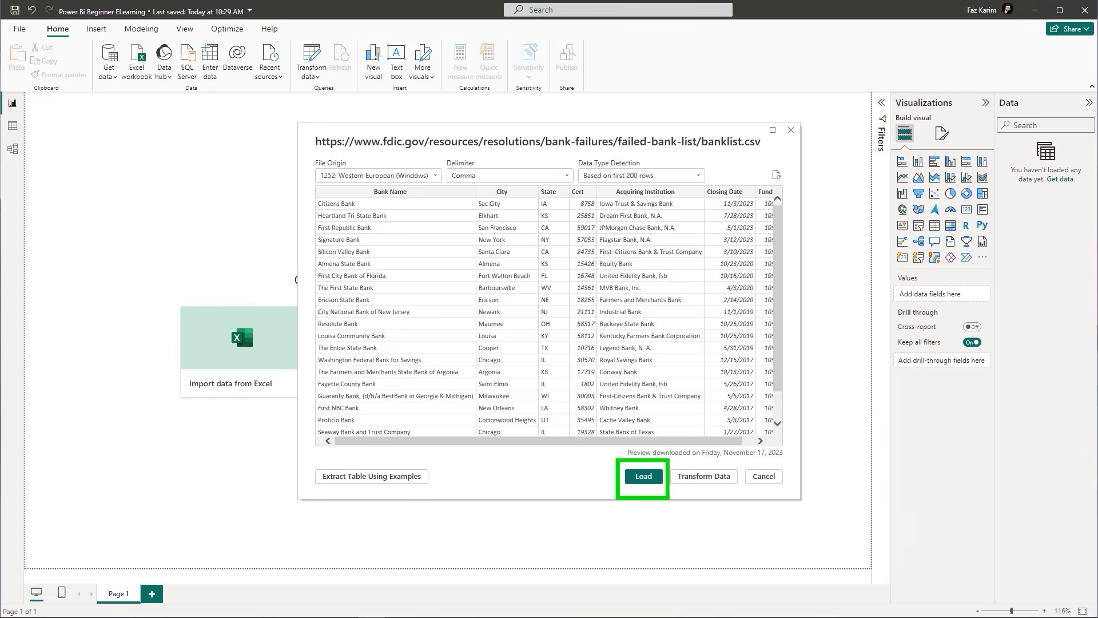
click(643, 476)
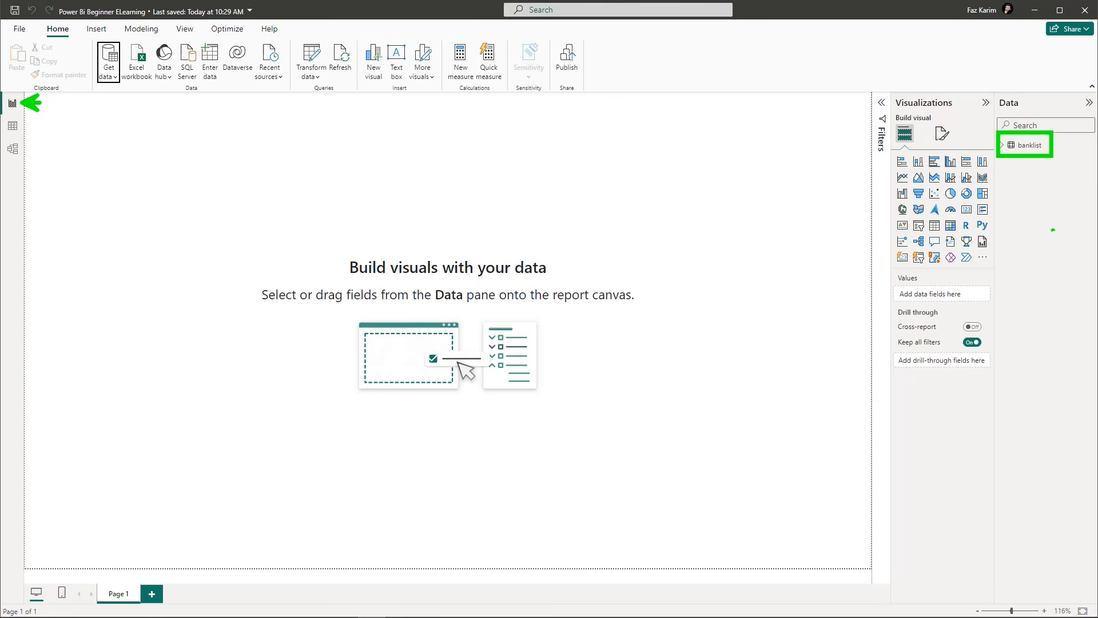
Expand the banklist table's field list and widen the Data pane to fit the full field names.
click(1003, 145)
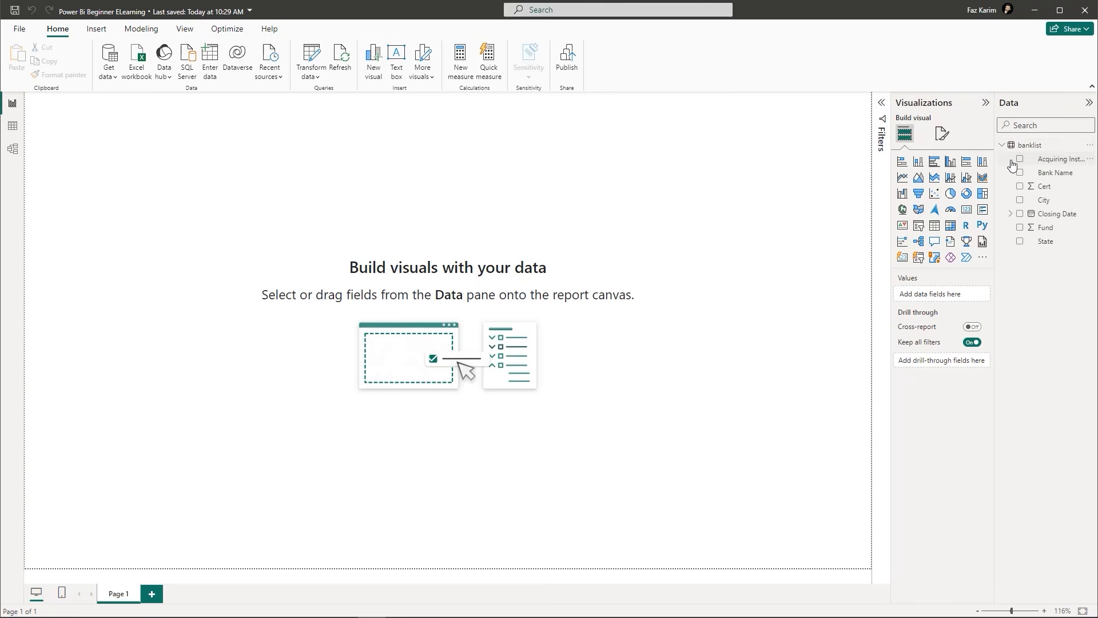
drag(995, 167, 960, 167)
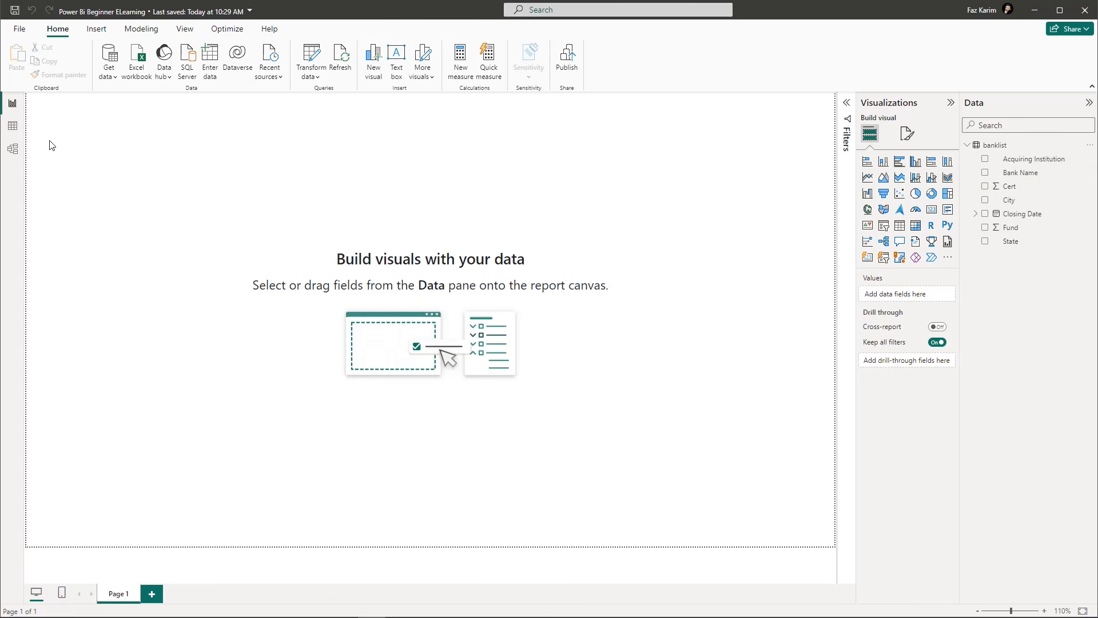
Review banklist in Table view and Model view, lengthening and repositioning its card in the model, and return to Report view.
click(13, 135)
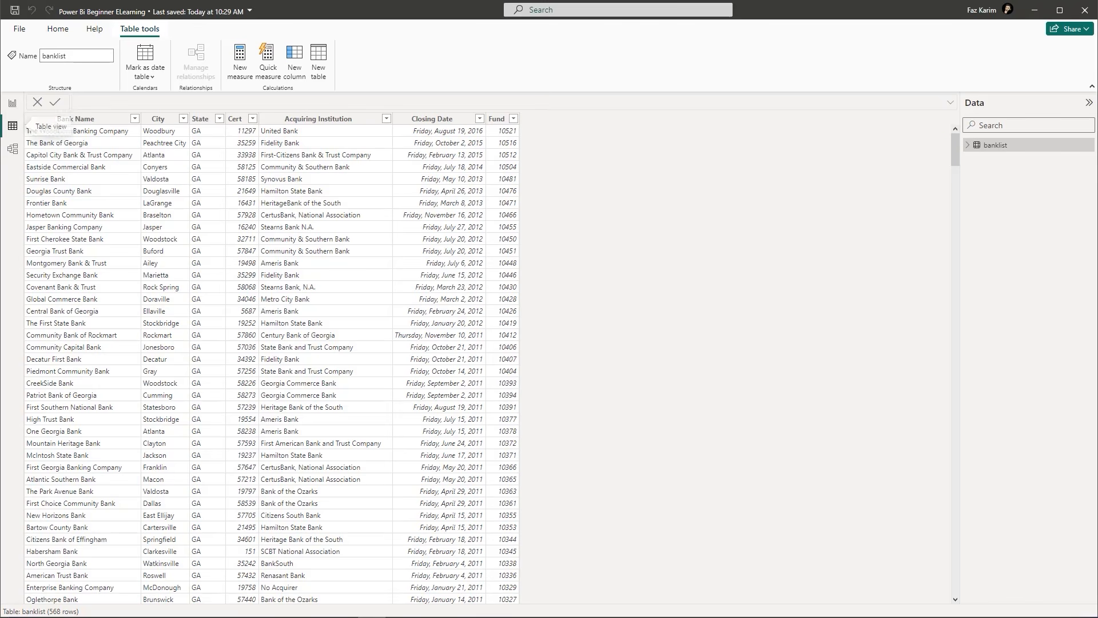
click(12, 150)
drag(145, 274, 144, 341)
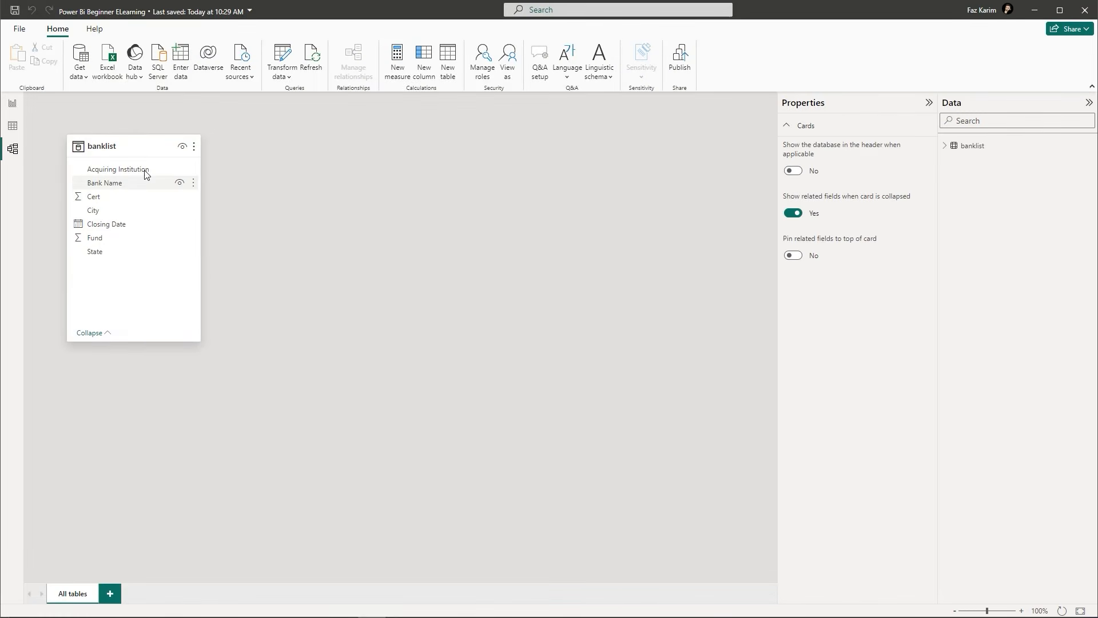
drag(141, 147, 222, 148)
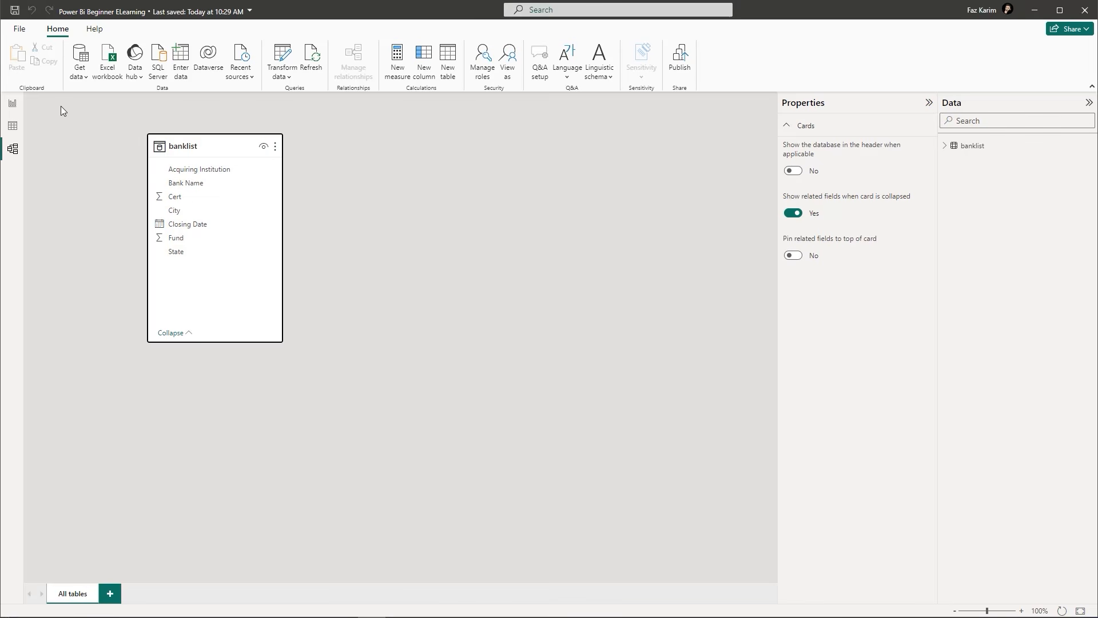
click(14, 105)
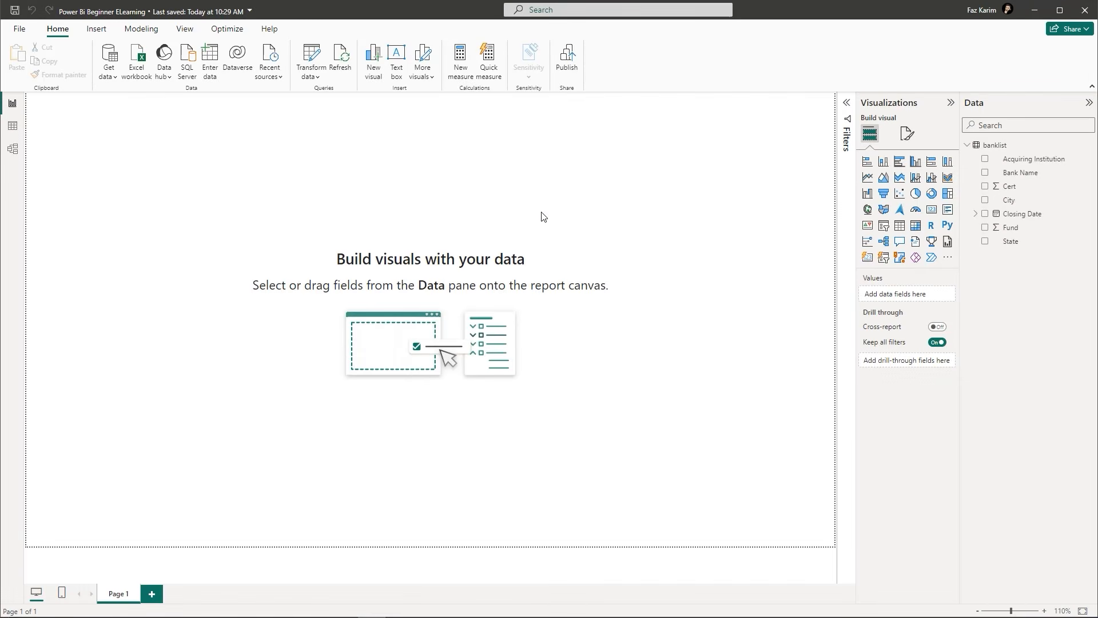
key(ctrl+2)
mouse_move(285, 36)
mouse_down()
mouse_move(332, 91)
mouse_move(307, 110)
mouse_move(287, 163)
mouse_up()
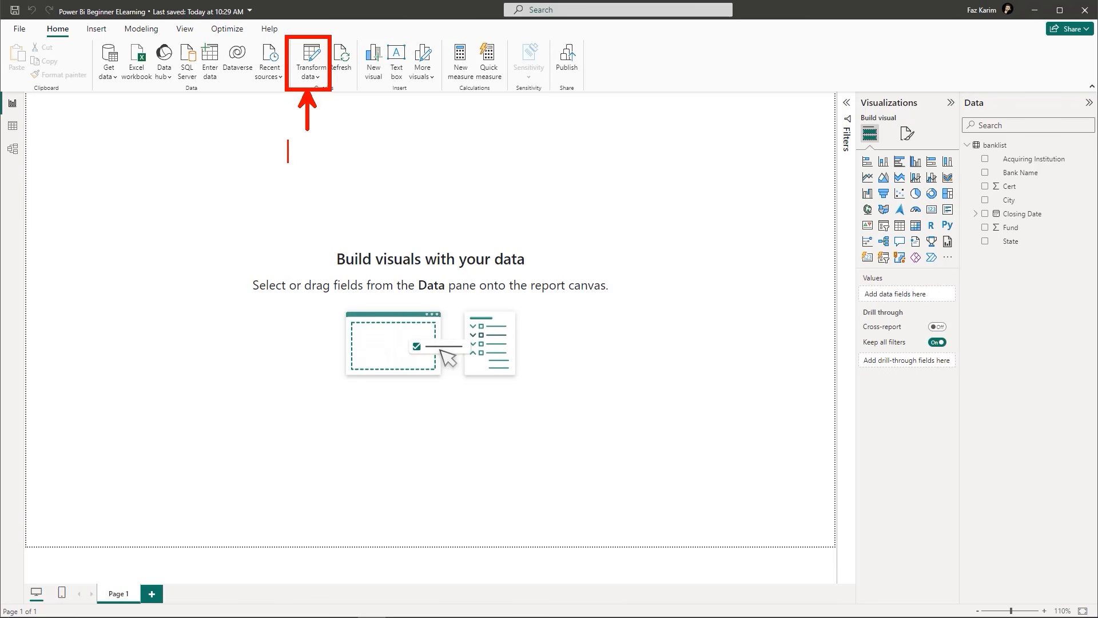
text(Power Wuer)
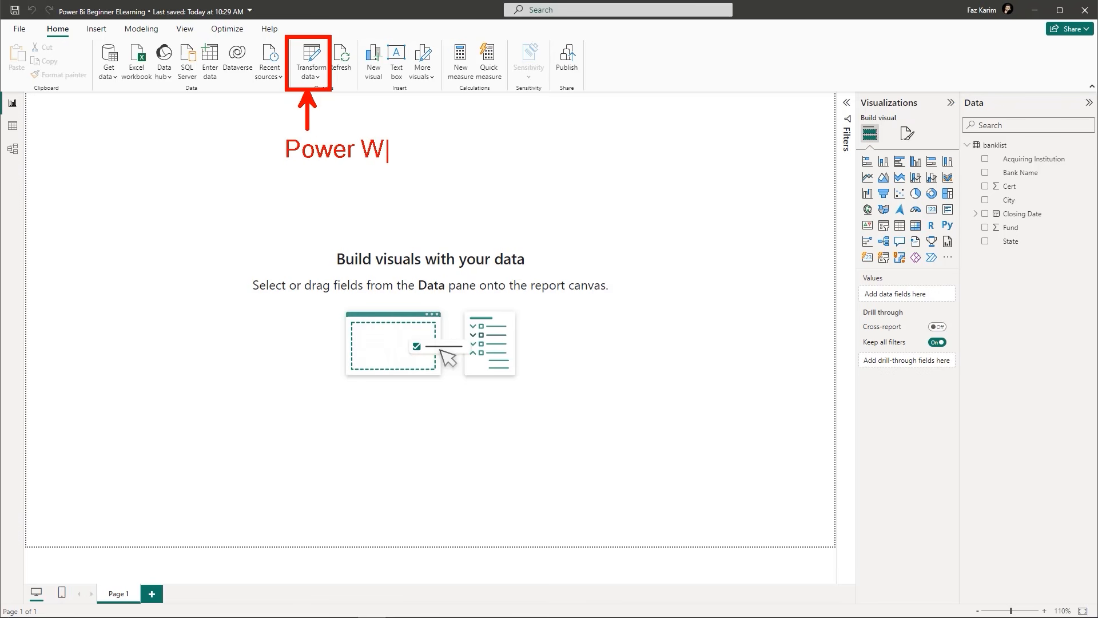
key(BackSpace)
key(BackSpace)
key(BackSpace)
key(BackSpace)
text(query)
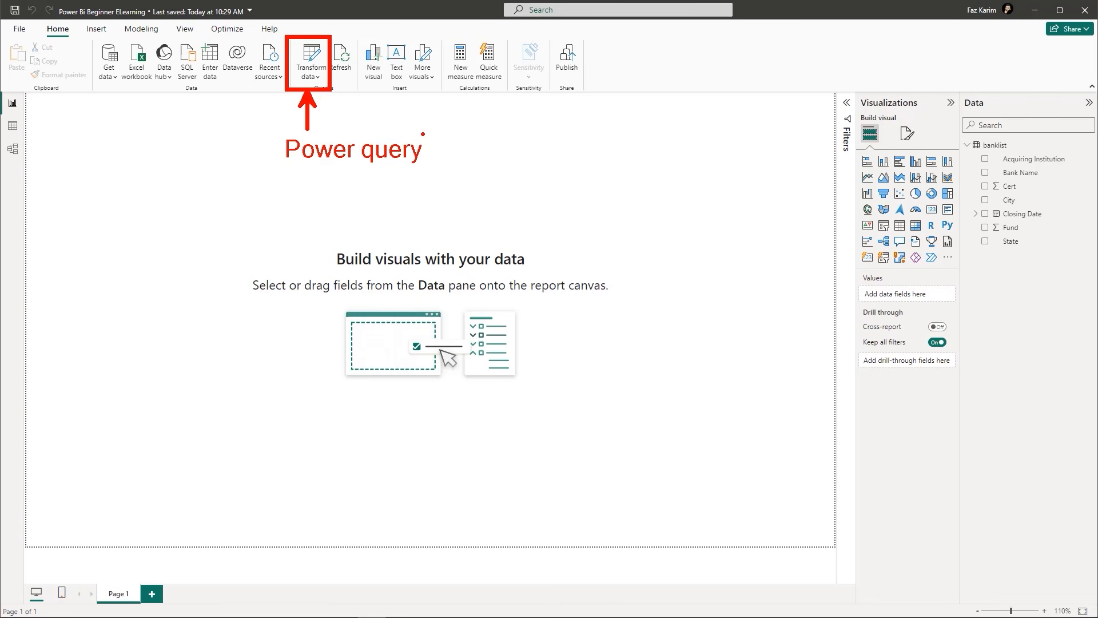
drag(959, 140, 928, 117)
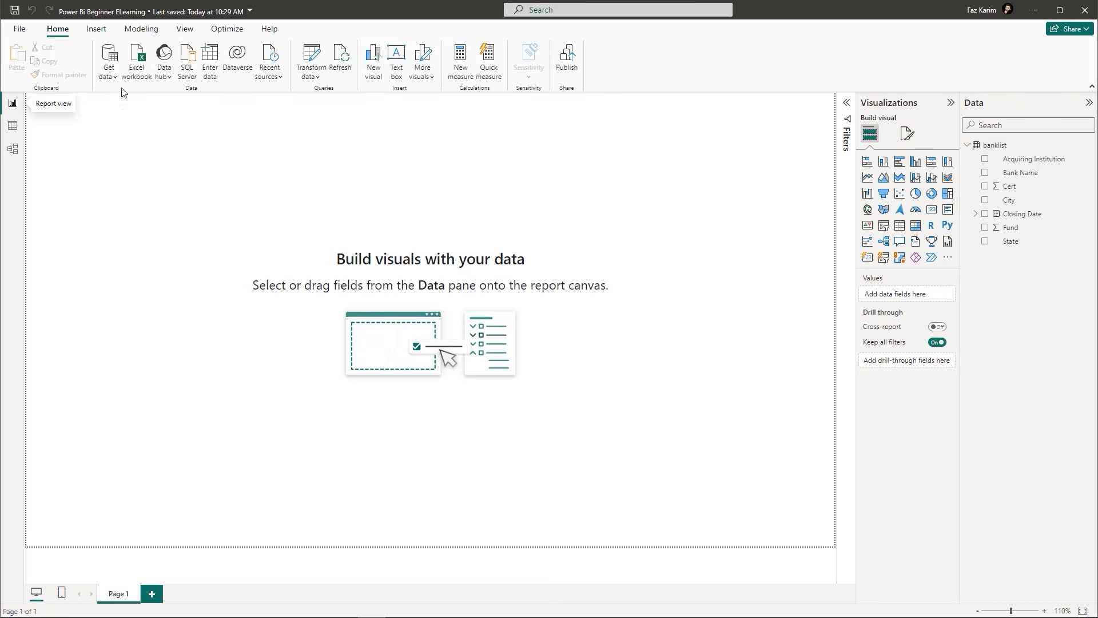
Save the report and open the banklist query in the Power Query Editor.
click(14, 10)
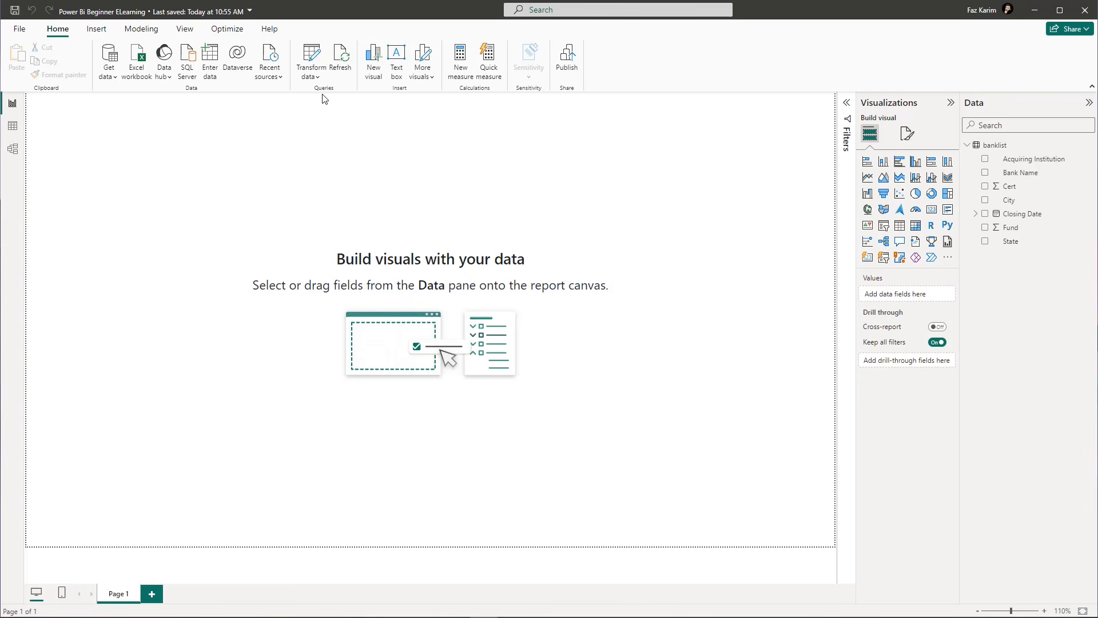
click(320, 77)
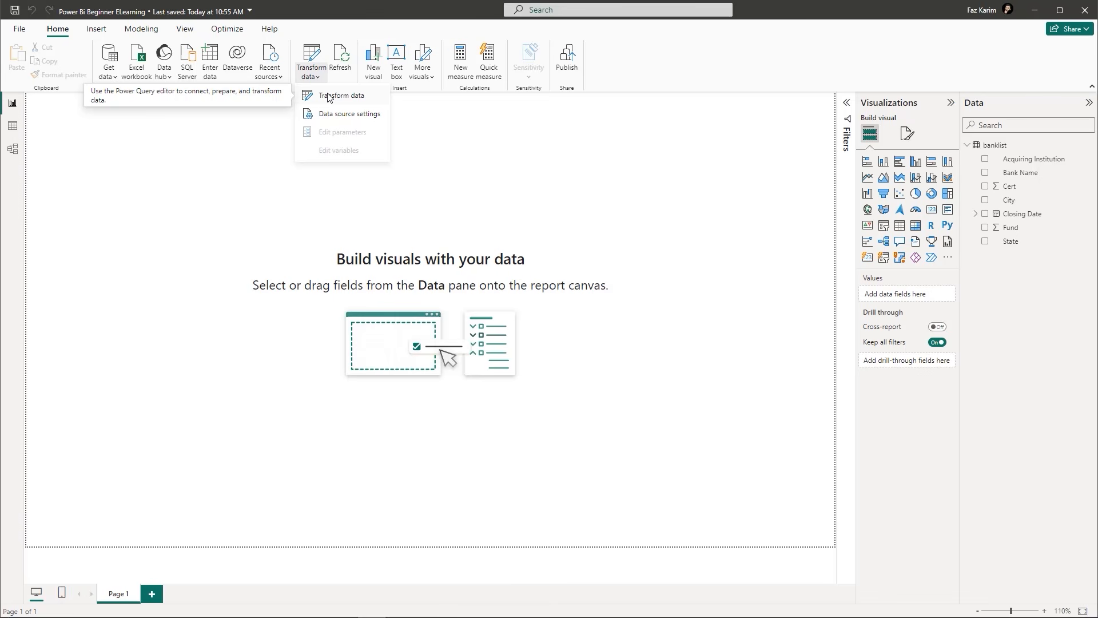
click(329, 96)
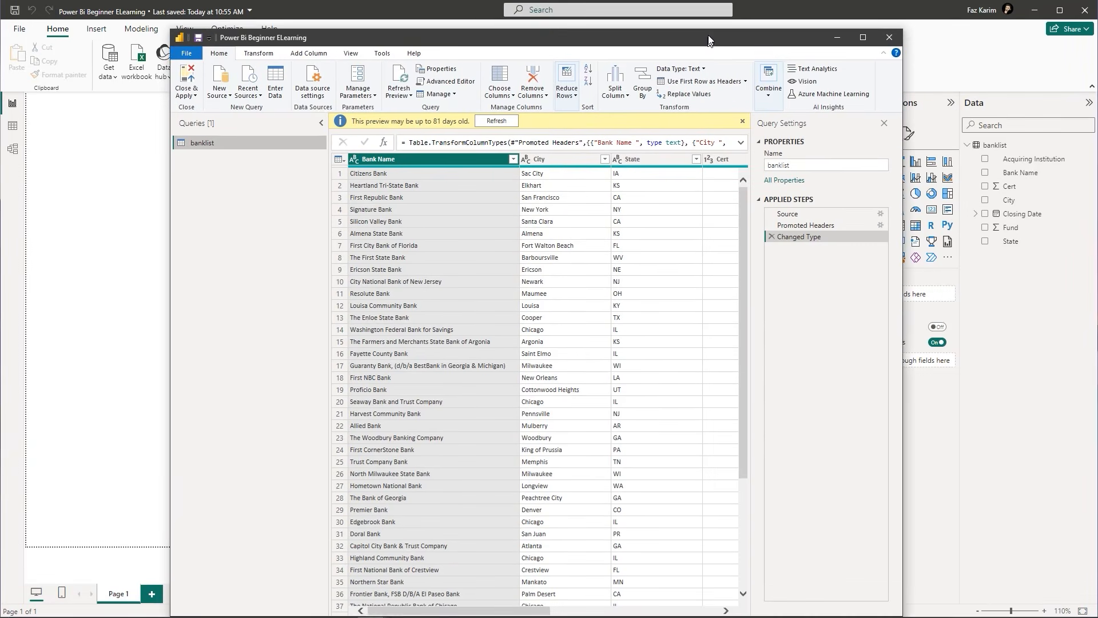
Refresh the outdated data preview and widen the Power Query Editor window across the screen.
drag(708, 40, 706, 24)
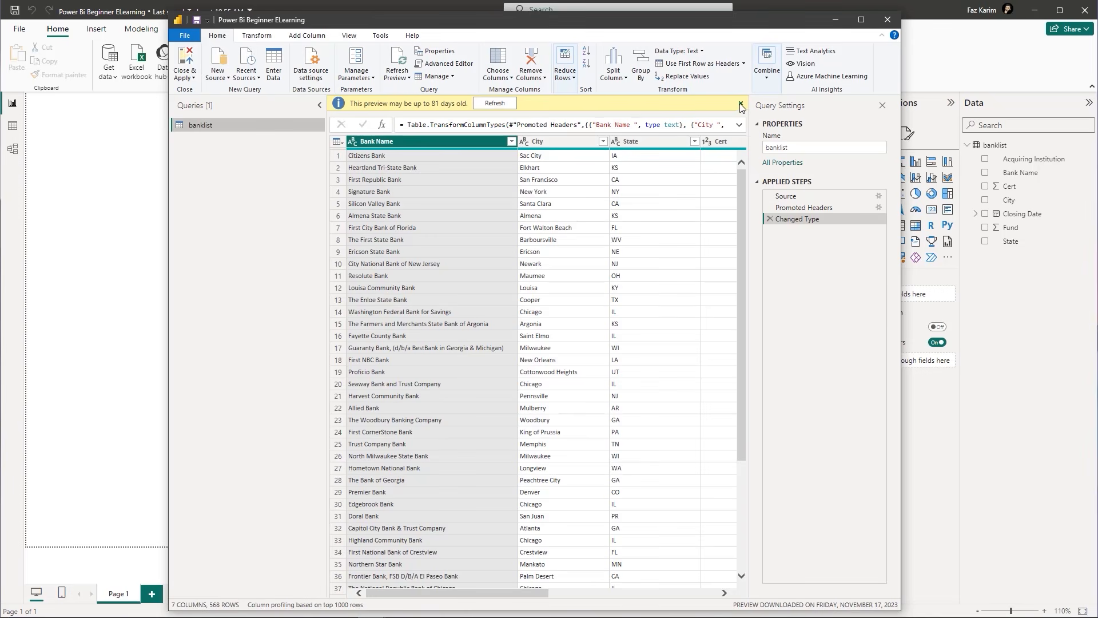
click(495, 104)
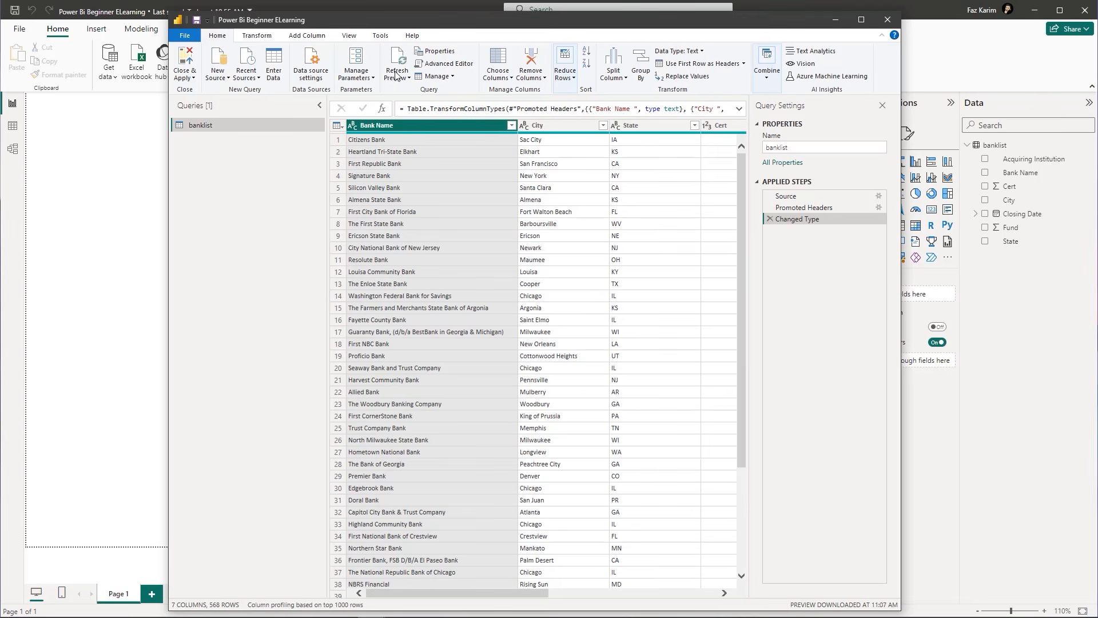
mouse_move(474, 22)
mouse_down()
mouse_move(477, 169)
mouse_move(482, 13)
mouse_up()
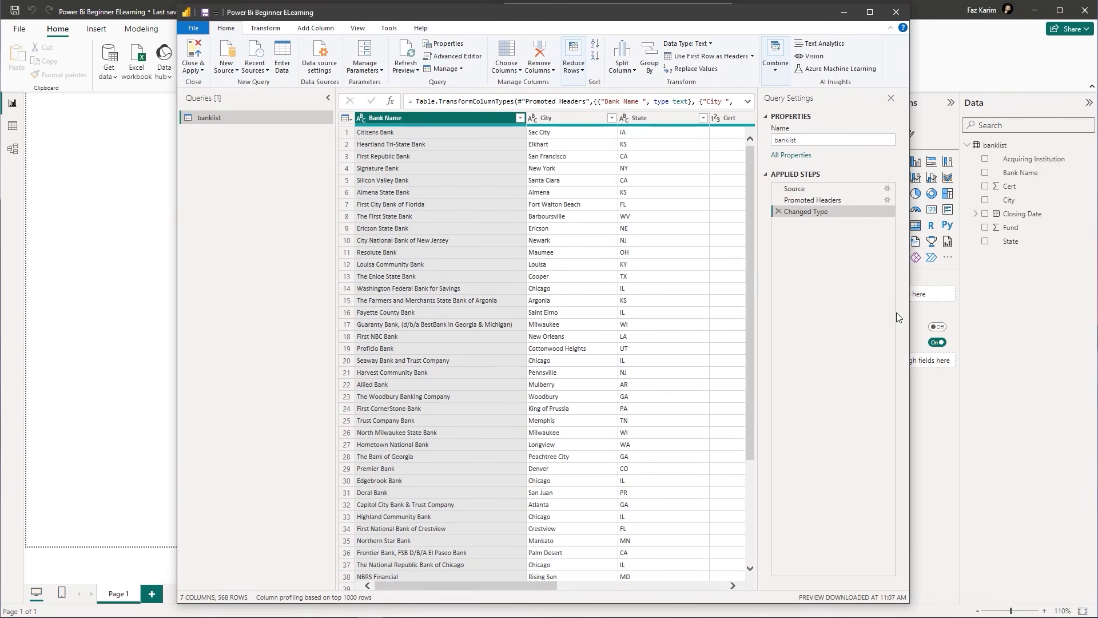
drag(908, 316, 1079, 315)
drag(1087, 315, 1090, 315)
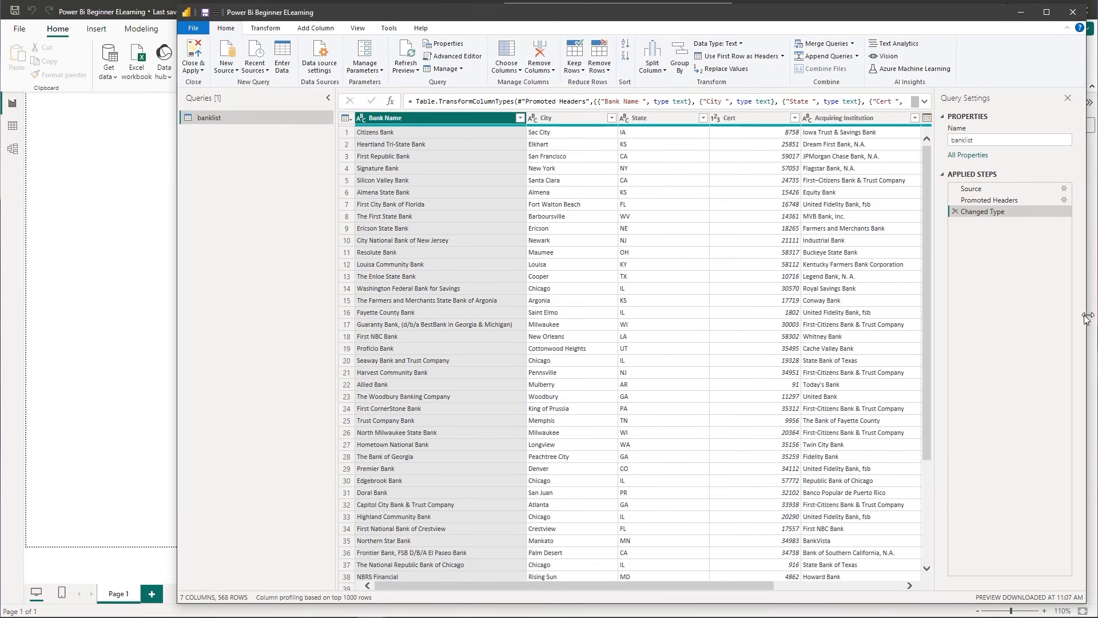
drag(176, 332, 7, 314)
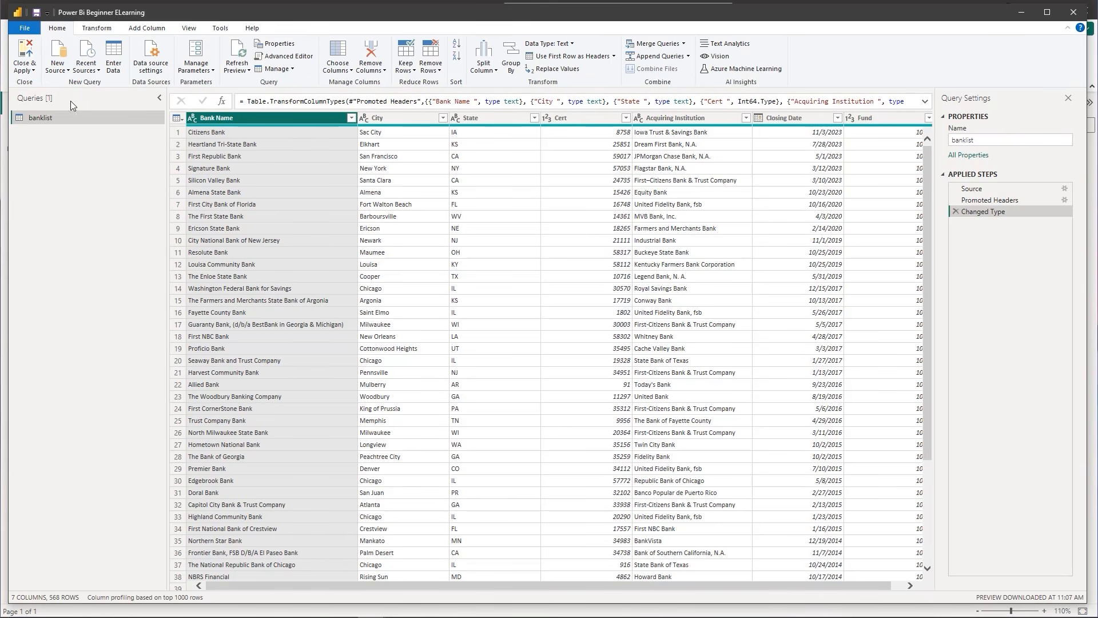
Close and apply the query to return to the report, and reopen the Power Query Editor.
click(26, 56)
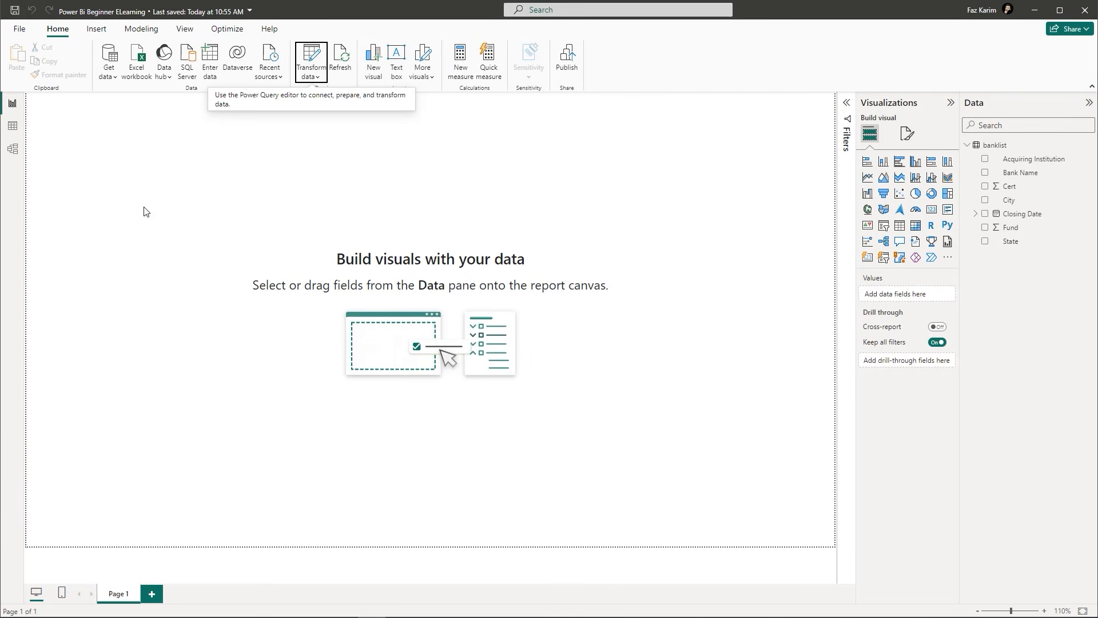
click(318, 77)
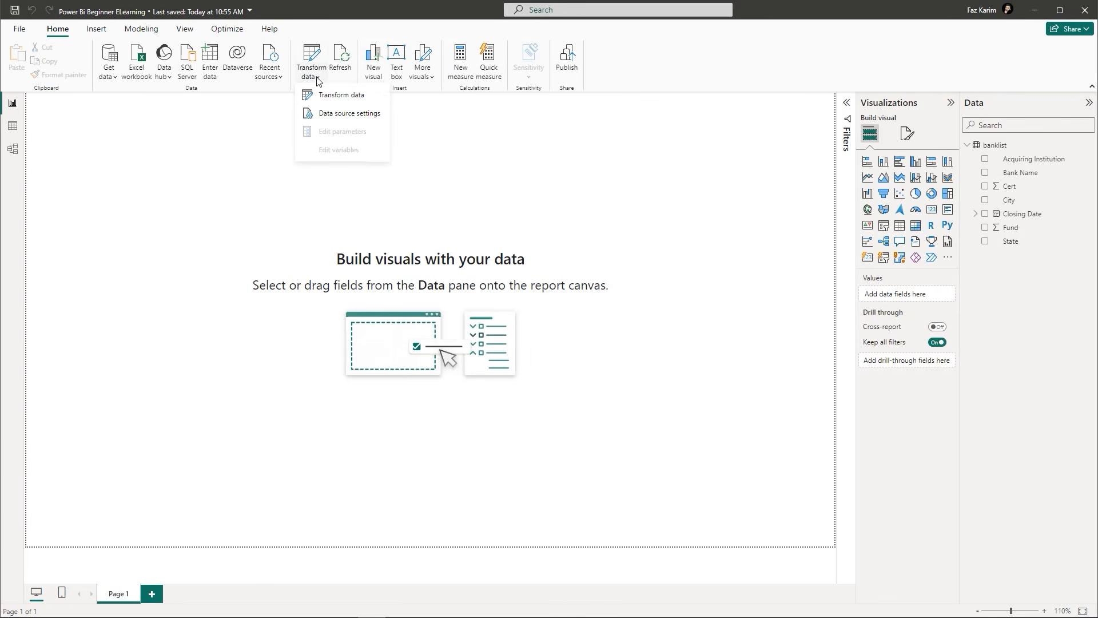
click(324, 97)
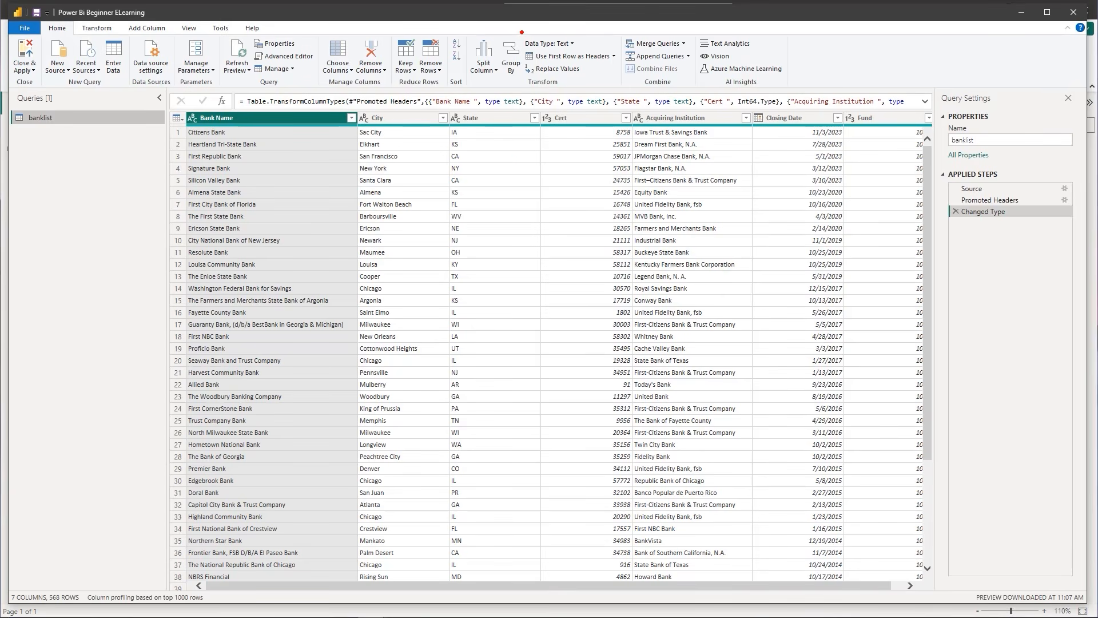
Look at the sort and filter options of the Bank Name column and close them without changes.
text(Ribbon)
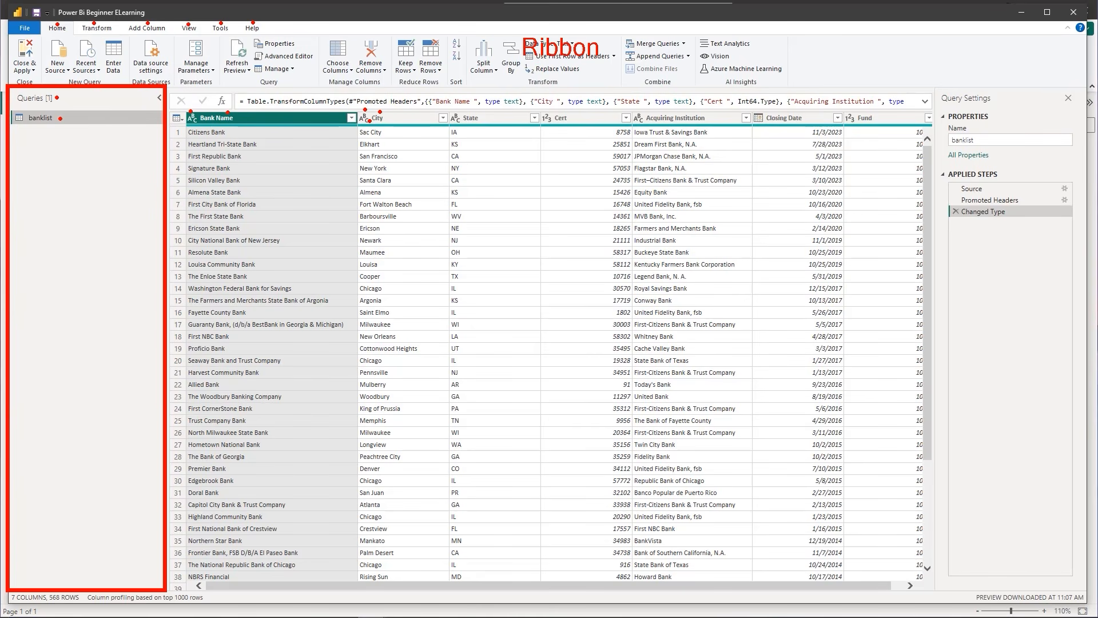
click(351, 118)
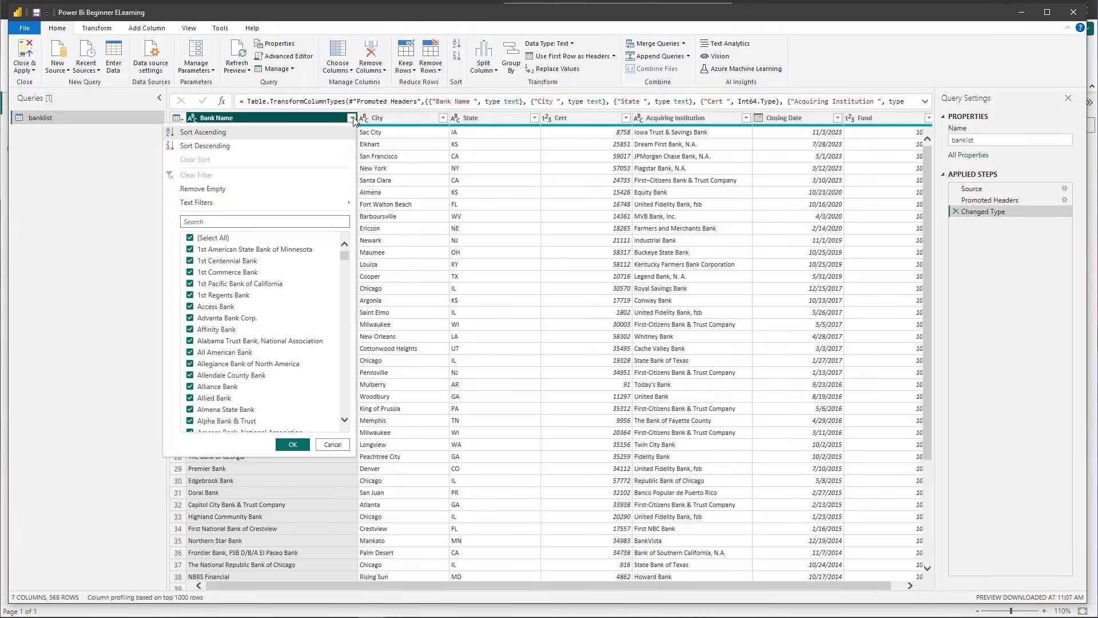
click(353, 119)
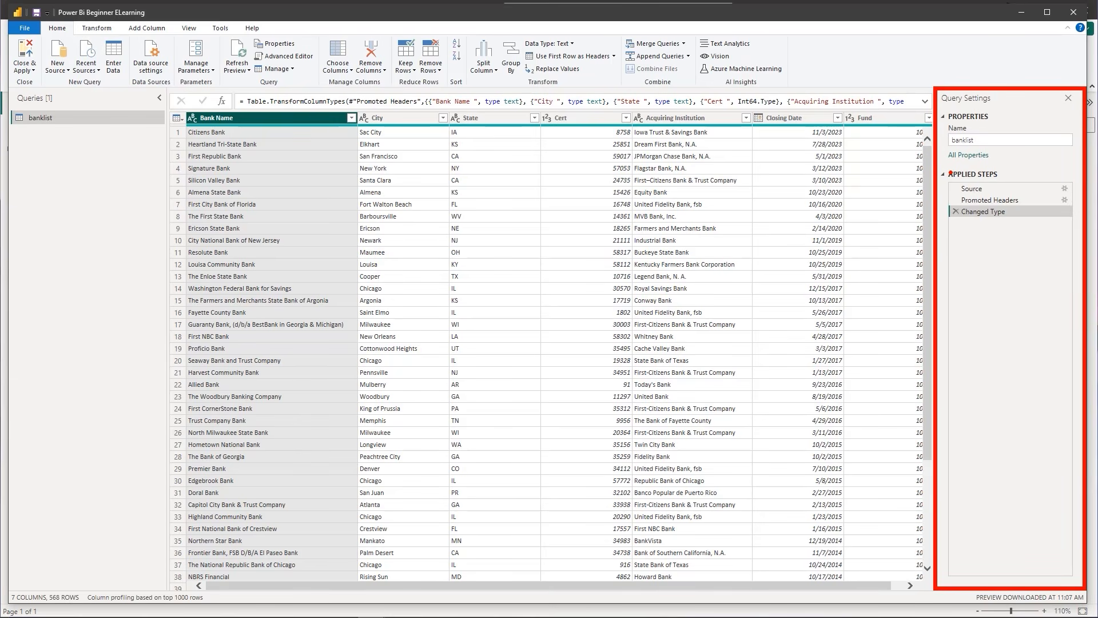
Hide the Query Settings pane and show it again.
click(1067, 101)
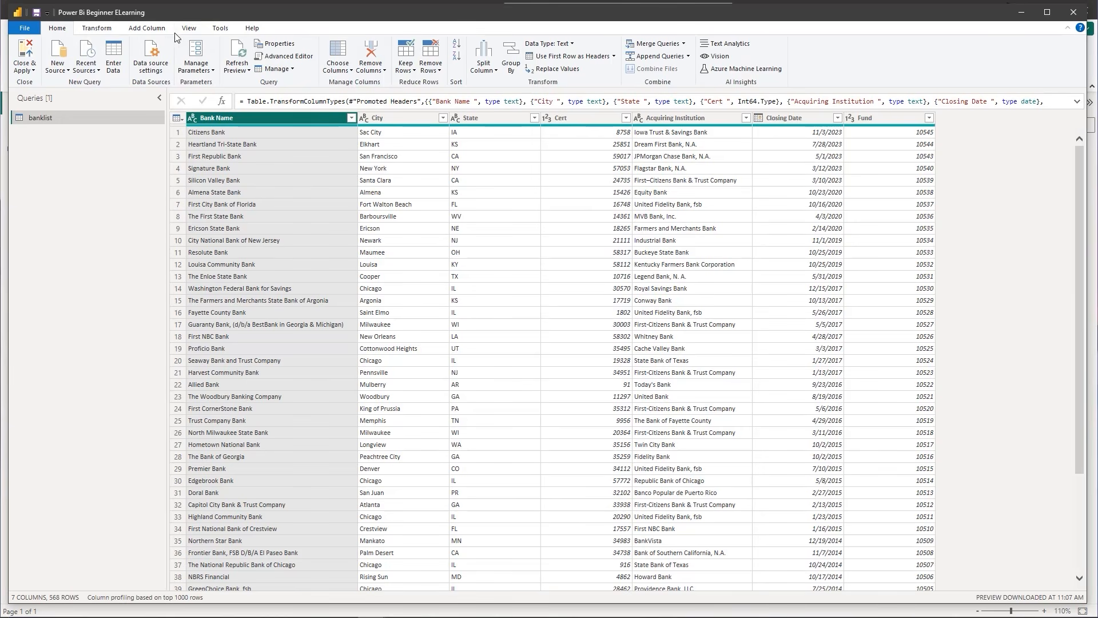
click(202, 30)
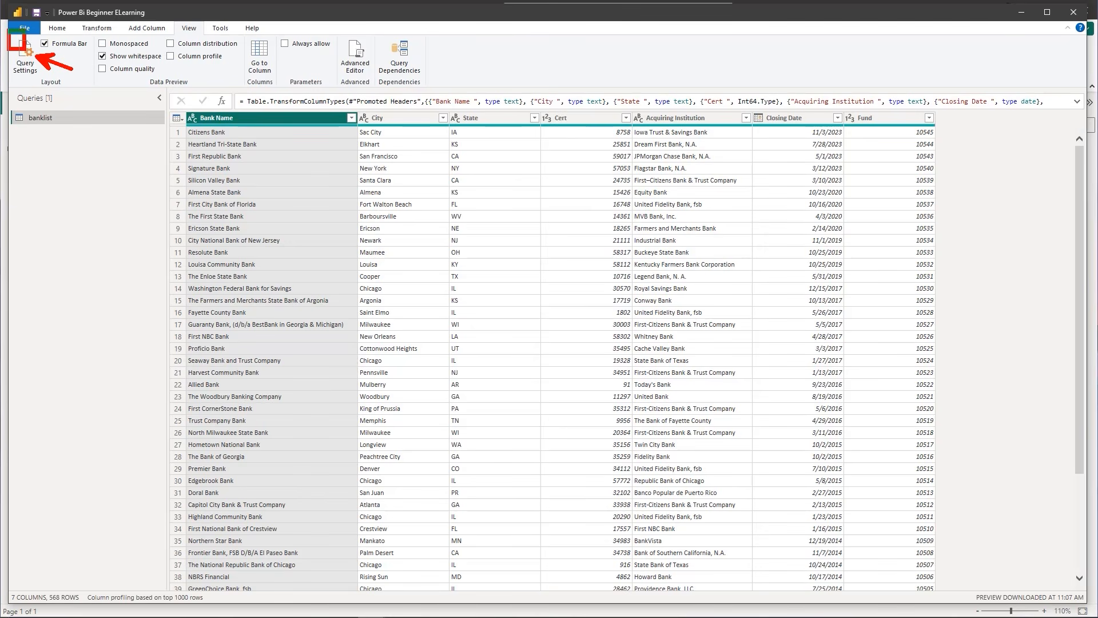
click(30, 67)
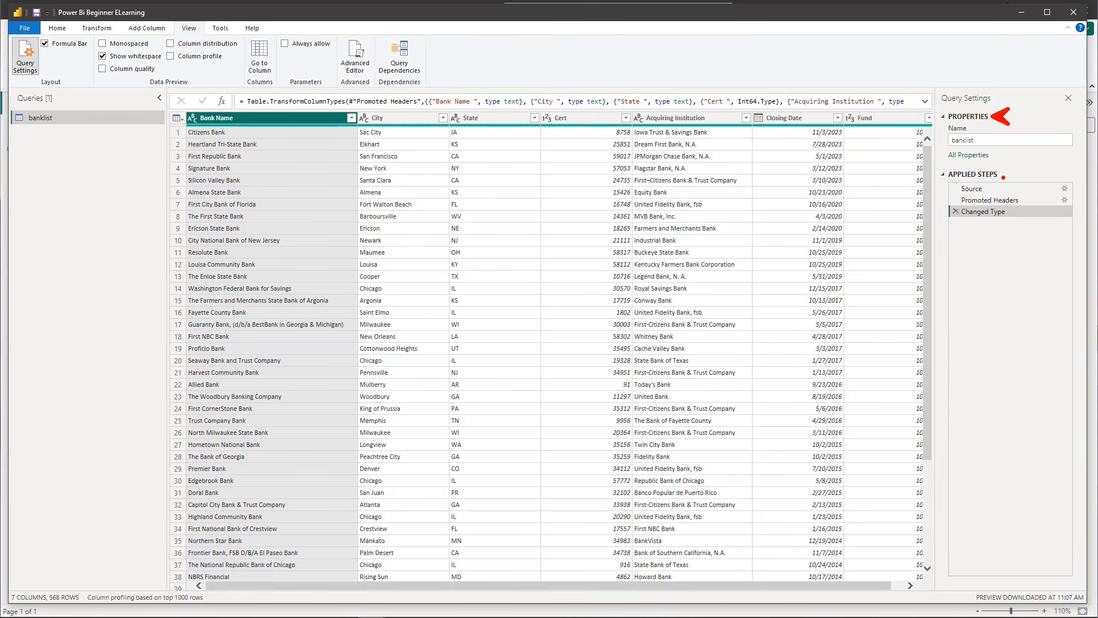
Rename the banklist query to Failed Bank List.
click(979, 141)
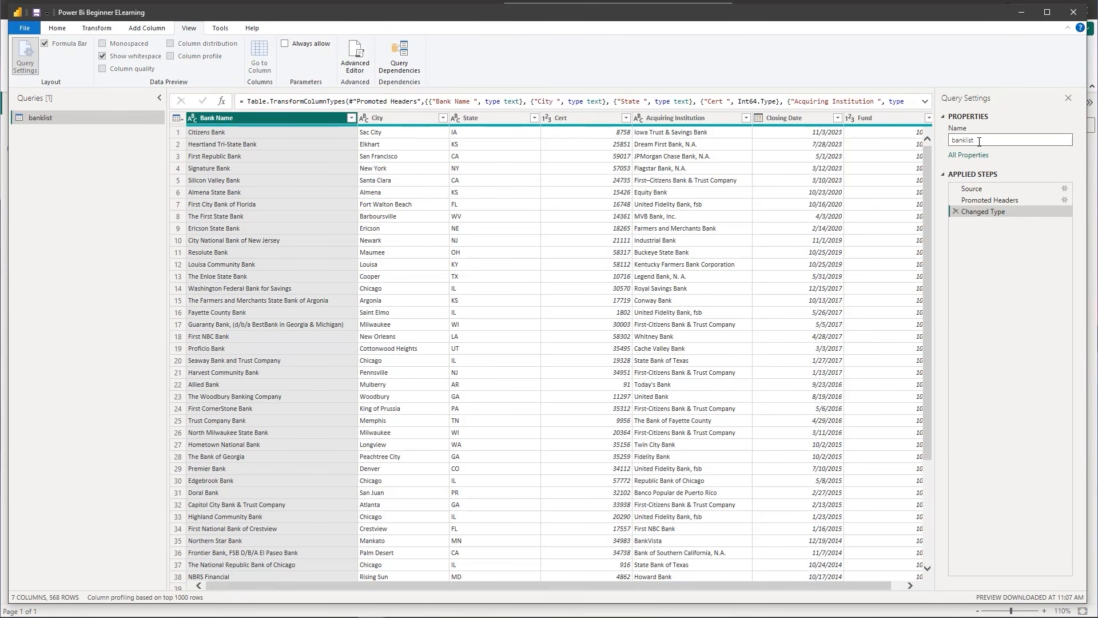
key(BackSpace)
key(BackSpace)
key(BackSpace)
key(BackSpace)
key(BackSpace)
key(BackSpace)
key(BackSpace)
text(G)
key(BackSpace)
text(Failed Bank List)
key(Return)
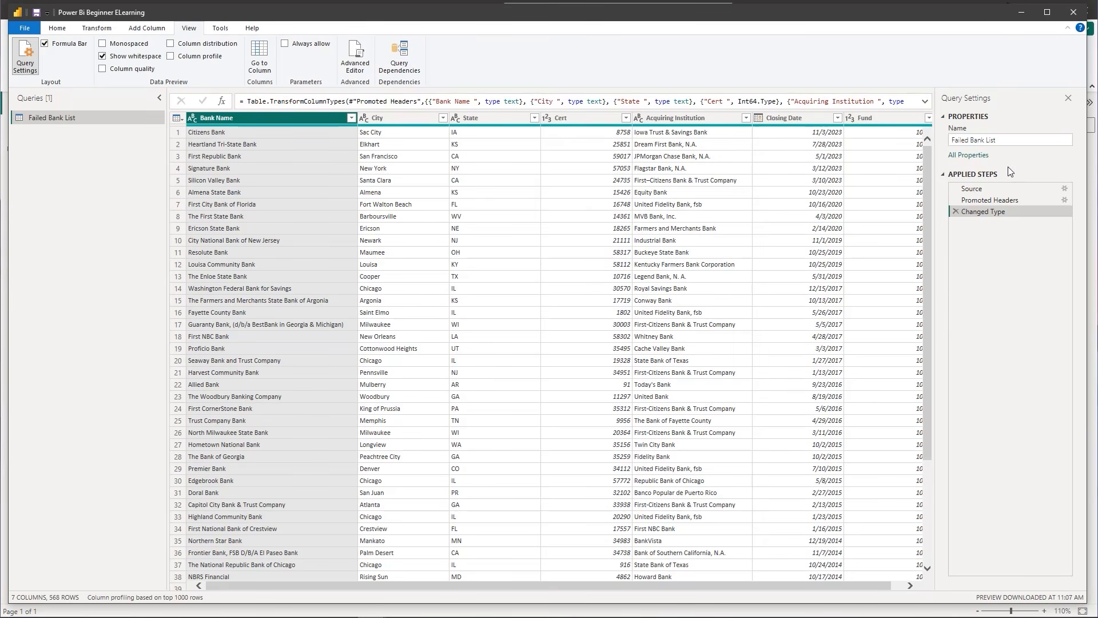
Look at the CSV source settings behind the query's Source step and close them without changes.
key(ctrl+2)
drag(1001, 170, 1002, 152)
click(957, 199)
key(Escape)
click(1065, 190)
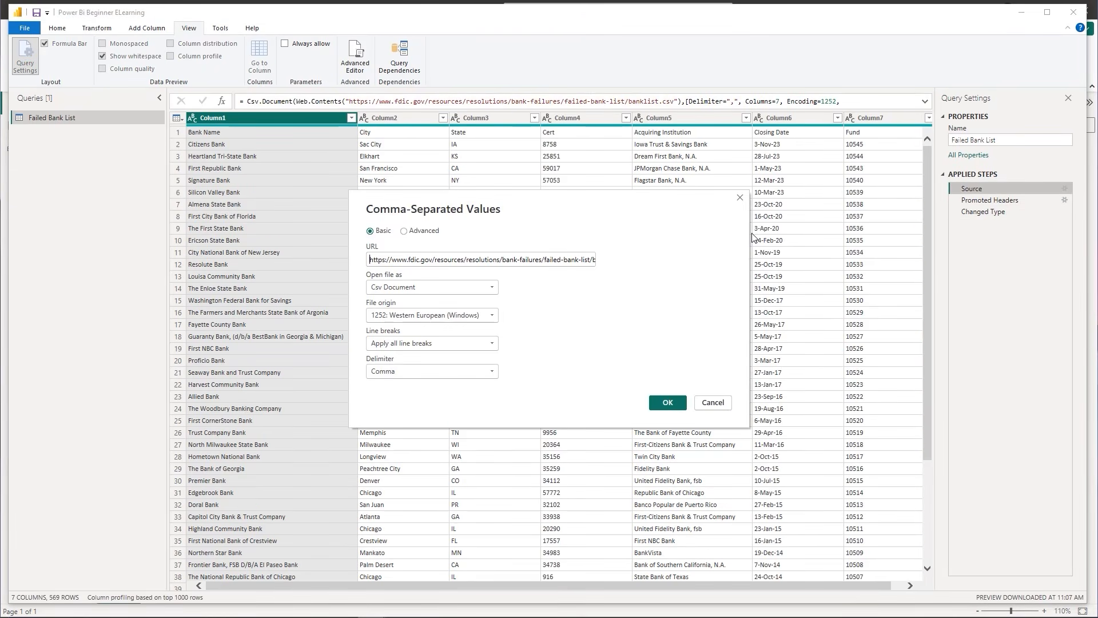
key(ctrl+2)
drag(610, 258, 641, 258)
key(Escape)
click(739, 198)
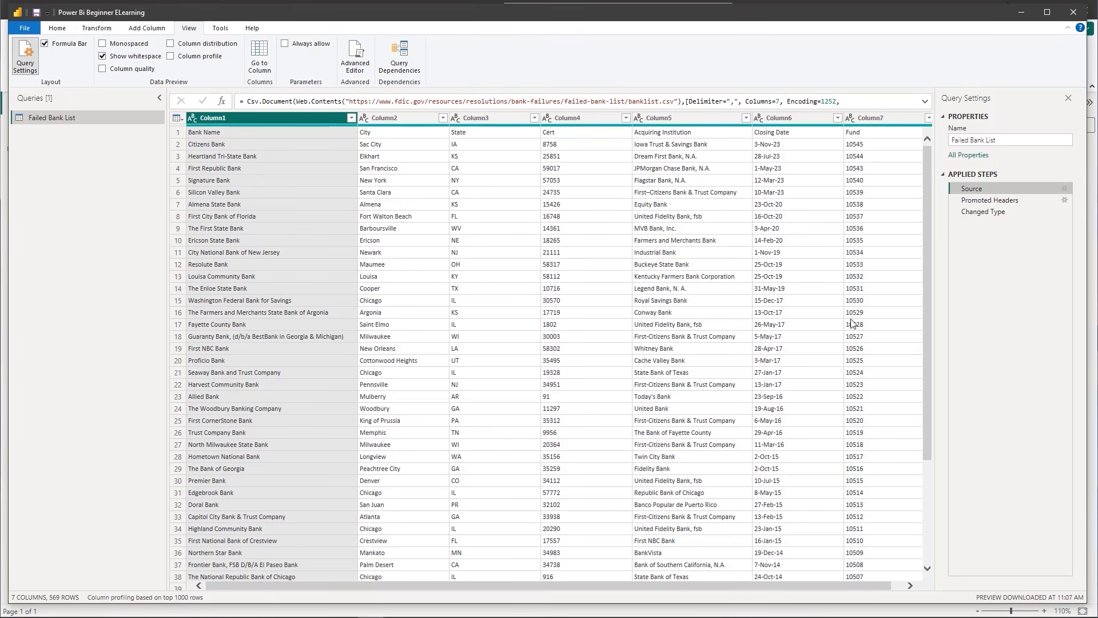
Review the table at the Promoted Headers step and at the Changed Type step, including the columns' data types.
click(1005, 201)
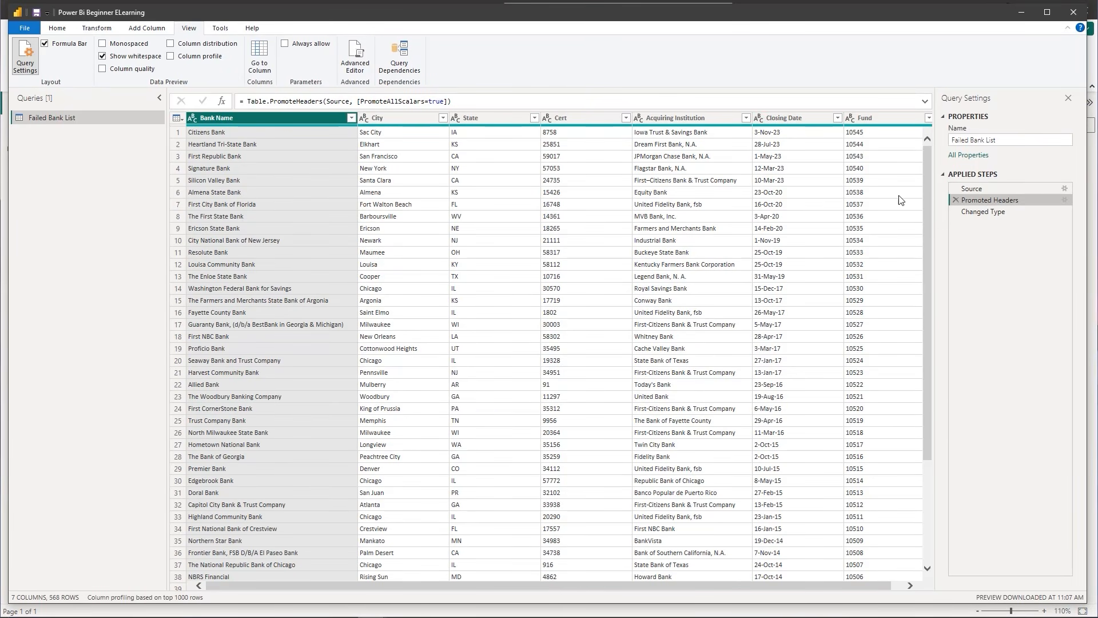
click(970, 213)
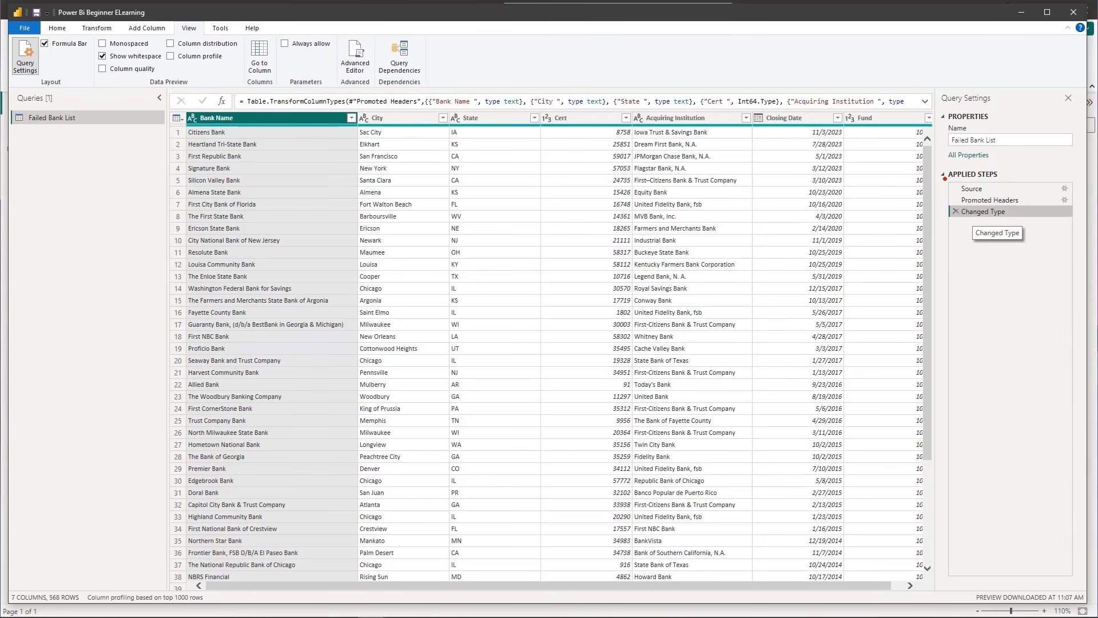
drag(945, 177, 944, 221)
drag(943, 221, 945, 222)
key(Escape)
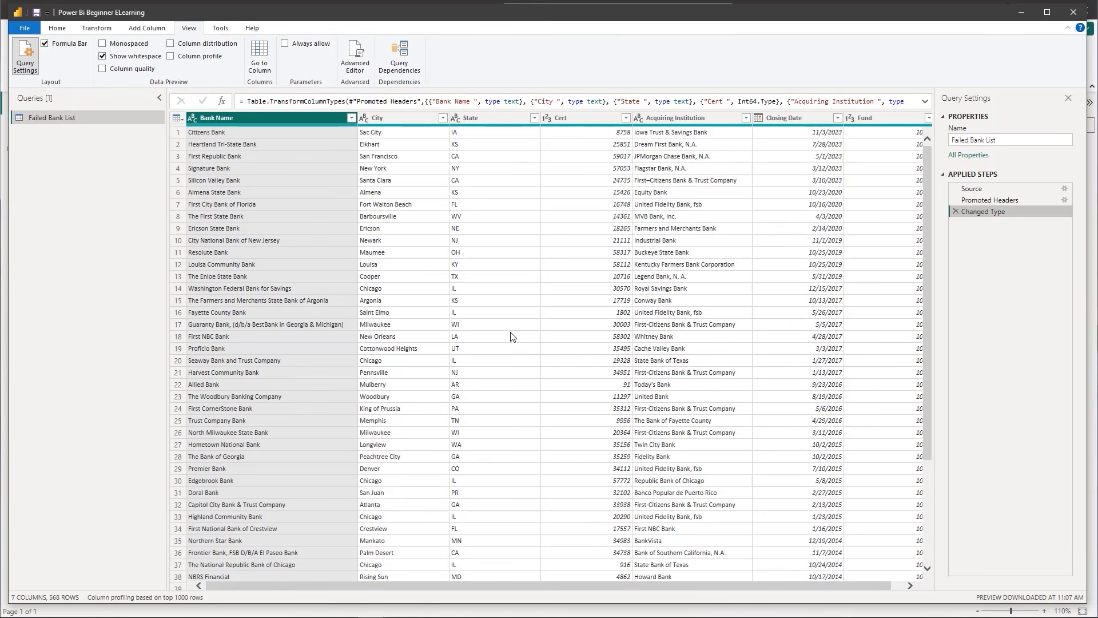
drag(303, 584, 334, 581)
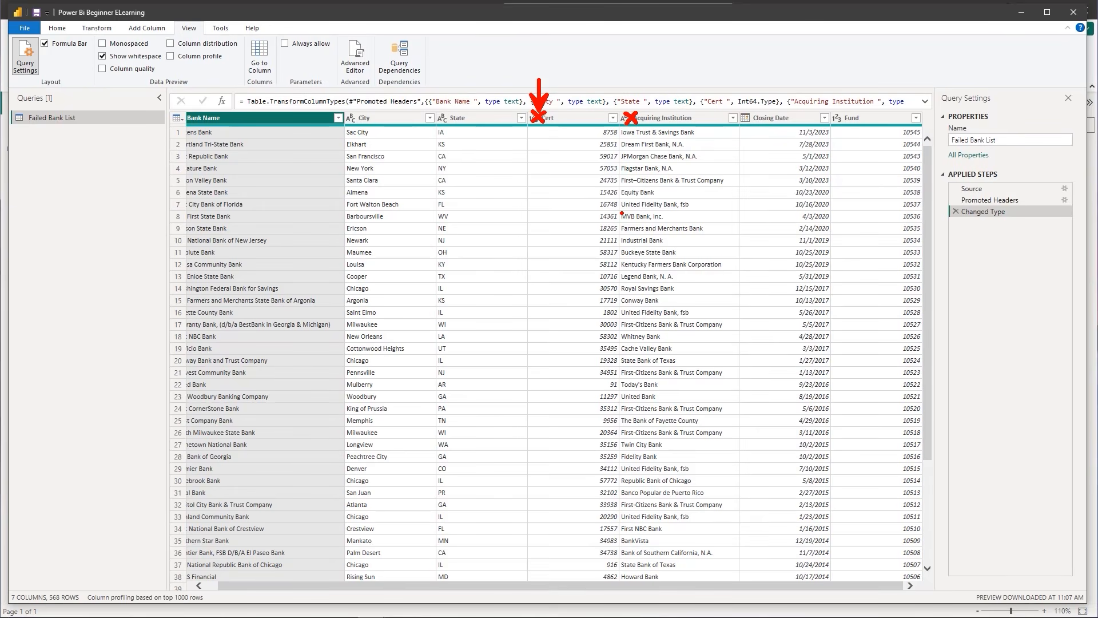
mouse_move(835, 115)
mouse_down()
mouse_move(843, 121)
mouse_move(831, 126)
mouse_up()
key(Escape)
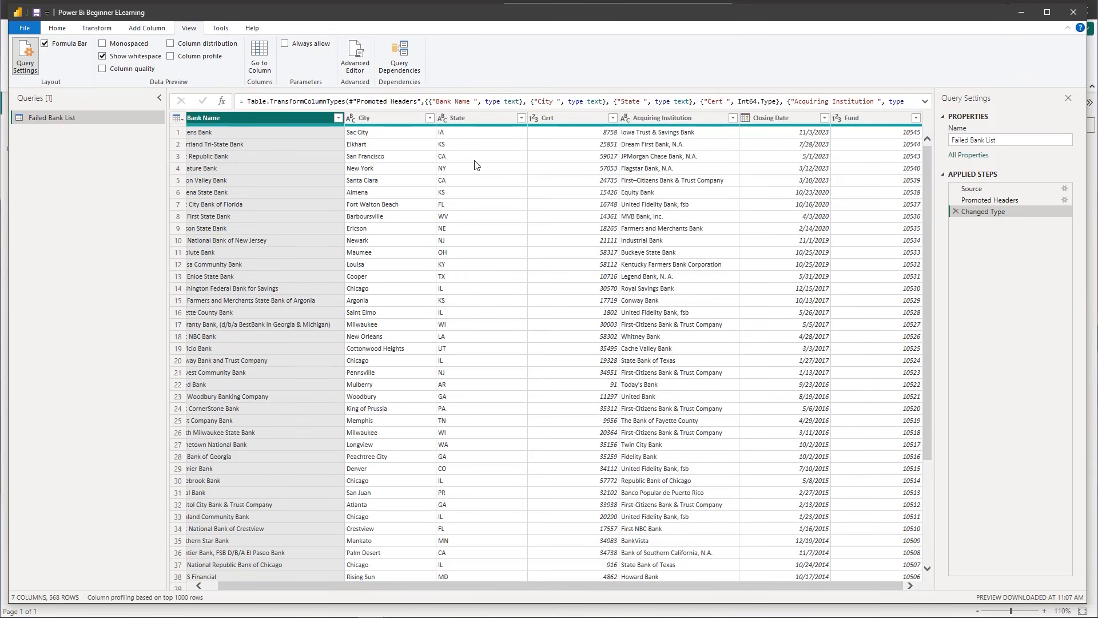
Remove the Cert column from the Failed Bank List query.
click(57, 29)
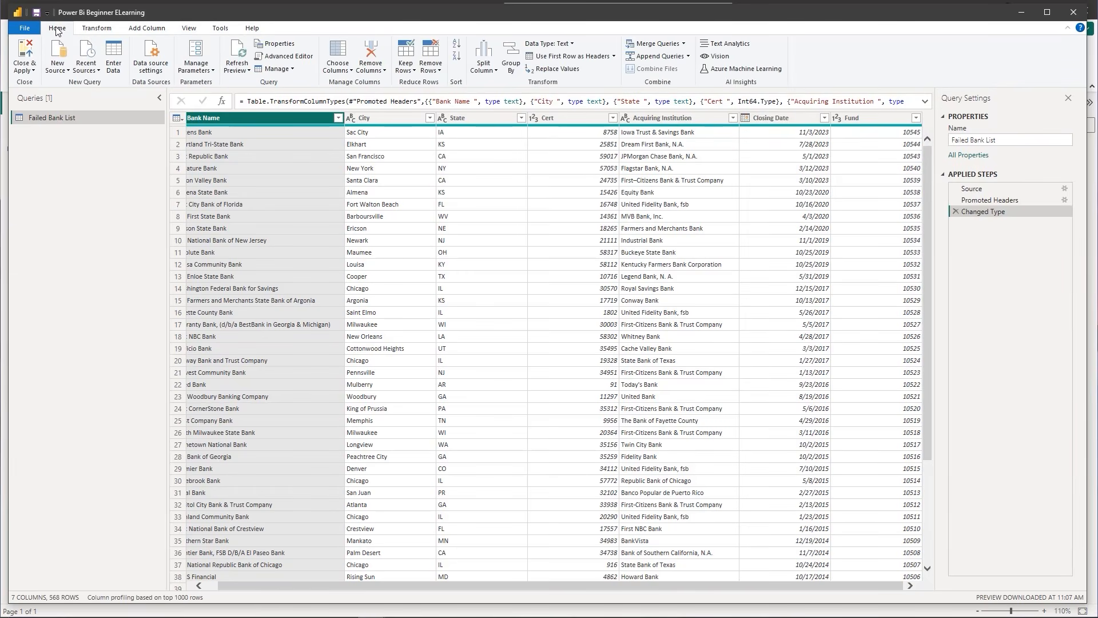
key(ctrl+2)
drag(302, 31, 399, 92)
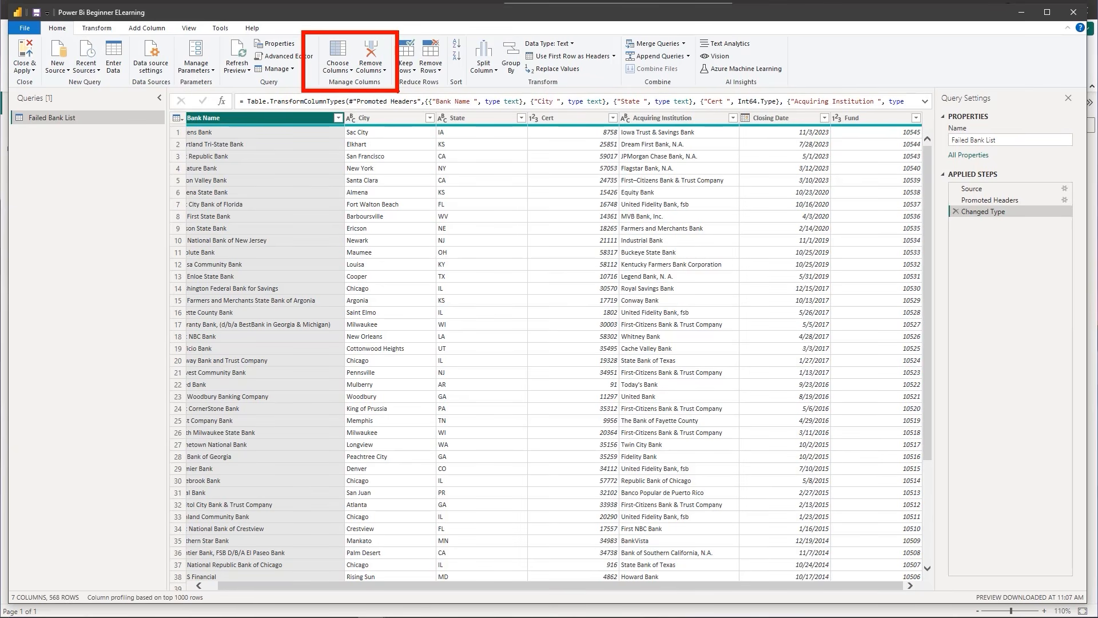
key(Escape)
click(567, 121)
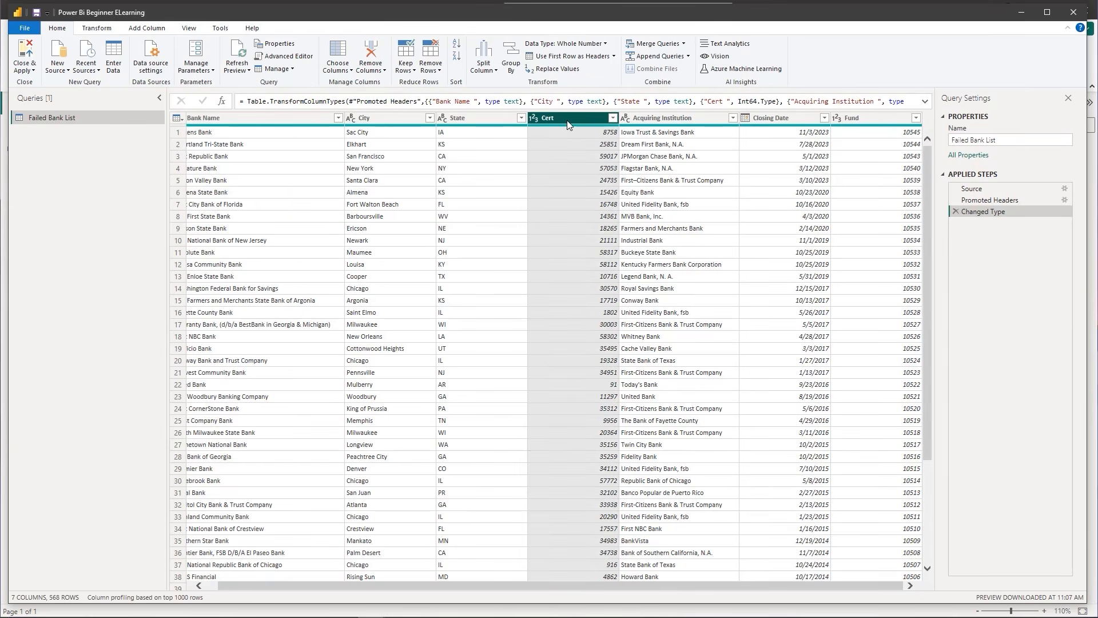
click(380, 55)
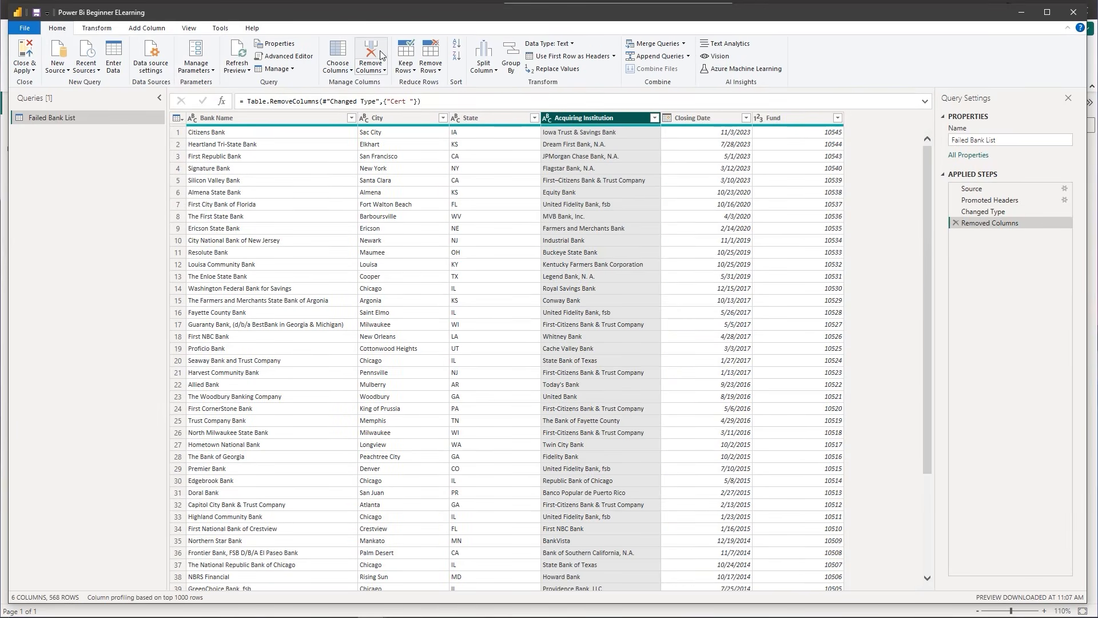
Delete the Removed Columns step from the query's applied steps.
key(ctrl+2)
mouse_move(949, 224)
mouse_down()
mouse_move(925, 218)
mouse_move(1074, 231)
mouse_up()
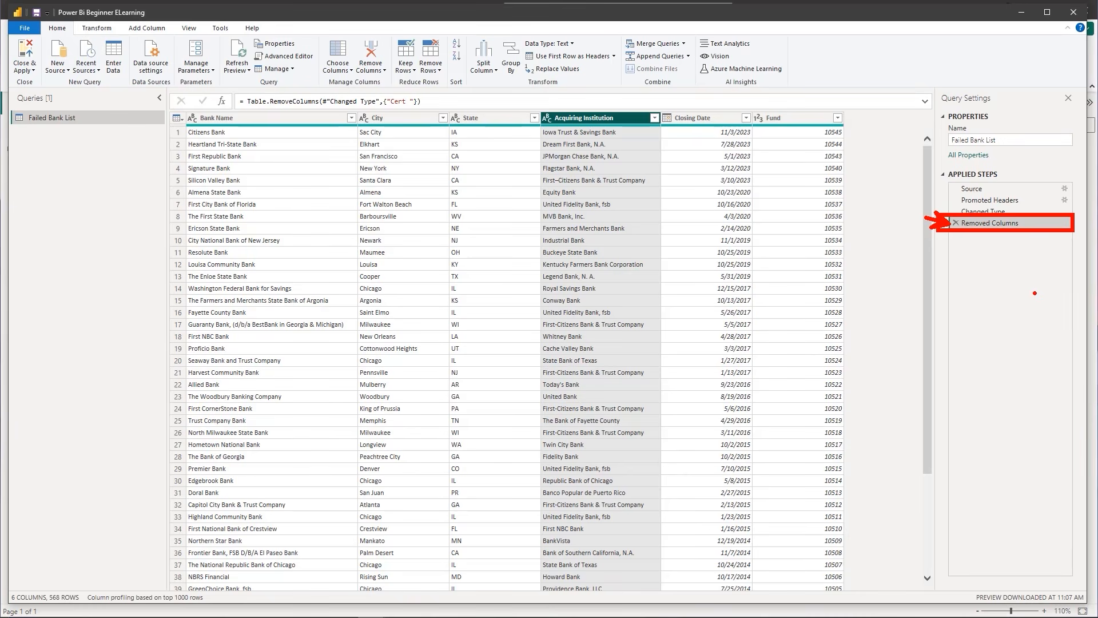
key(Escape)
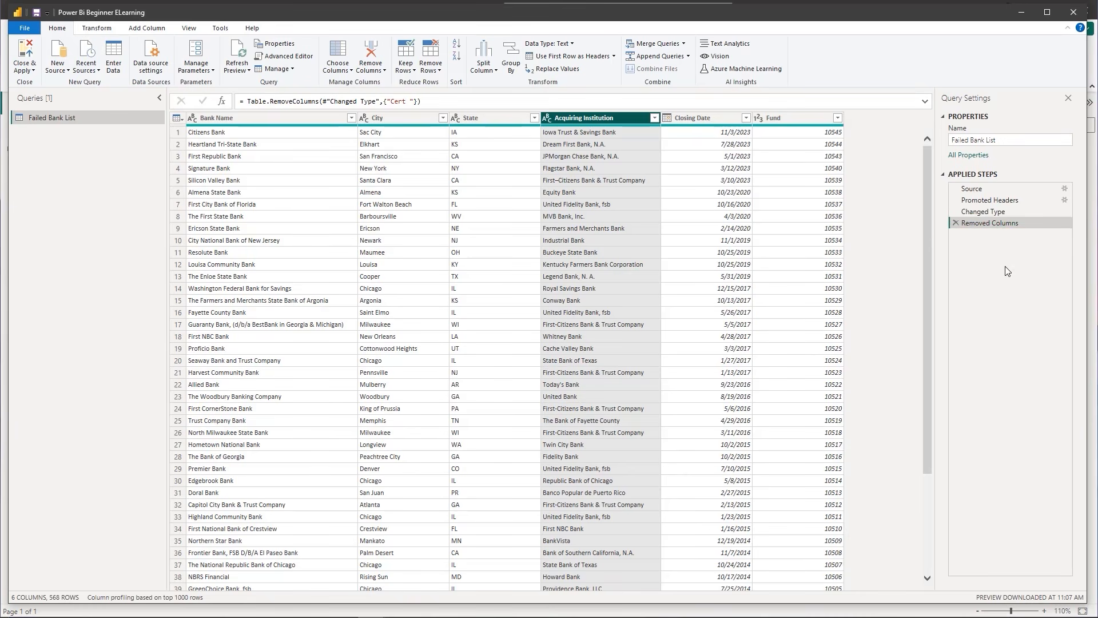
click(956, 222)
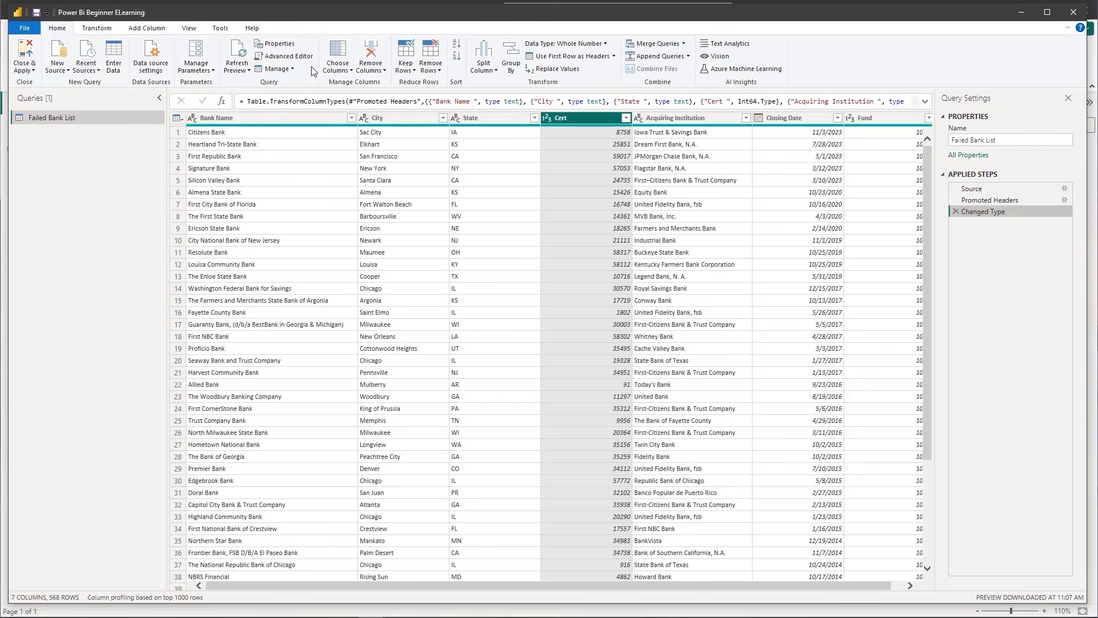
Use Choose Columns to keep only Bank Name, City, State and Closing Date, excluding Cert, Acquiring Institution and Fund.
key(ctrl+2)
drag(314, 29, 359, 84)
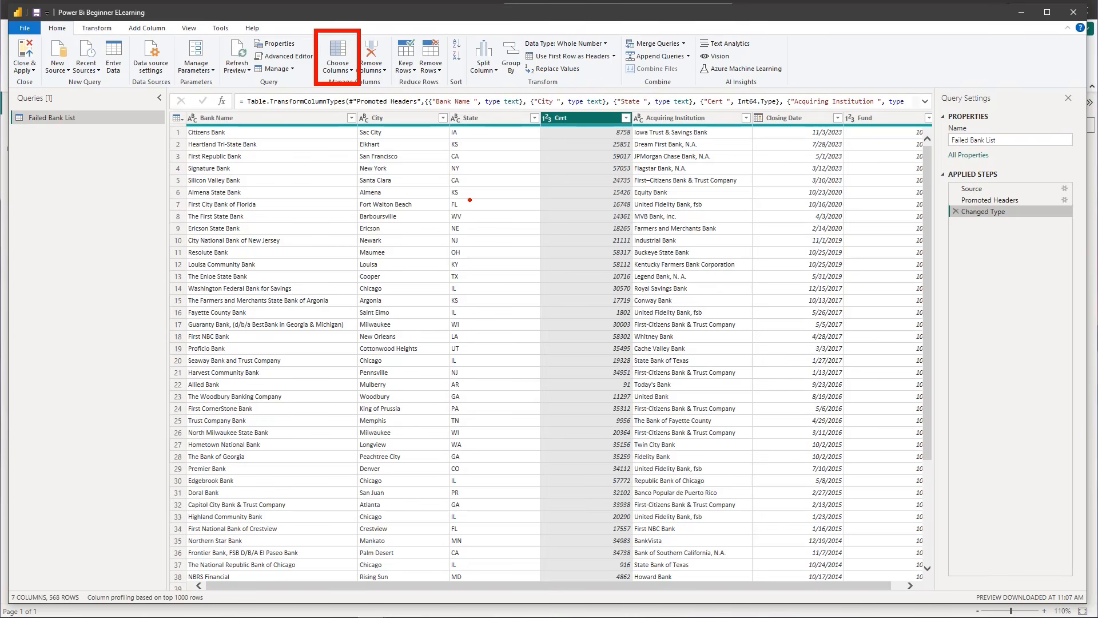
key(Escape)
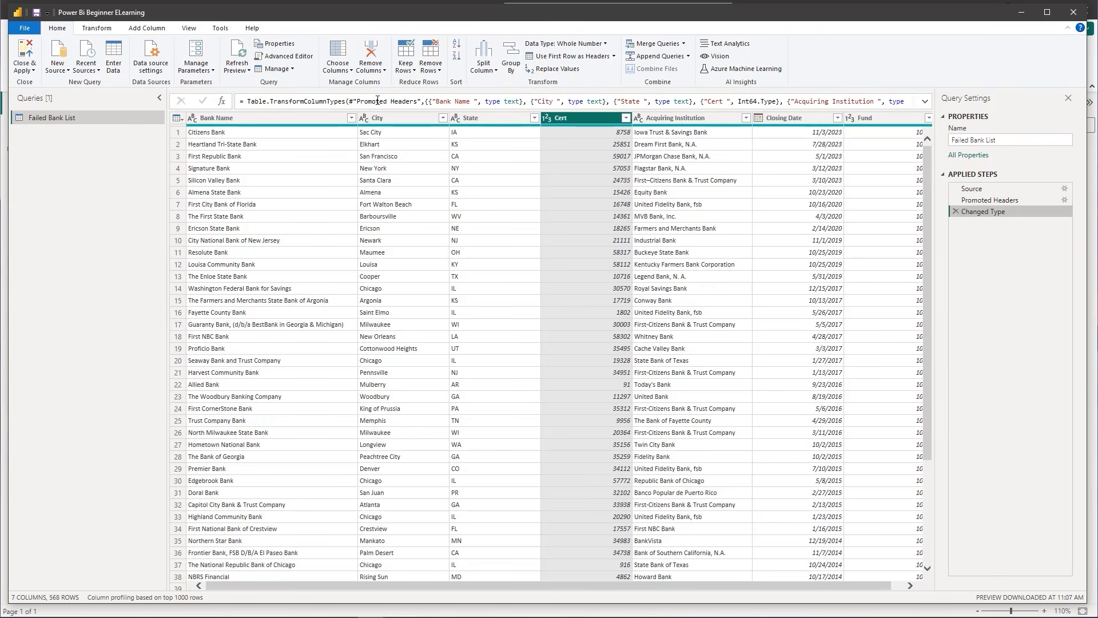
click(336, 53)
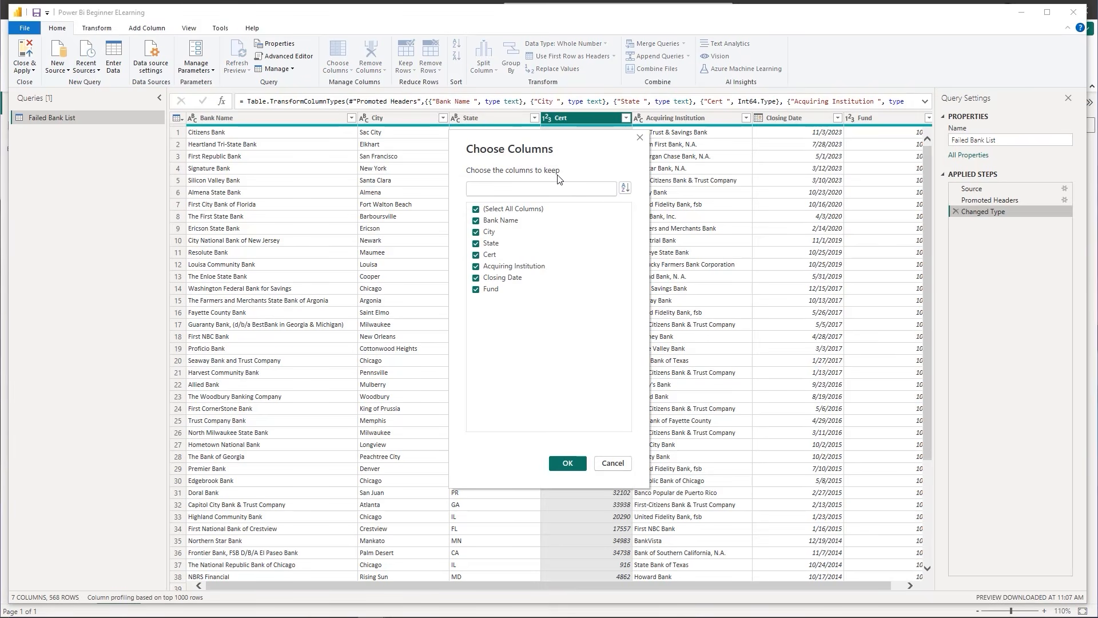
click(476, 256)
click(477, 267)
click(476, 290)
click(568, 464)
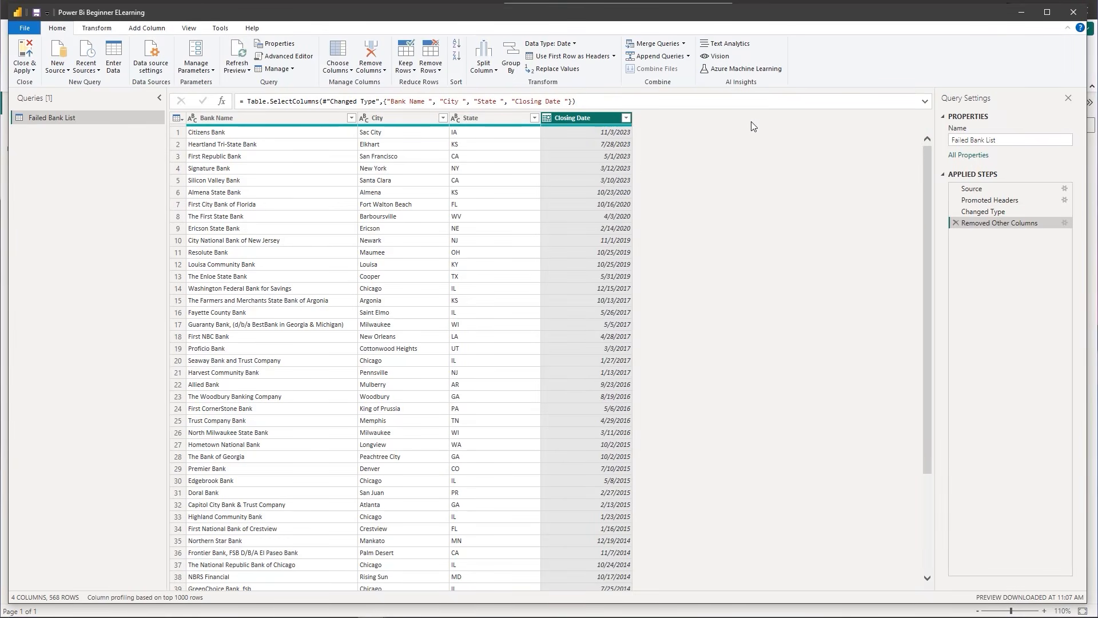
text(t)
text(1)
text(. Remove C)
text(olumns.)
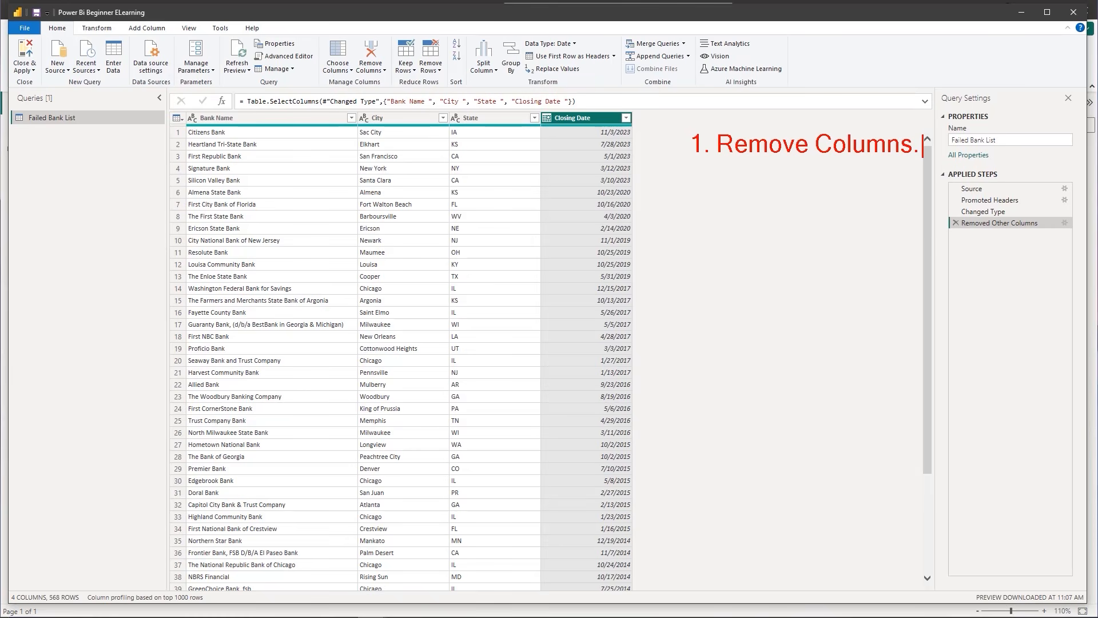
key(Escape)
key(Escape)
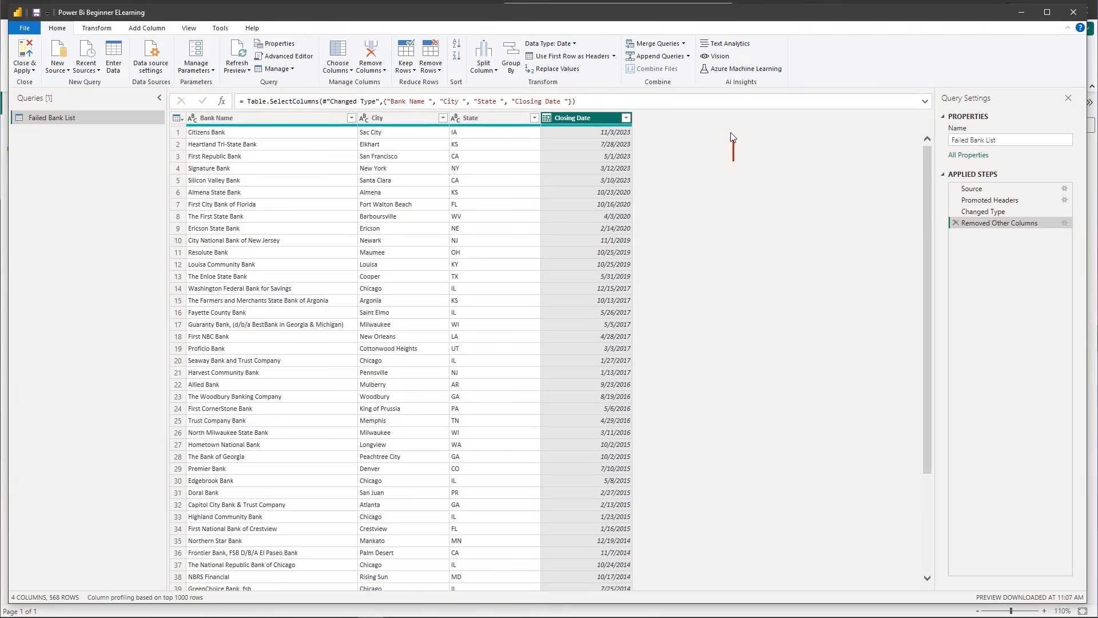
text(1. Extract )
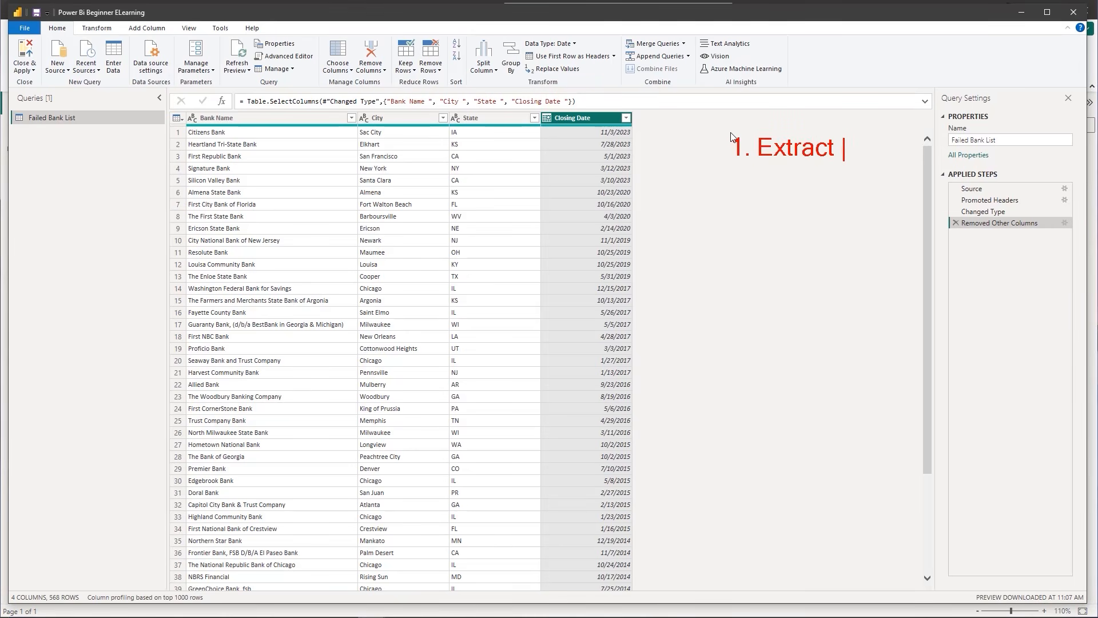
text(the Year )
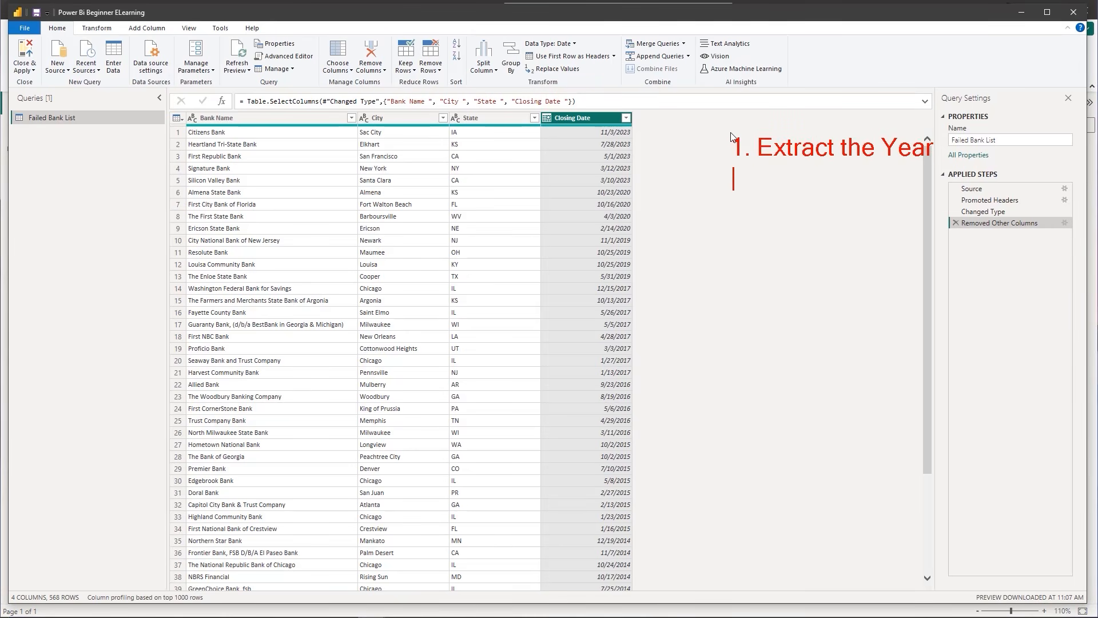
text(from closig)
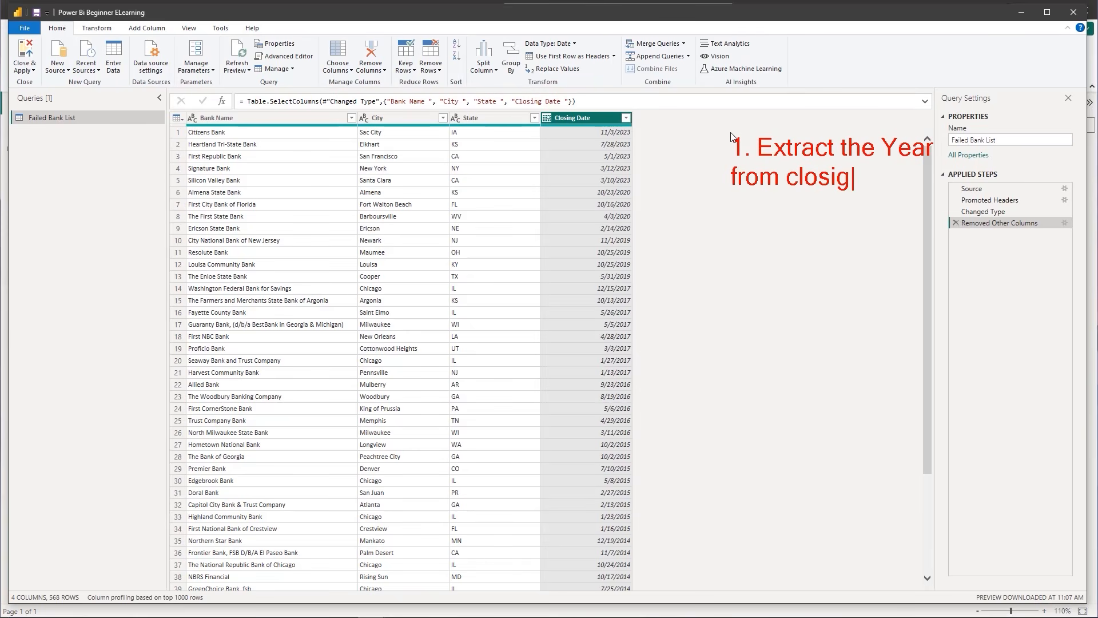
key(BackSpace)
text(ng date)
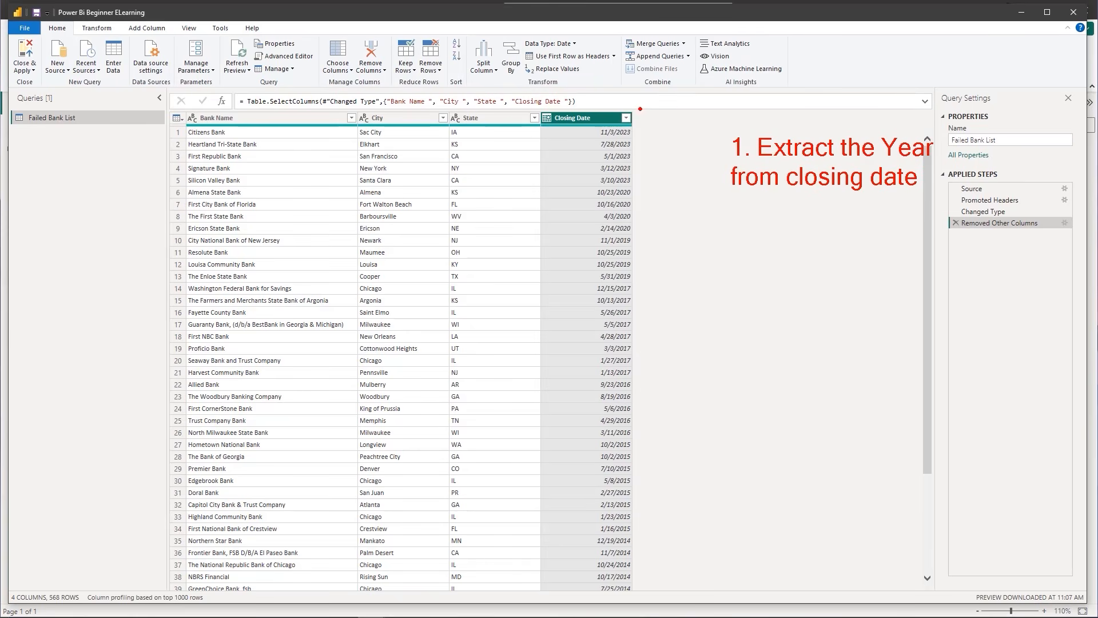
drag(634, 117, 720, 159)
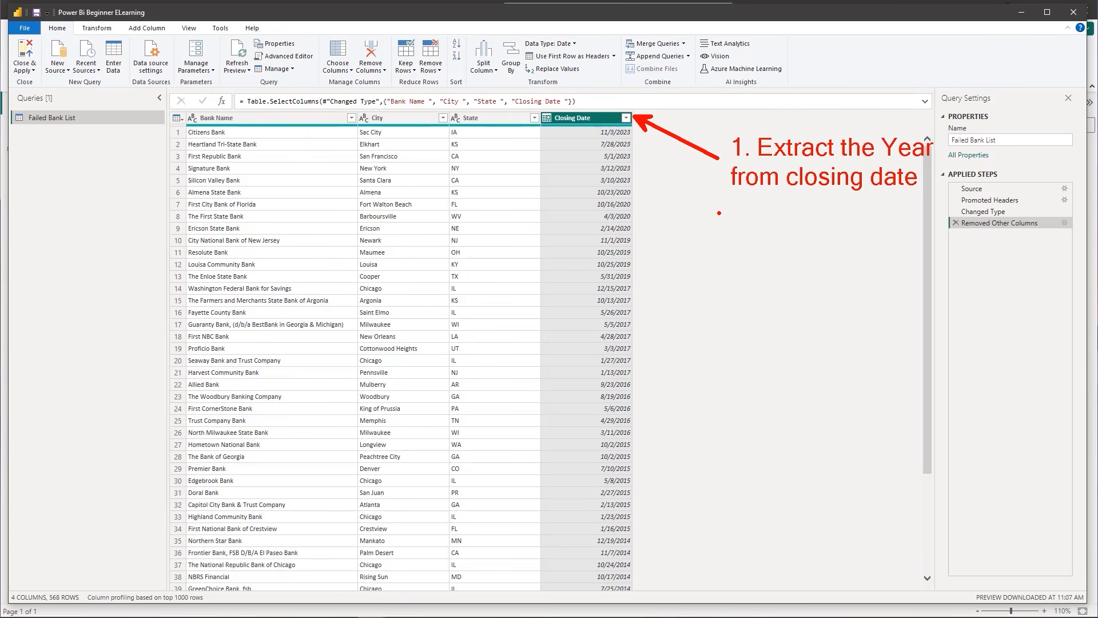
key(Escape)
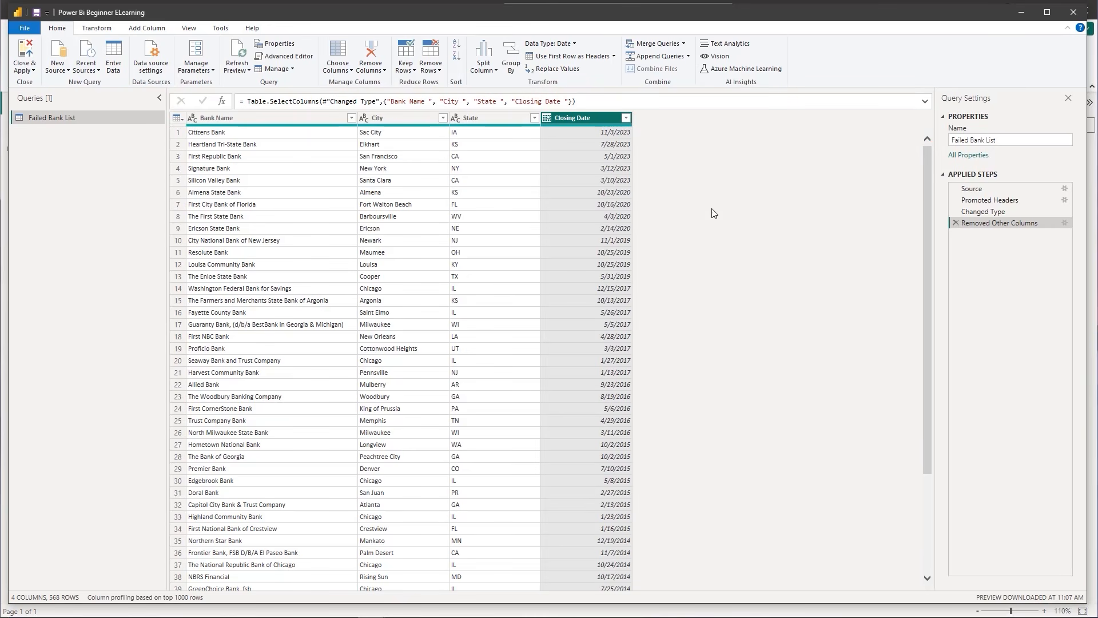
Duplicate the Closing Date column and transform the copy to the year of each date.
right_click(610, 118)
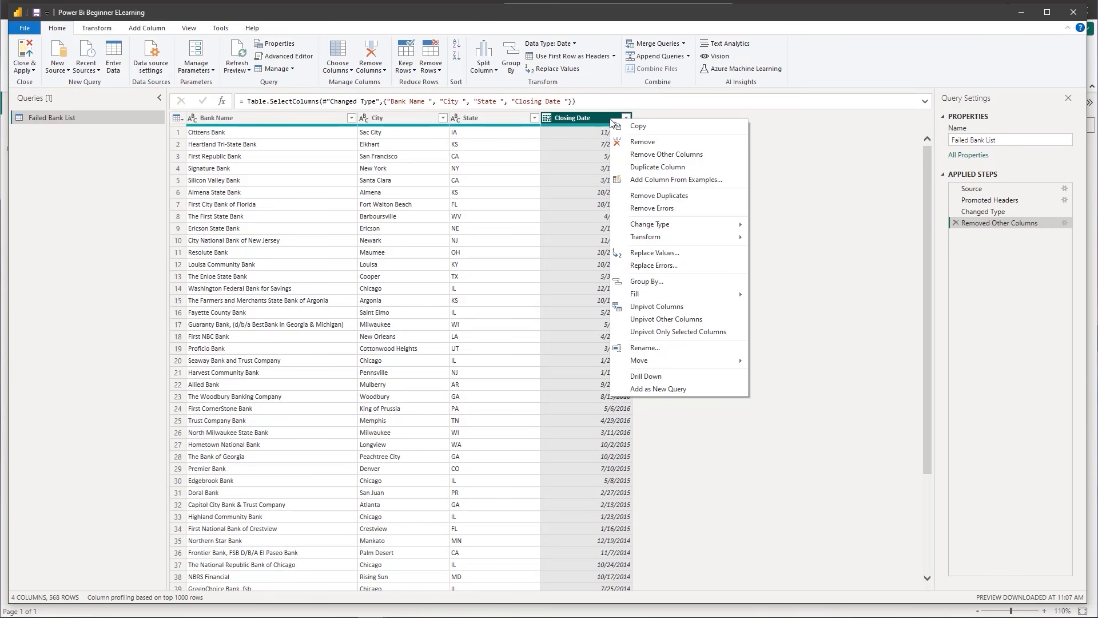
click(646, 167)
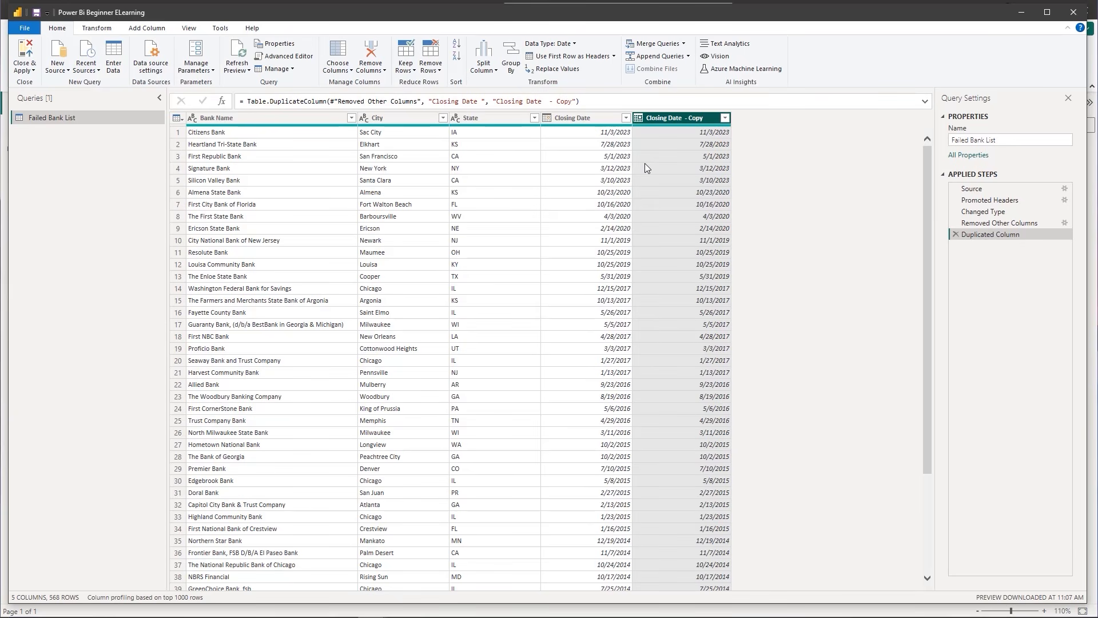
right_click(670, 118)
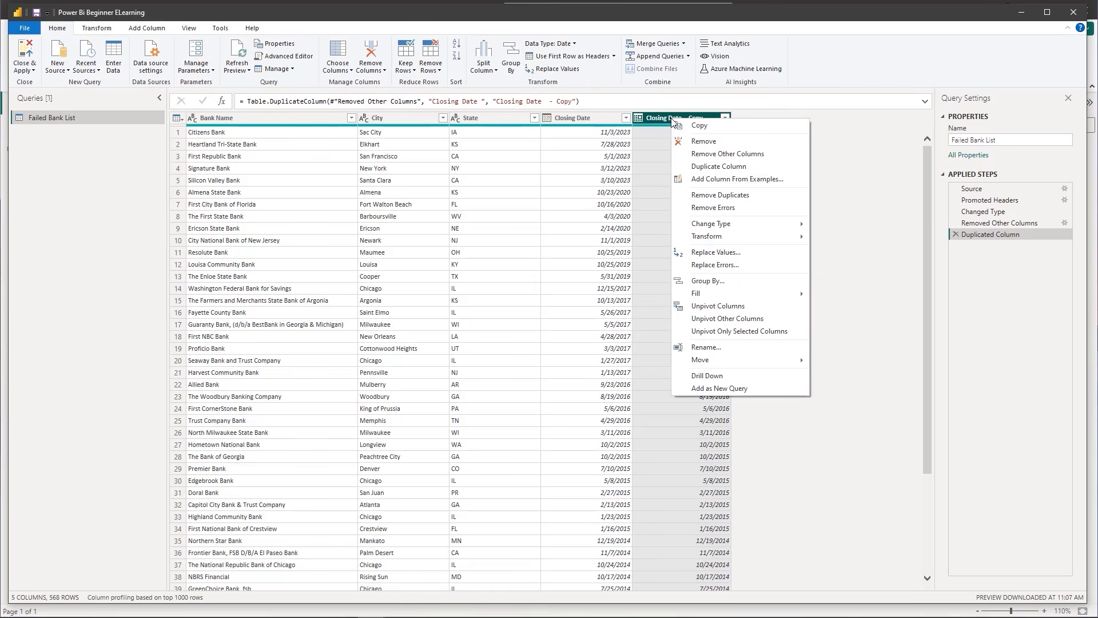
mouse_move(719, 241)
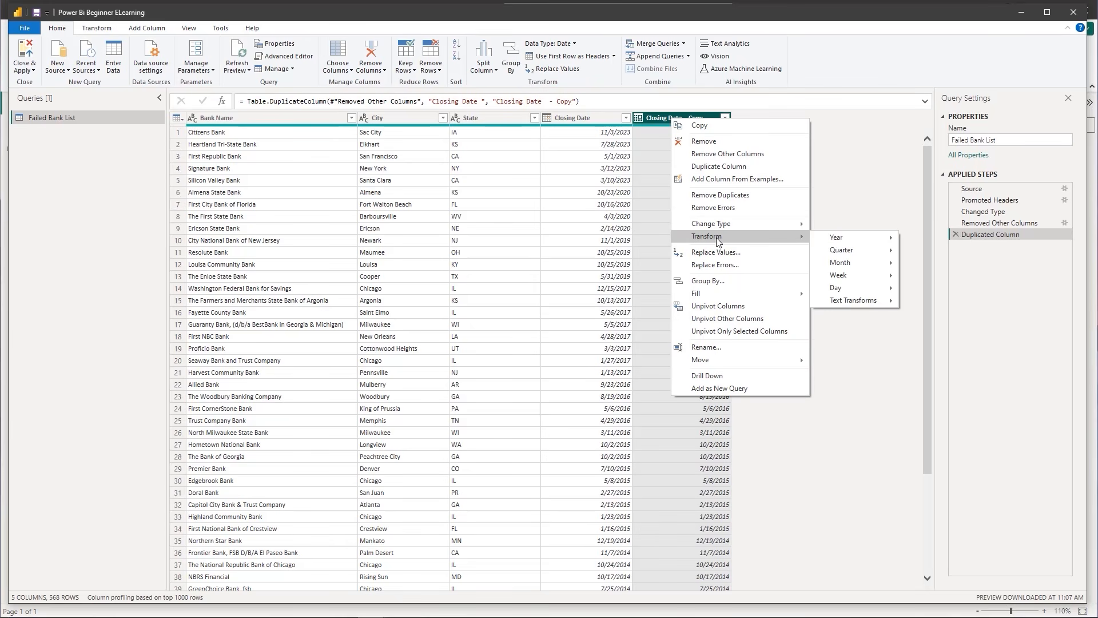
mouse_move(848, 237)
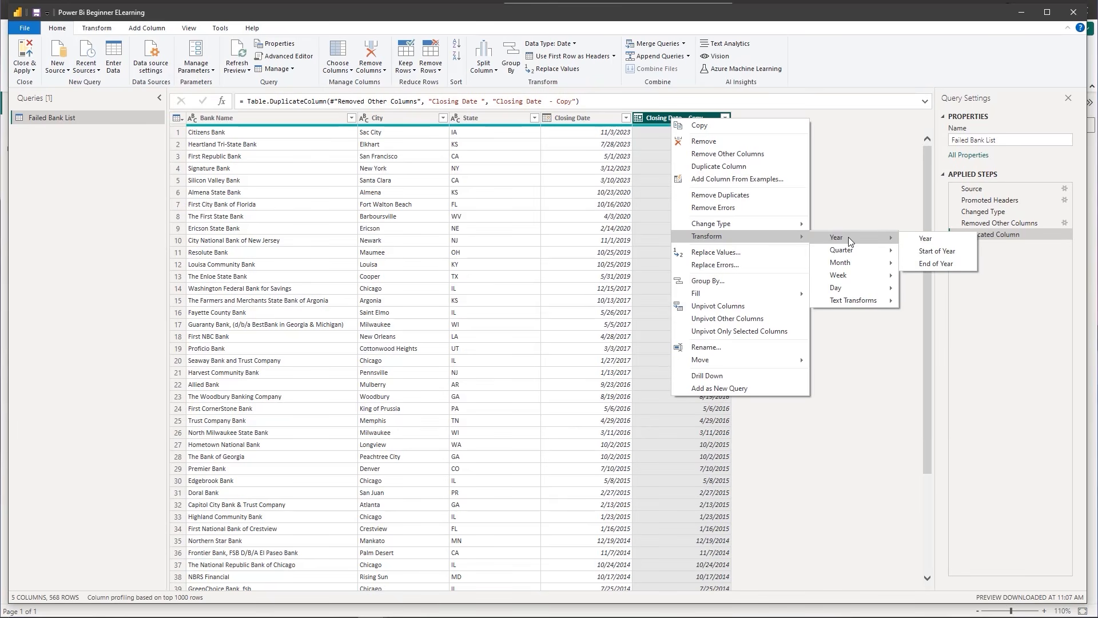
click(923, 239)
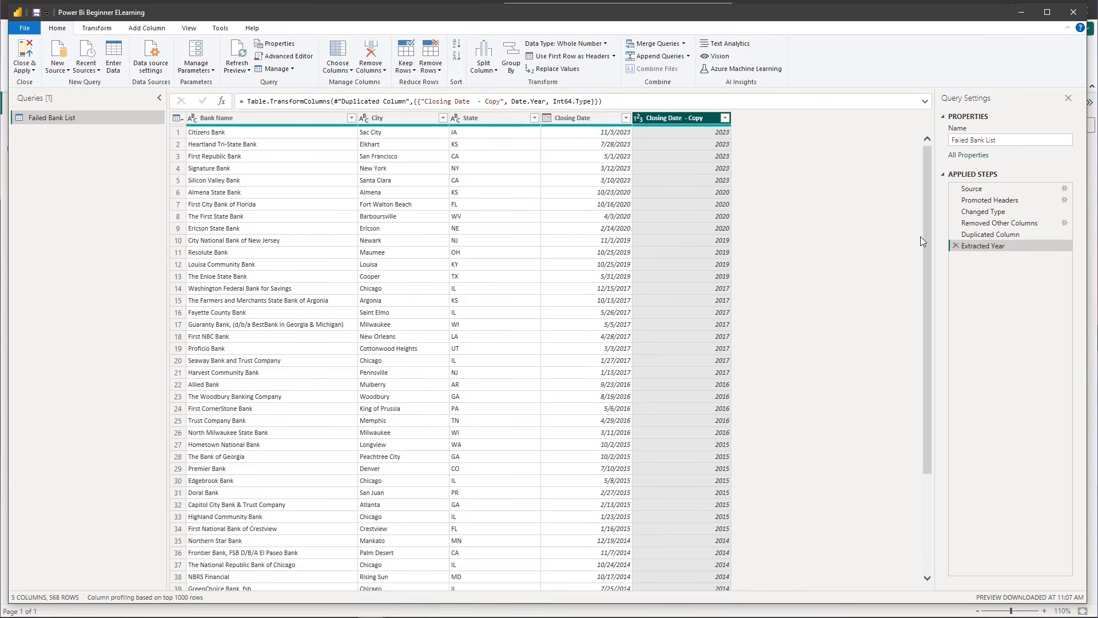
Rename the Closing Date - Copy column as Year.
double_click(705, 117)
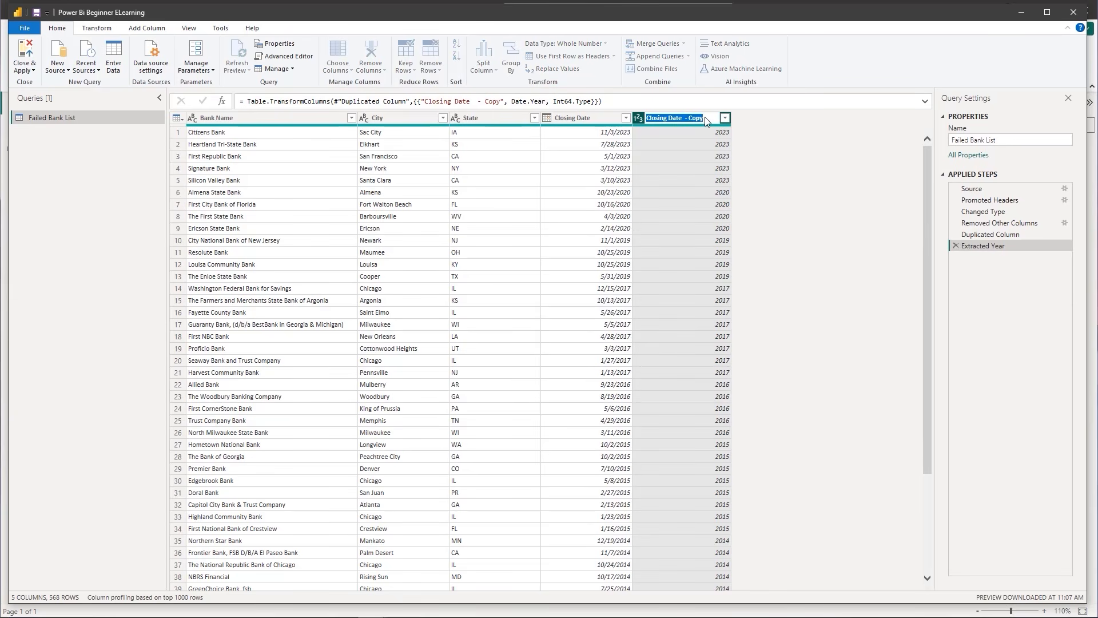
key(BackSpace)
text(Year)
key(Return)
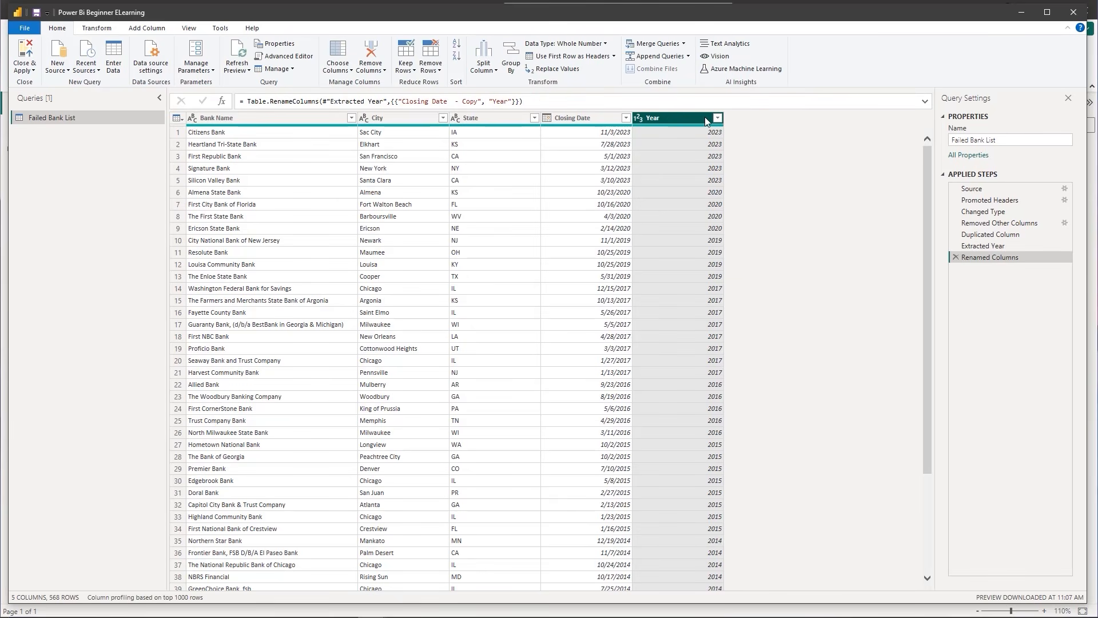
click(641, 118)
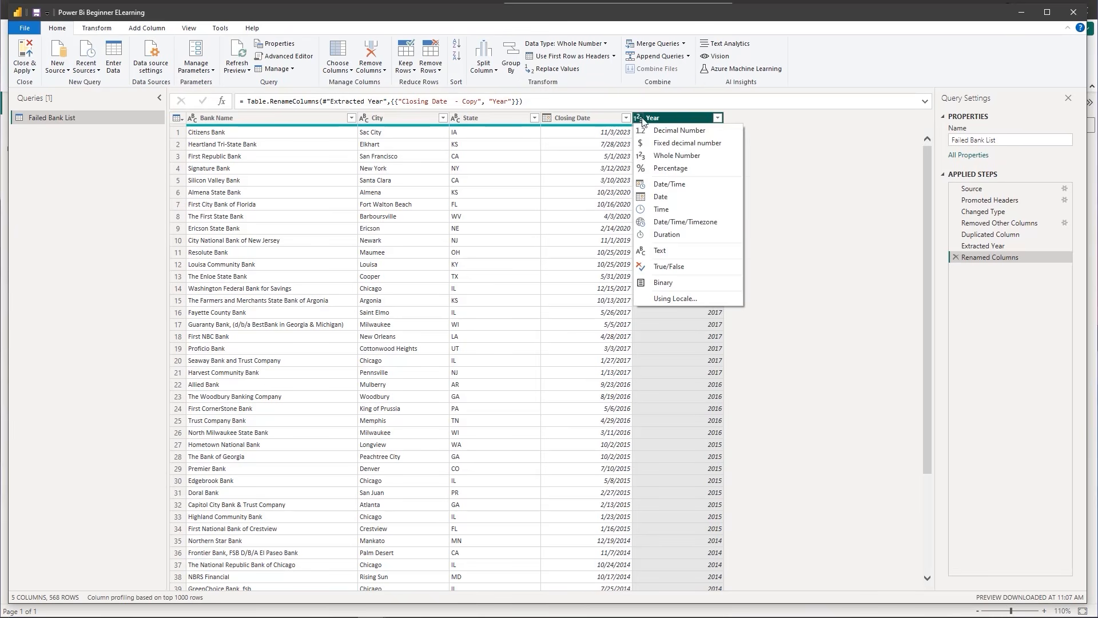
click(801, 131)
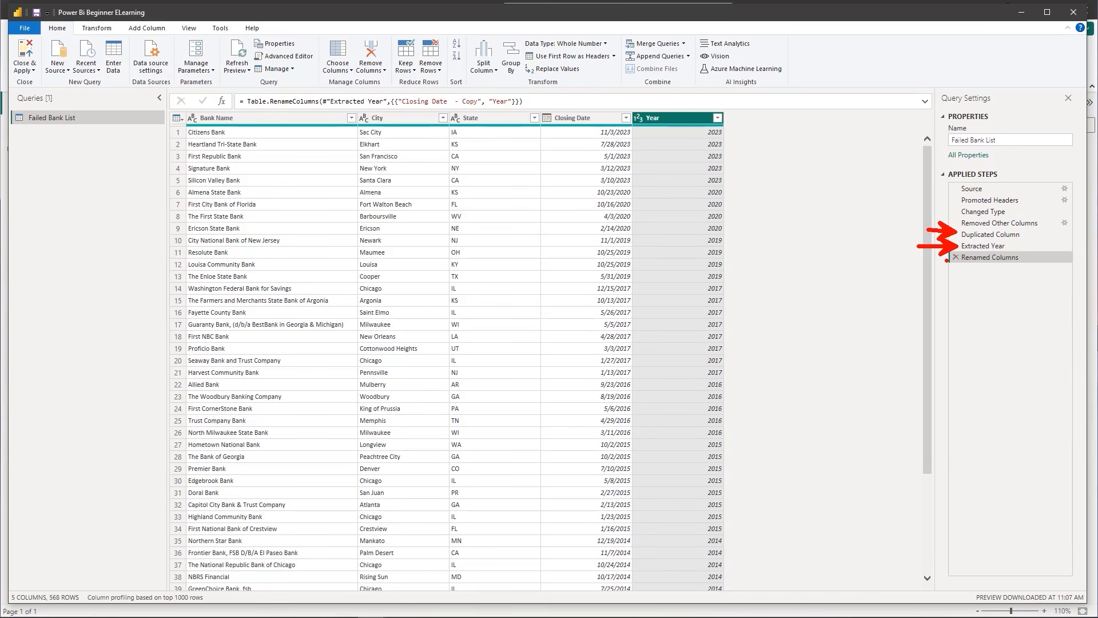
right_click(605, 119)
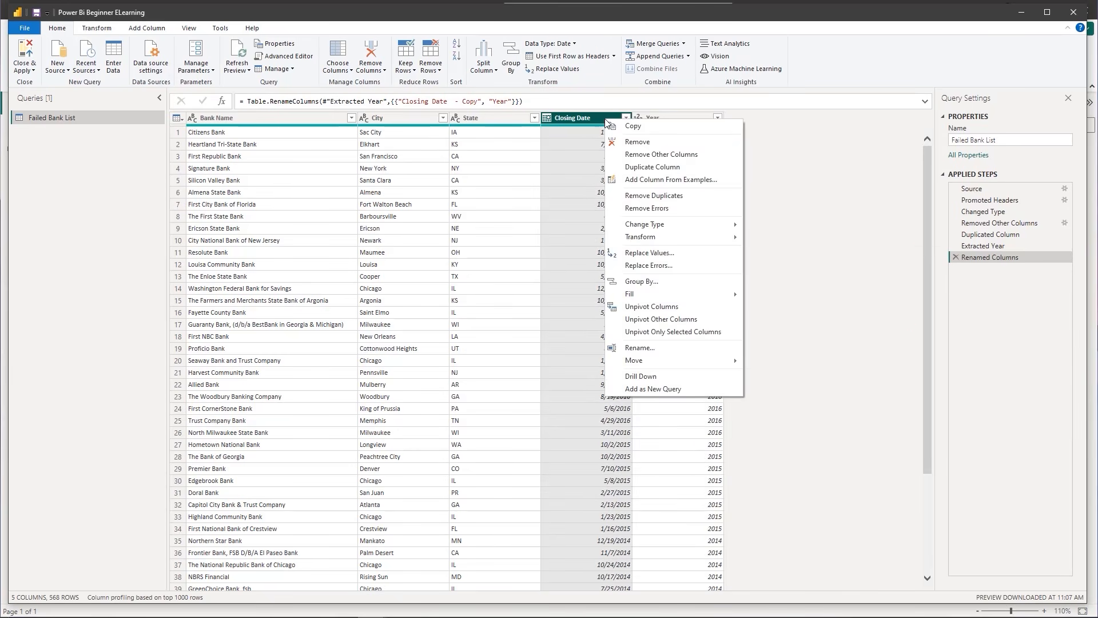
mouse_move(675, 238)
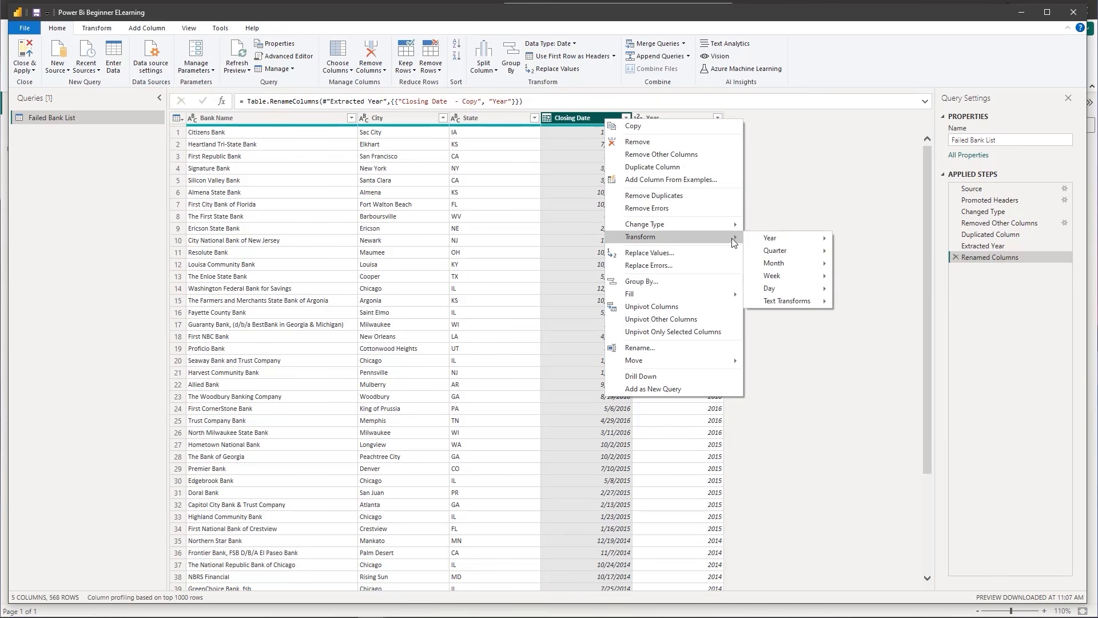
mouse_move(770, 241)
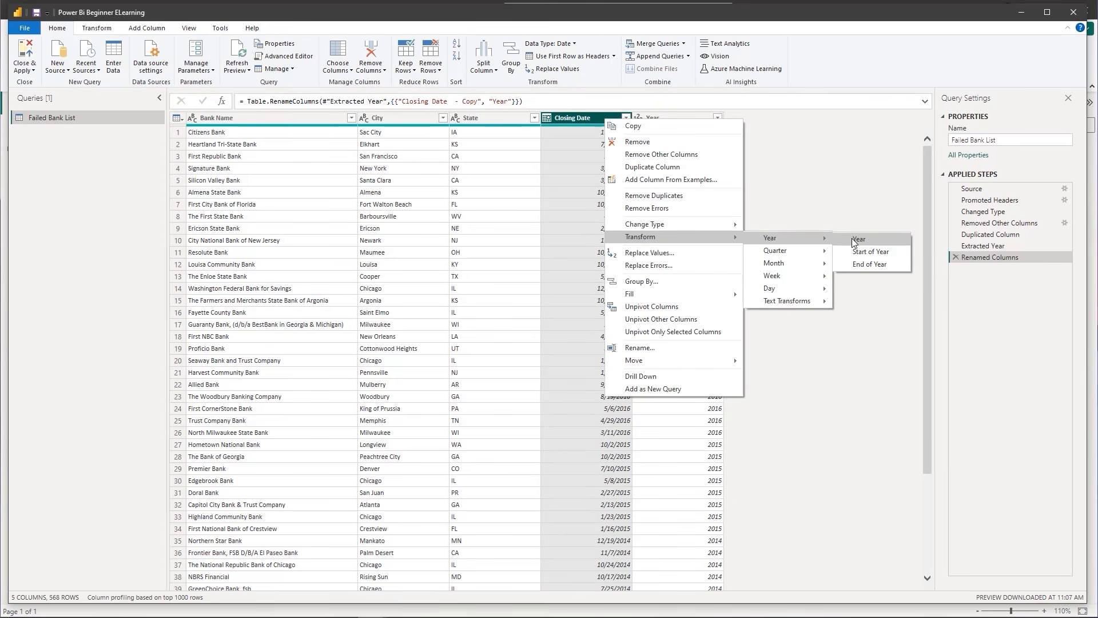
click(848, 189)
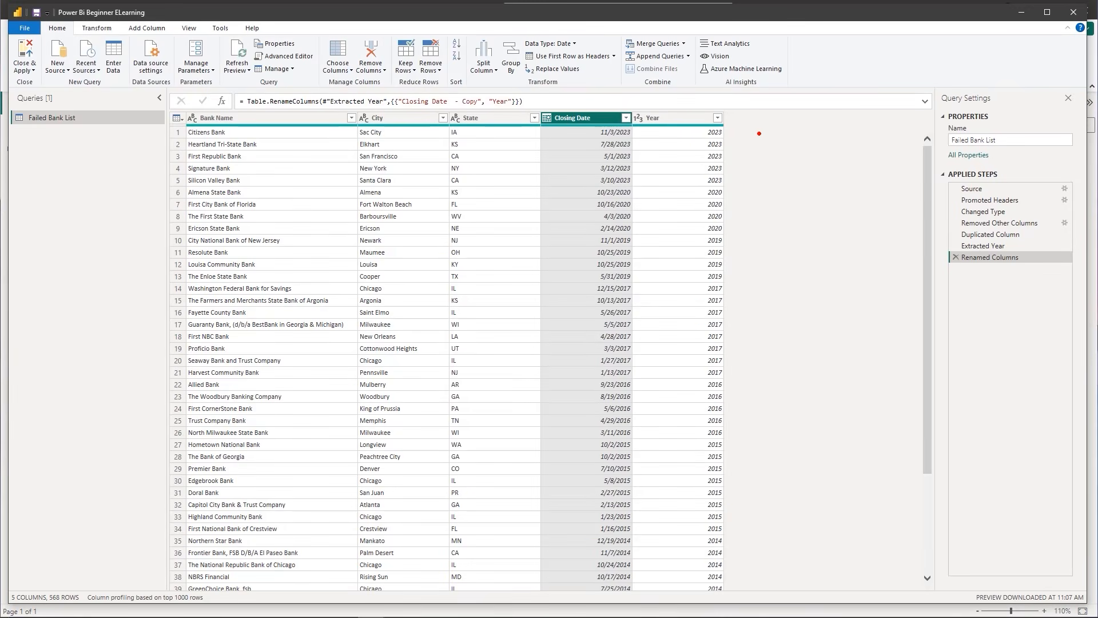
drag(746, 136, 746, 161)
text(3.Combine Citt)
key(BackSpace)
text(y, State)
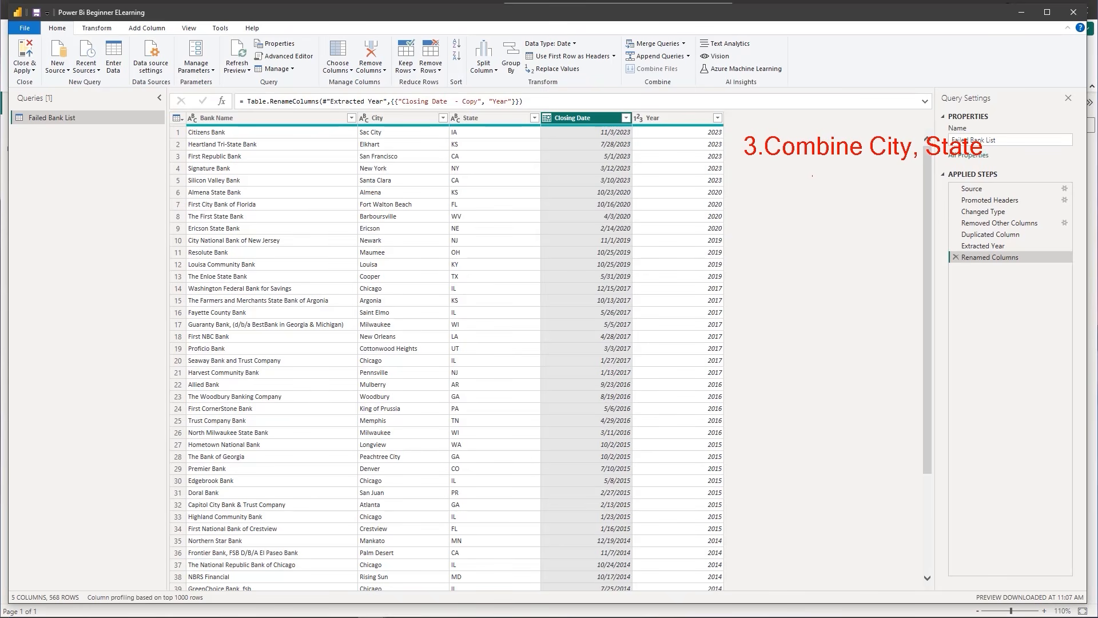
drag(741, 167, 978, 170)
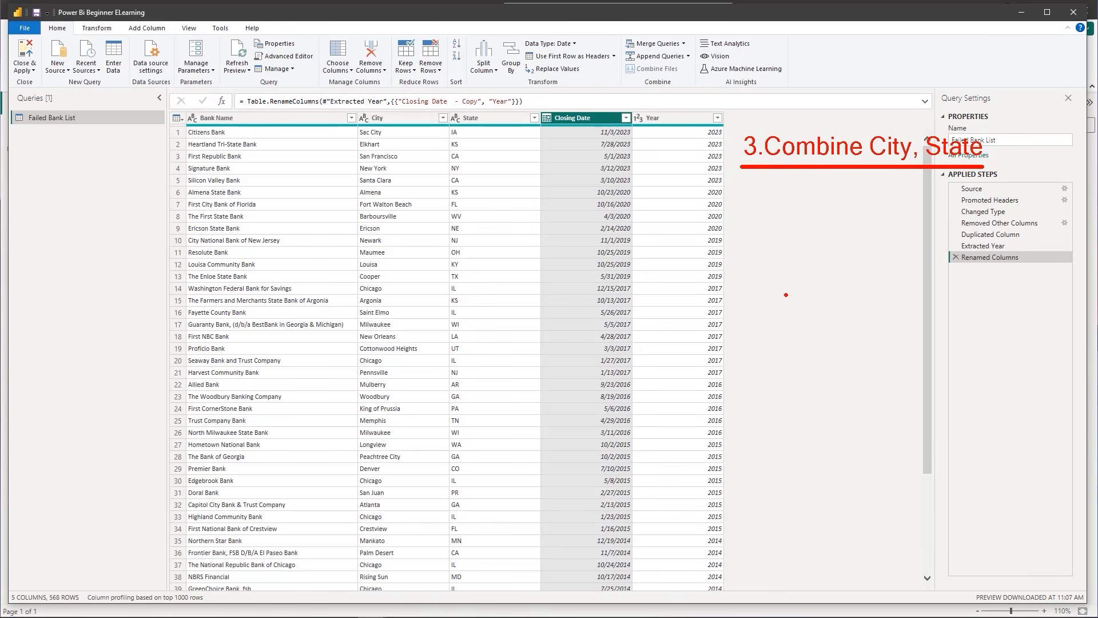
key(Escape)
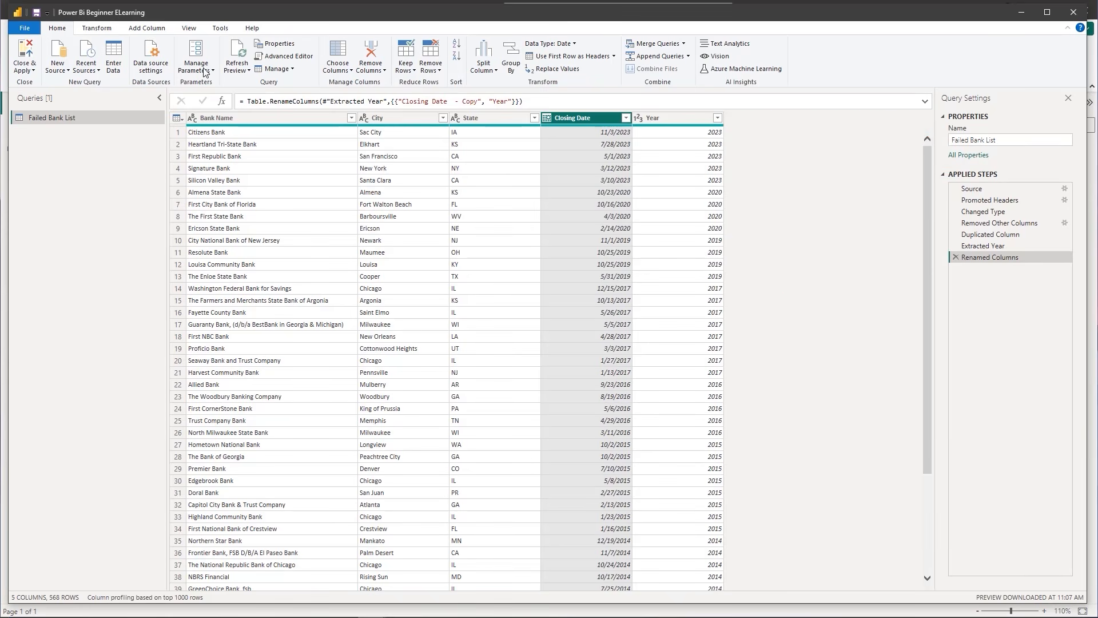
Add a column from examples named City, State, giving "Sac City, IA" as the sample value for the first row.
click(109, 27)
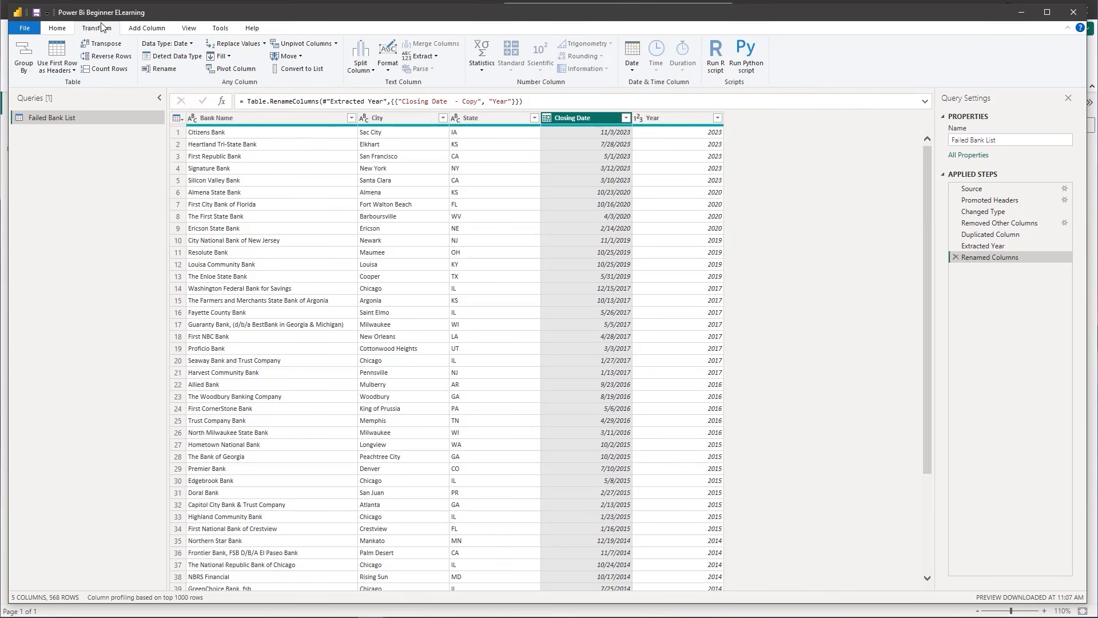
click(133, 27)
key(ctrl+2)
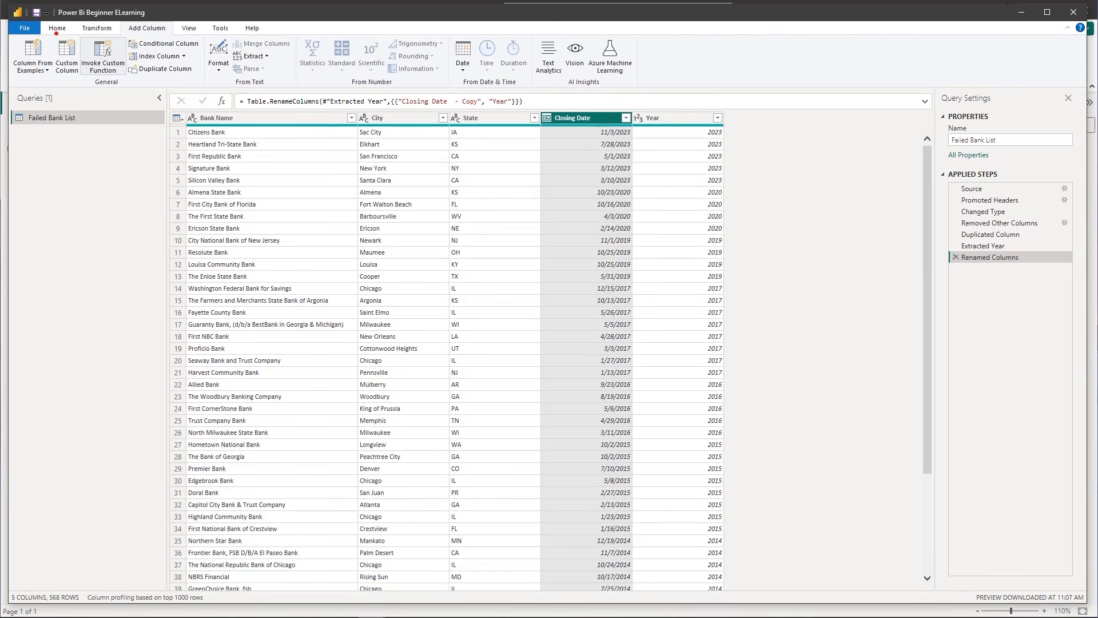
mouse_move(5, 28)
mouse_down()
mouse_move(57, 79)
mouse_move(210, 90)
mouse_up()
drag(111, 90, 113, 114)
click(21, 57)
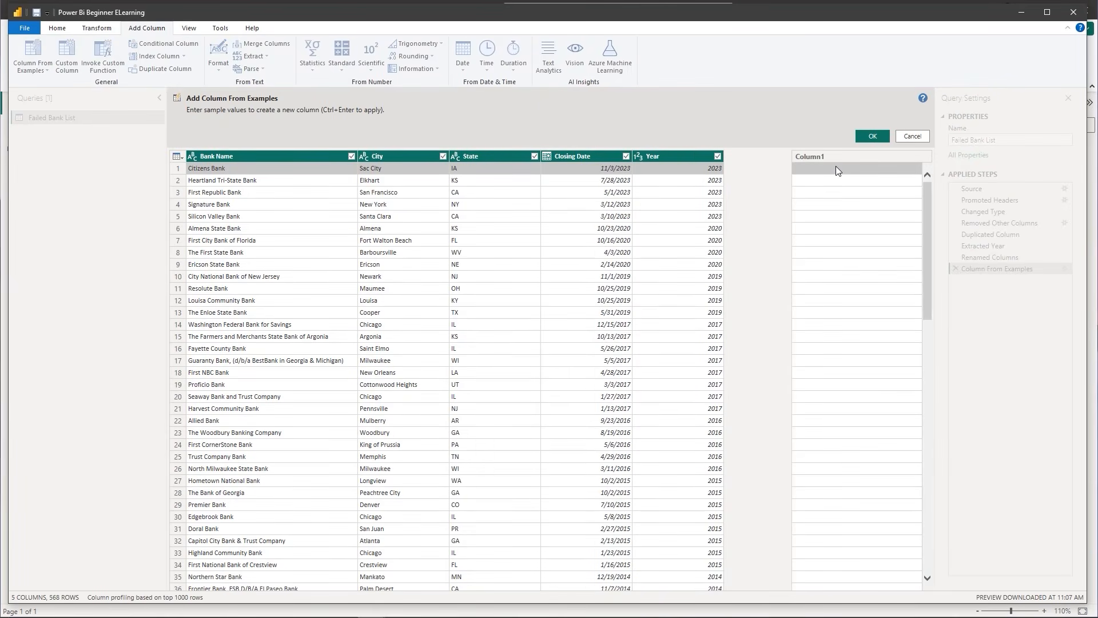
text(Sac)
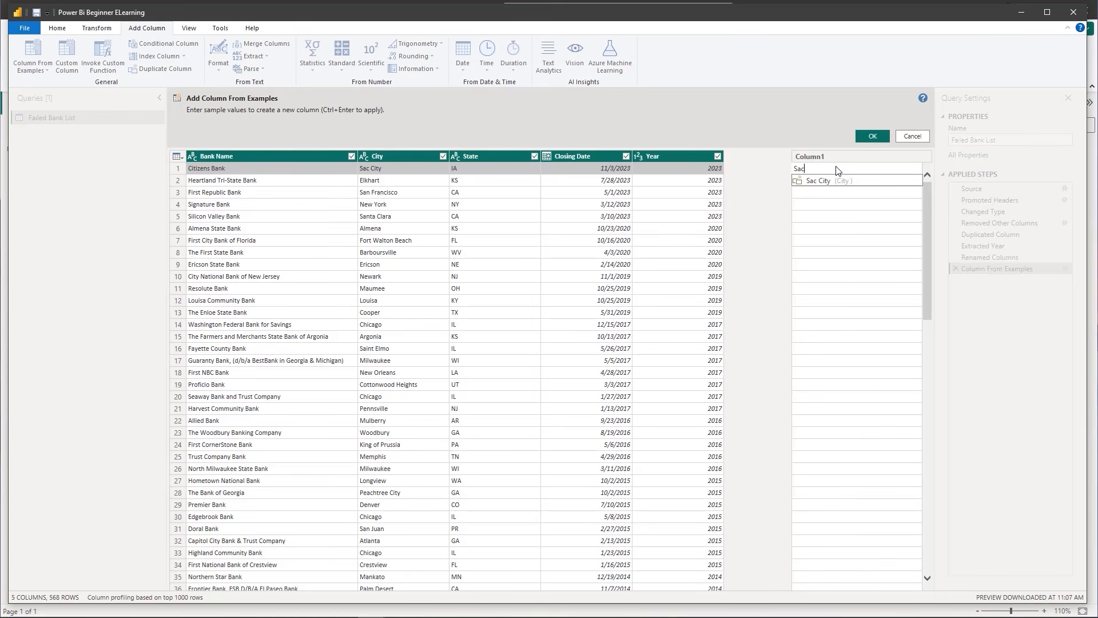
text( City, IA)
key(Return)
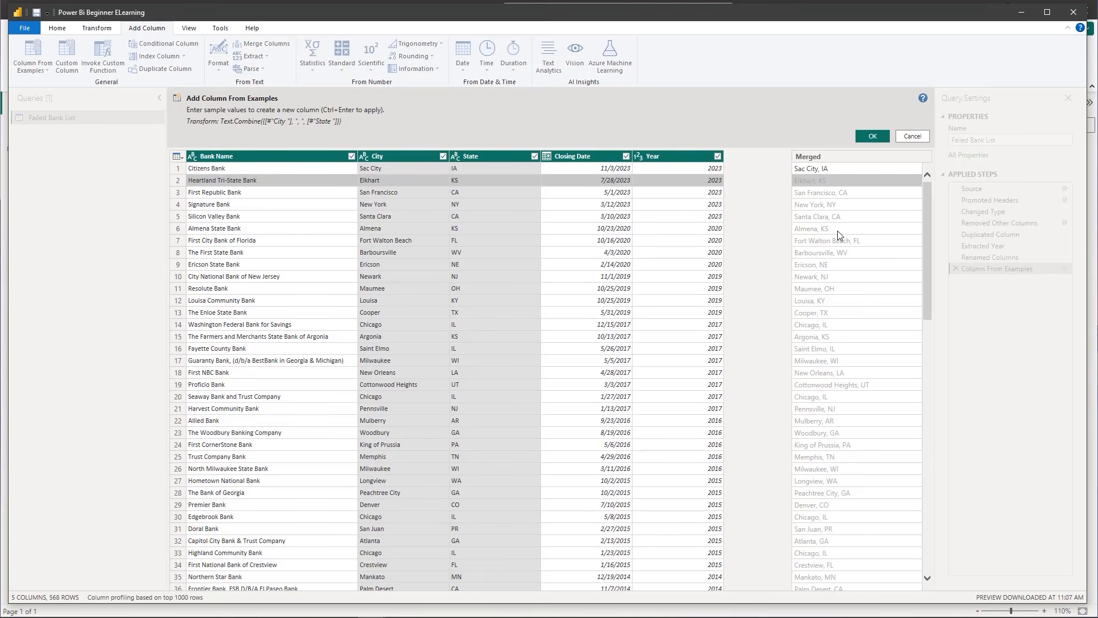
double_click(819, 156)
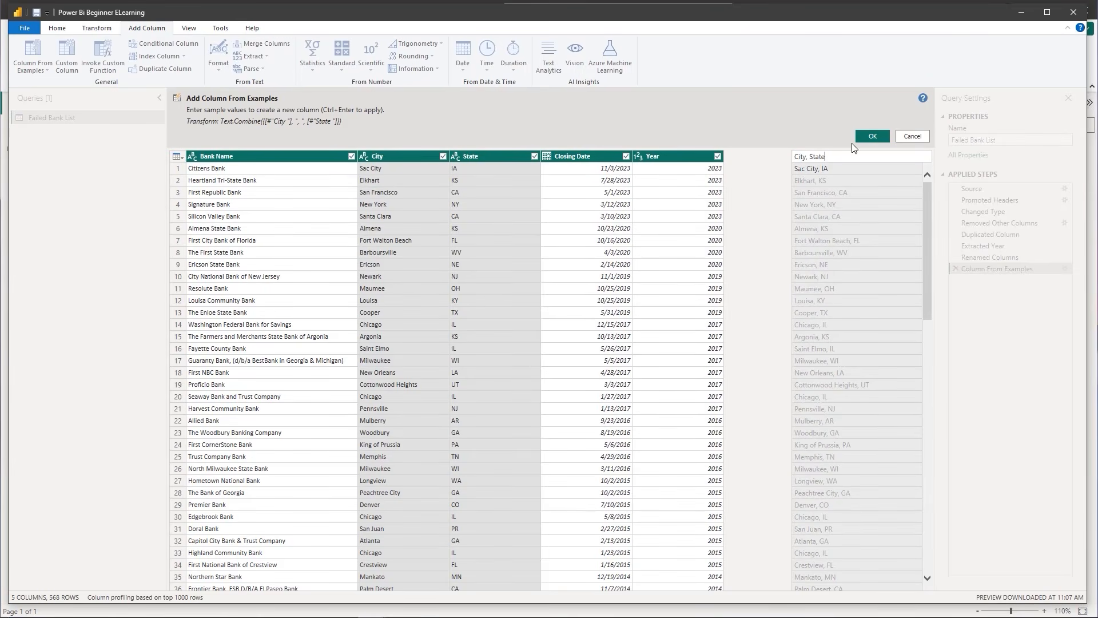
click(874, 135)
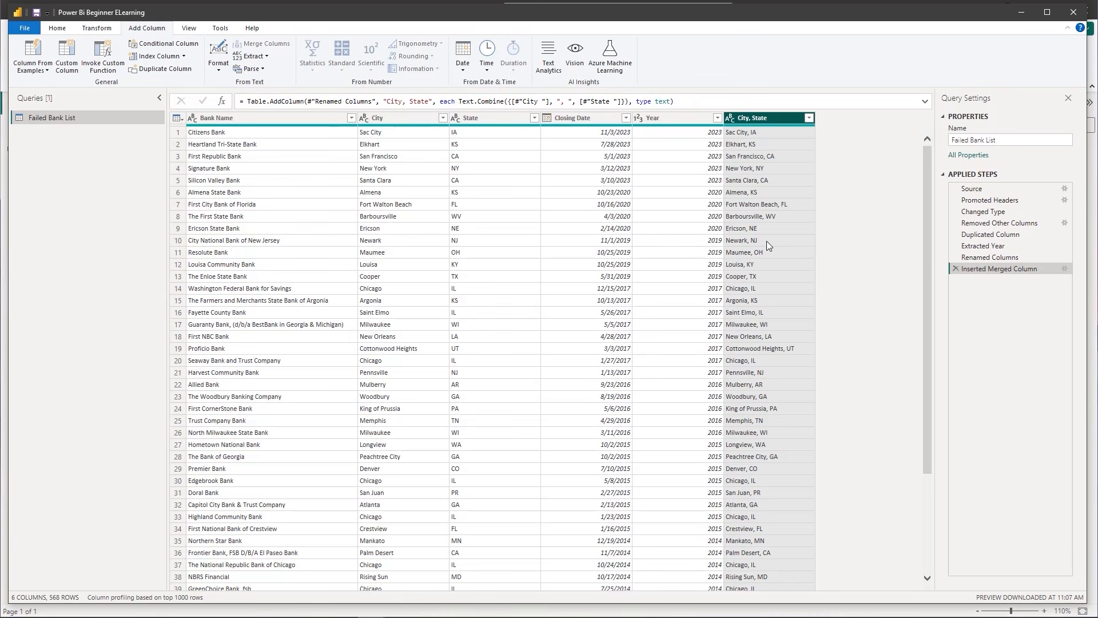
drag(413, 166, 416, 201)
text(1. Rem)
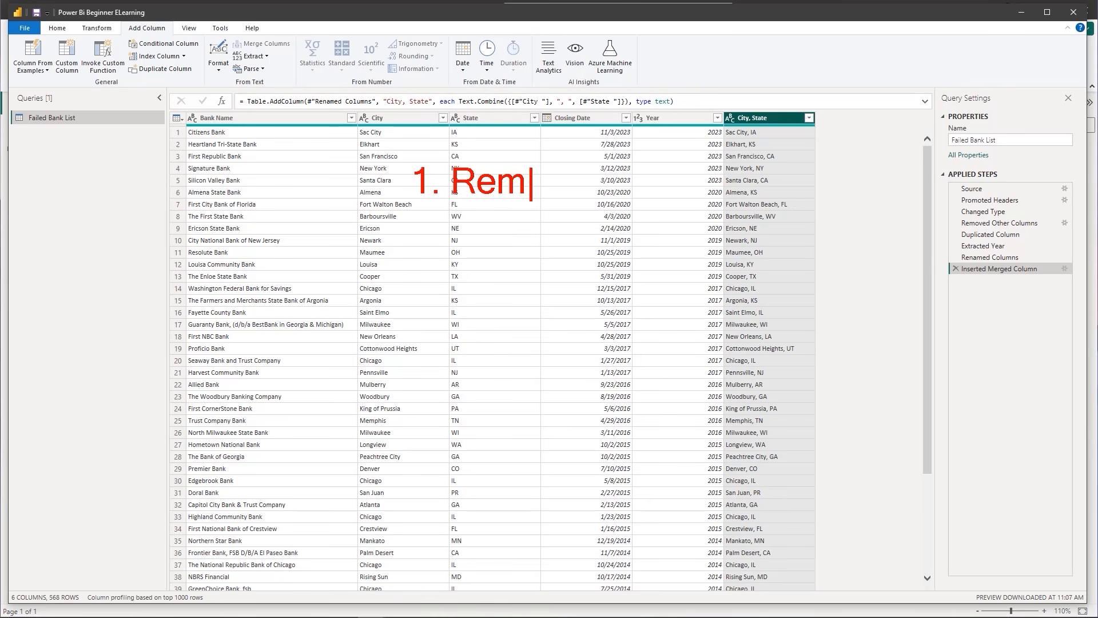
text(oved Colu)
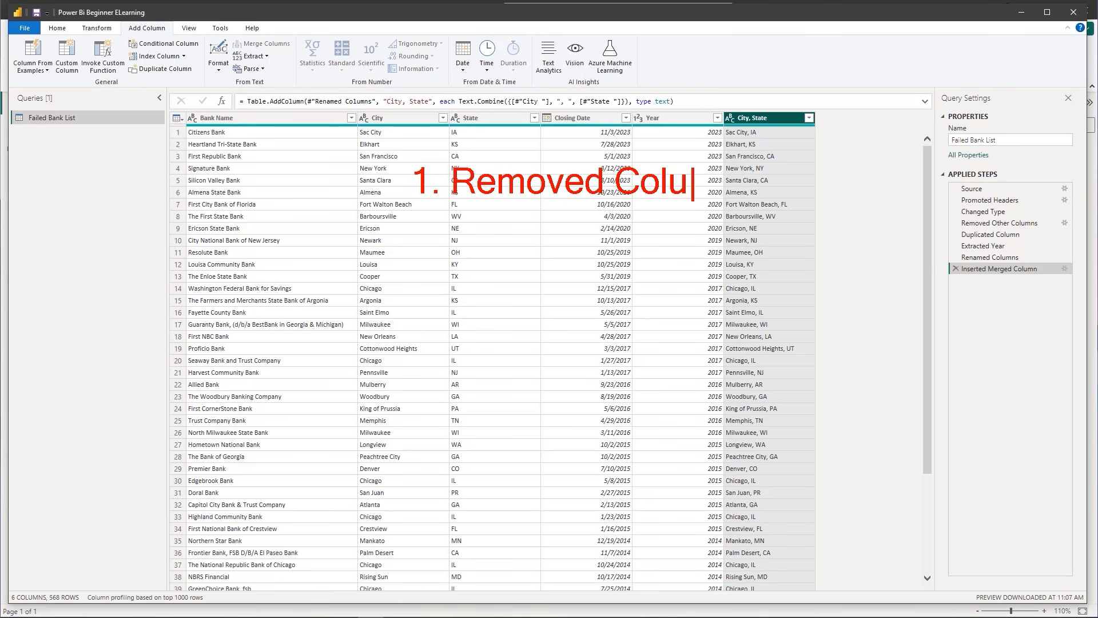
text(mns)
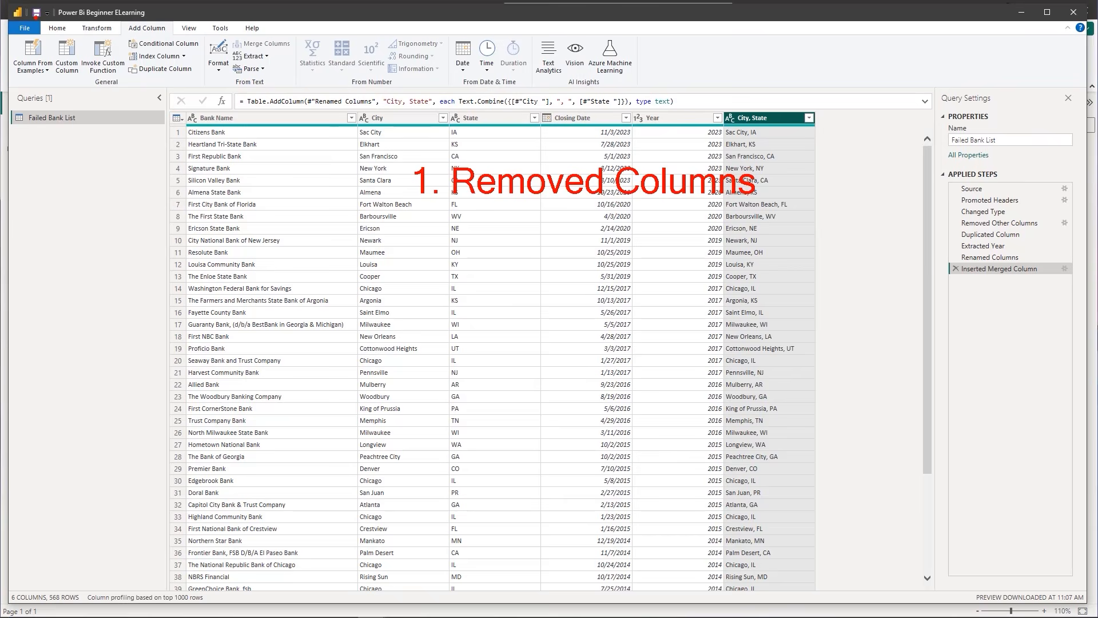
drag(35, 18, 69, 36)
text(2.)
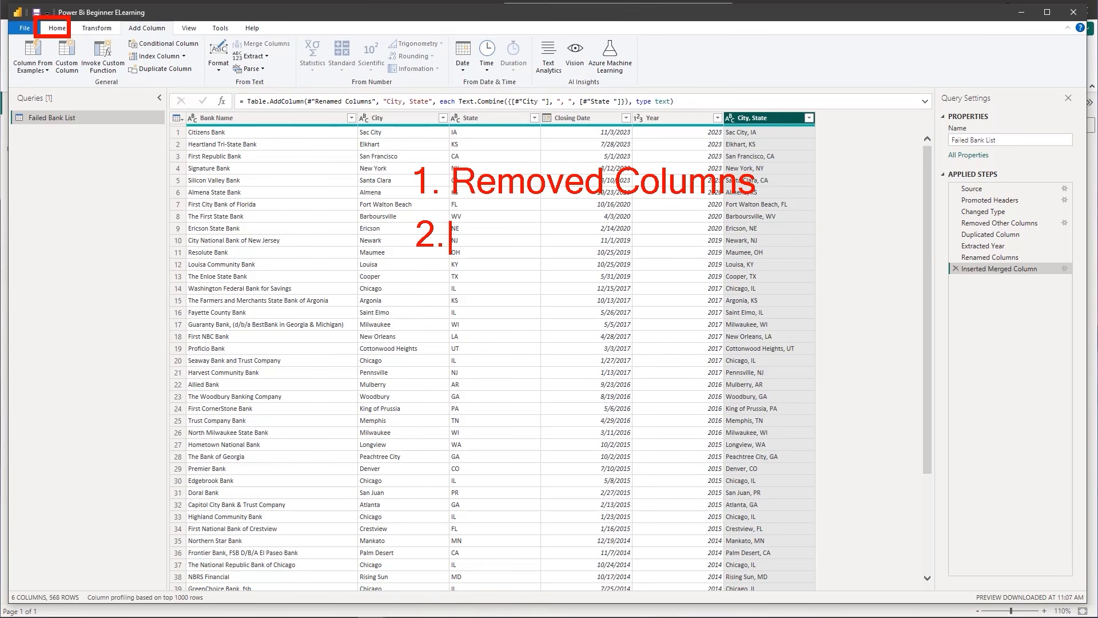
text( Trans)
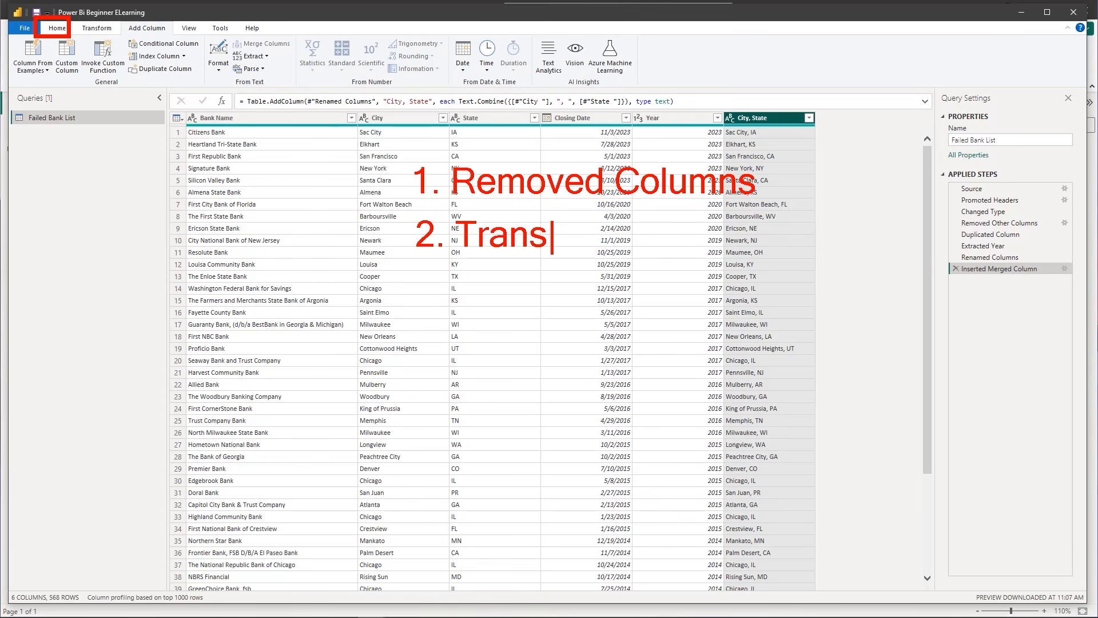
text(form Year)
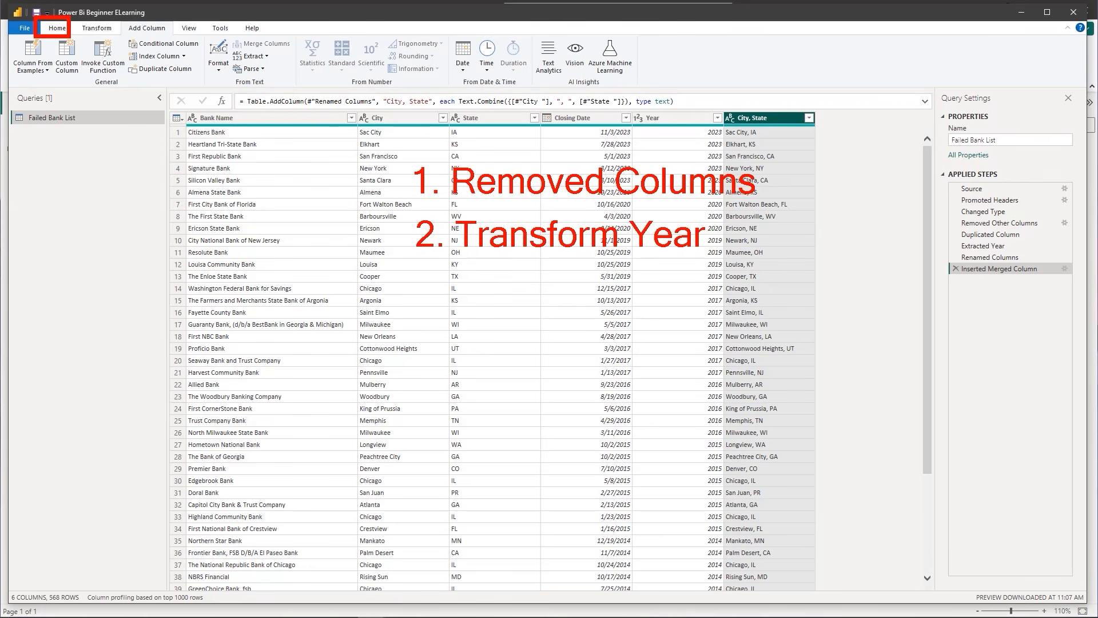
drag(538, 101, 560, 131)
key(t)
text(3.)
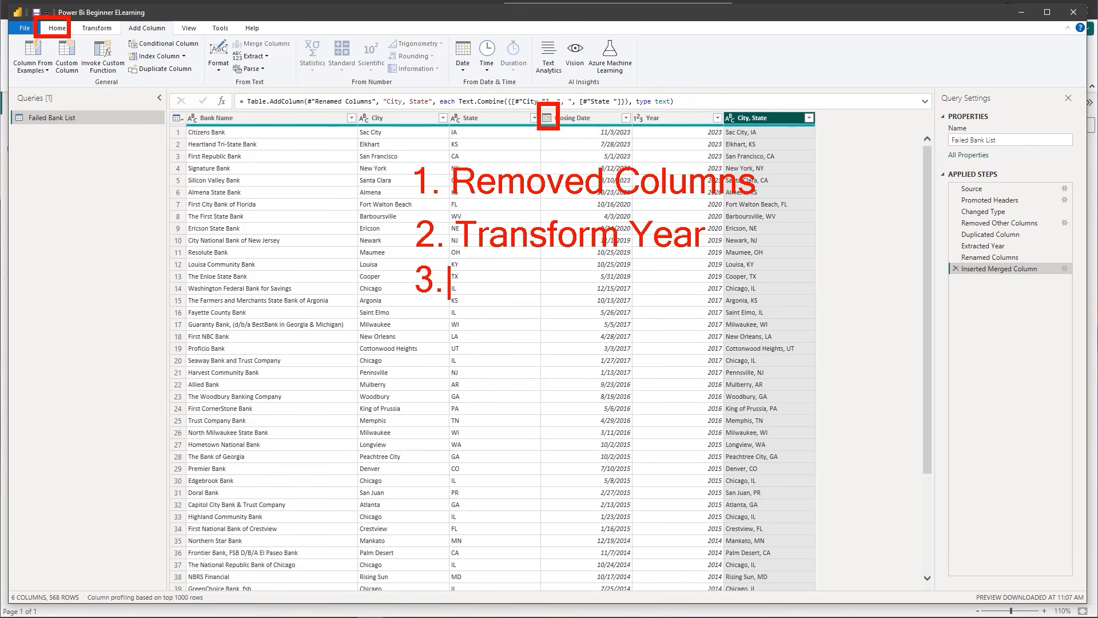
text( Column From example)
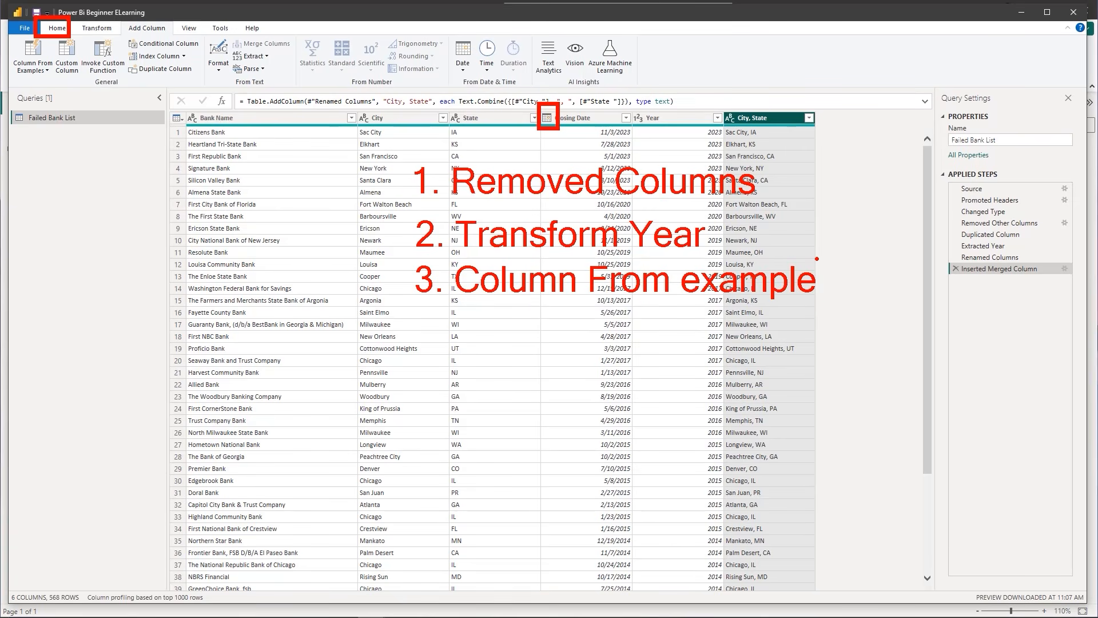
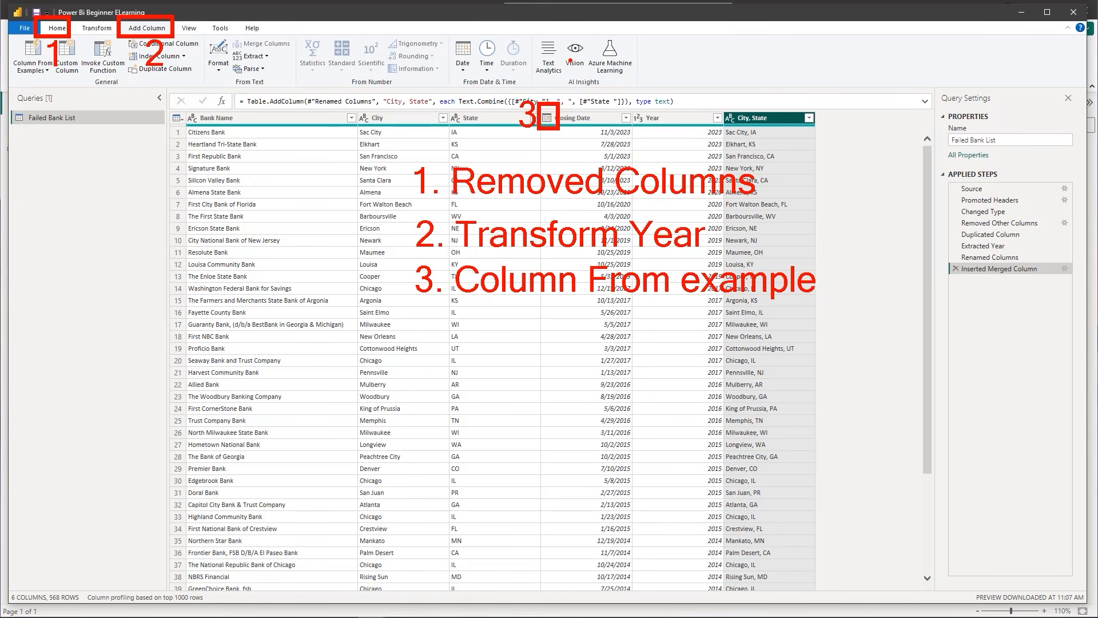
Close the Power Query Editor and apply the Failed Bank List query changes to the report.
click(57, 29)
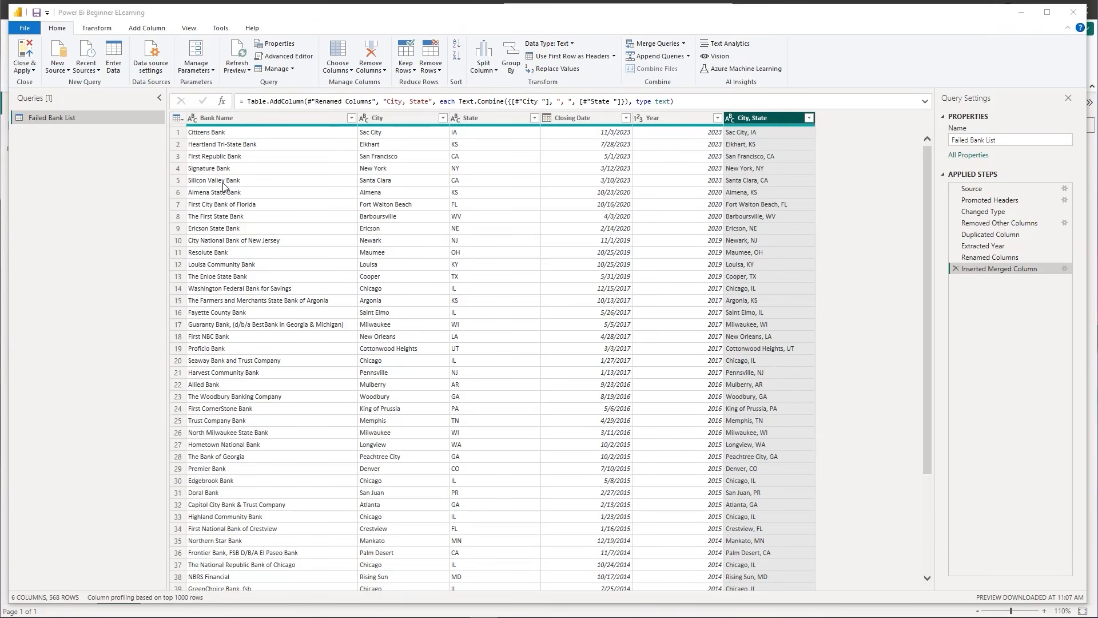
click(23, 53)
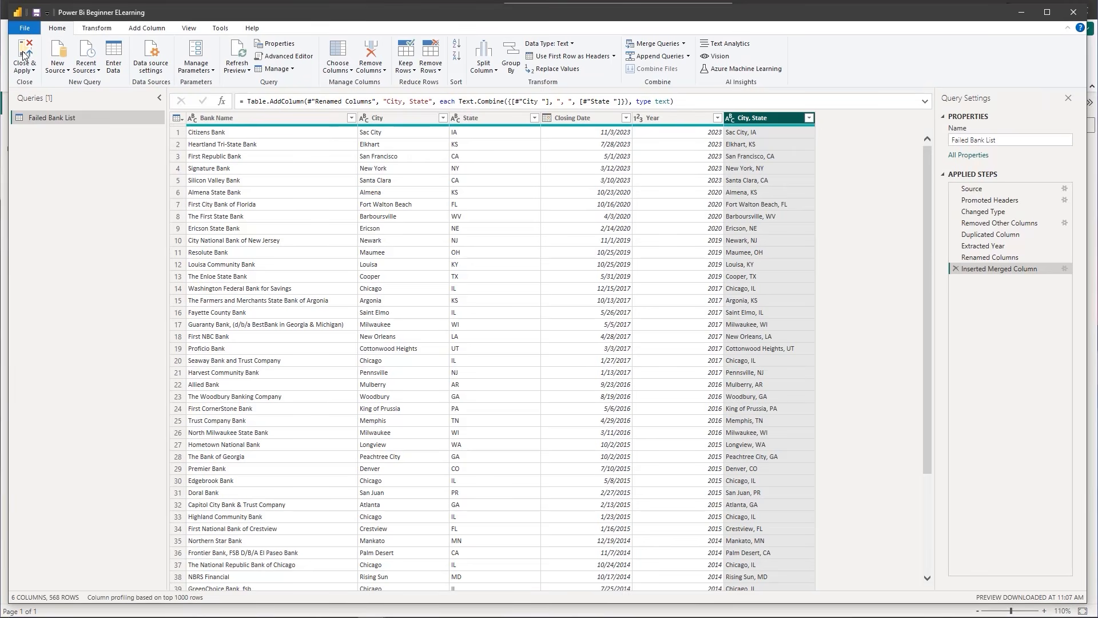
click(27, 58)
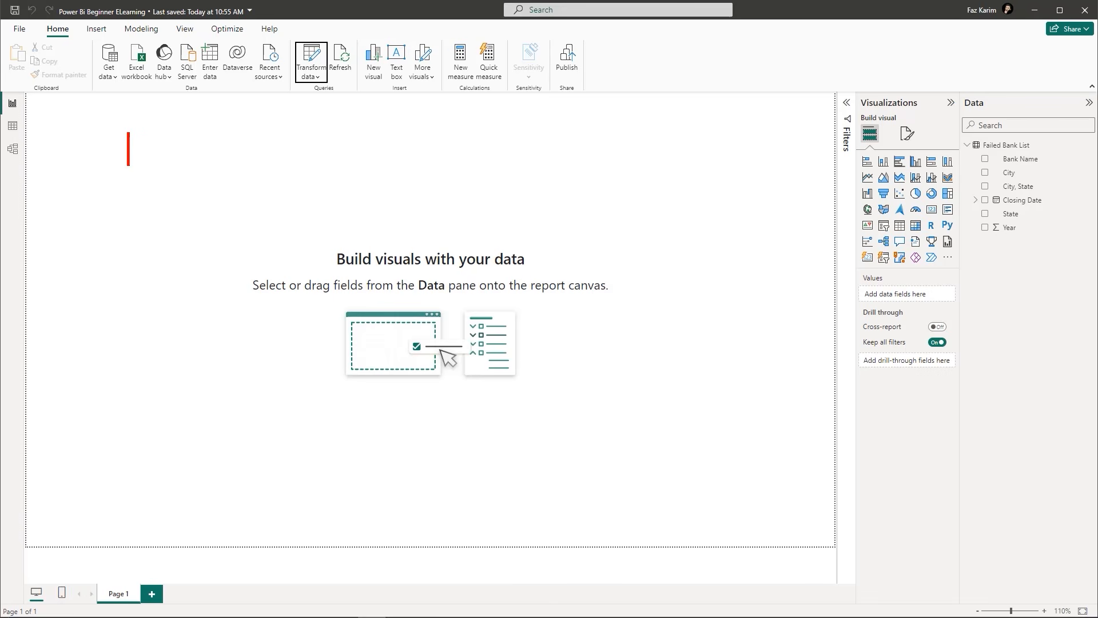
text(wan)
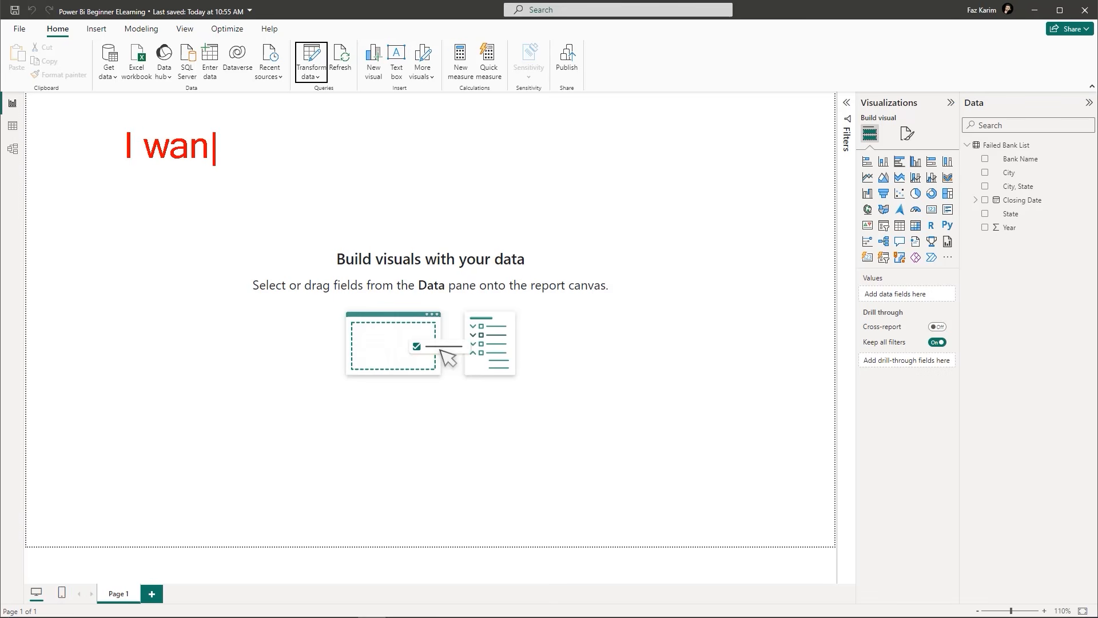
text(t to creat)
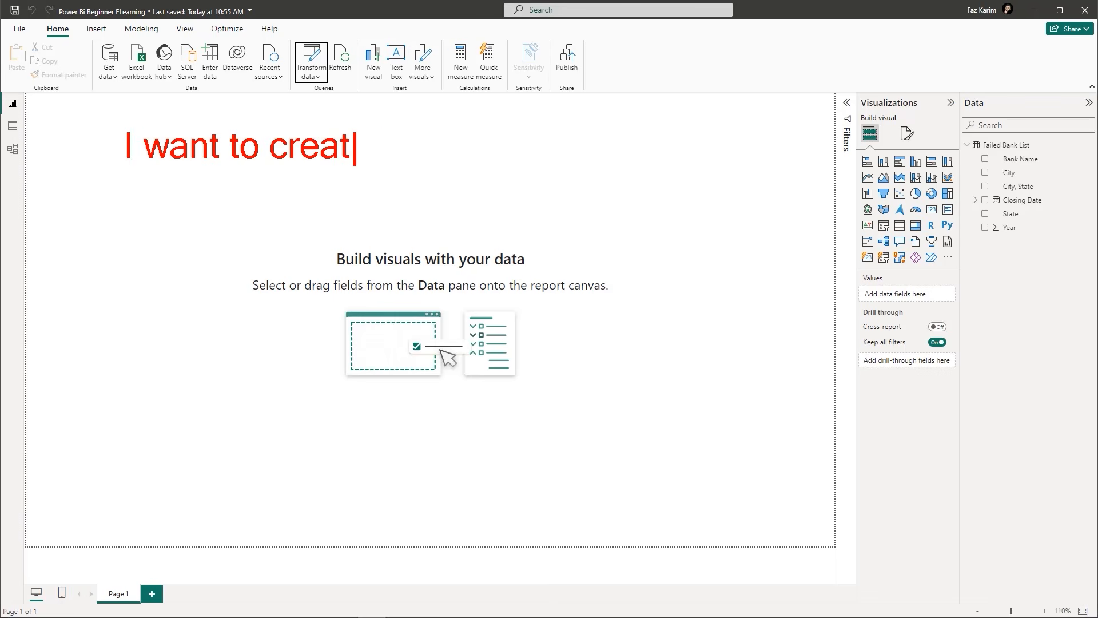
text(e a TABKL)
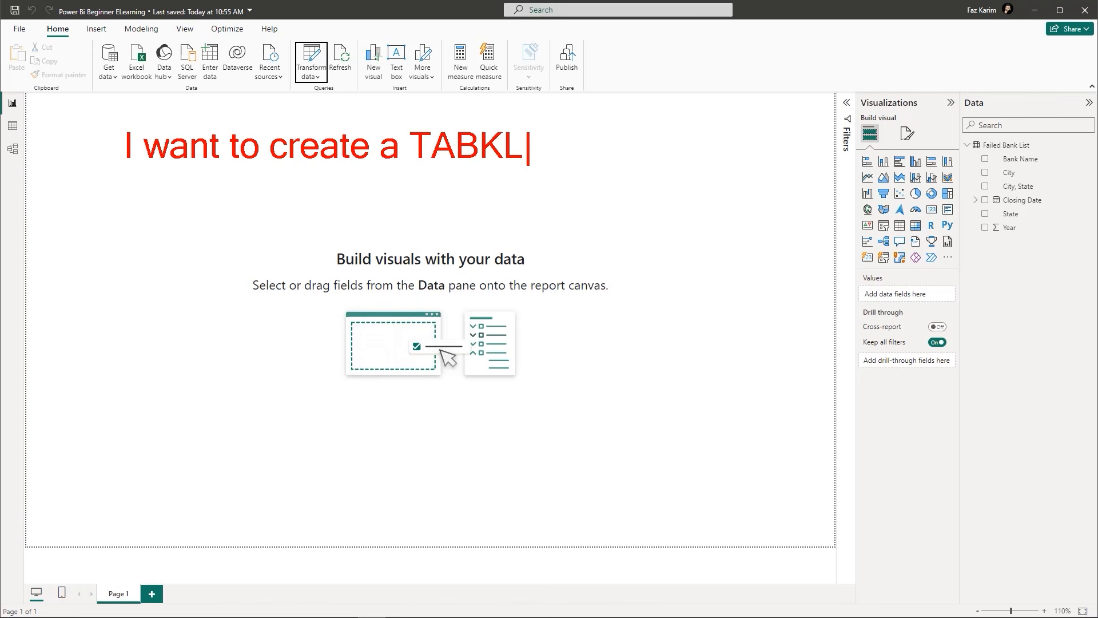
key(BackSpace)
key(BackSpace)
text(LE of datesm)
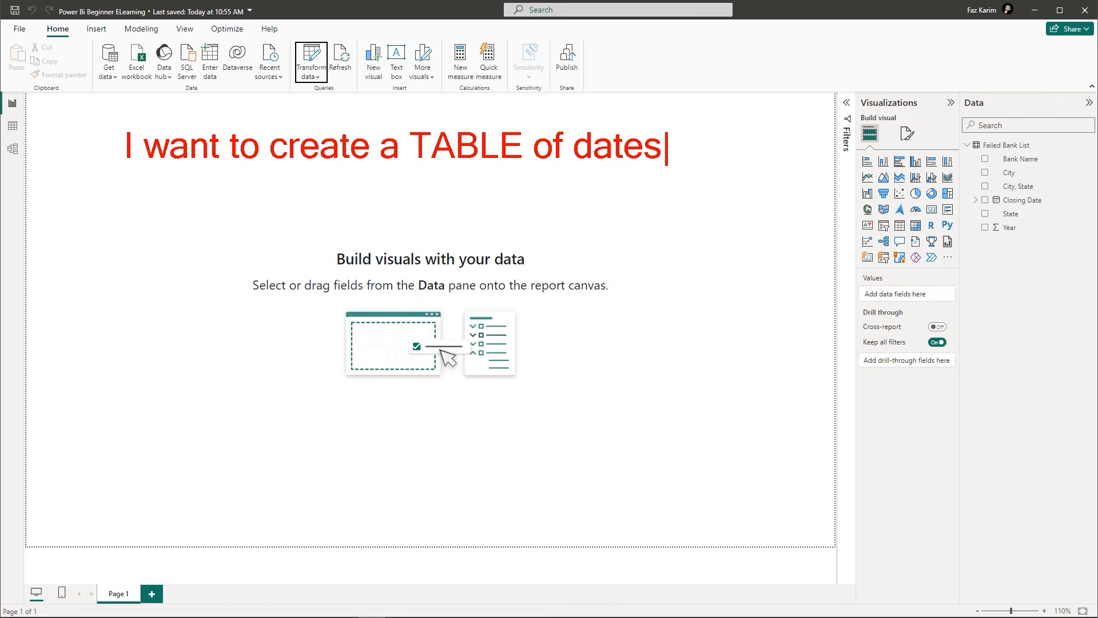
key(BackSpace)
key(BackSpace)
text(, this wi)
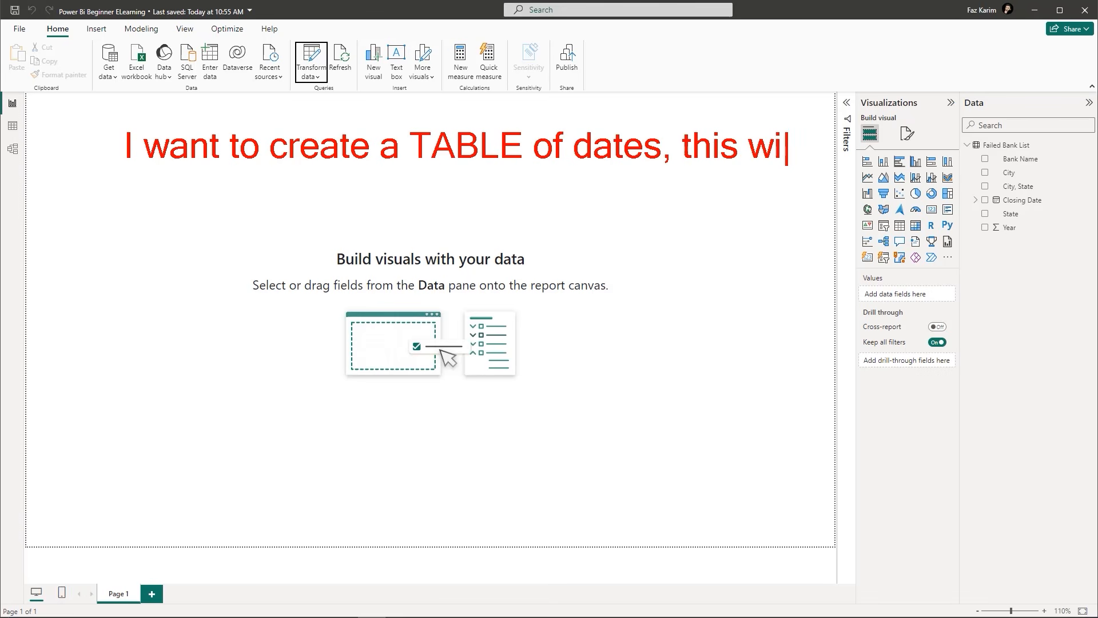
text(ll help woth)
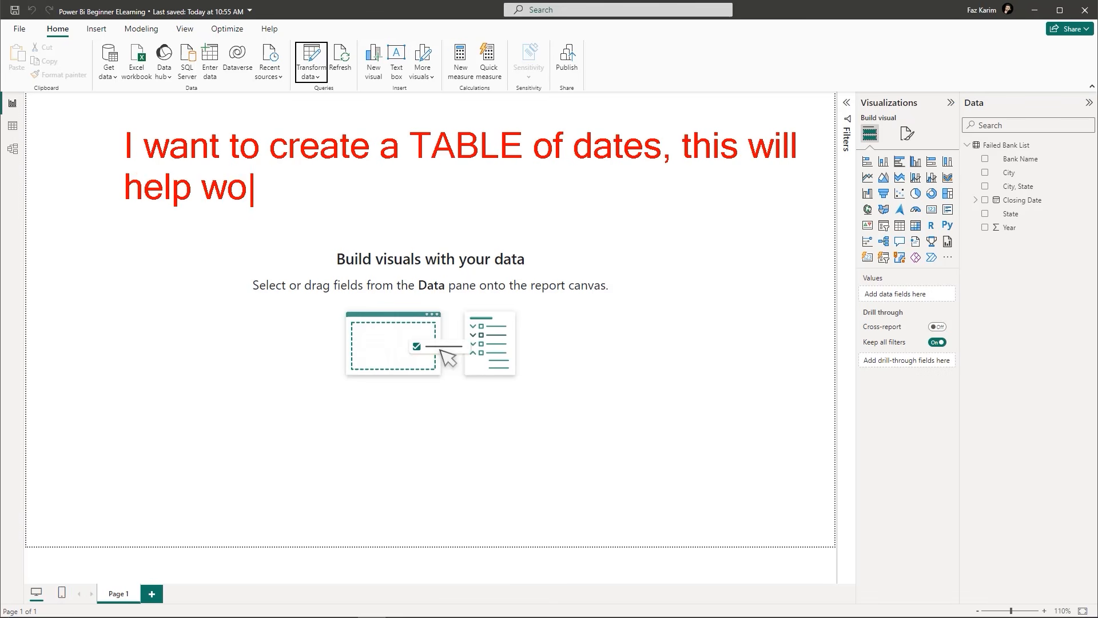
key(BackSpace)
key(BackSpace)
key(BackSpace)
key(BackSpace)
text(ith )
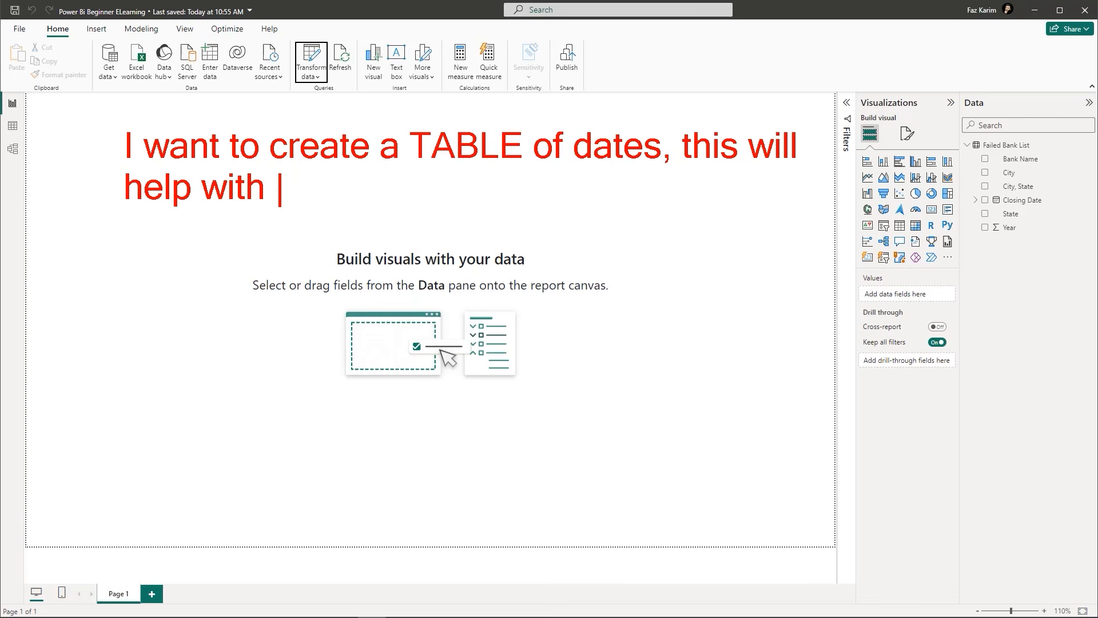
text(filtering.)
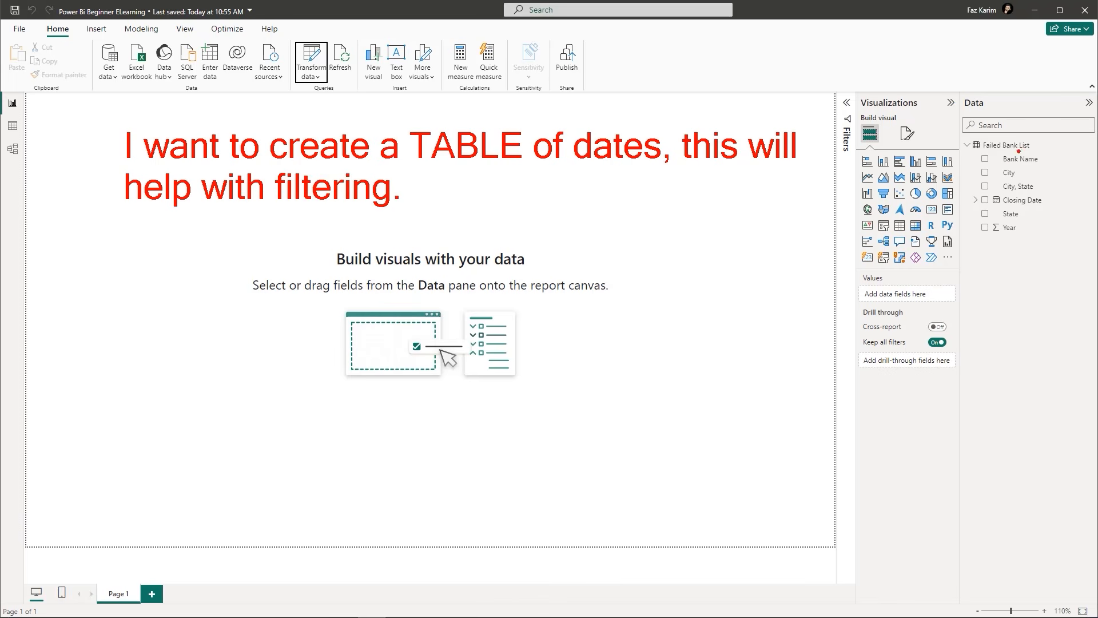
drag(960, 133, 1060, 247)
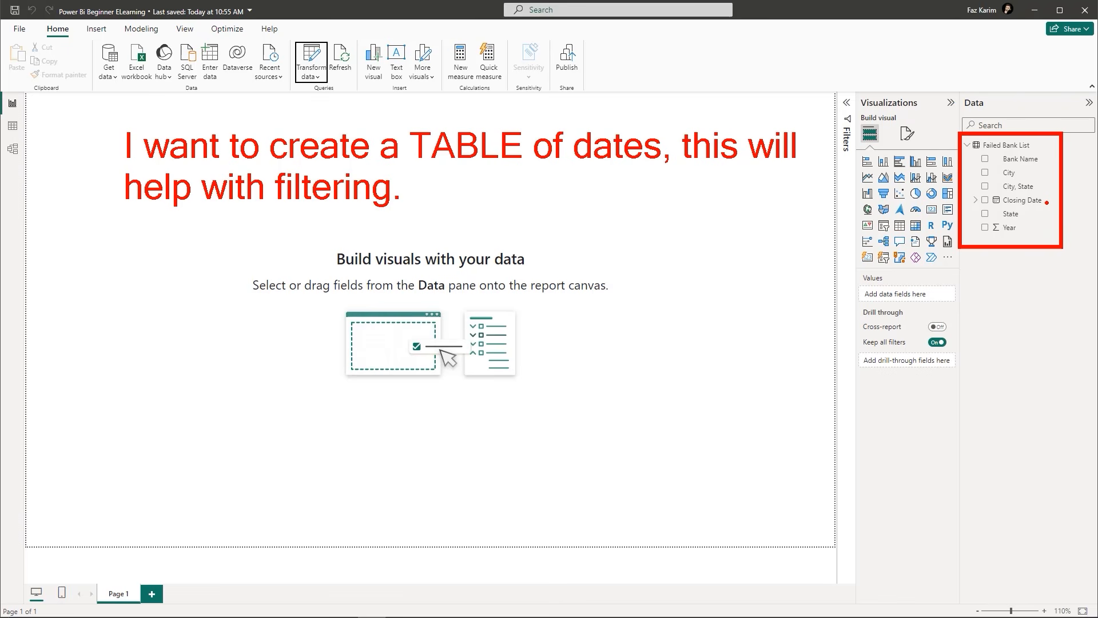
drag(1046, 200, 1071, 198)
key(Escape)
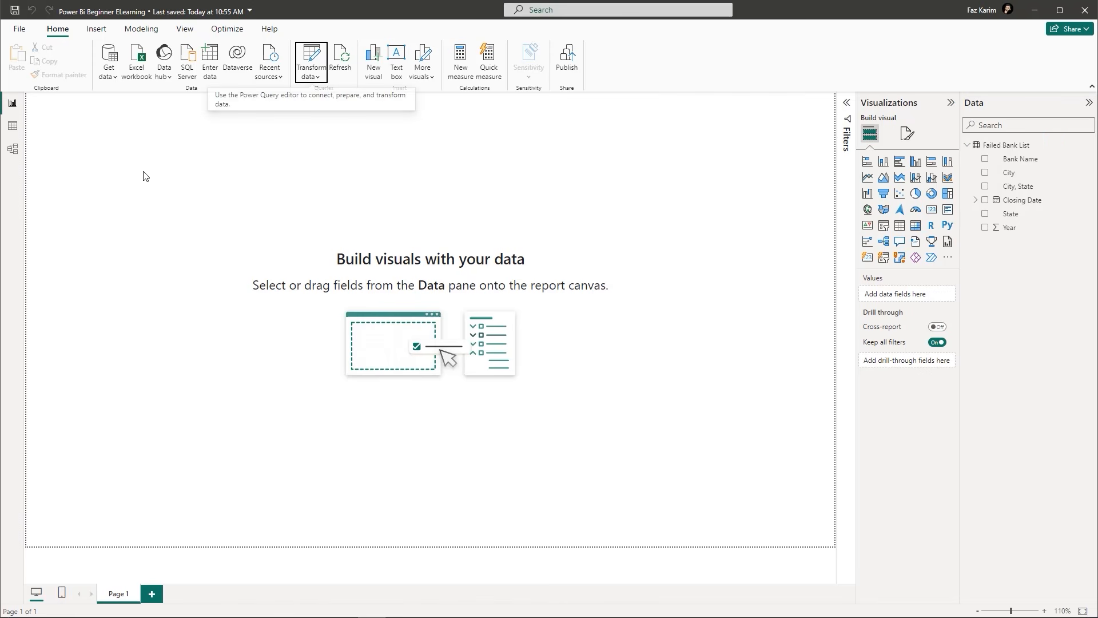
Show the Failed Bank List rows in Table view and examine the Closing Date column.
click(12, 126)
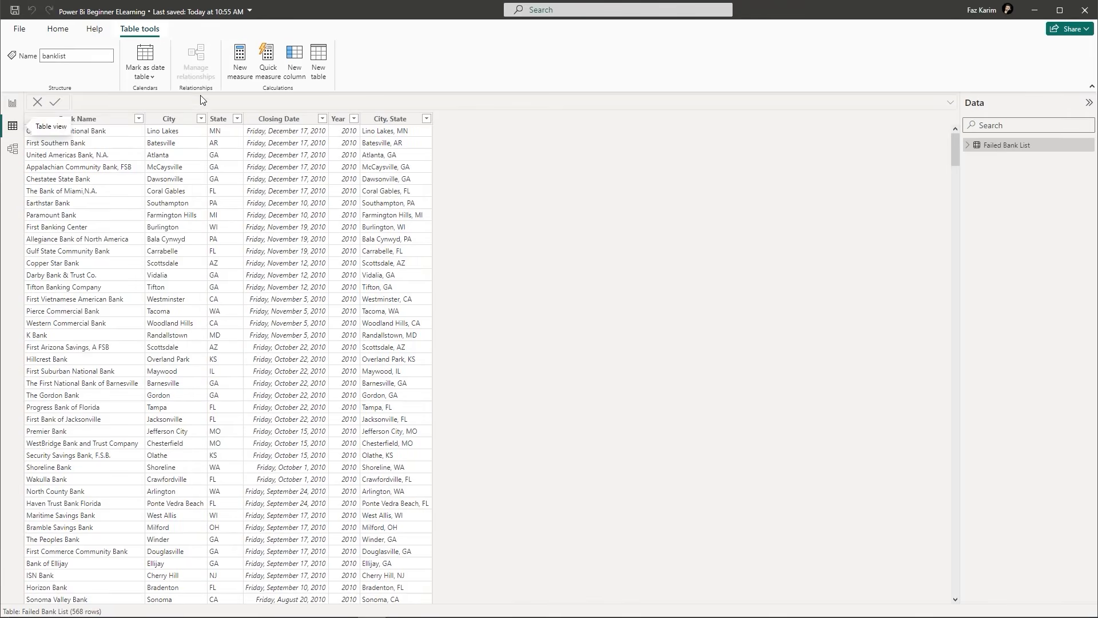
mouse_move(232, 98)
mouse_down()
mouse_move(331, 232)
mouse_move(364, 391)
mouse_move(361, 544)
mouse_move(341, 617)
mouse_up()
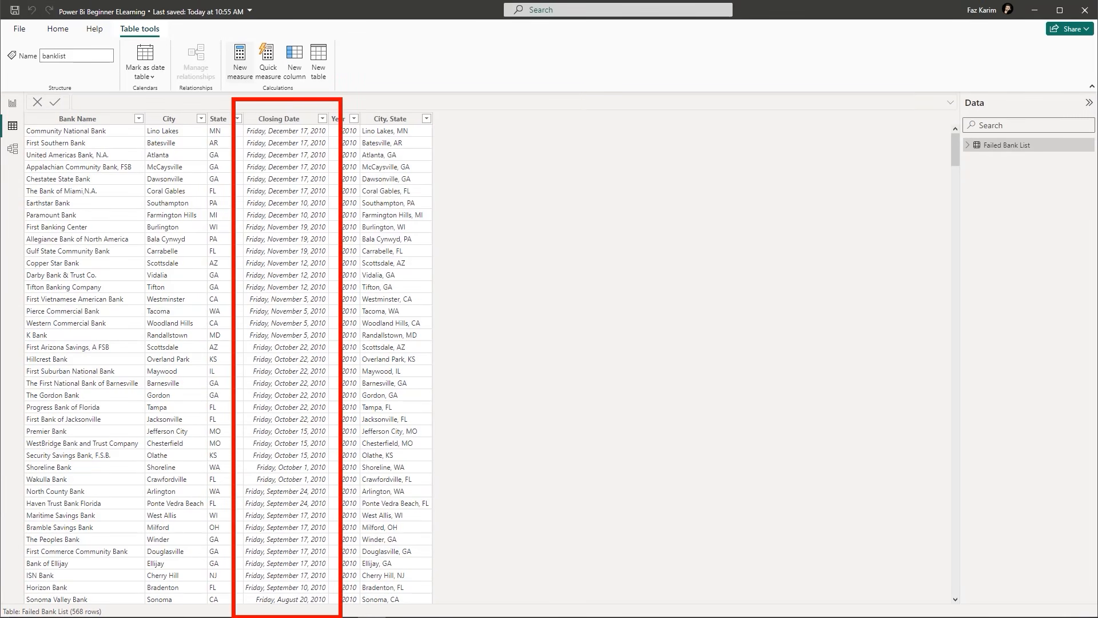
drag(350, 262, 479, 261)
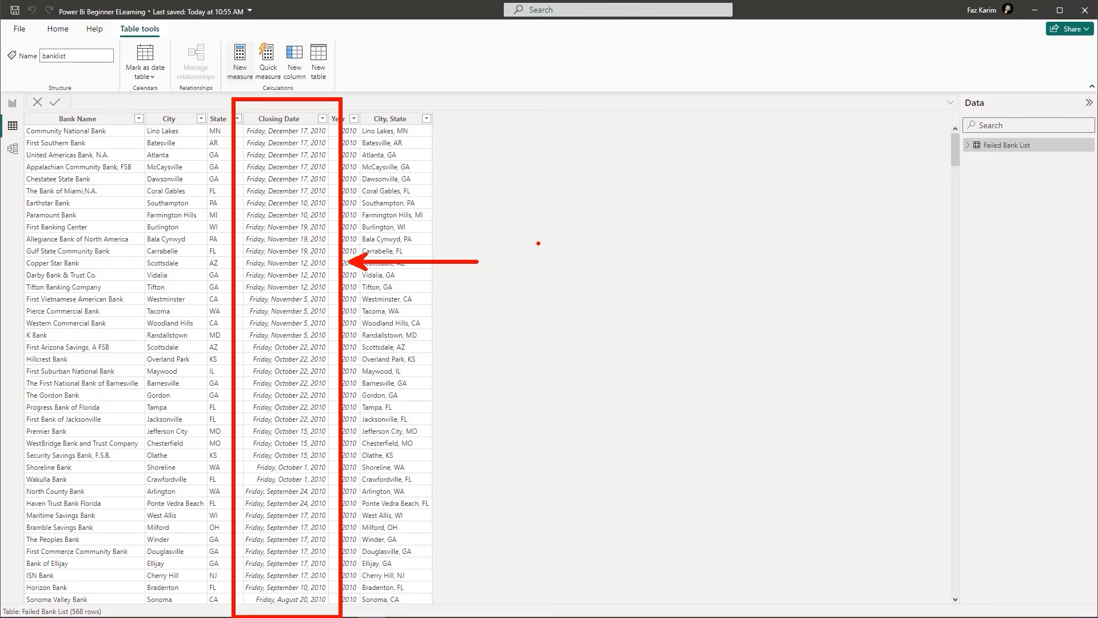
key(t)
scroll(543, 167, down, 2)
text(Build a )
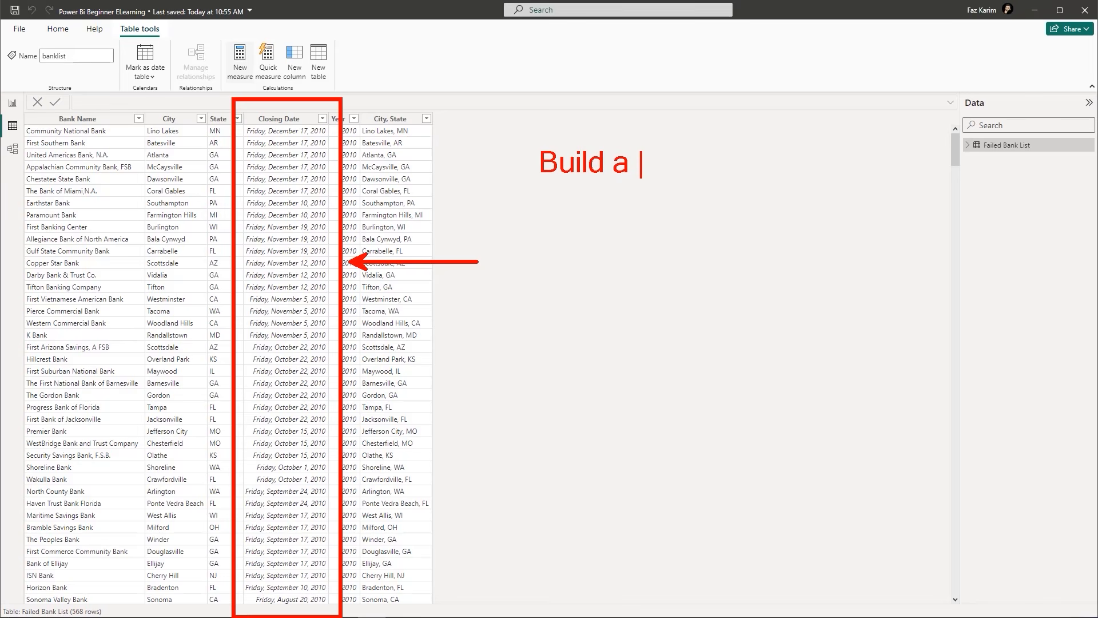
text(Callendar table)
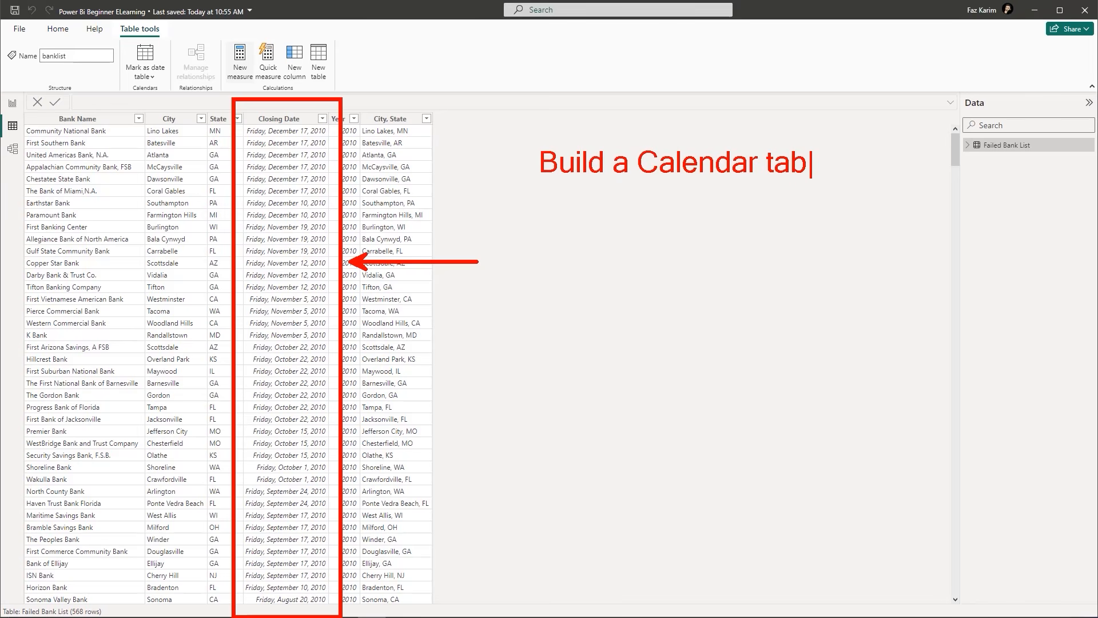
key(Escape)
key(t)
text(span d)
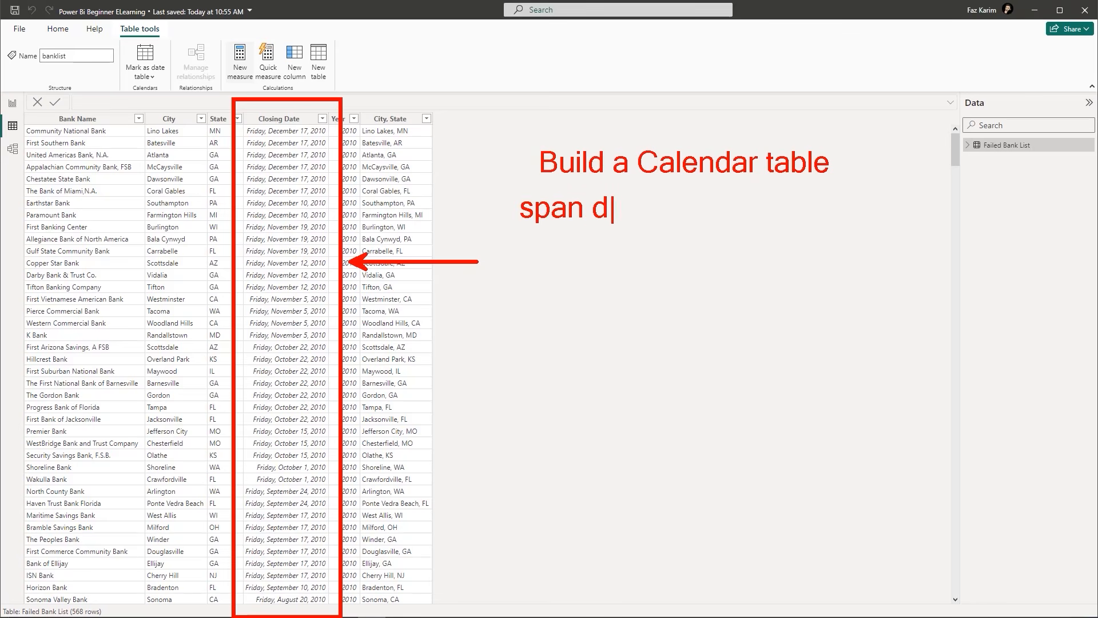
text(ates across )
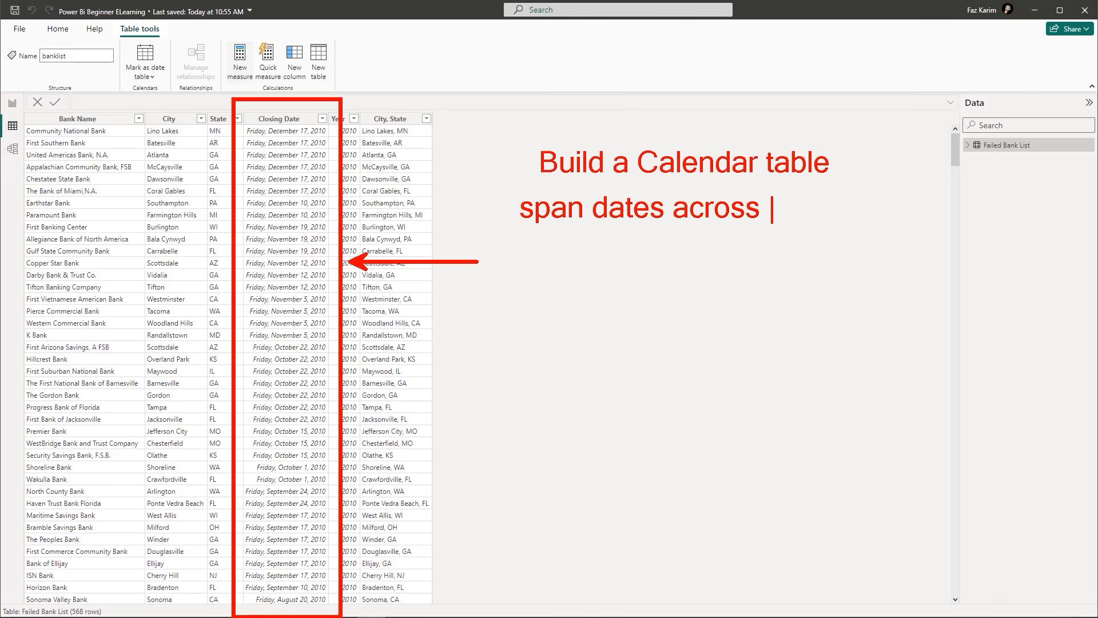
text(the dates used )
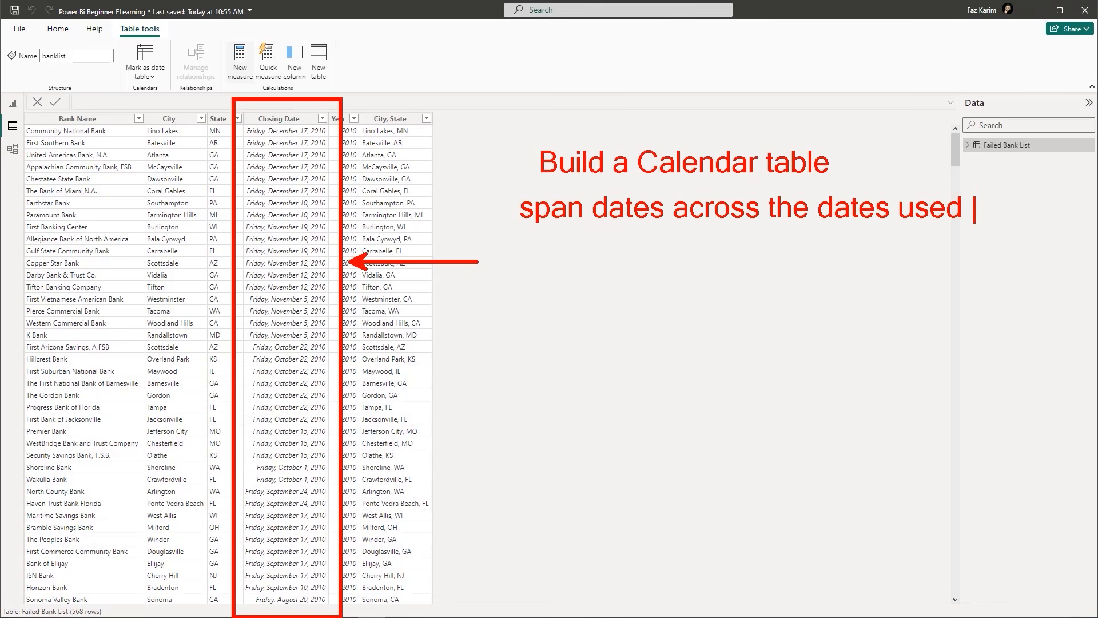
text(in the model,.)
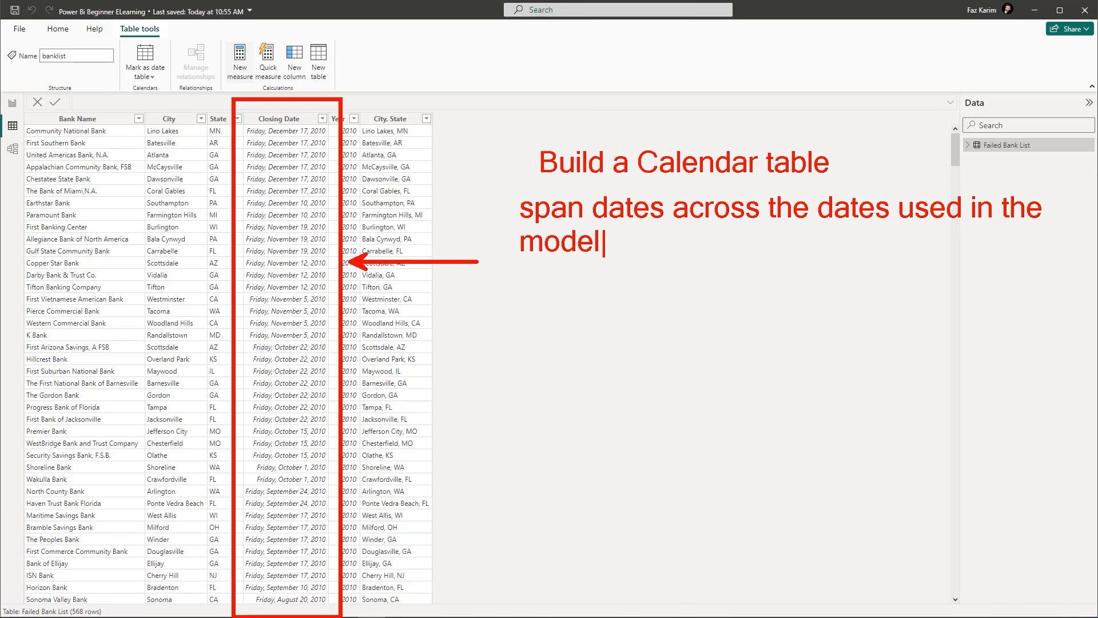
key(BackSpace)
key(BackSpace)
key(Return)
key(Return)
text(1/1/2000)
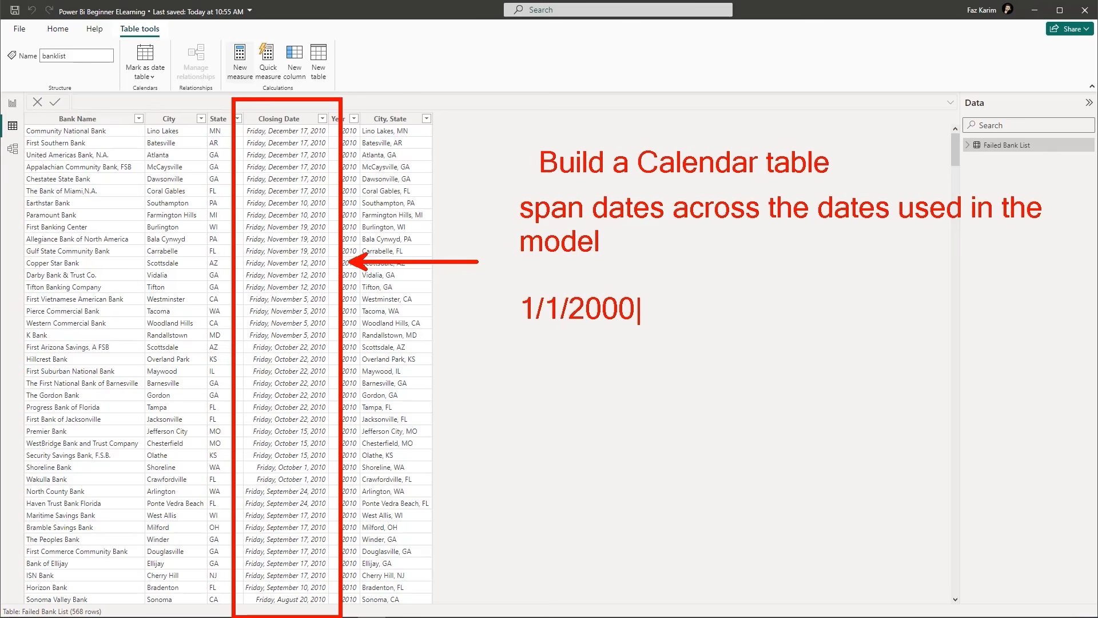
text( - 12/31/)
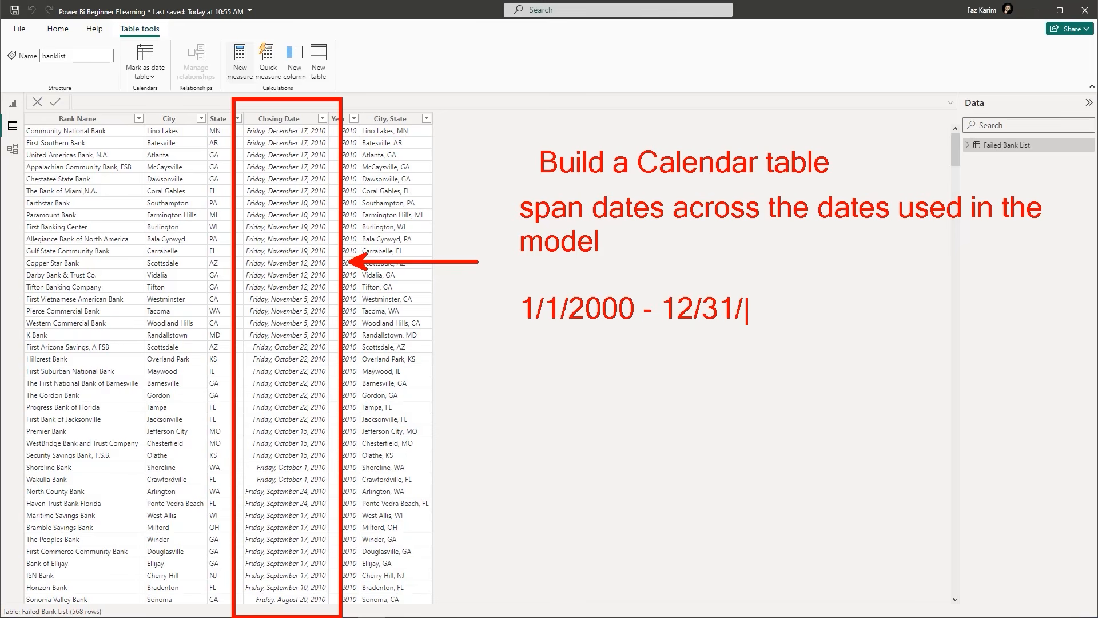
text(2024)
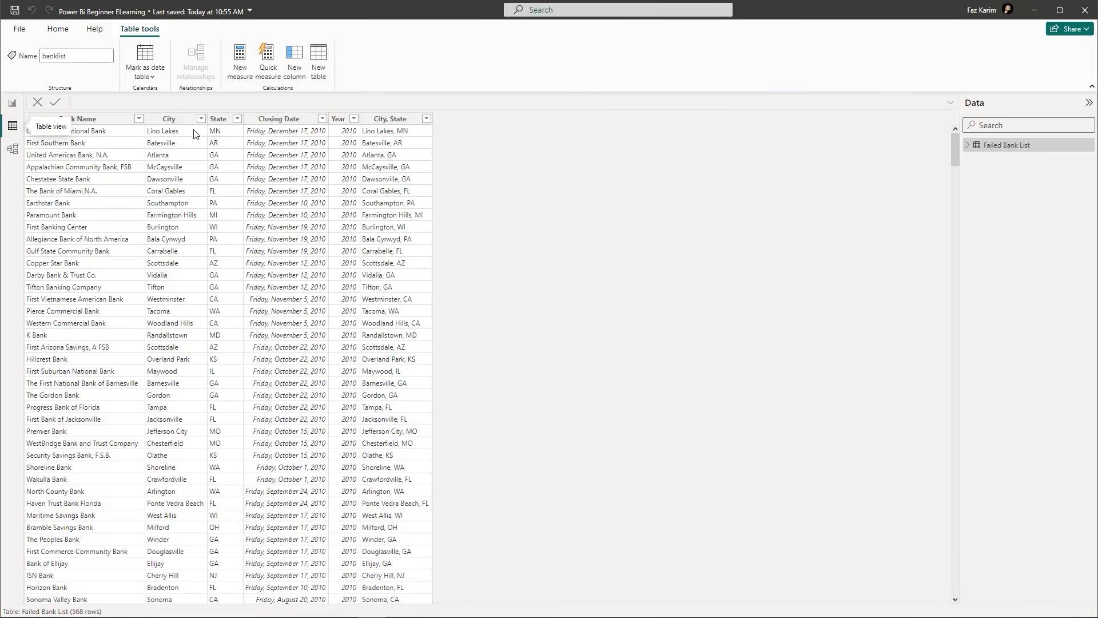
click(12, 104)
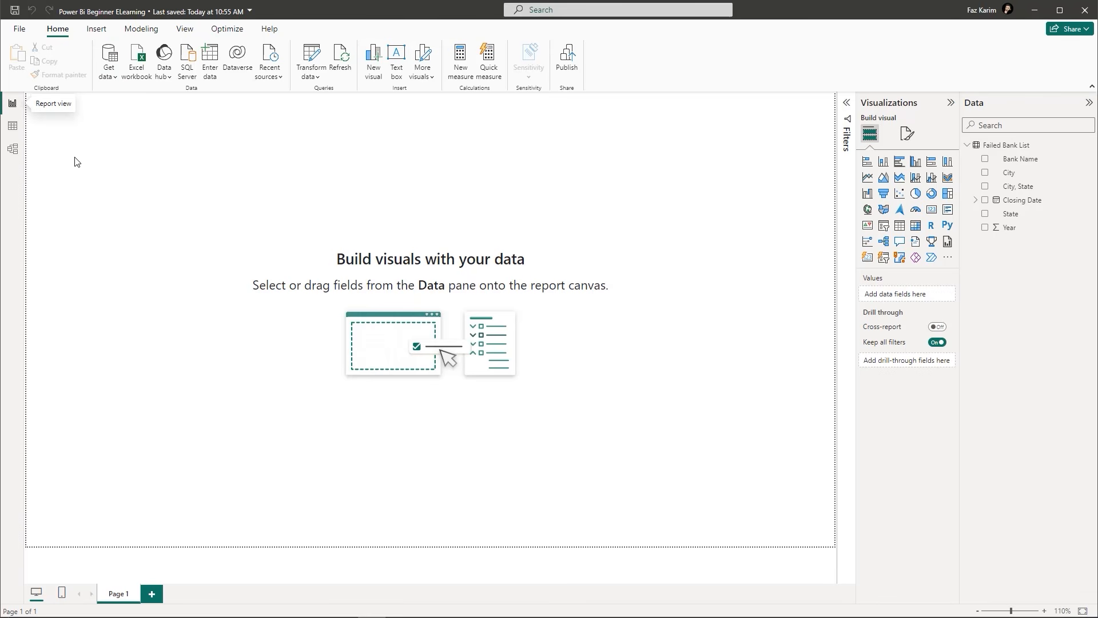
click(21, 127)
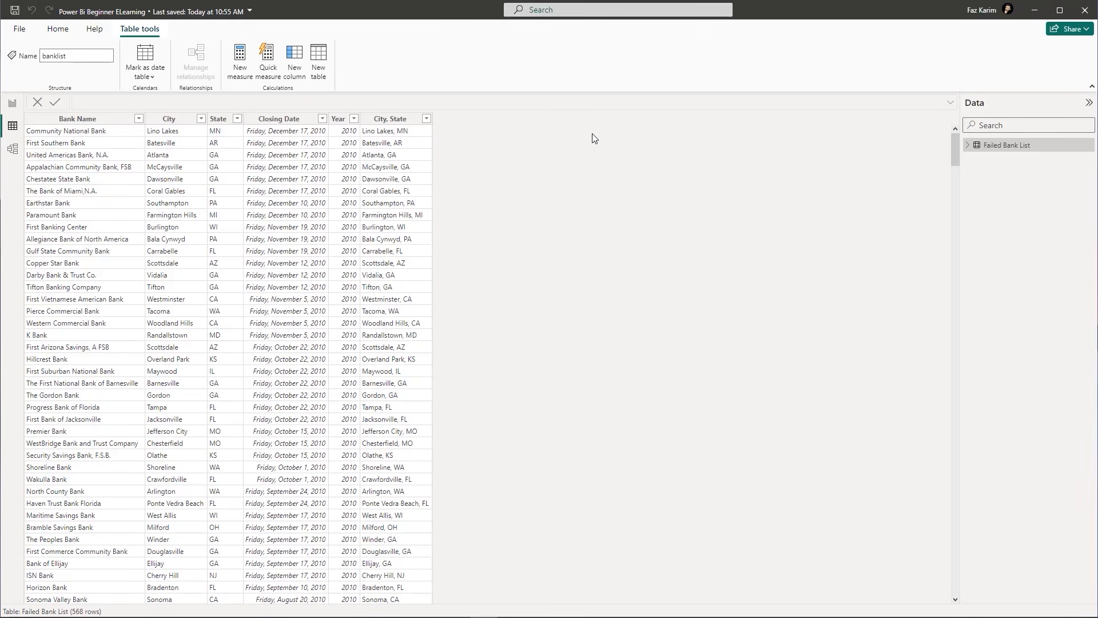
drag(593, 135, 597, 176)
text(DAX)
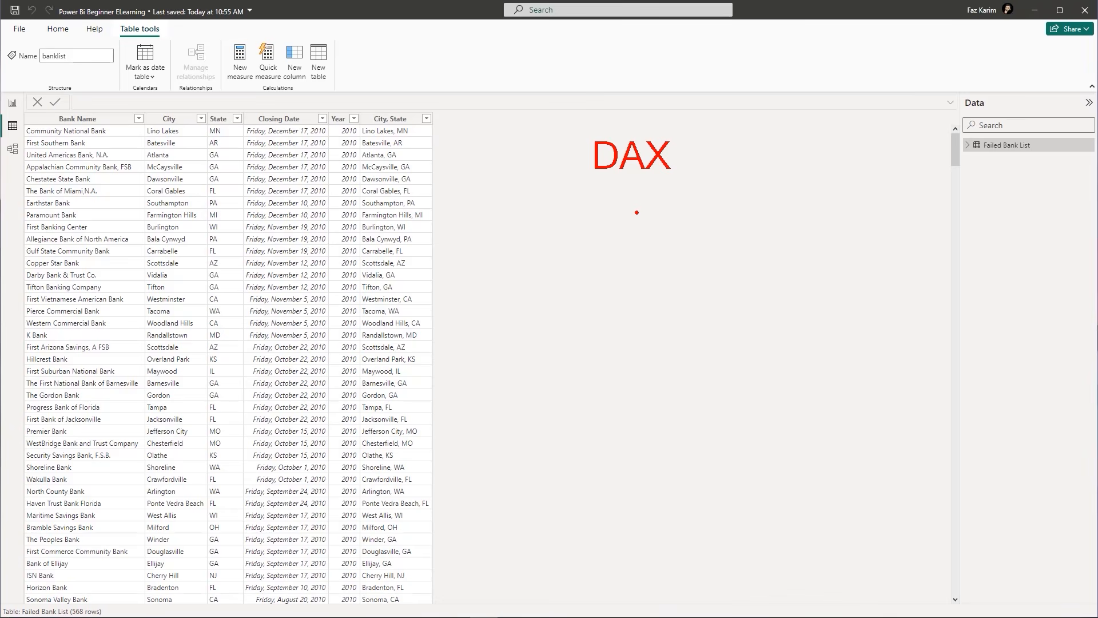
key(Escape)
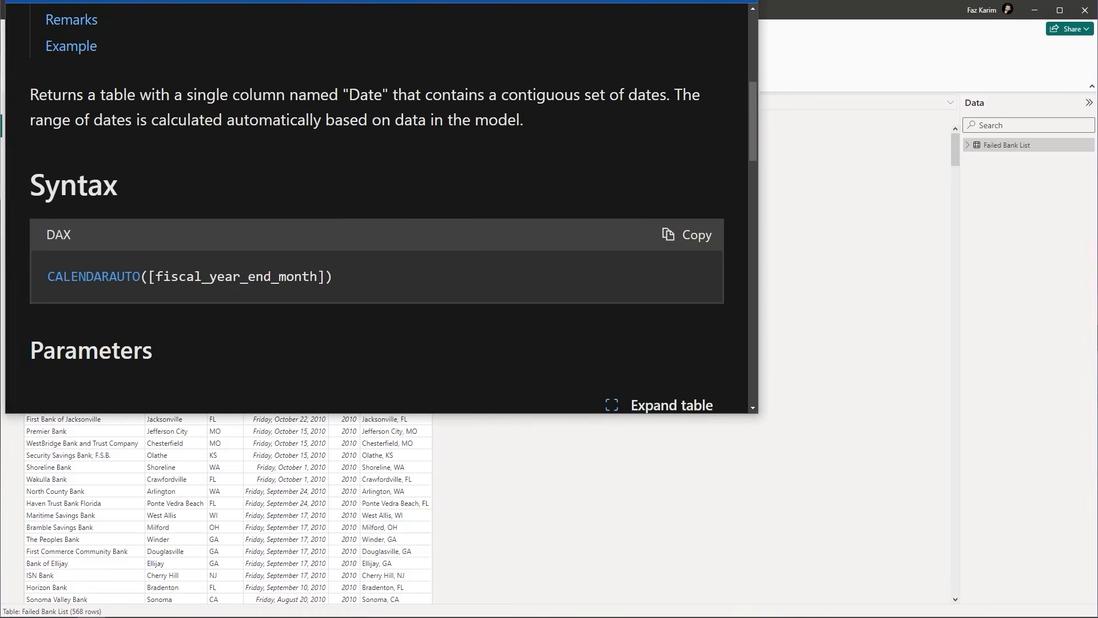
Switch to the browser and read the description and syntax of the DAX CALENDARAUTO function on Microsoft Learn, then minimize the browser.
drag(462, 0, 620, 92)
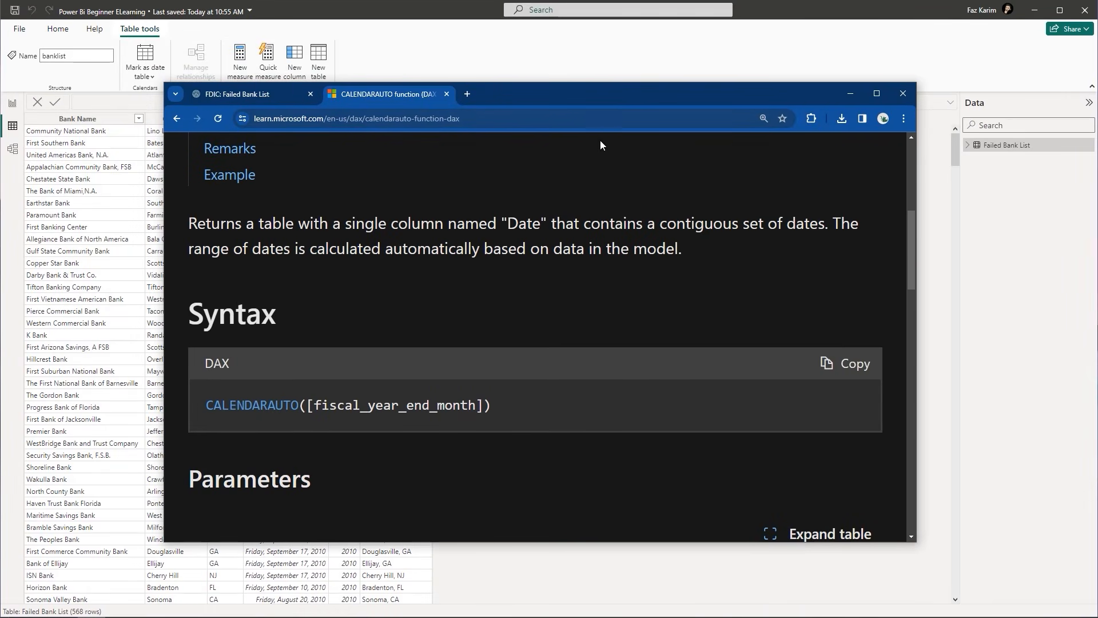
scroll(546, 276, up, 5)
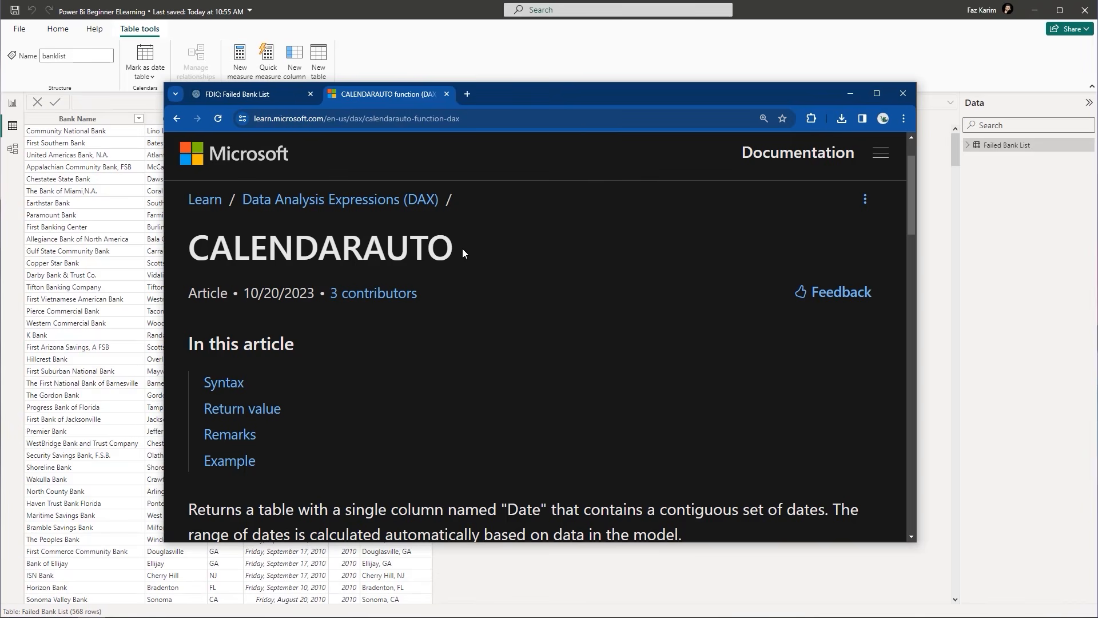
scroll(462, 249, down, 2)
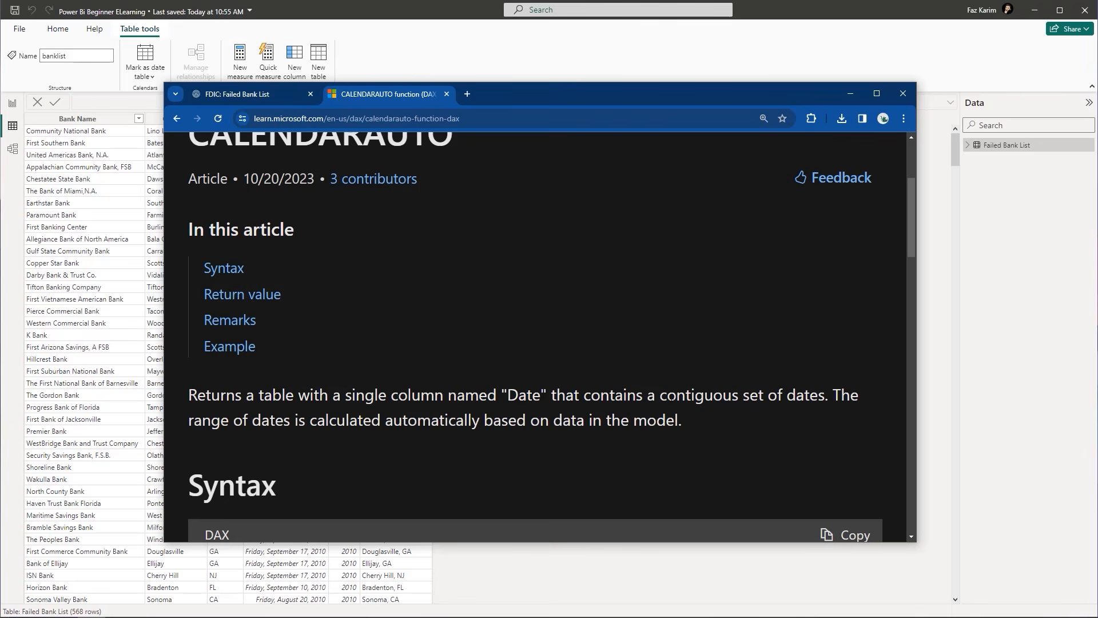
drag(666, 398, 856, 418)
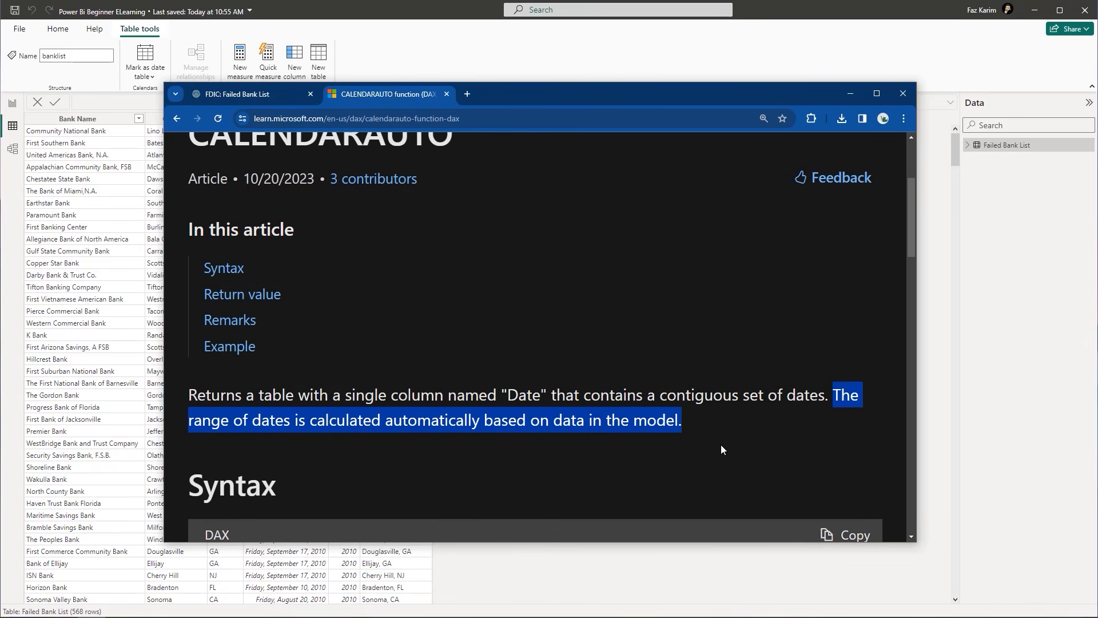
drag(682, 423, 186, 423)
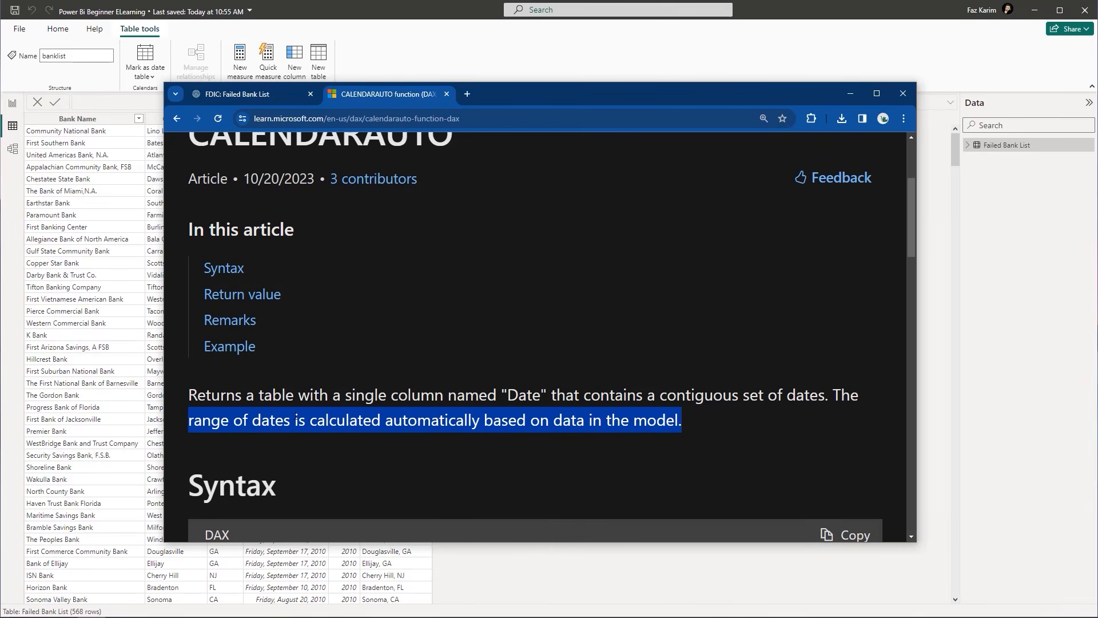
scroll(585, 261, down, 3)
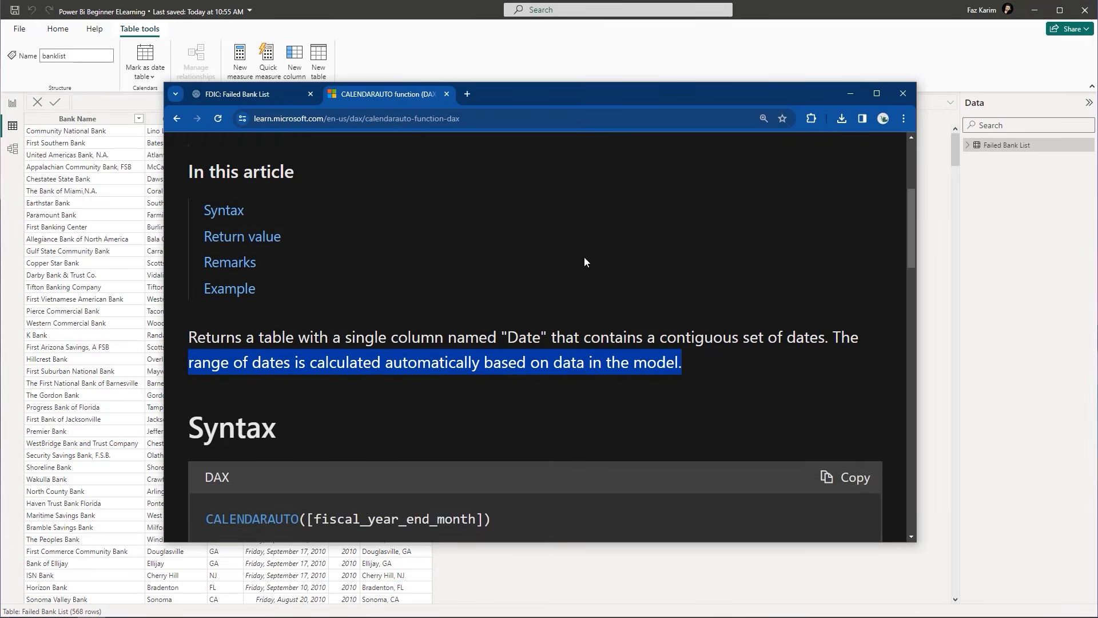
scroll(585, 258, down, 1)
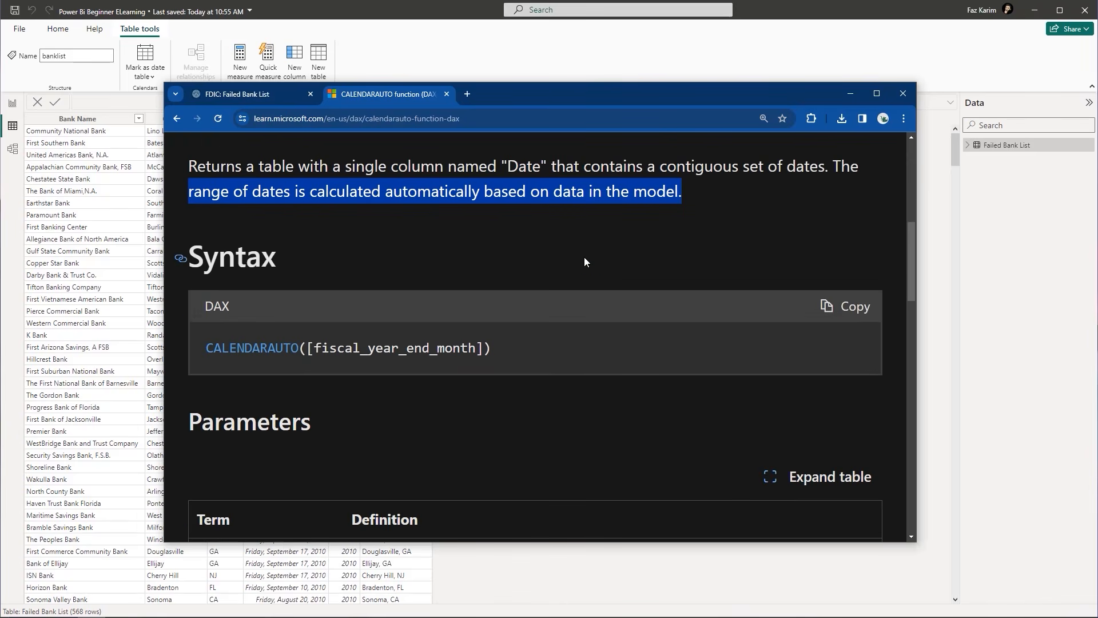
click(850, 93)
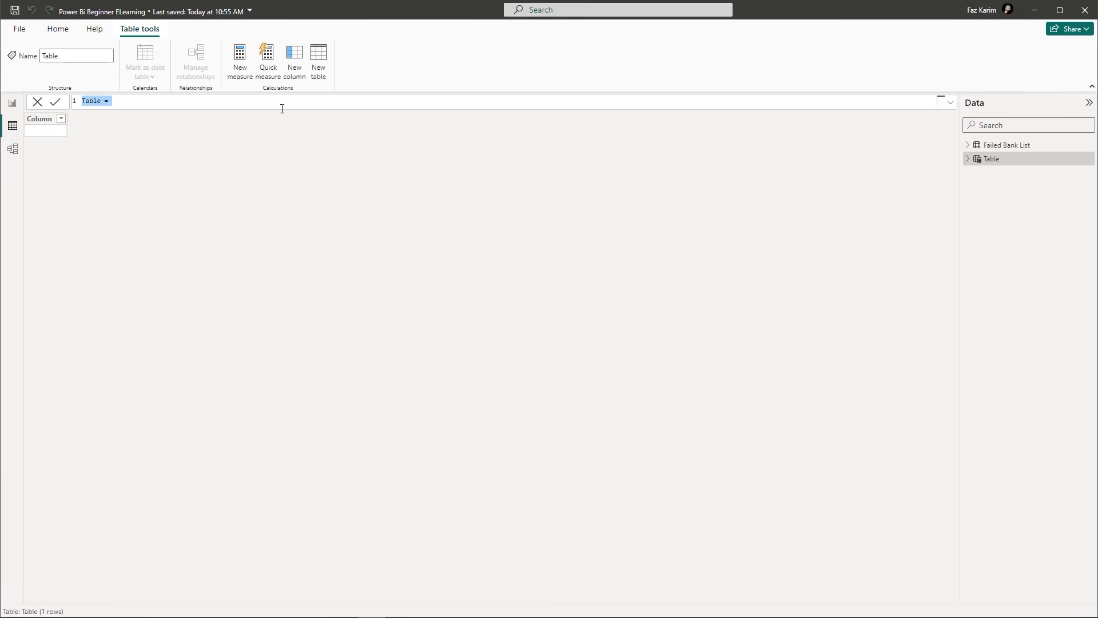
Create a calculated table named Calendar with the formula CALENDARAUTO().
key(BackSpace)
text(Calendar = cal)
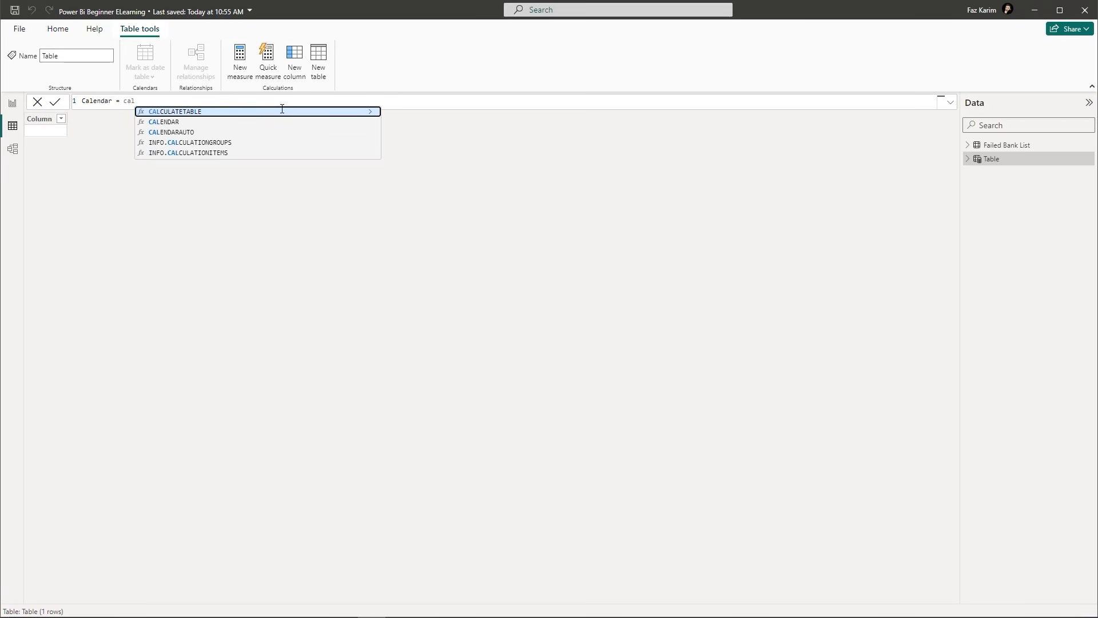
key(Down)
key(Down)
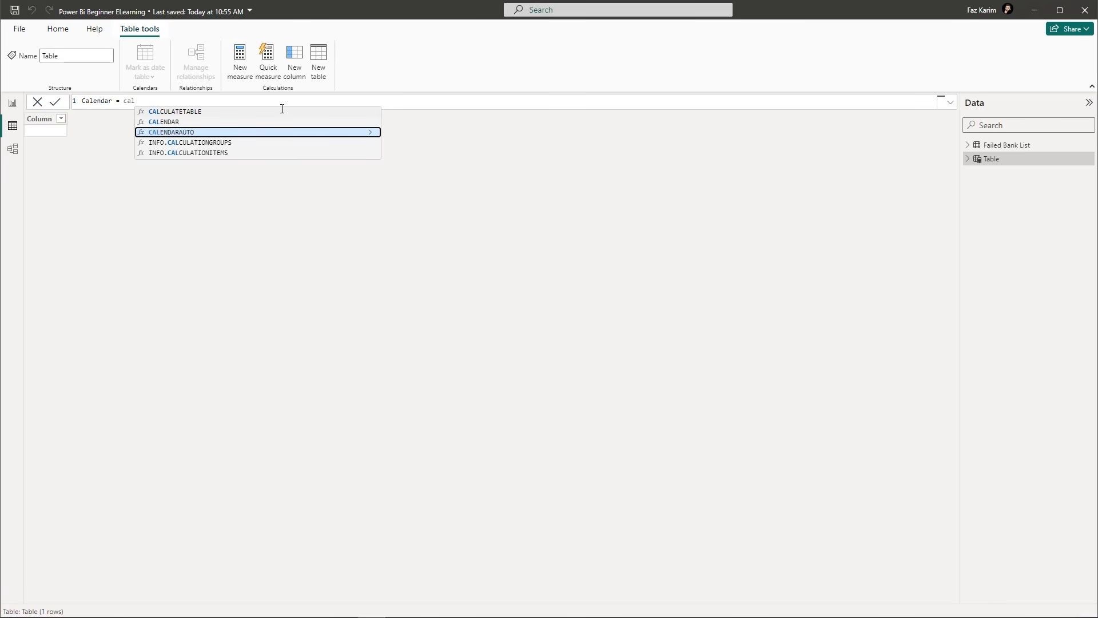
key(Tab)
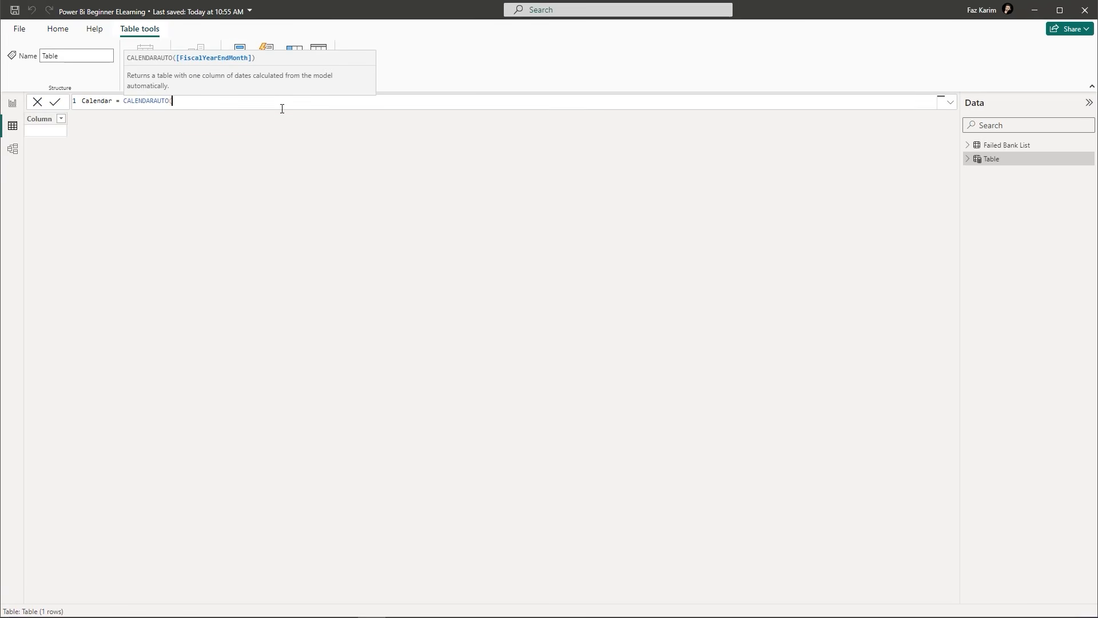
text())
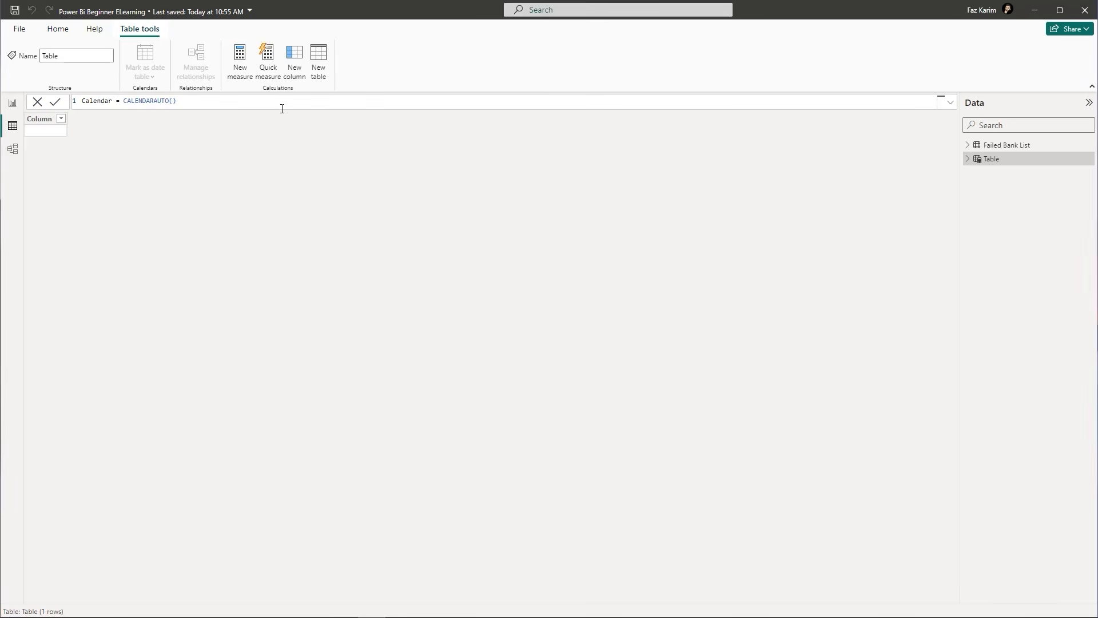
key(Return)
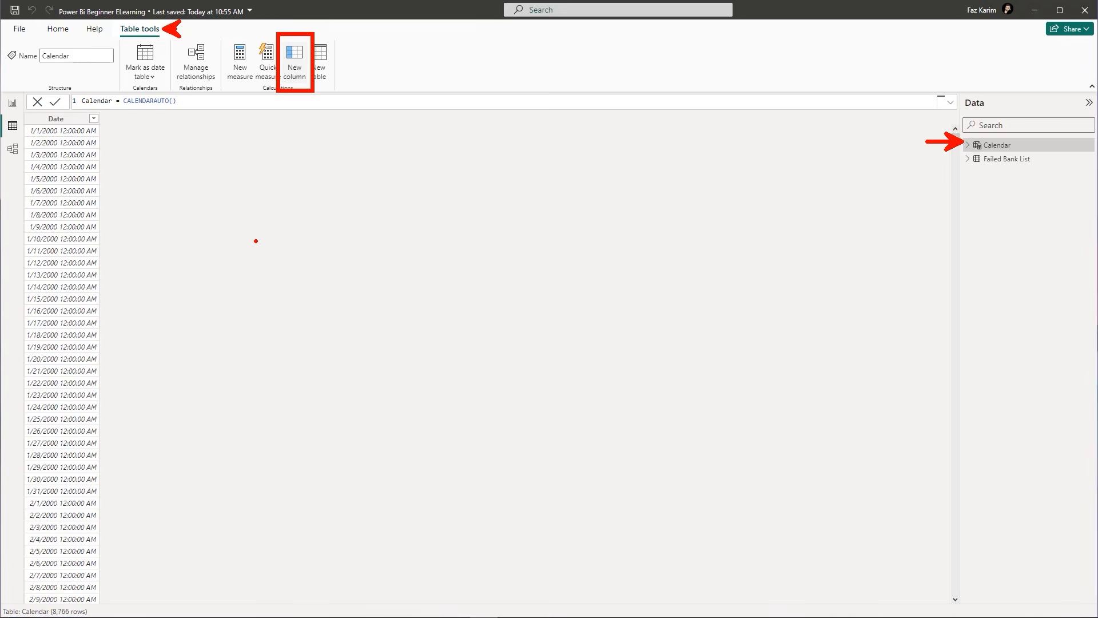
Add a calculated column to the Calendar table with the formula Month = MONTH('Calendar'[Date]).
click(303, 74)
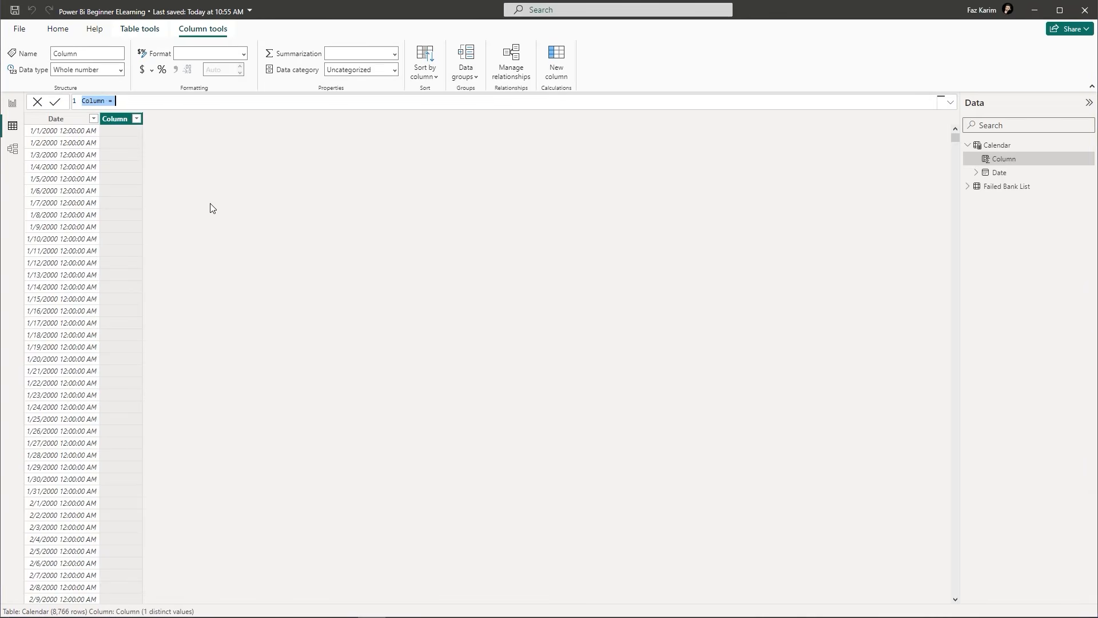
key(BackSpace)
text(Month = mont)
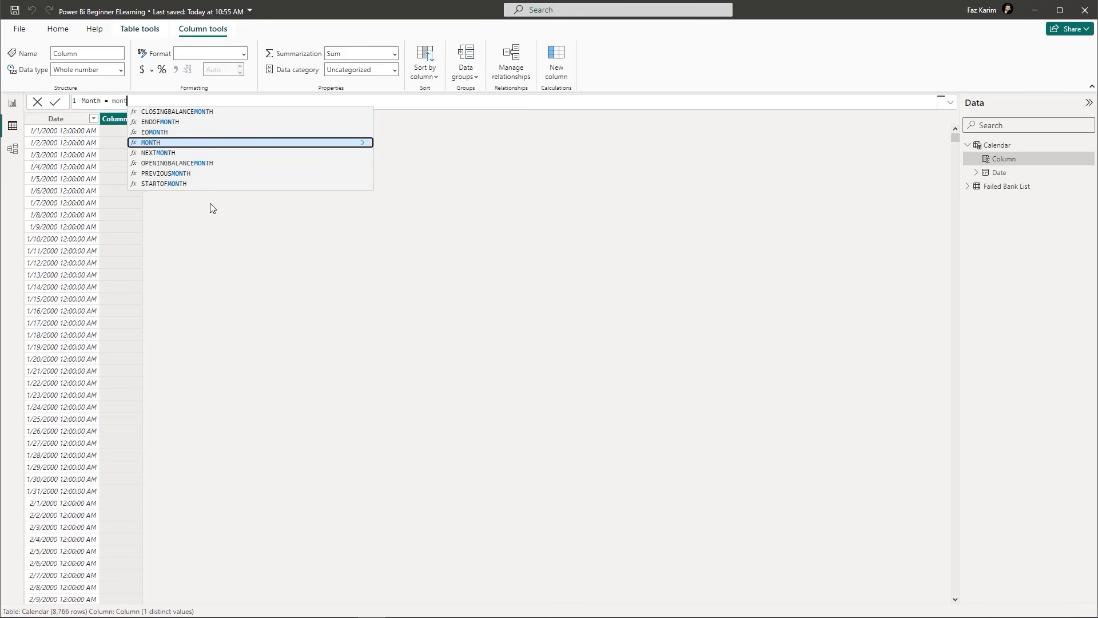
key(Tab)
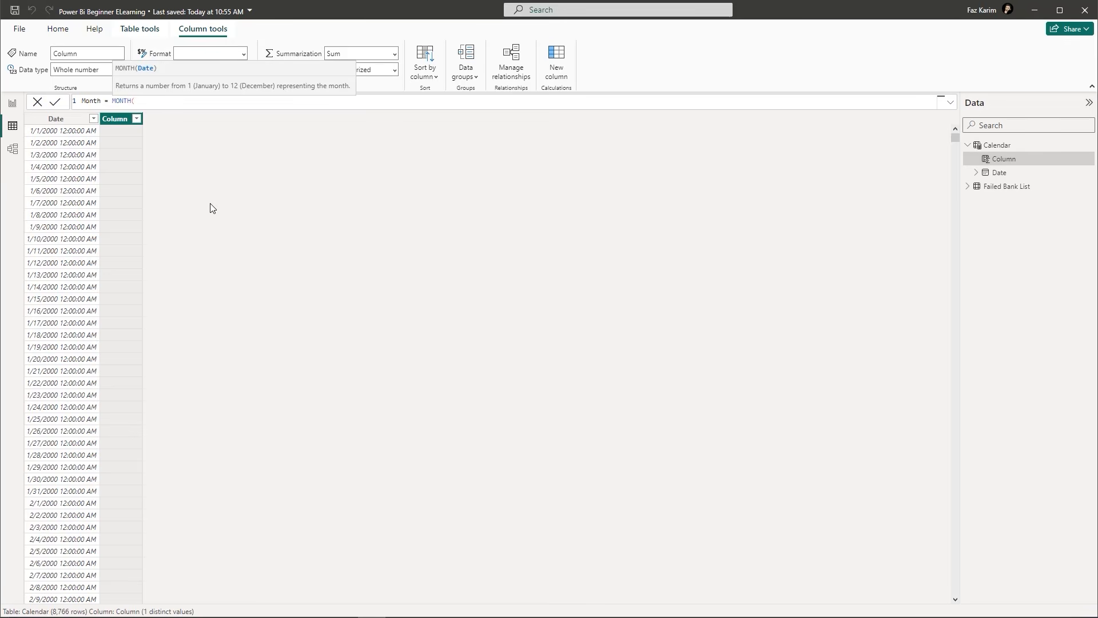
text(ca)
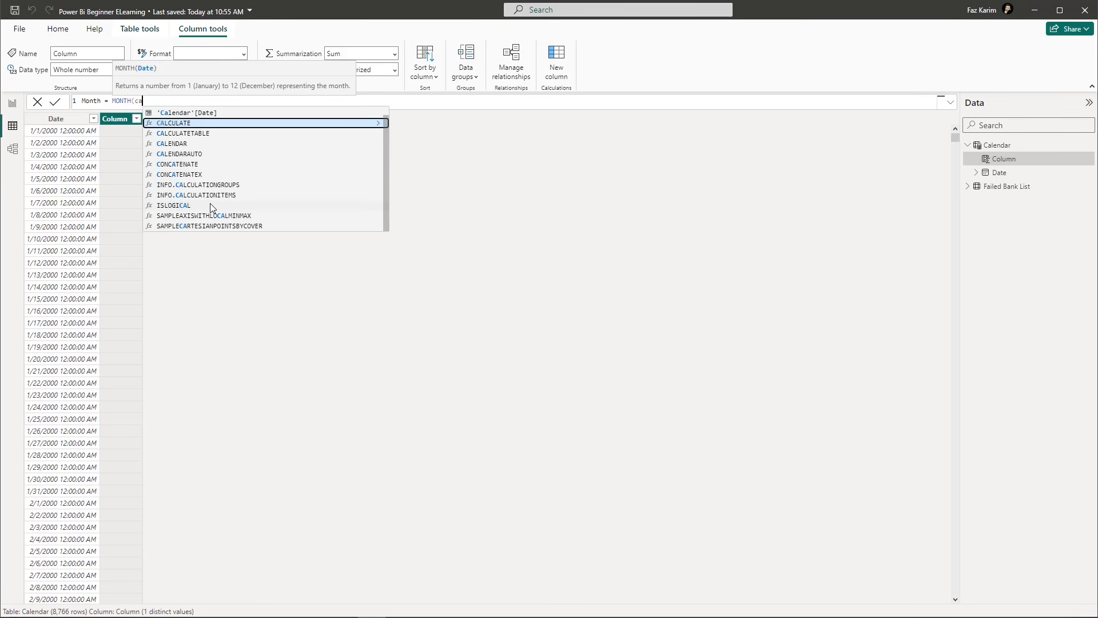
key(Up)
key(Tab)
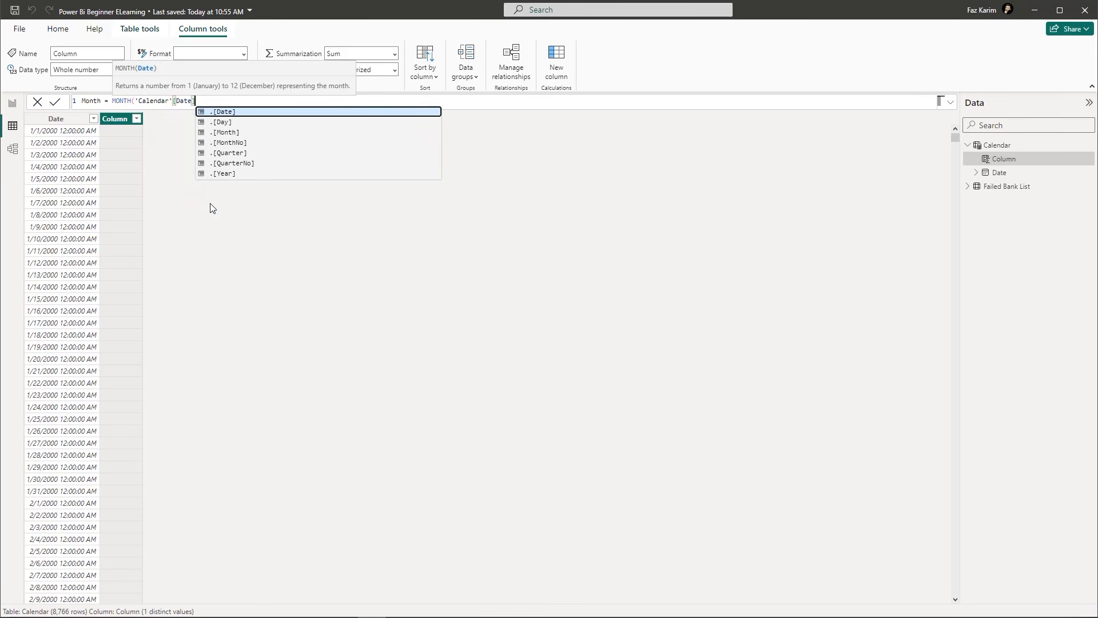
text())
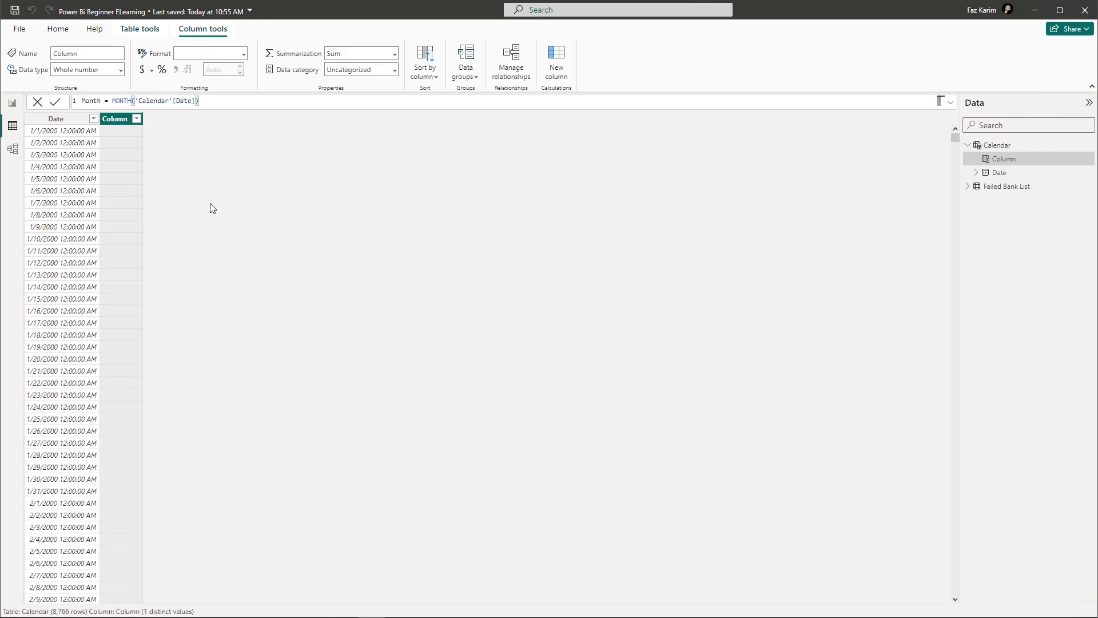
key(Return)
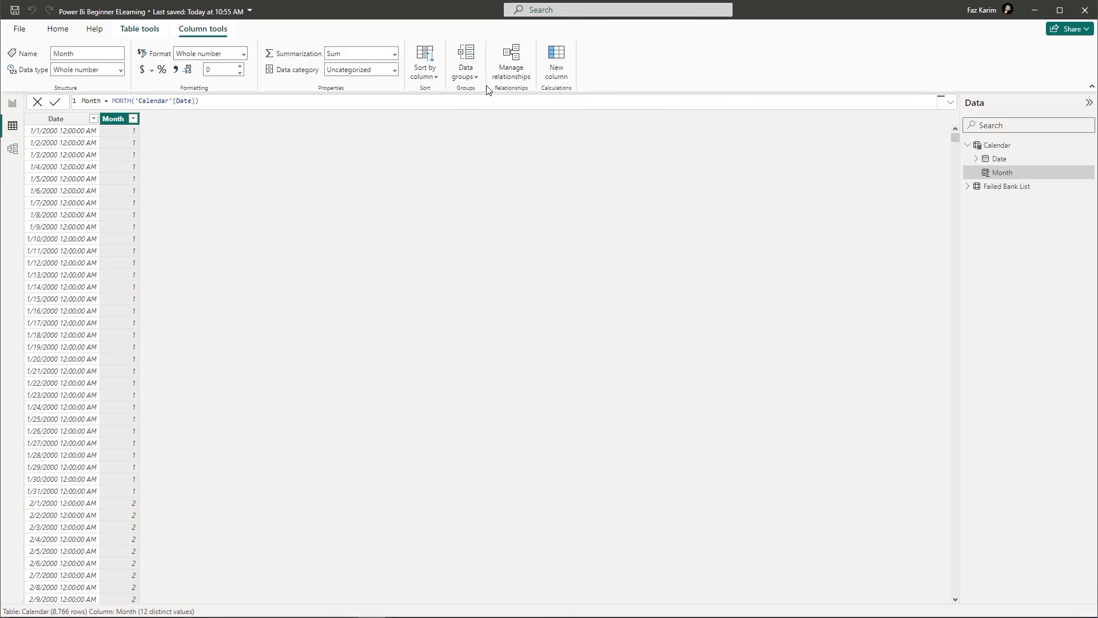
Add another calculated column to the Calendar table and begin its formula with MonthName = FORMAT(.
click(552, 74)
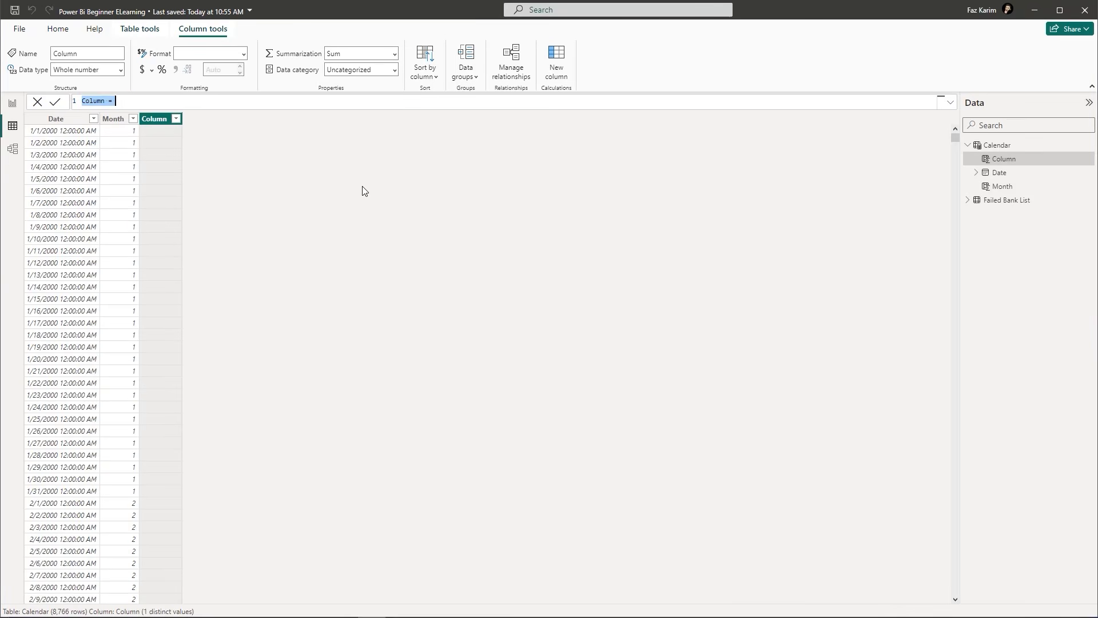
text(MonthM)
text(ame = form)
key(Tab)
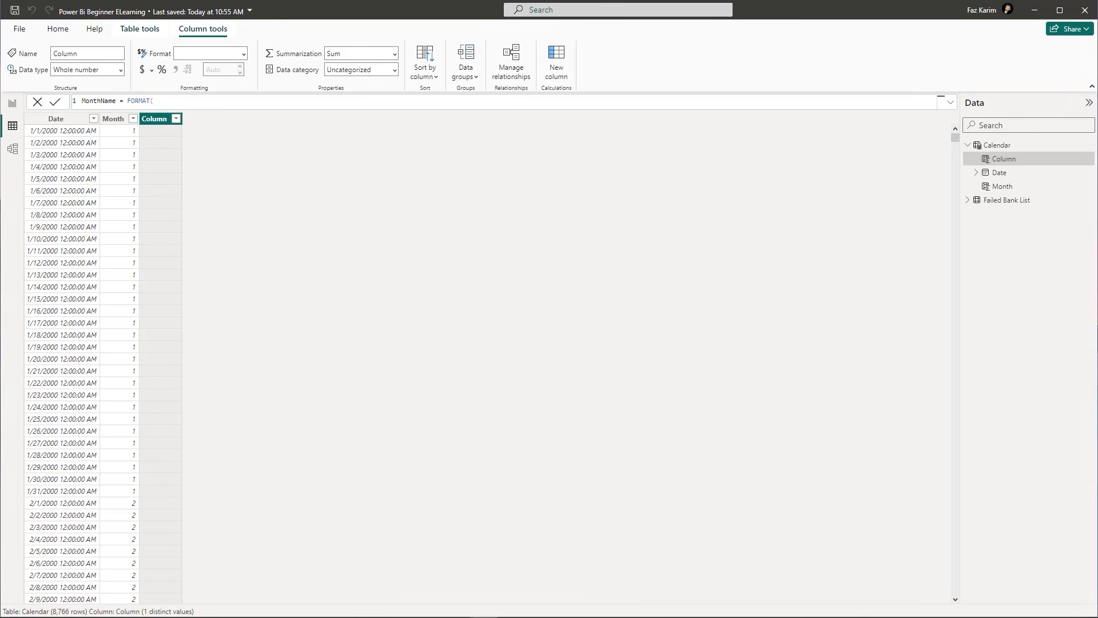
Switch to the browser, read the mmm and mmmm month codes and the description of the DAX FORMAT function, then minimize the browser.
drag(376, 0, 639, 118)
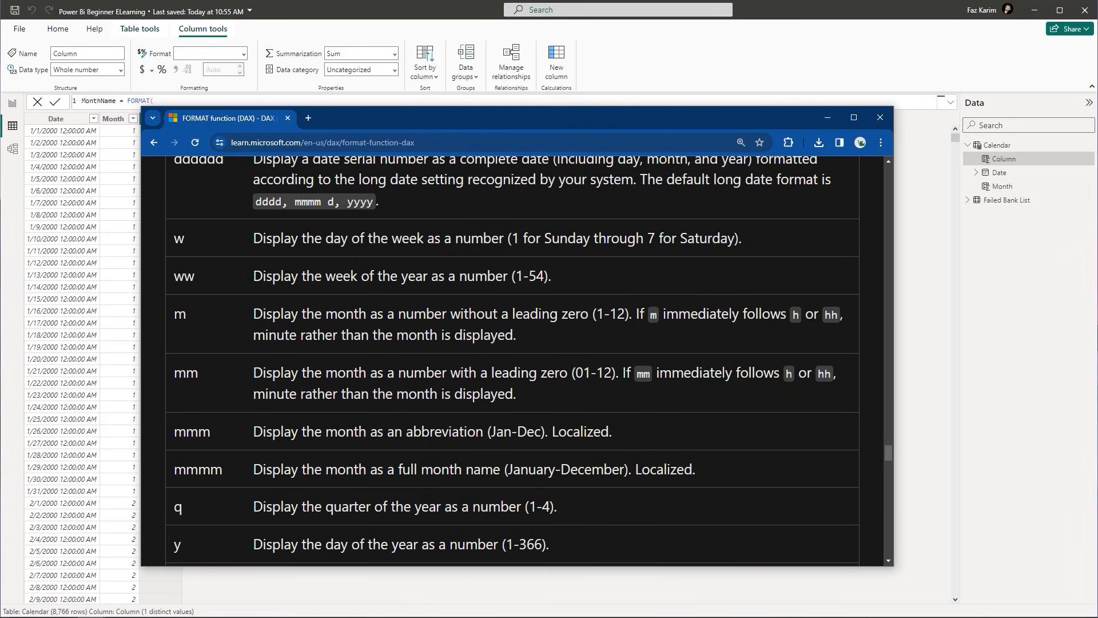
drag(211, 434, 173, 435)
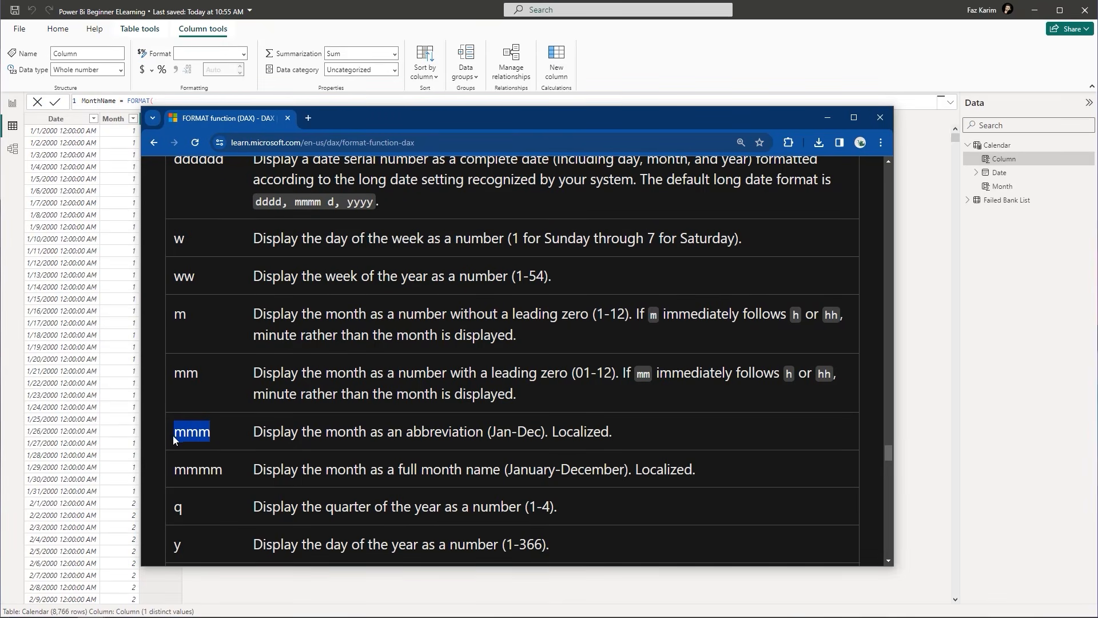
drag(226, 470, 178, 470)
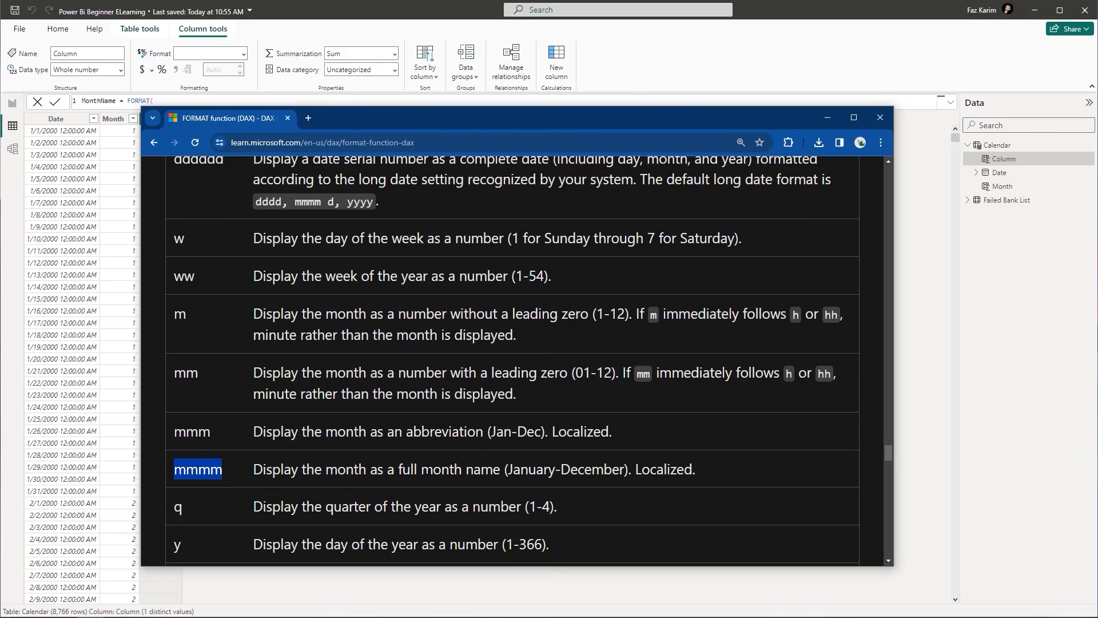
scroll(422, 469, up, 15)
scroll(426, 466, up, 15)
scroll(424, 462, up, 20)
scroll(424, 461, down, 5)
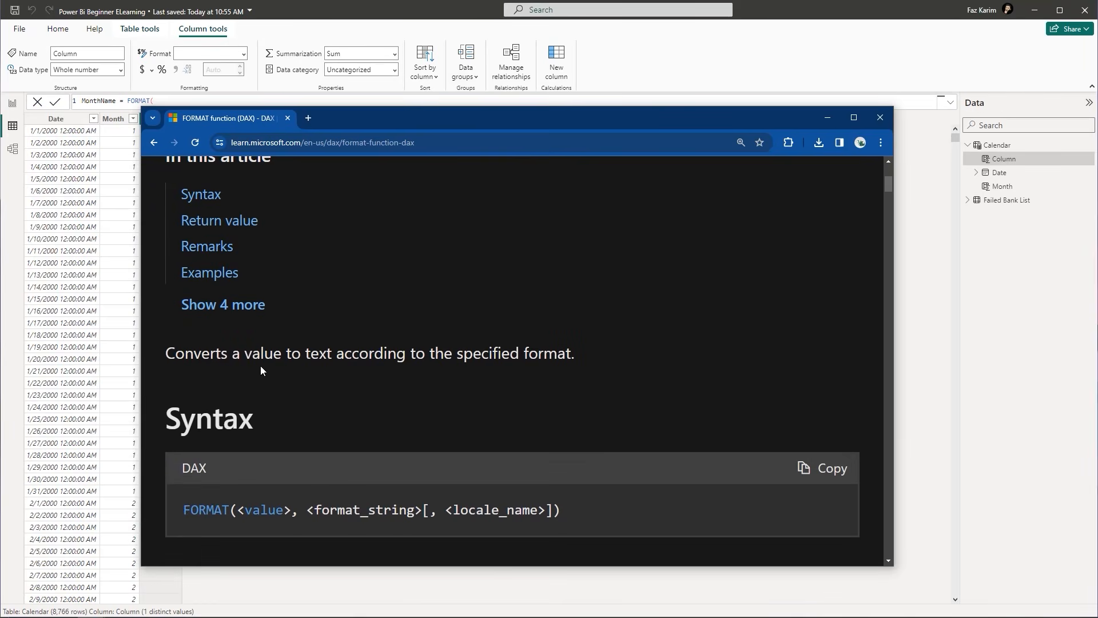
drag(578, 358, 164, 355)
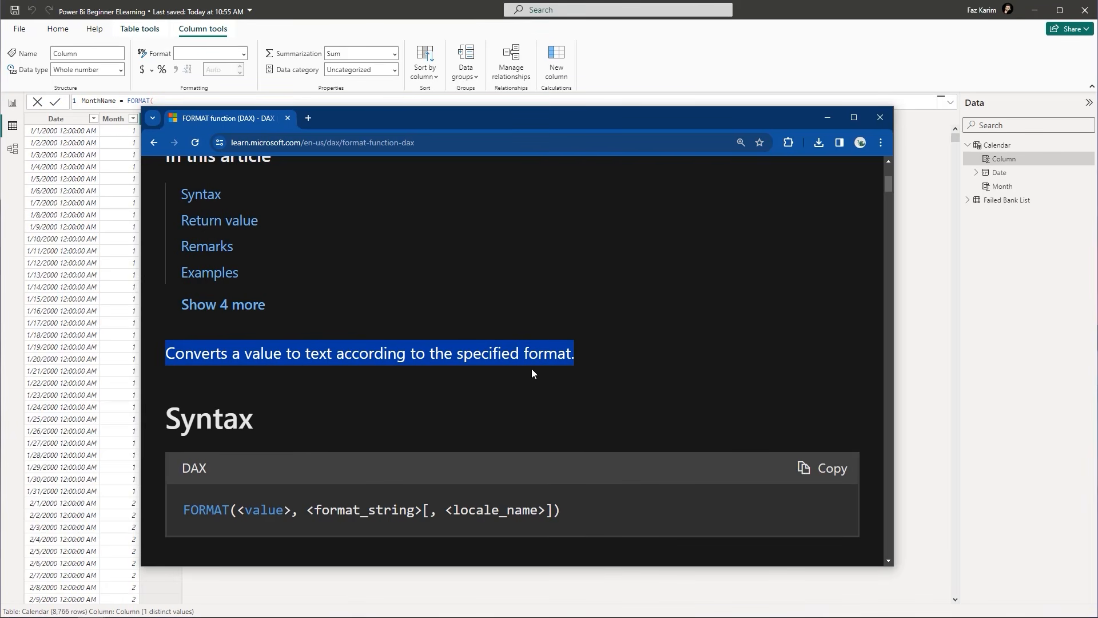
click(827, 117)
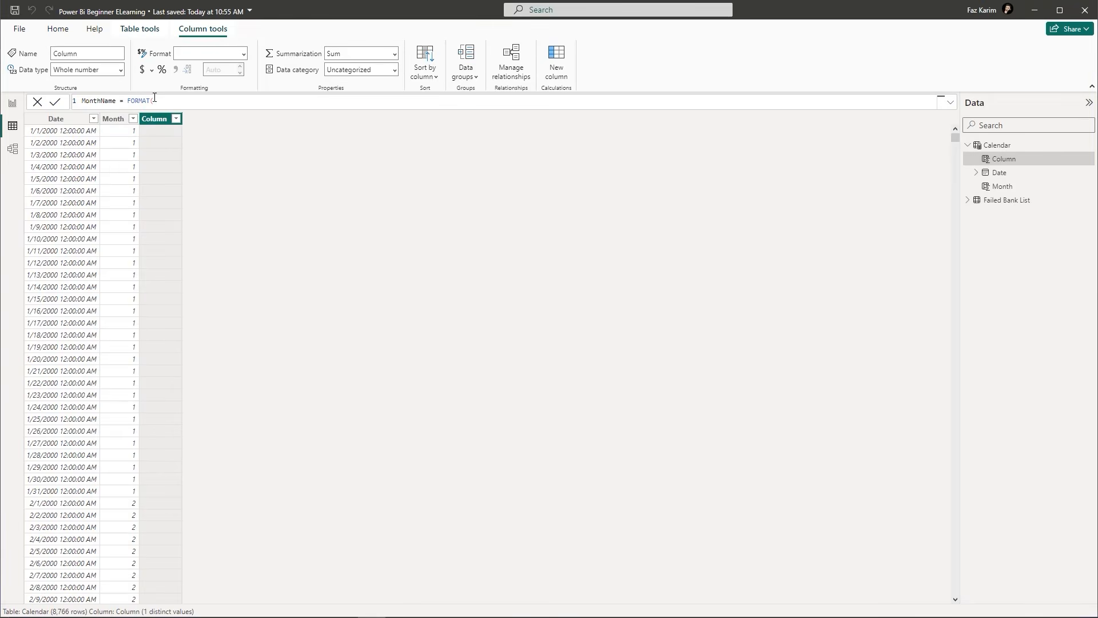
Complete the MonthName column formula with 'Calendar'[Date] as the value and "mmmm" as the format, and commit it.
text(ca)
click(191, 114)
key(BackSpace)
key(BackSpace)
key(BackSpace)
key(BackSpace)
key(BackSpace)
key(BackSpace)
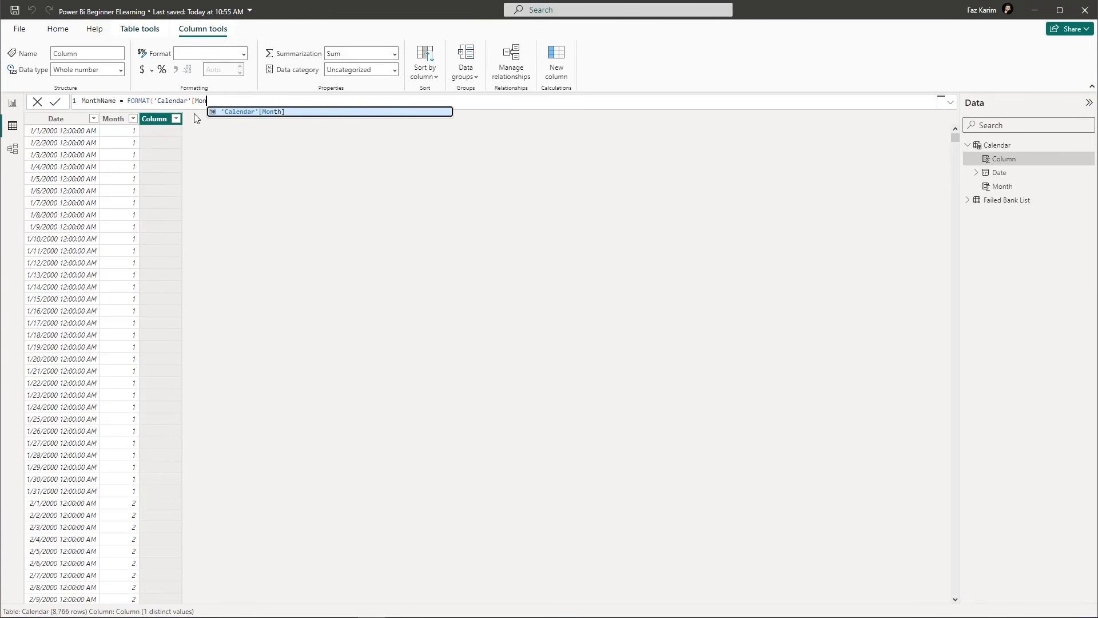
click(197, 112)
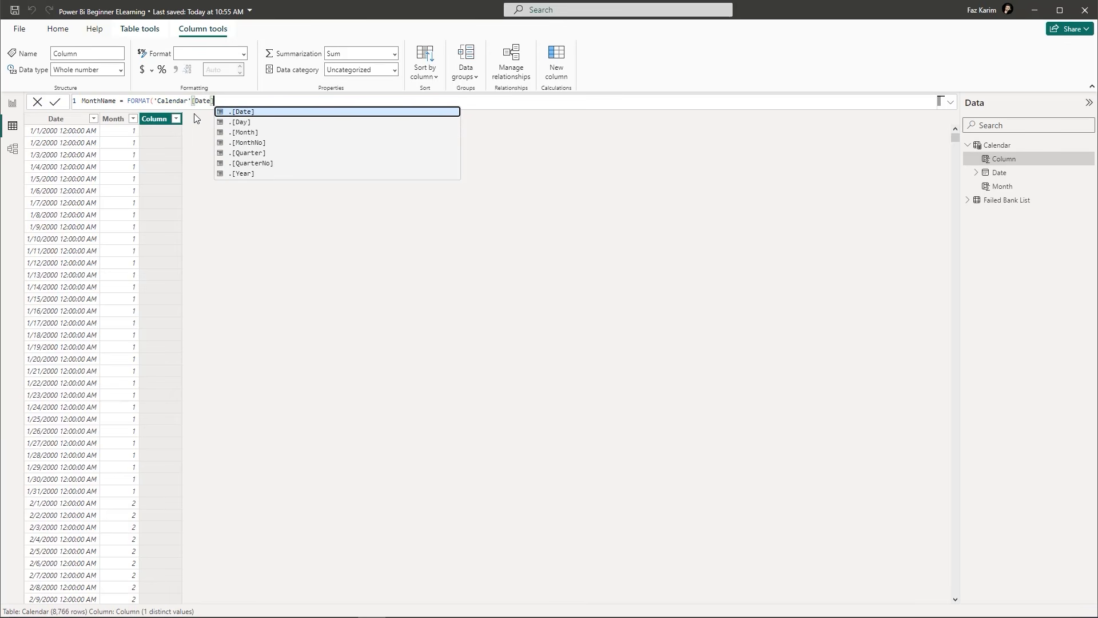
text(,)
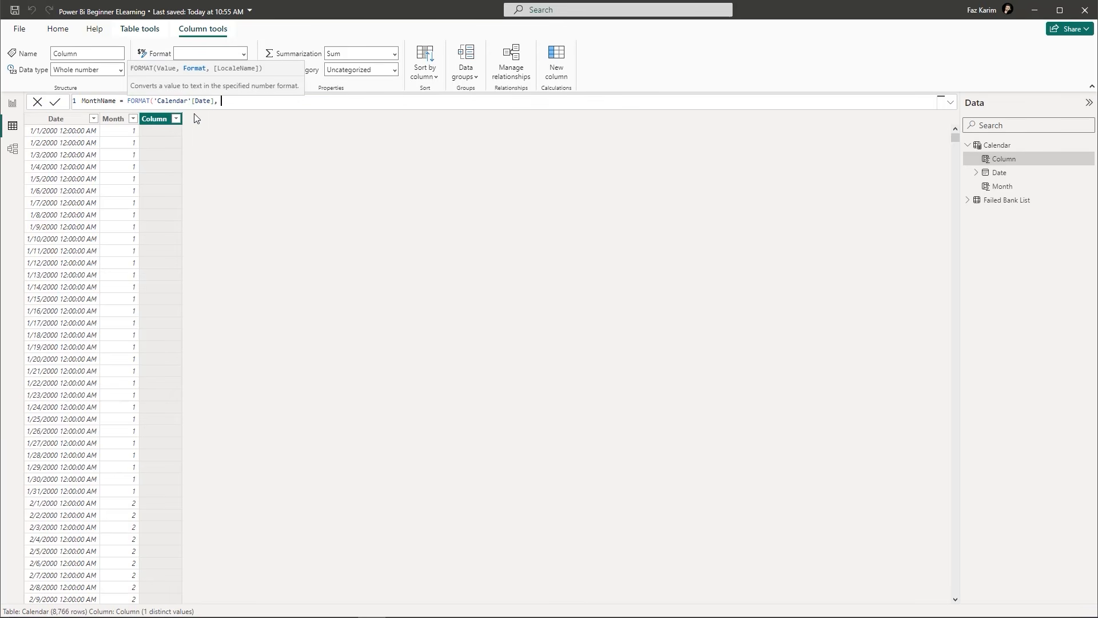
text( "mmmm"))
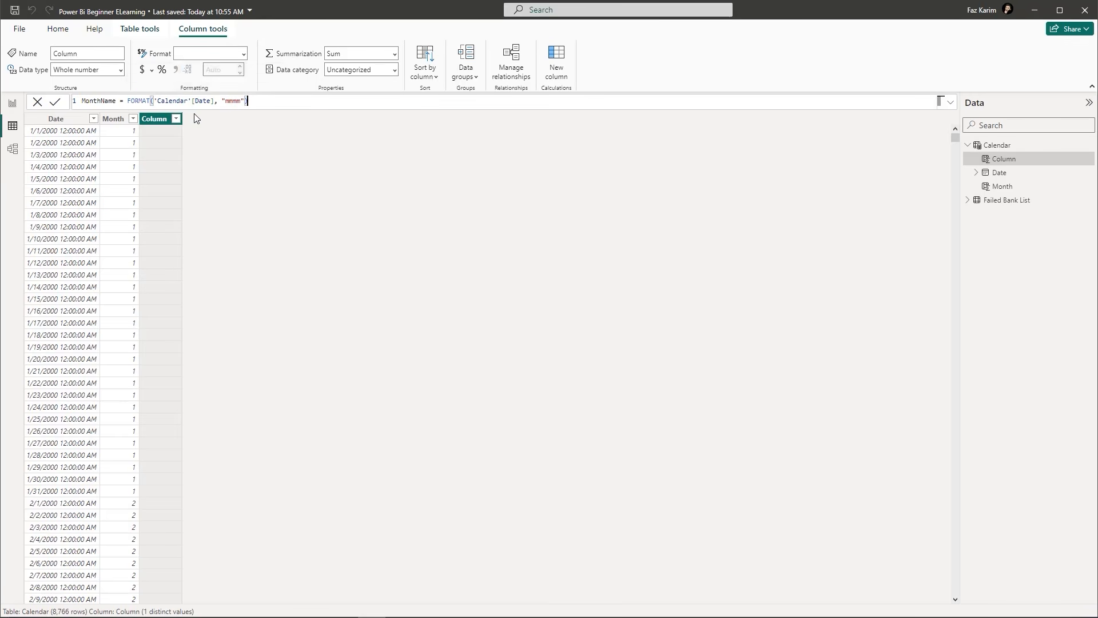
key(Return)
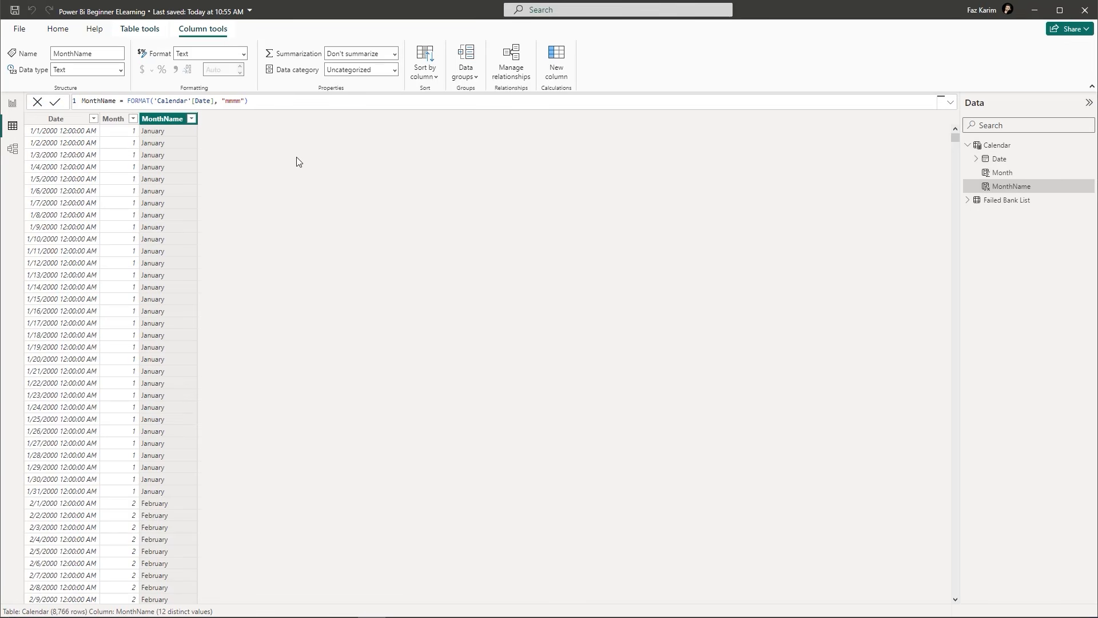
Add a calculated column to the Calendar table with the formula Year = YEAR('Calendar'[Date]).
click(559, 73)
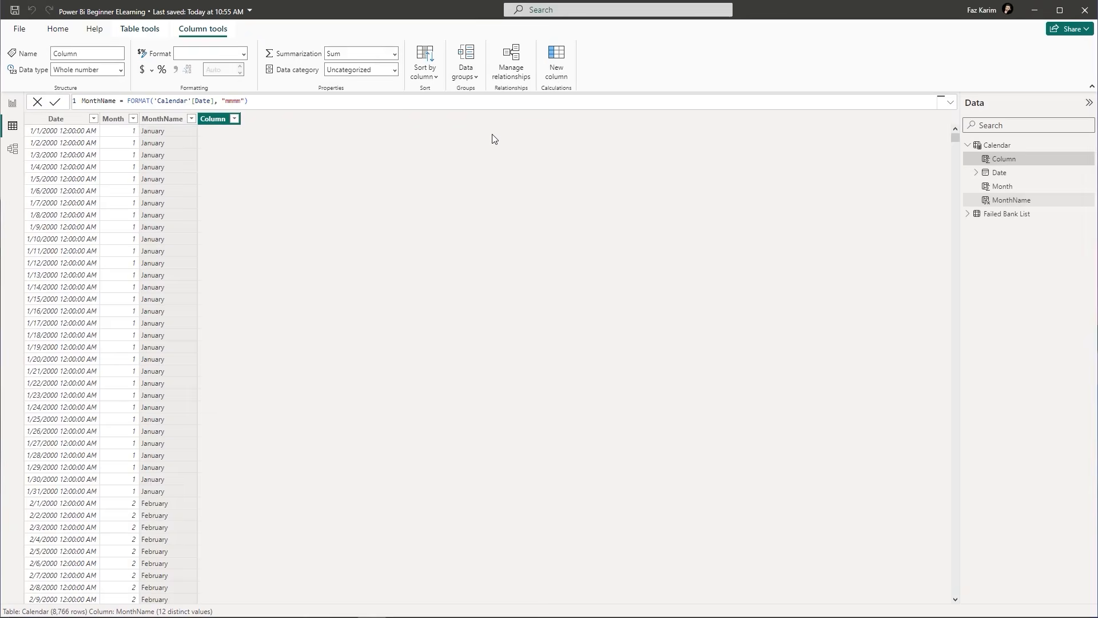
text(Y)
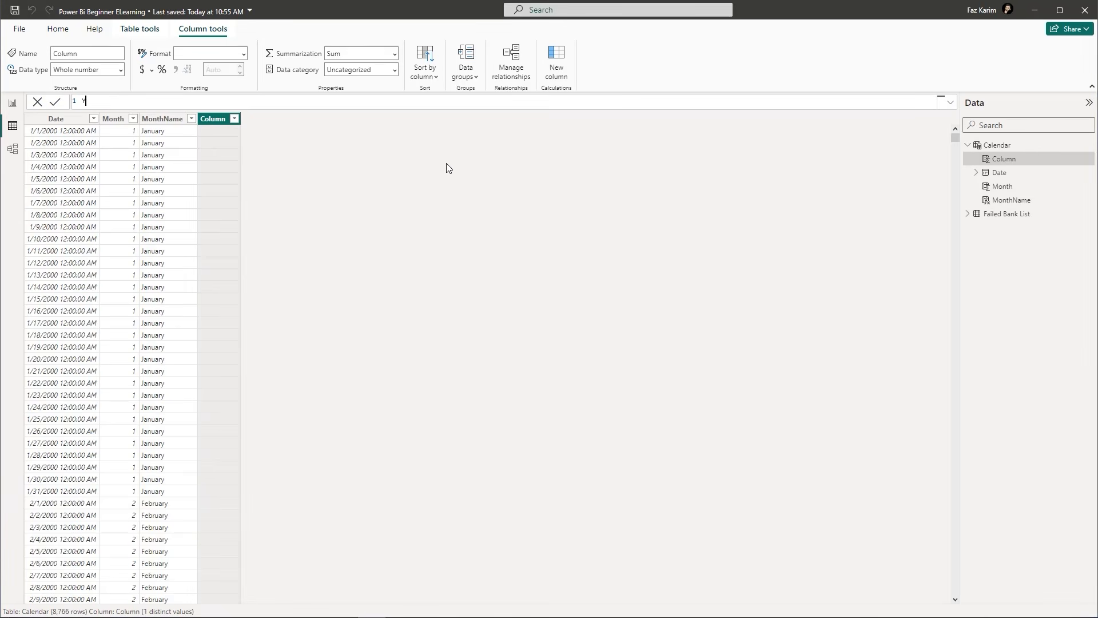
text(ear = year)
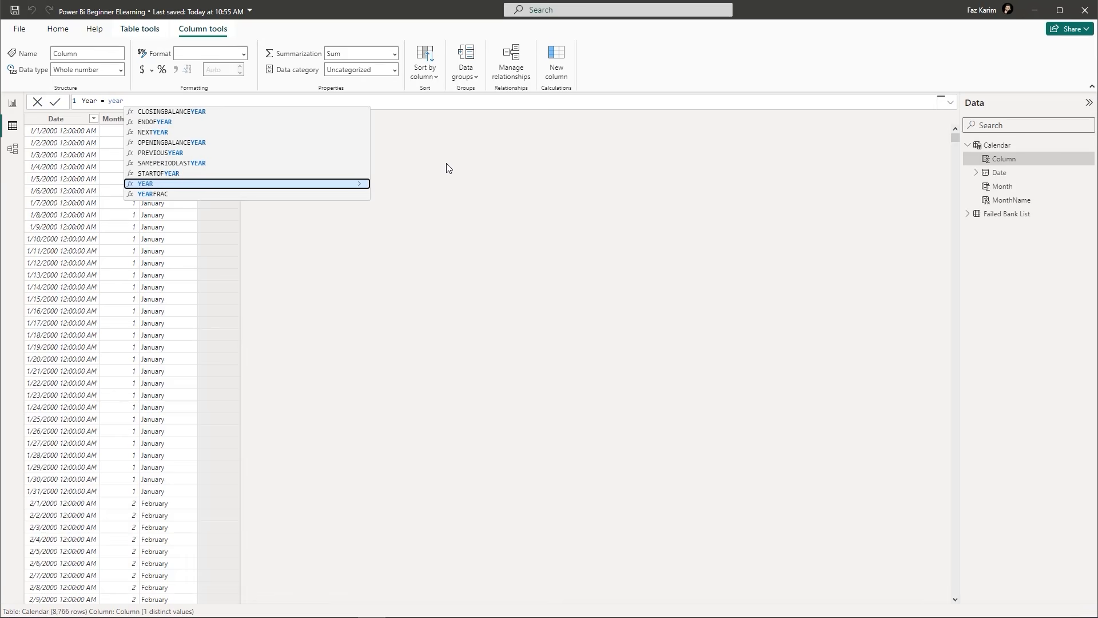
key(Tab)
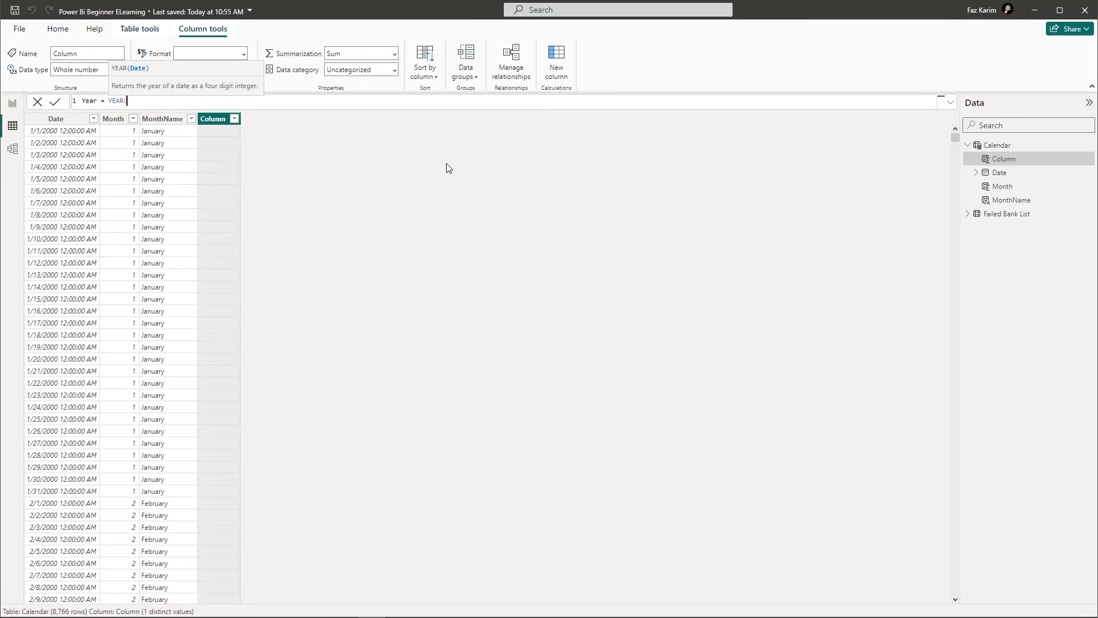
text(ca)
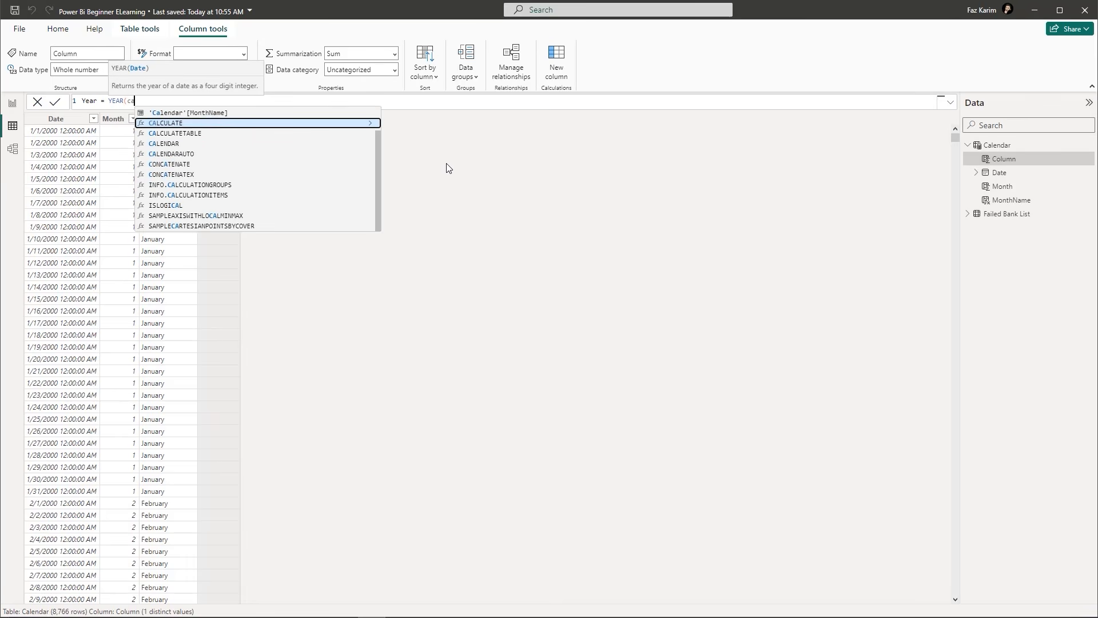
text(l)
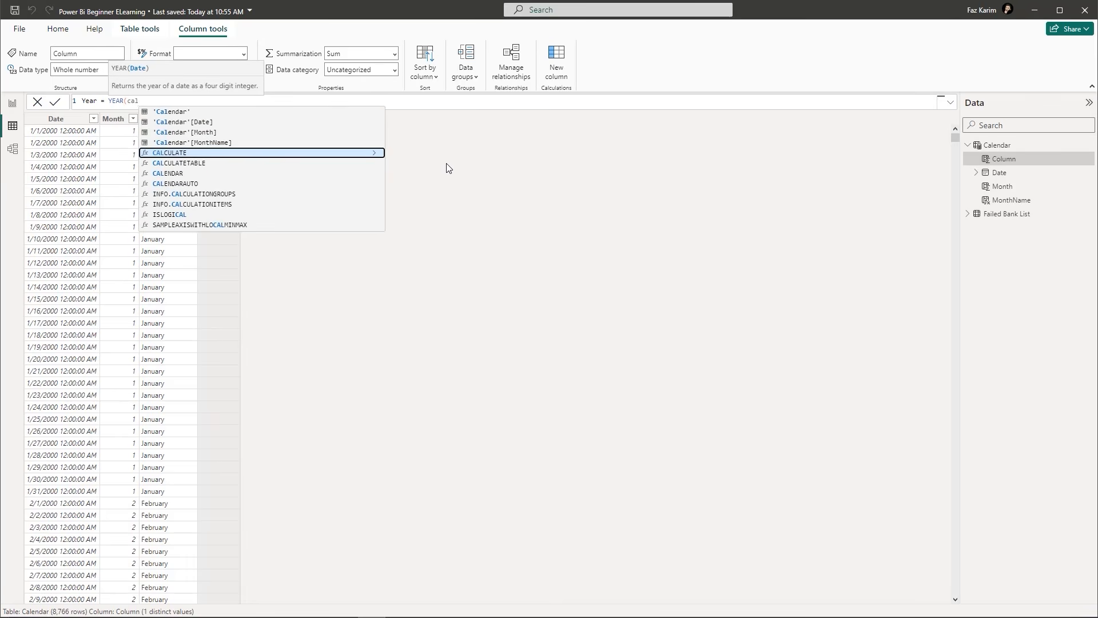
key(Up)
key(Up)
key(Up)
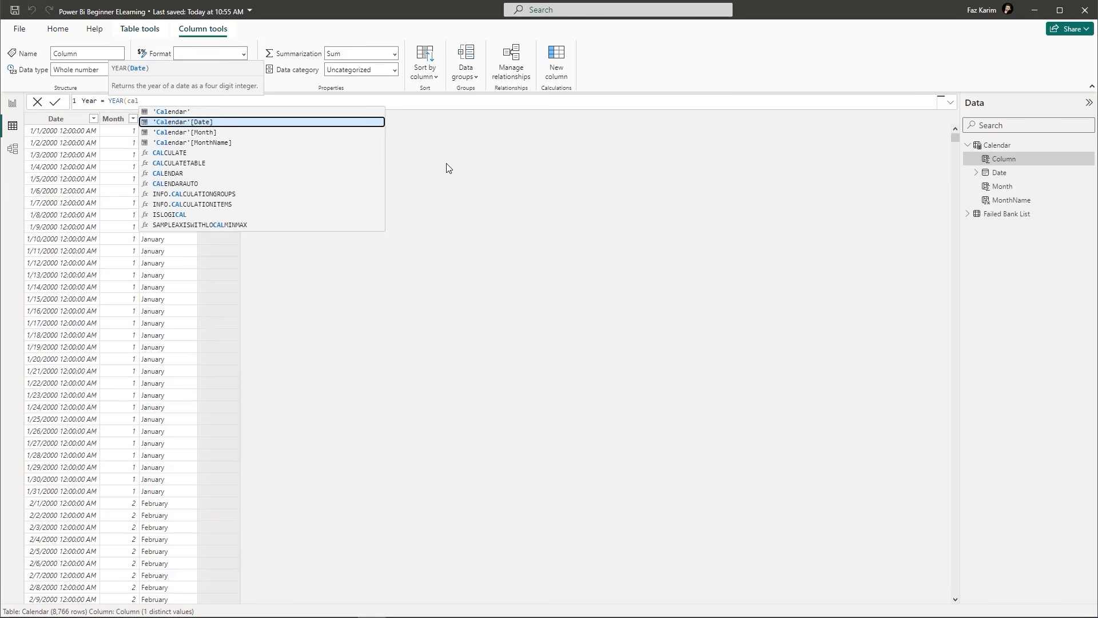
key(Tab)
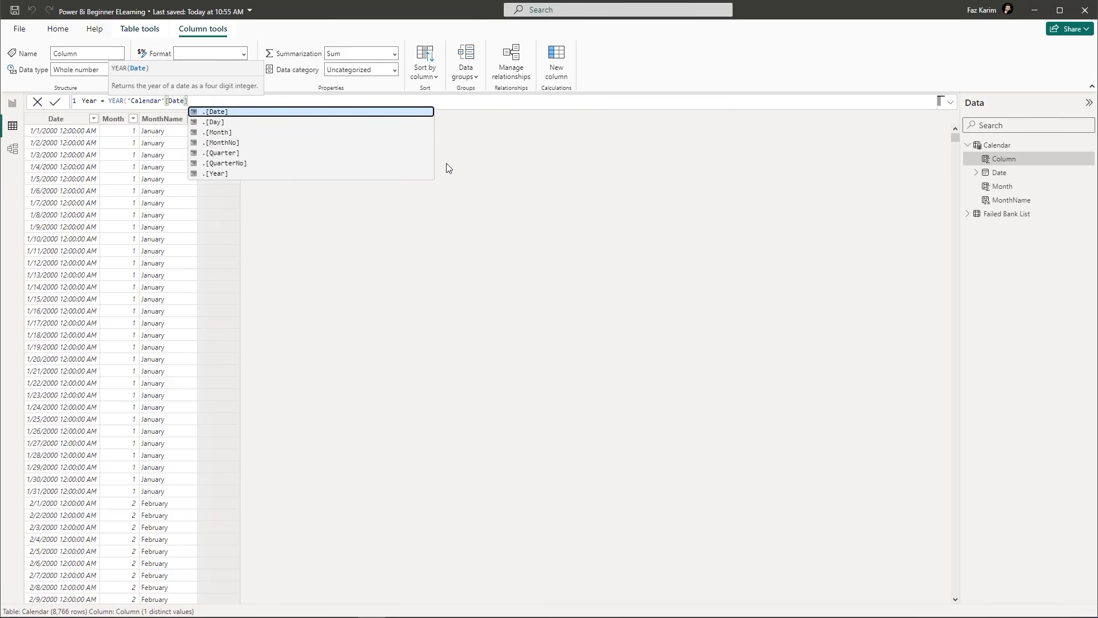
text())
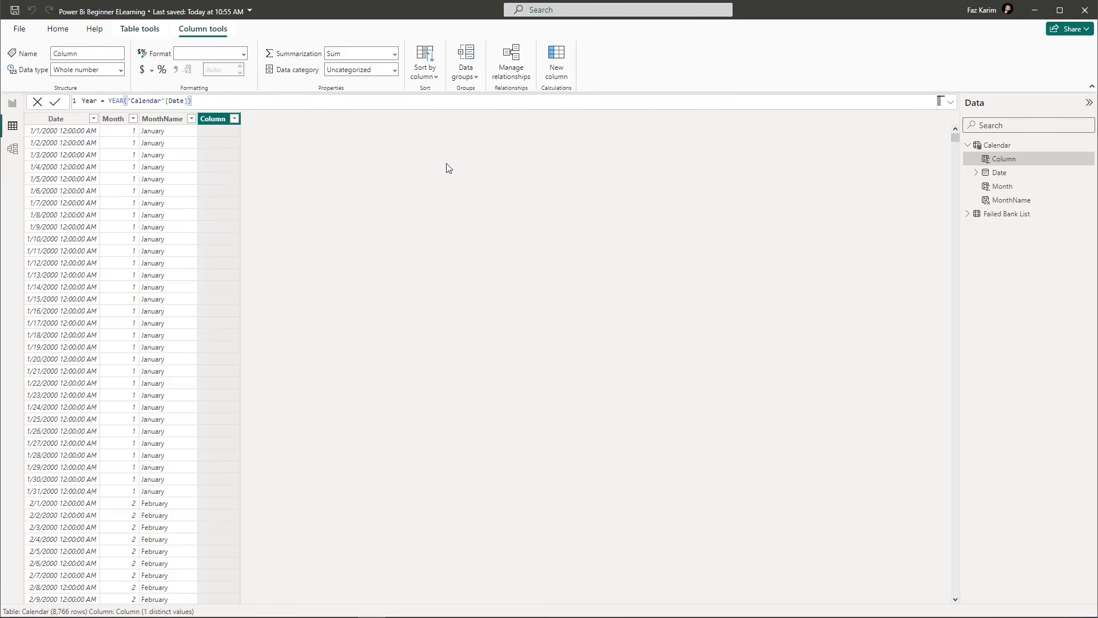
key(Return)
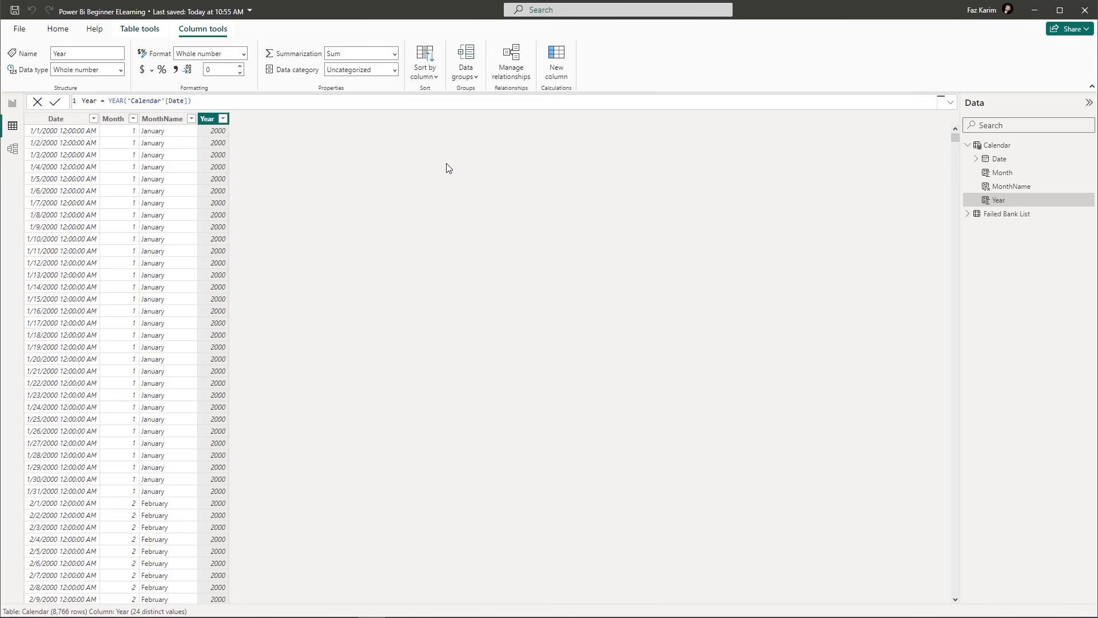
Switch to Report view and collapse the Calendar table's field list.
click(14, 104)
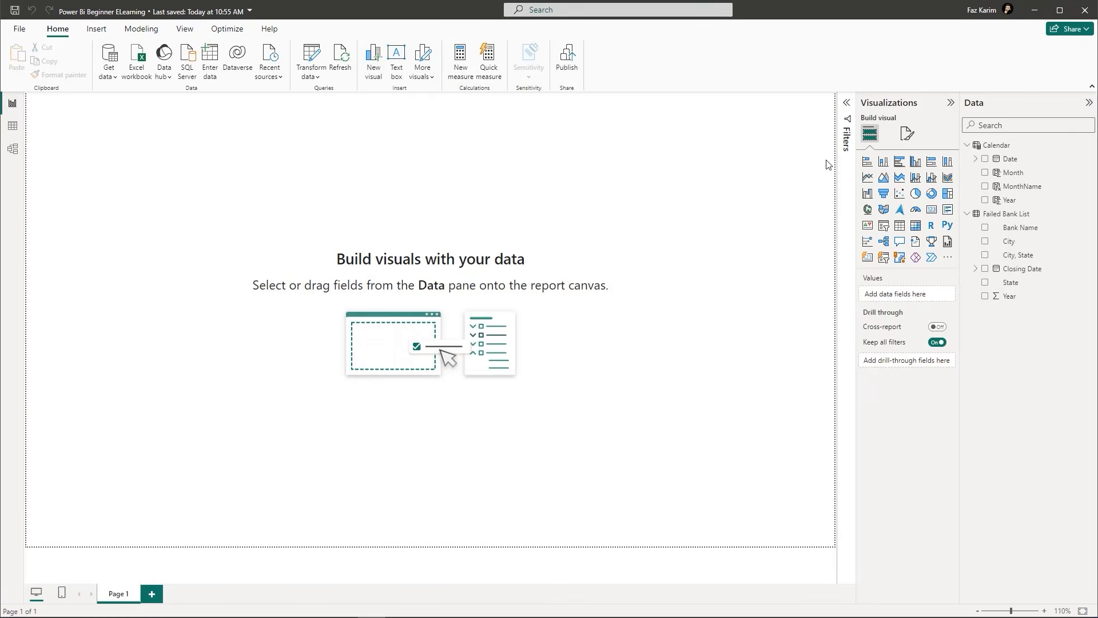
click(966, 146)
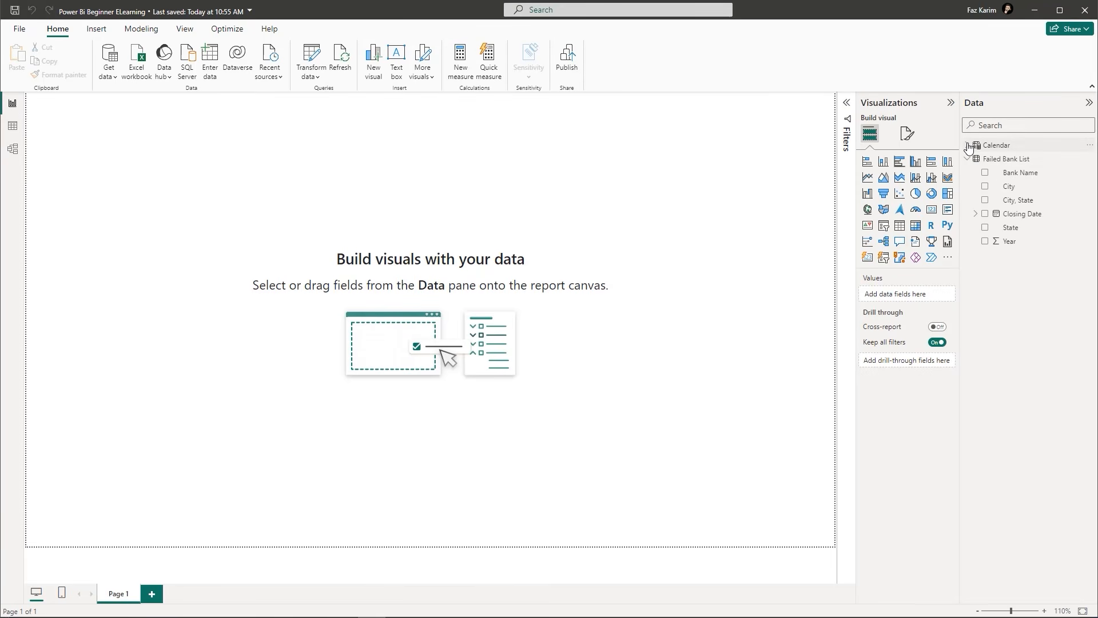
Examine the rows and columns of the Calendar and Failed Bank List tables in the table view.
click(967, 161)
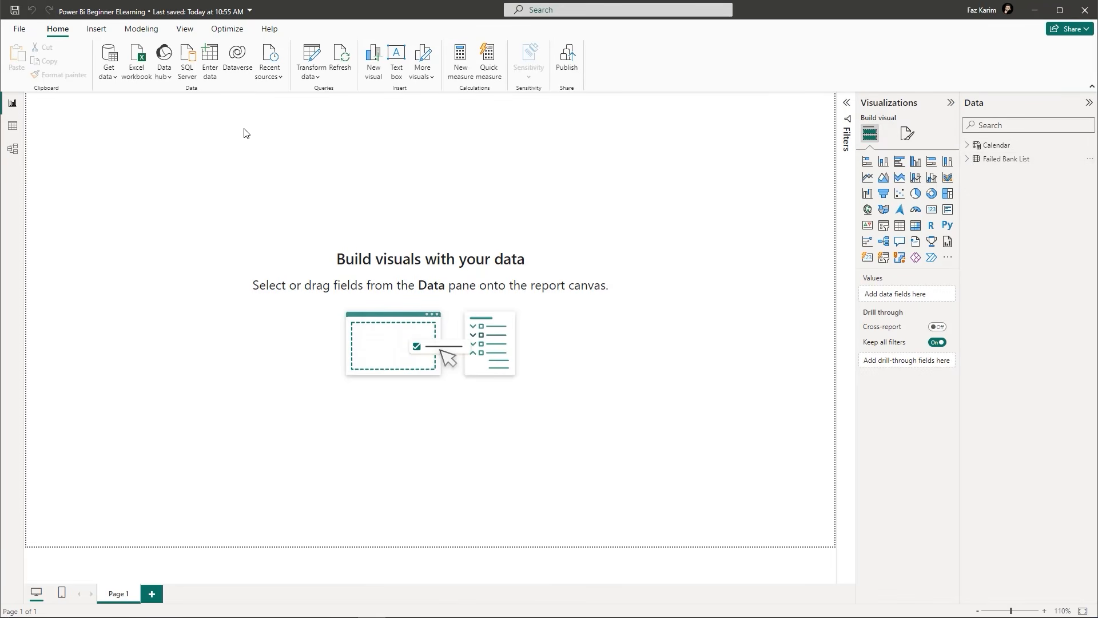
click(14, 132)
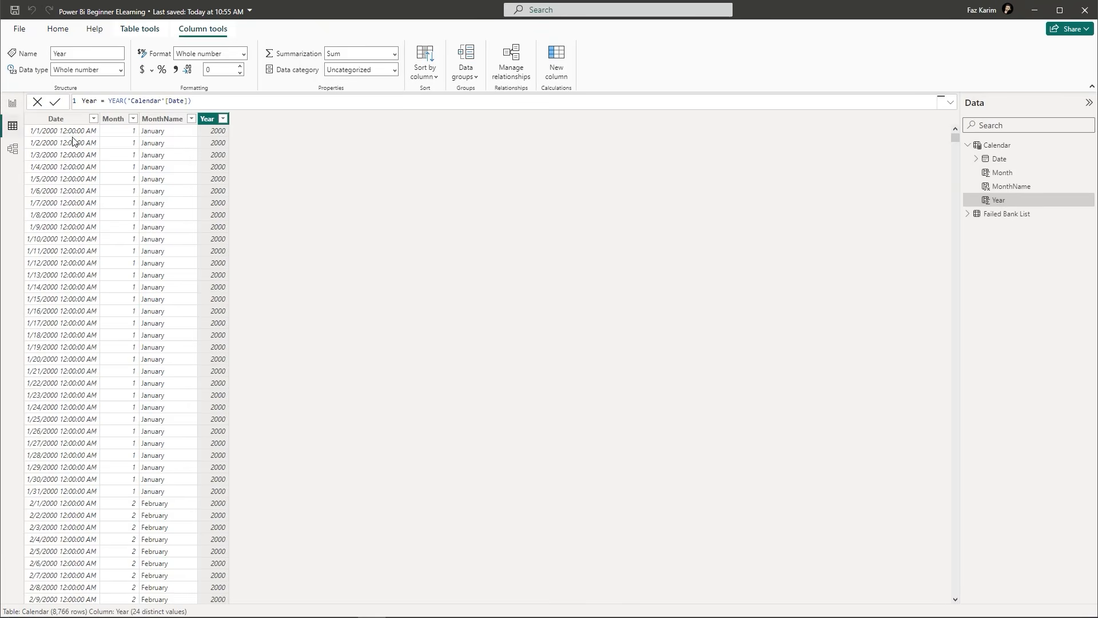
click(972, 147)
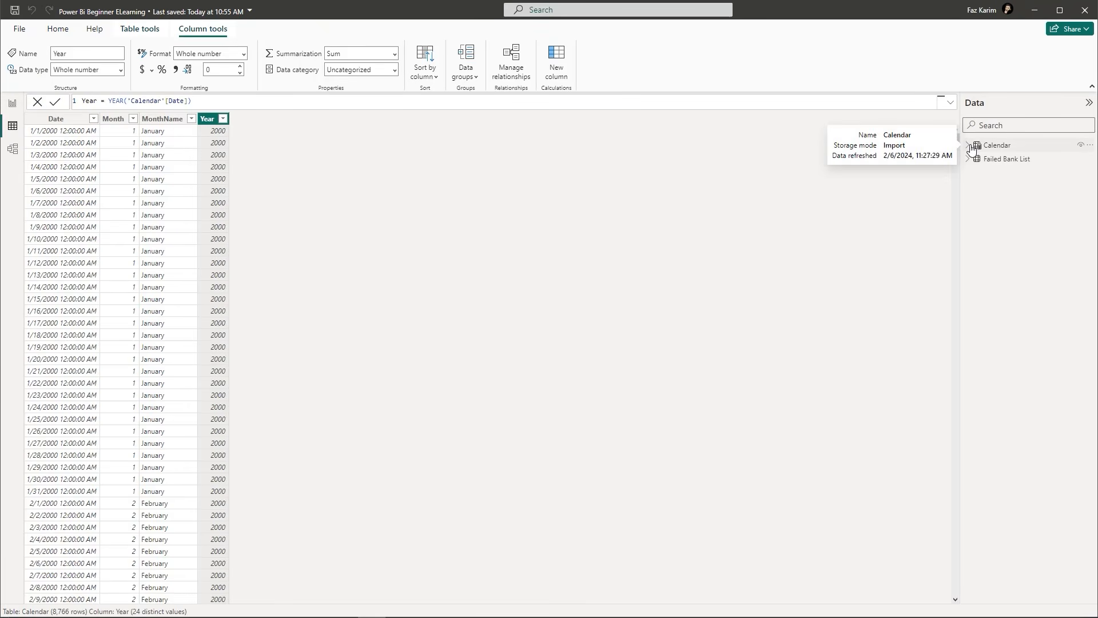
click(974, 163)
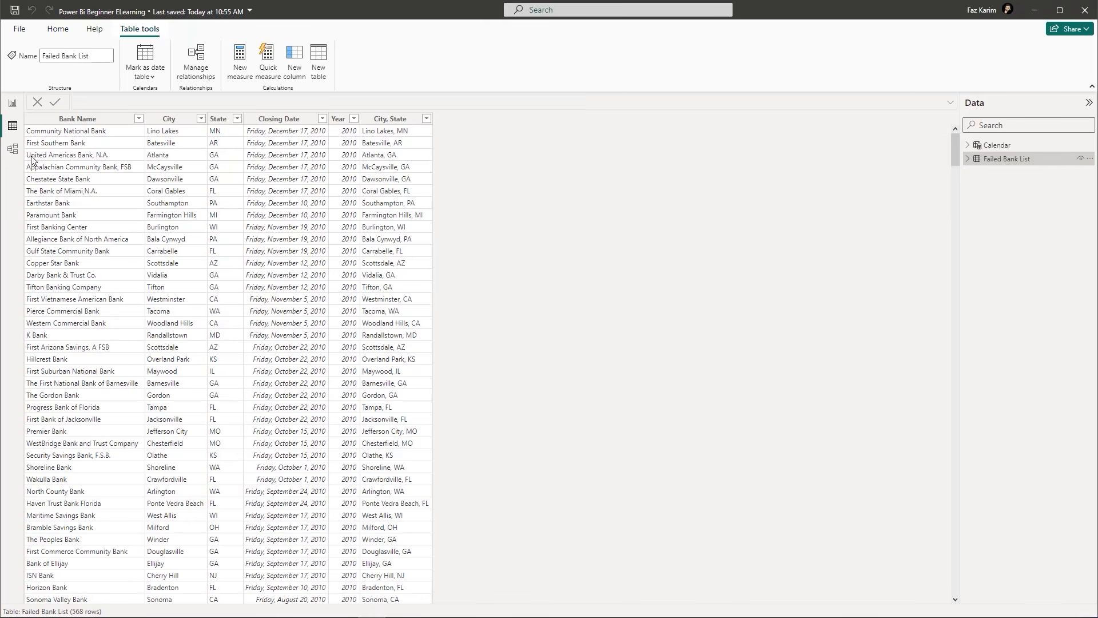
In the model view, separate the Calendar table from Failed Bank List and lengthen both table cards.
click(10, 157)
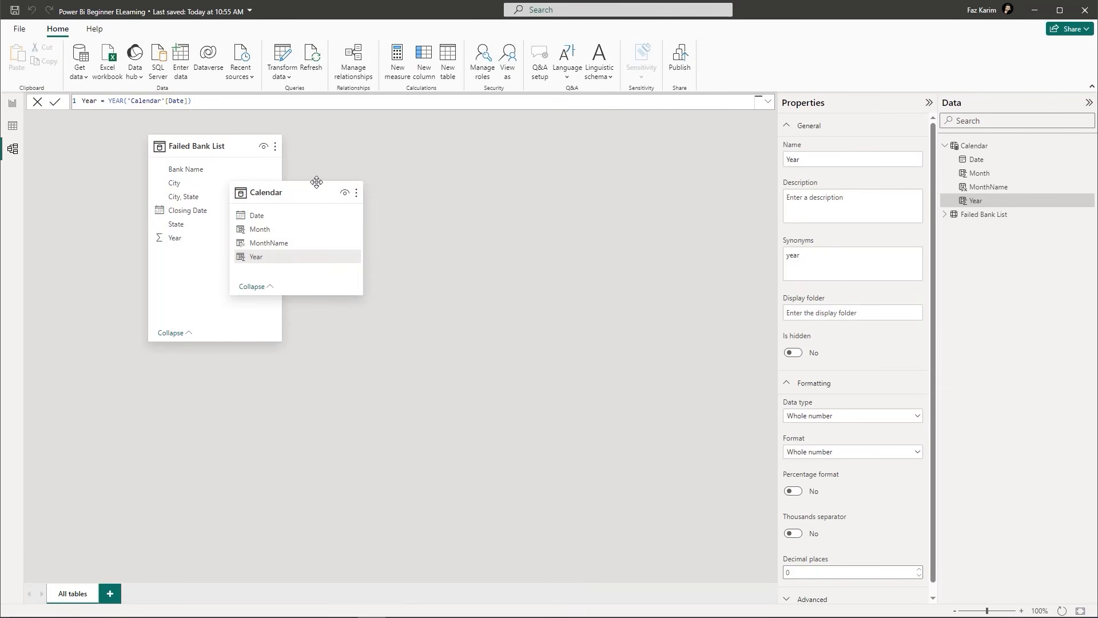
drag(326, 193, 555, 162)
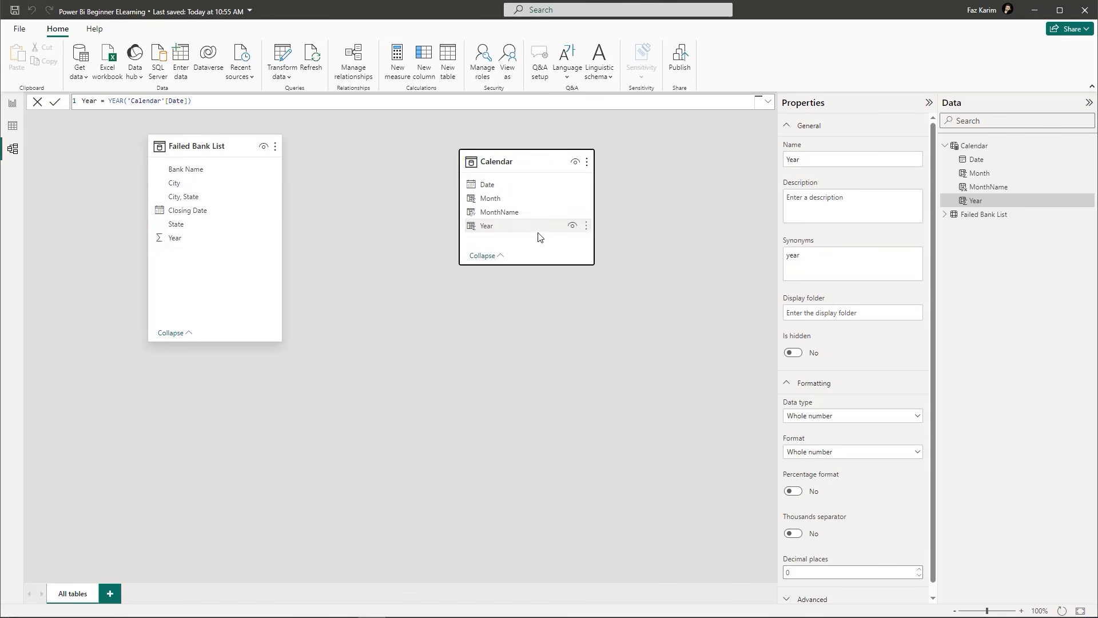
drag(535, 265, 541, 329)
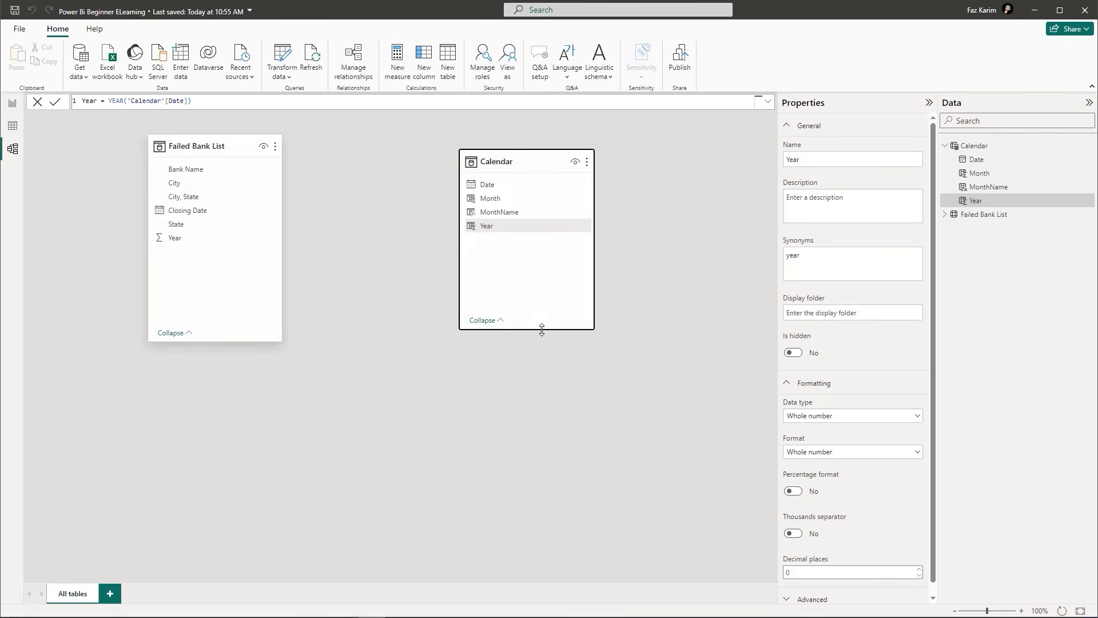
drag(258, 339, 257, 410)
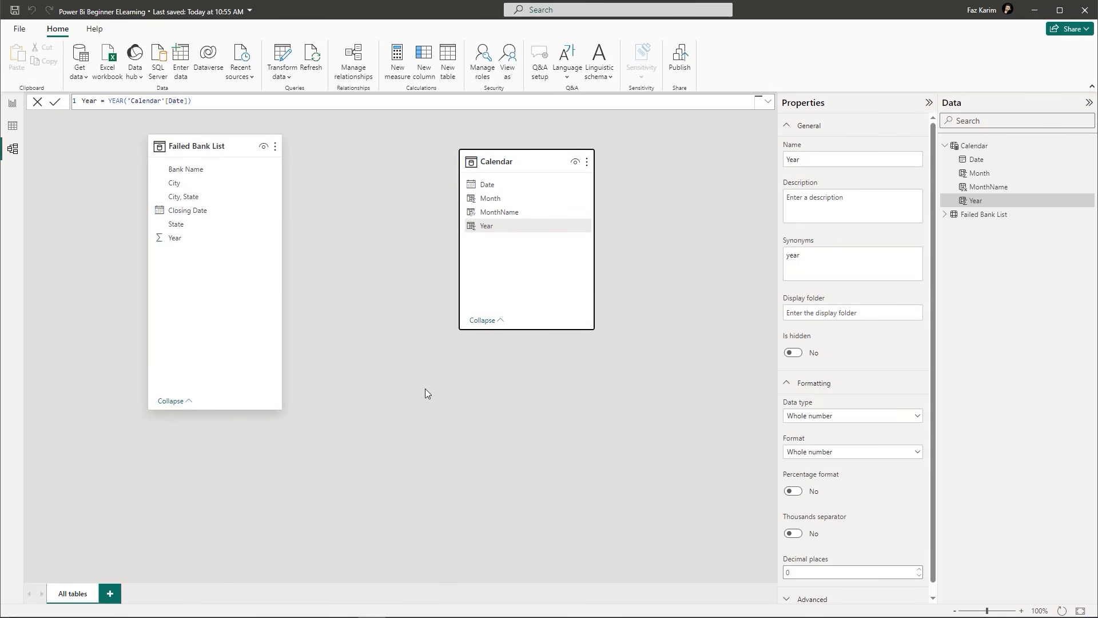
drag(539, 329, 540, 395)
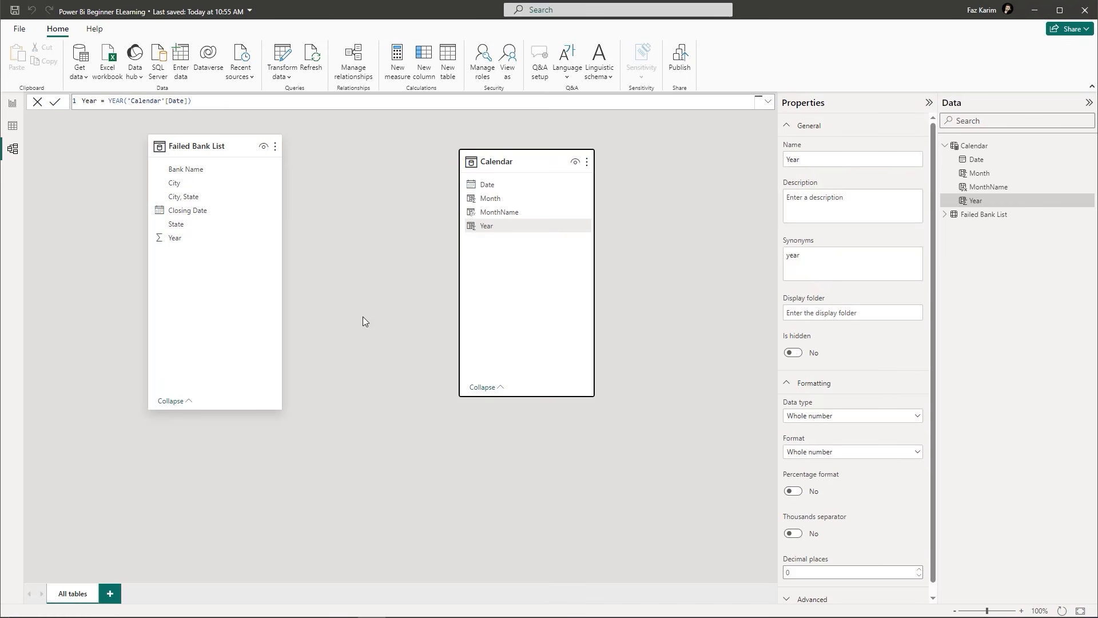
Create a relationship between Calendar's Date and Failed Bank List's Closing Date, and return to the report view.
mouse_move(137, 197)
mouse_down()
mouse_move(213, 221)
mouse_move(465, 184)
mouse_move(498, 191)
mouse_up()
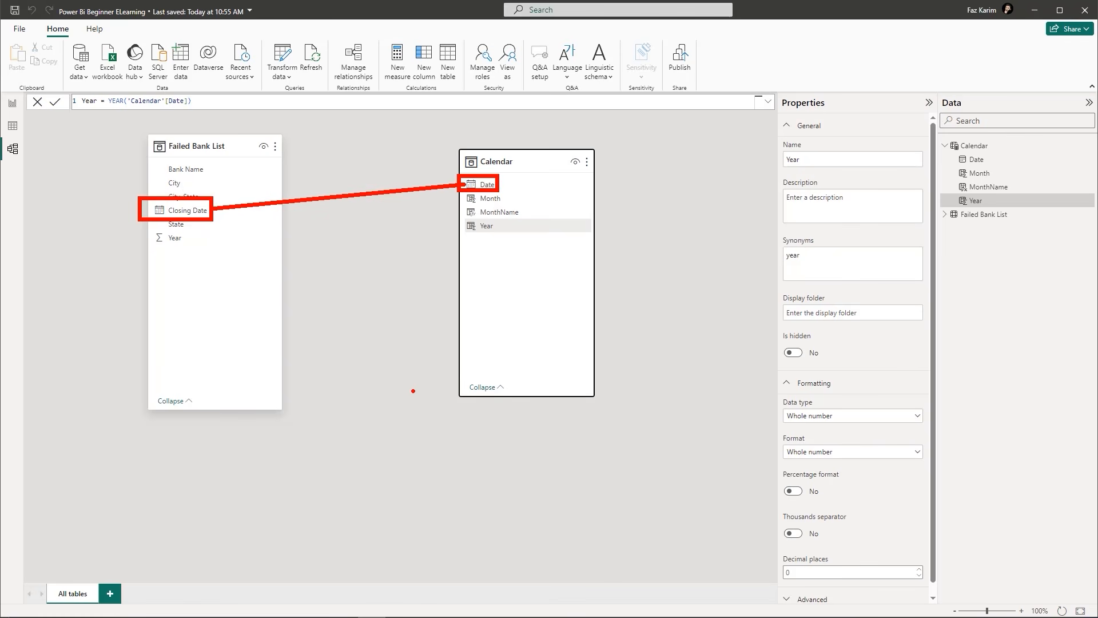
key(Escape)
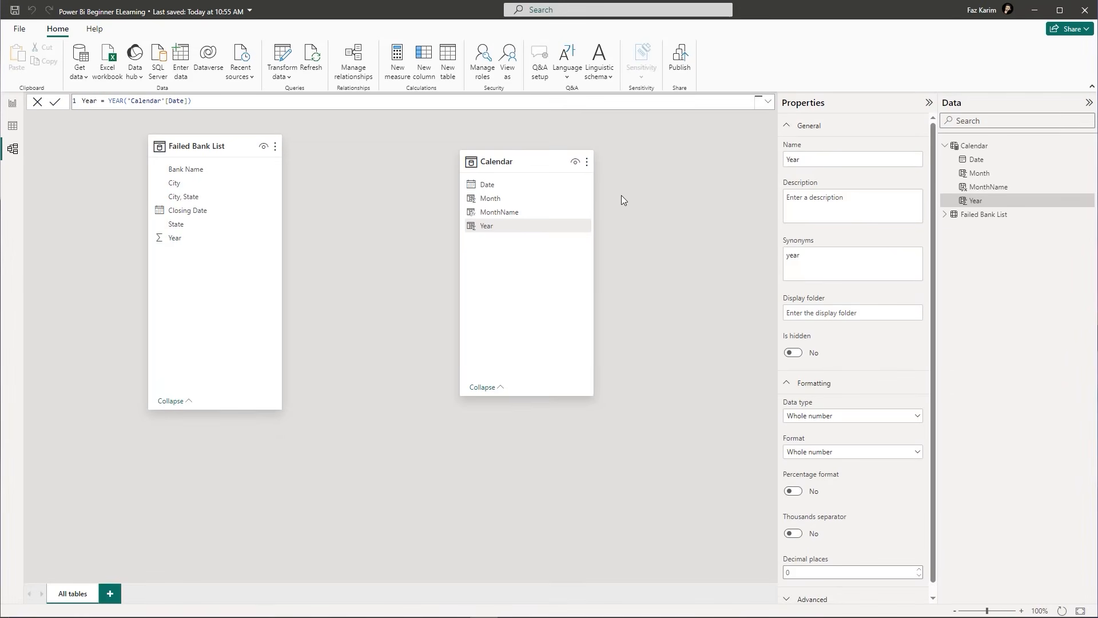
mouse_move(235, 147)
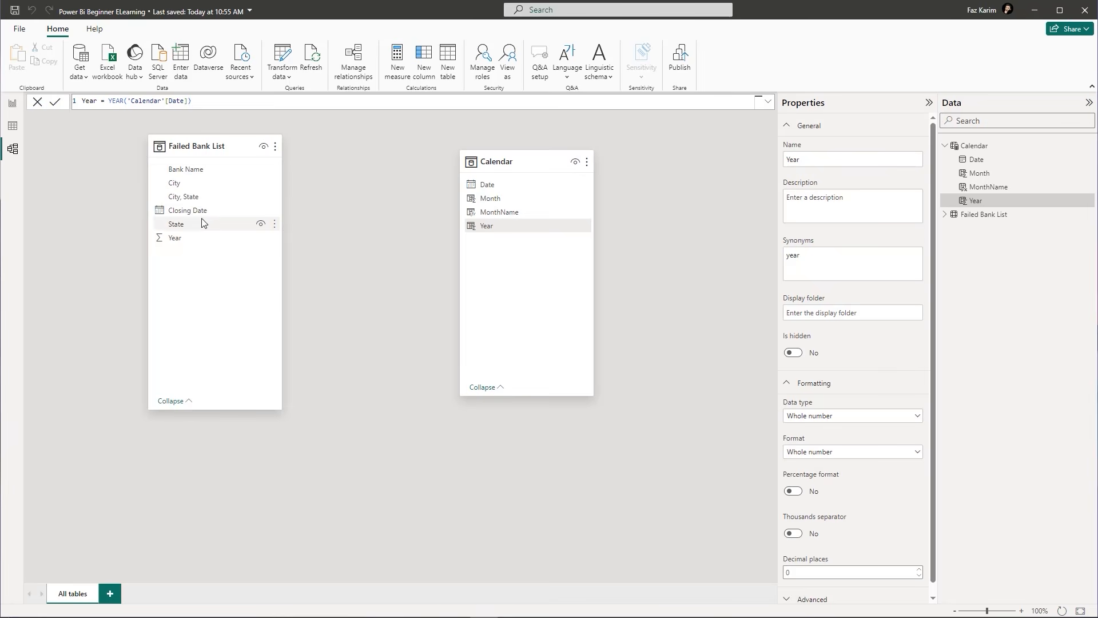
drag(198, 213, 226, 216)
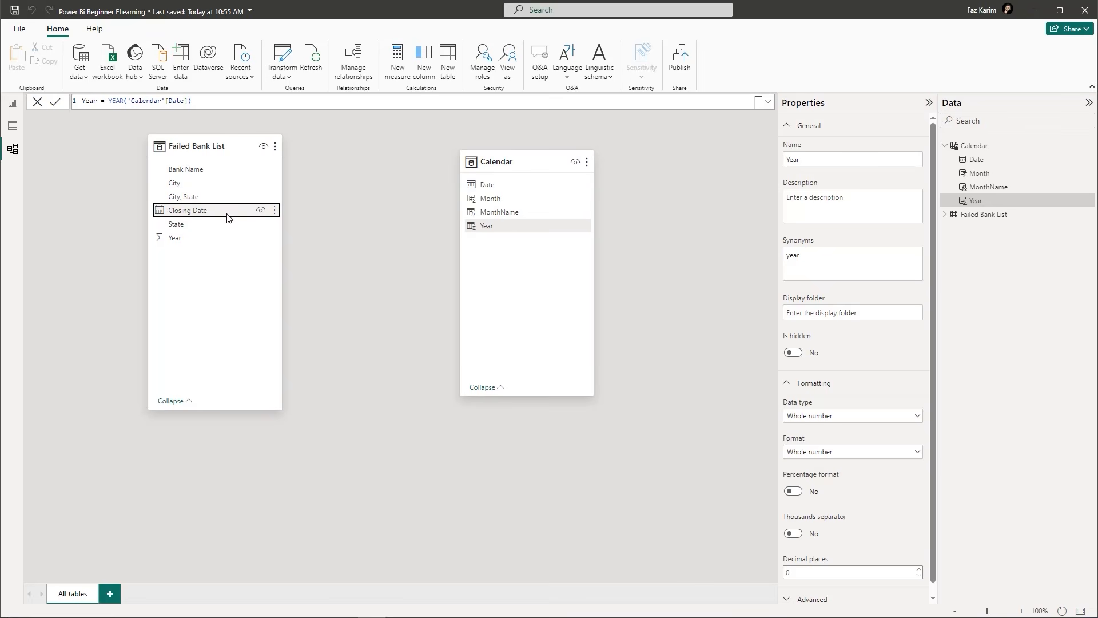
mouse_move(484, 184)
mouse_down()
mouse_move(243, 216)
mouse_move(483, 183)
mouse_up()
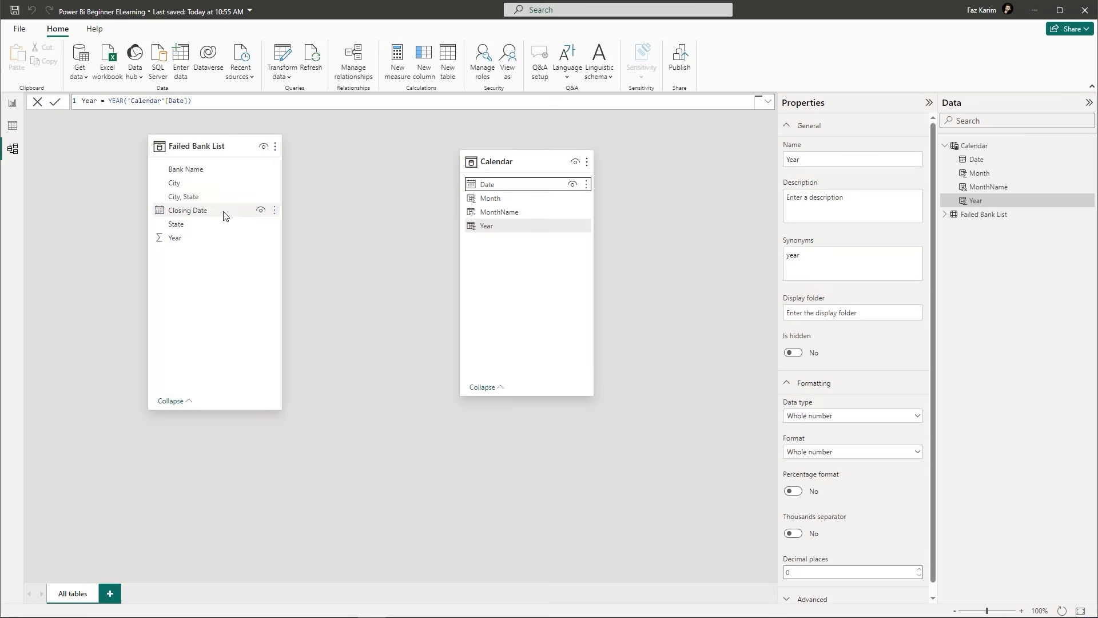
drag(183, 212, 208, 211)
drag(466, 187, 228, 212)
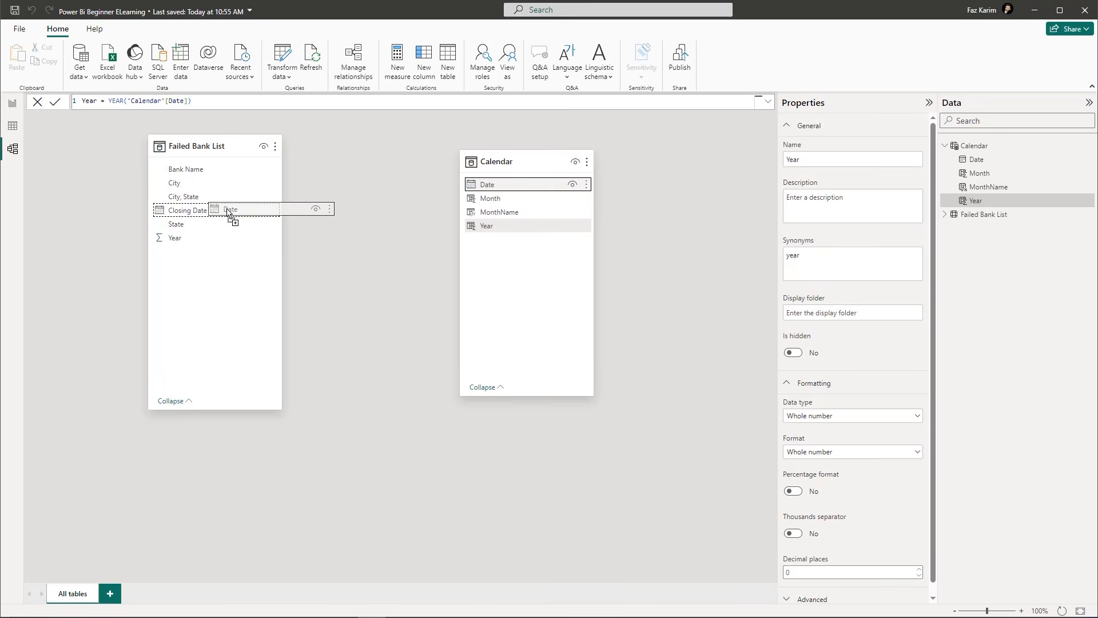
mouse_move(229, 211)
mouse_down()
mouse_move(474, 181)
mouse_move(463, 214)
mouse_move(208, 212)
mouse_up()
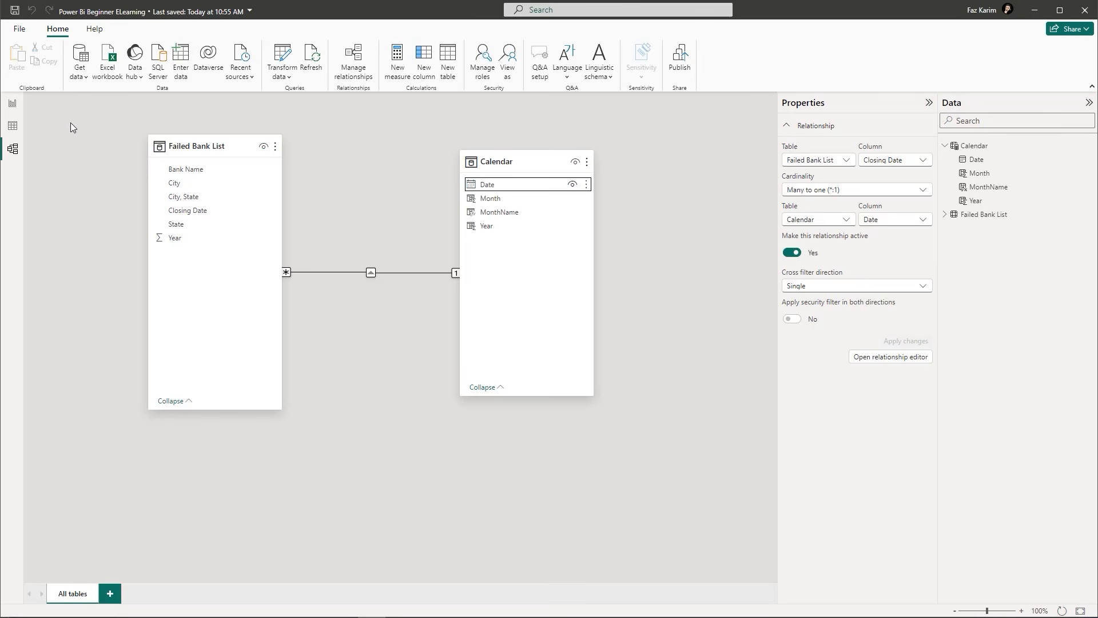
click(18, 104)
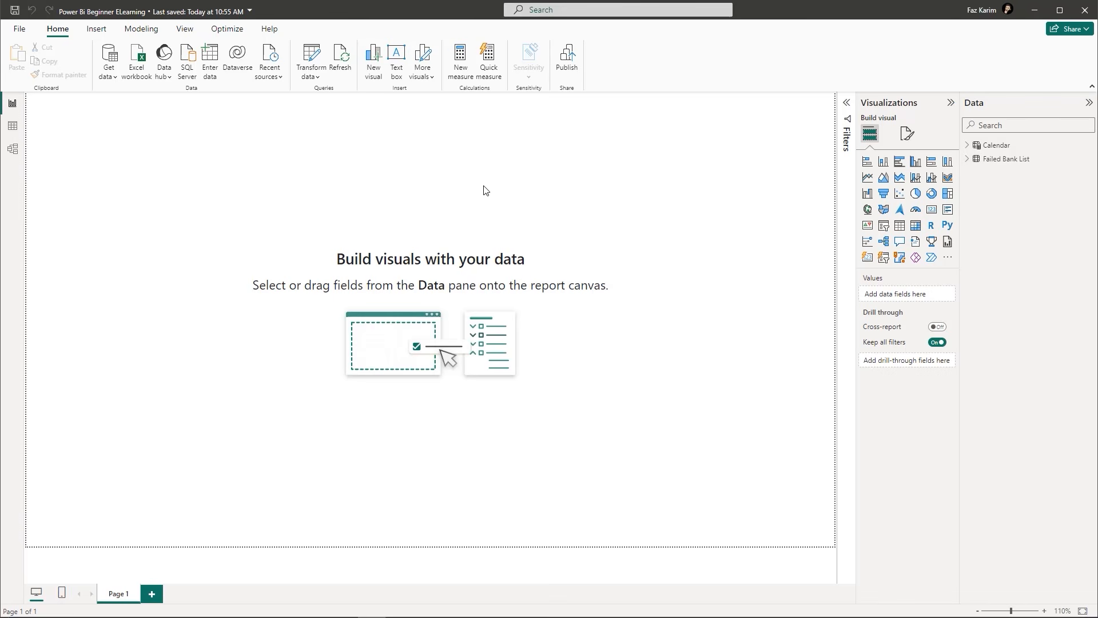
Try out a widened text box and a stacked bar chart on the blank report page, deleting each one.
click(185, 29)
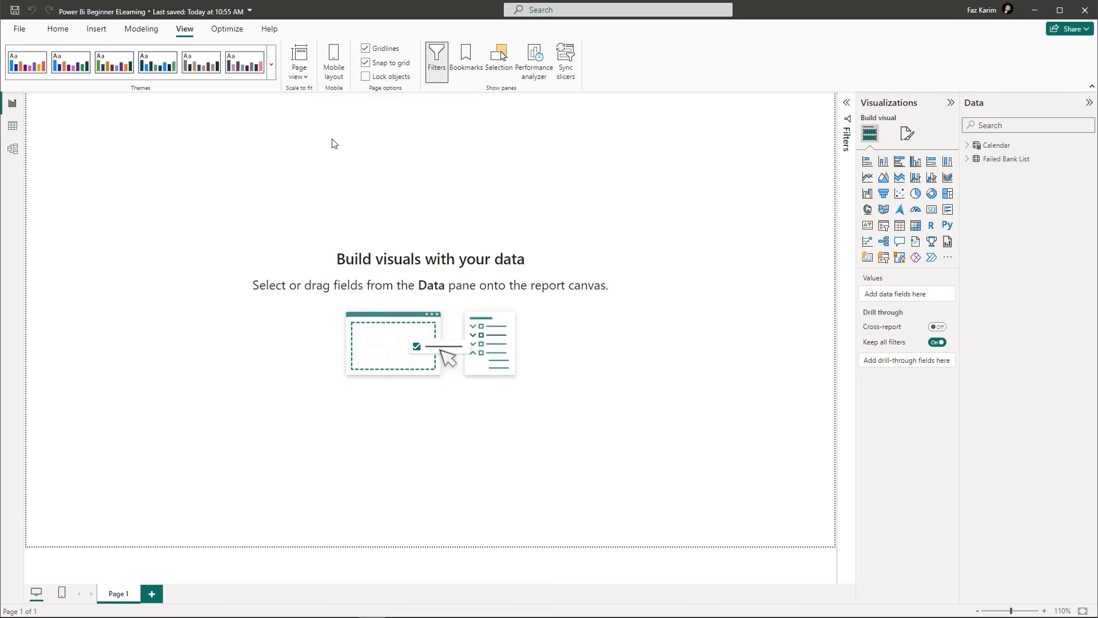
click(96, 33)
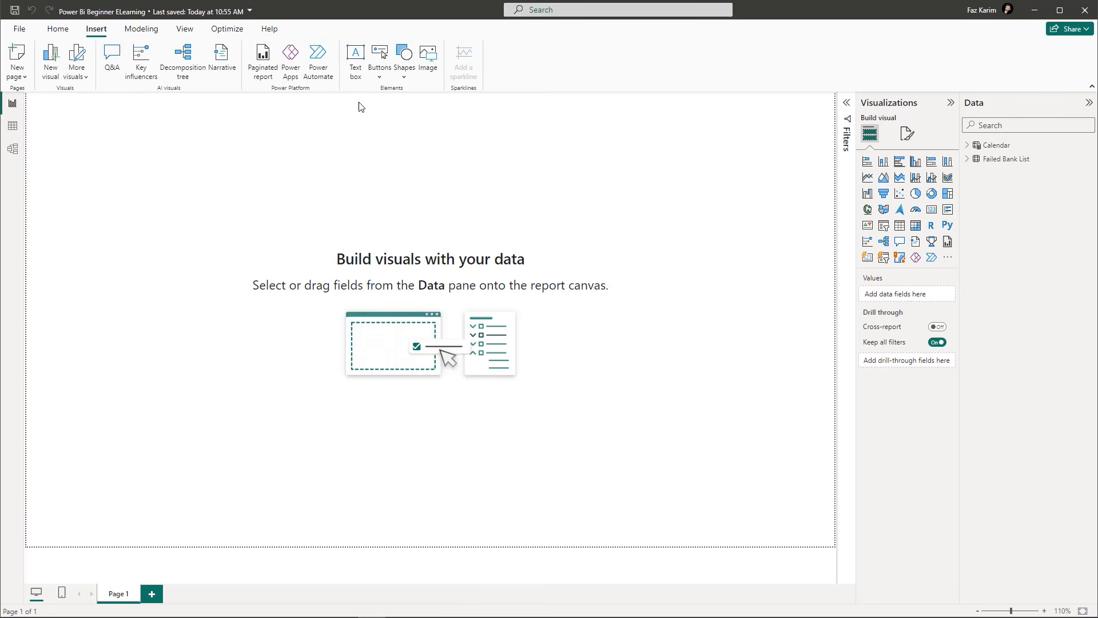
click(356, 60)
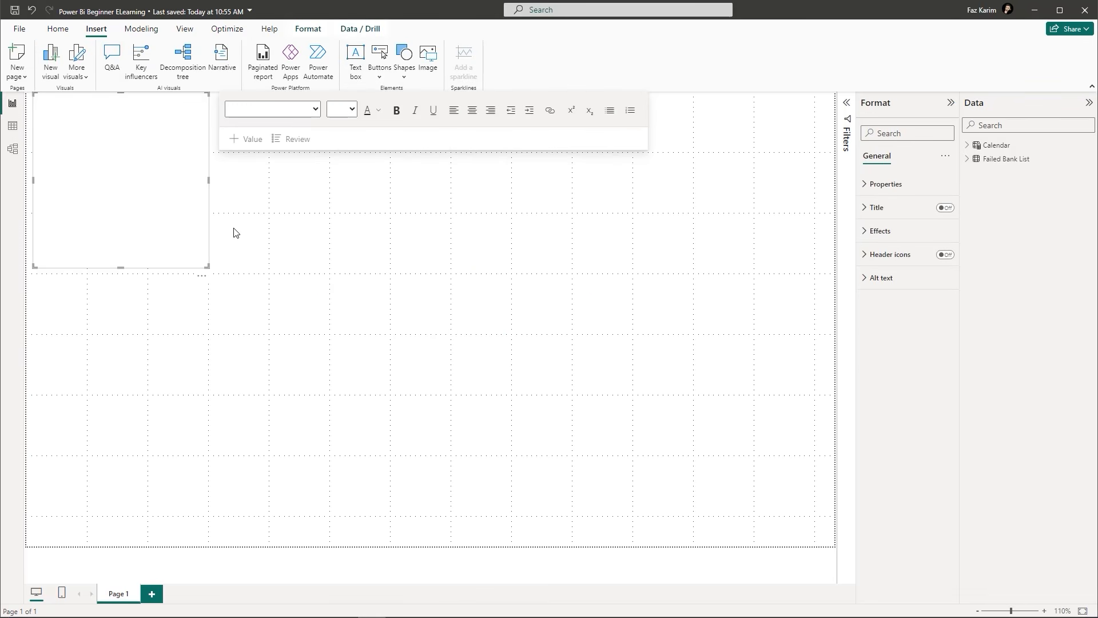
drag(208, 264, 449, 212)
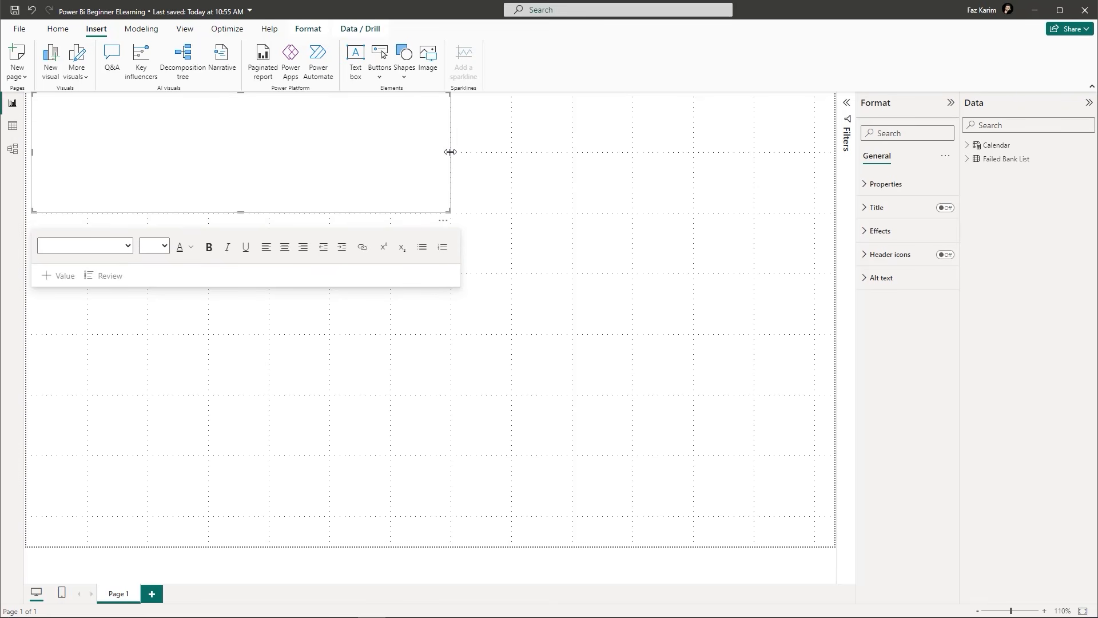
key(Delete)
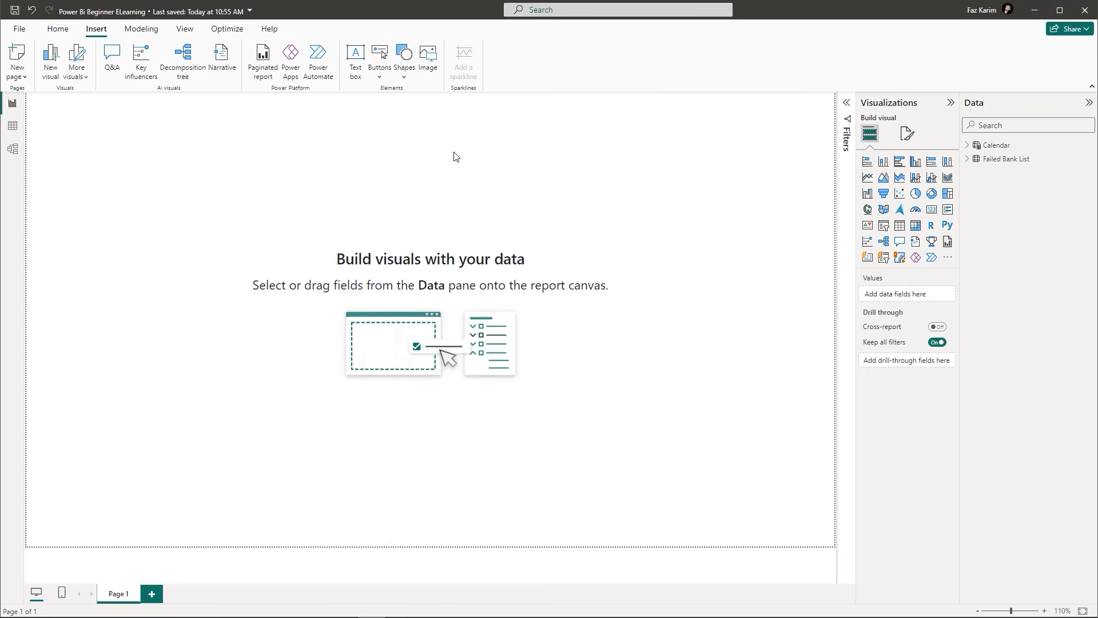
click(870, 166)
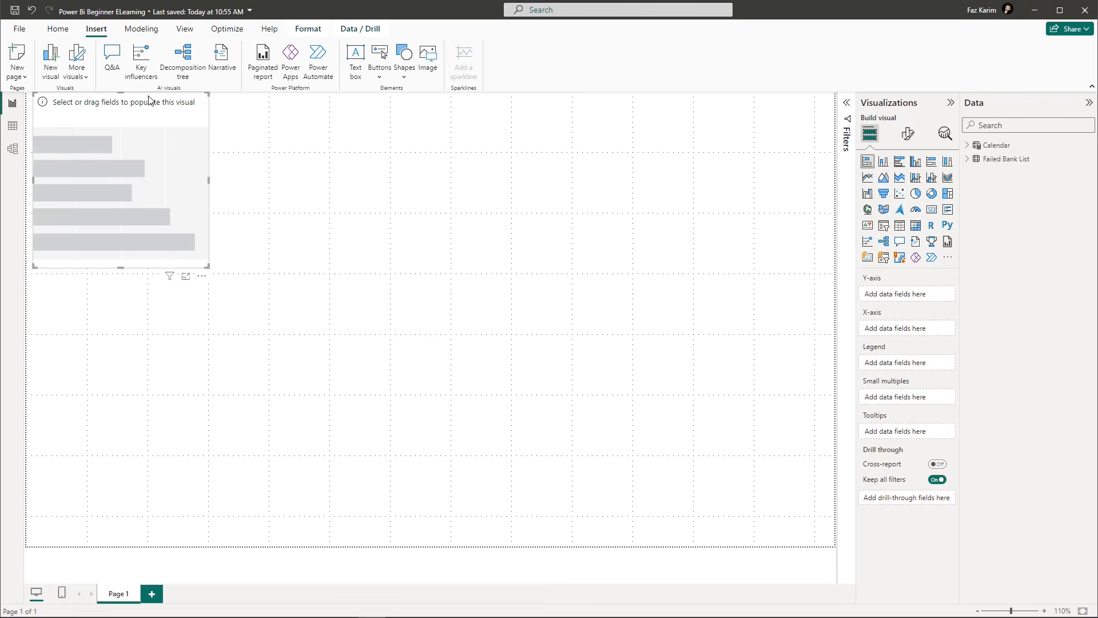
key(Delete)
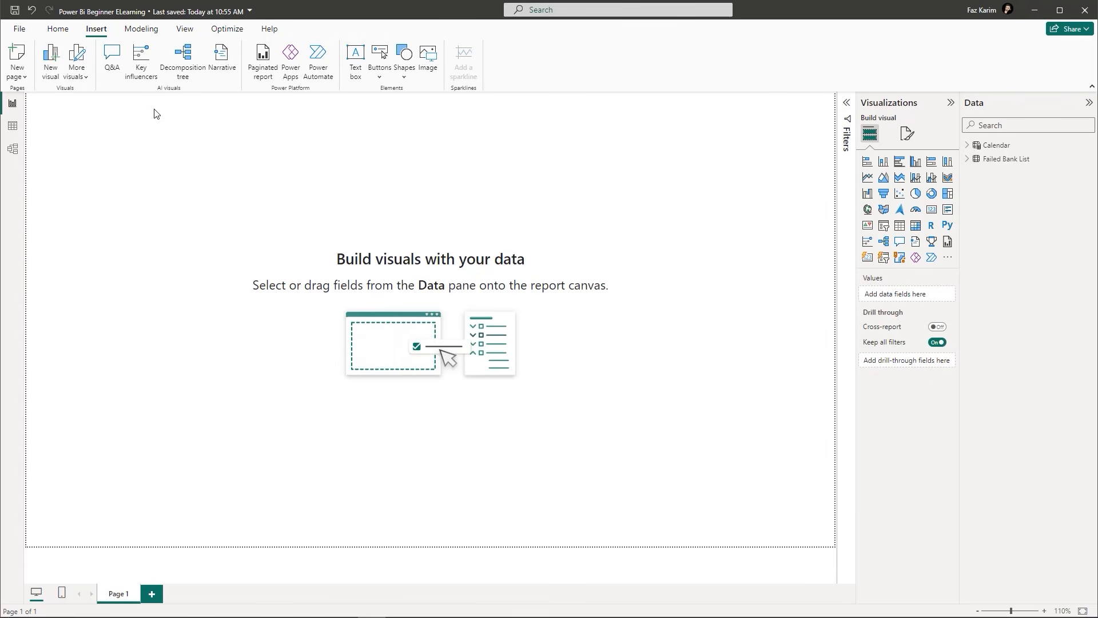
Insert another text box, shrink it, move it away from the page corner, and remove it.
click(184, 29)
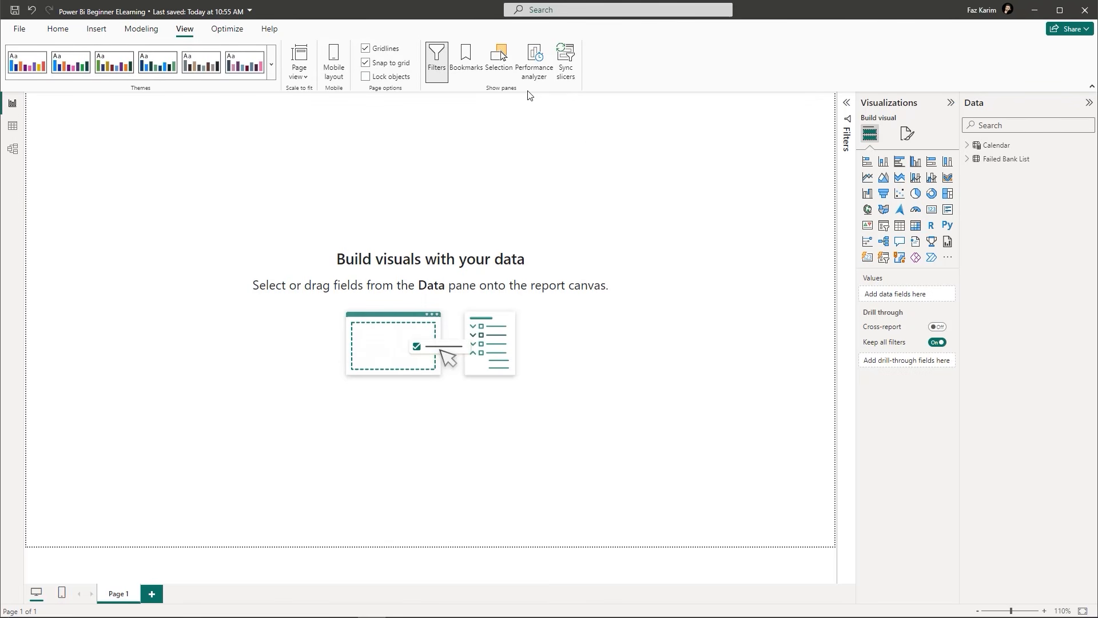
click(96, 29)
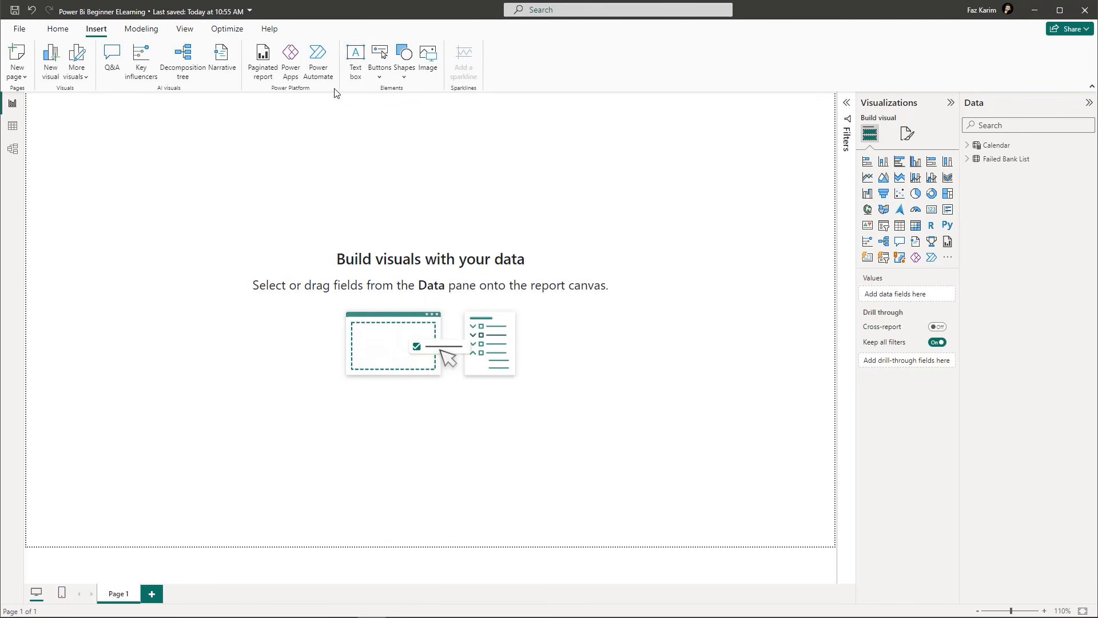
click(353, 72)
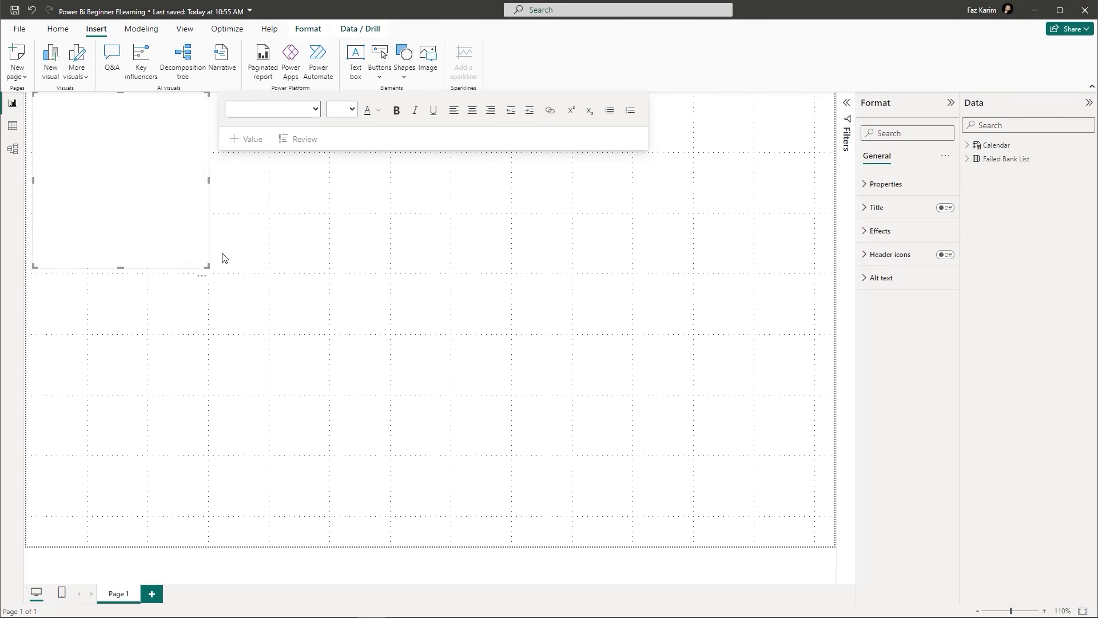
drag(207, 265, 167, 216)
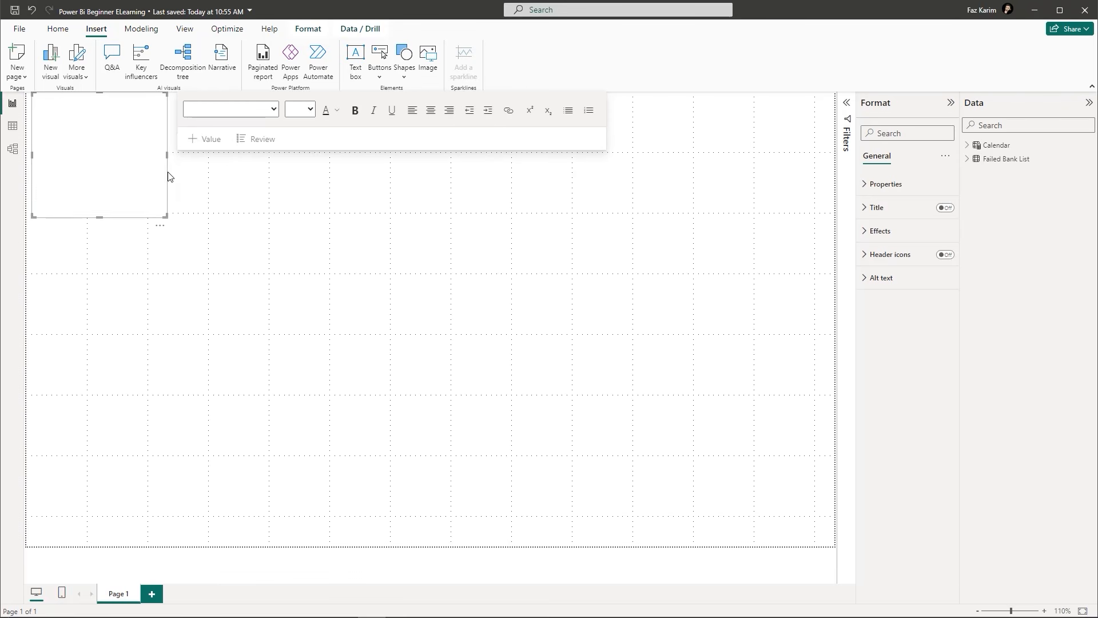
drag(168, 178, 252, 191)
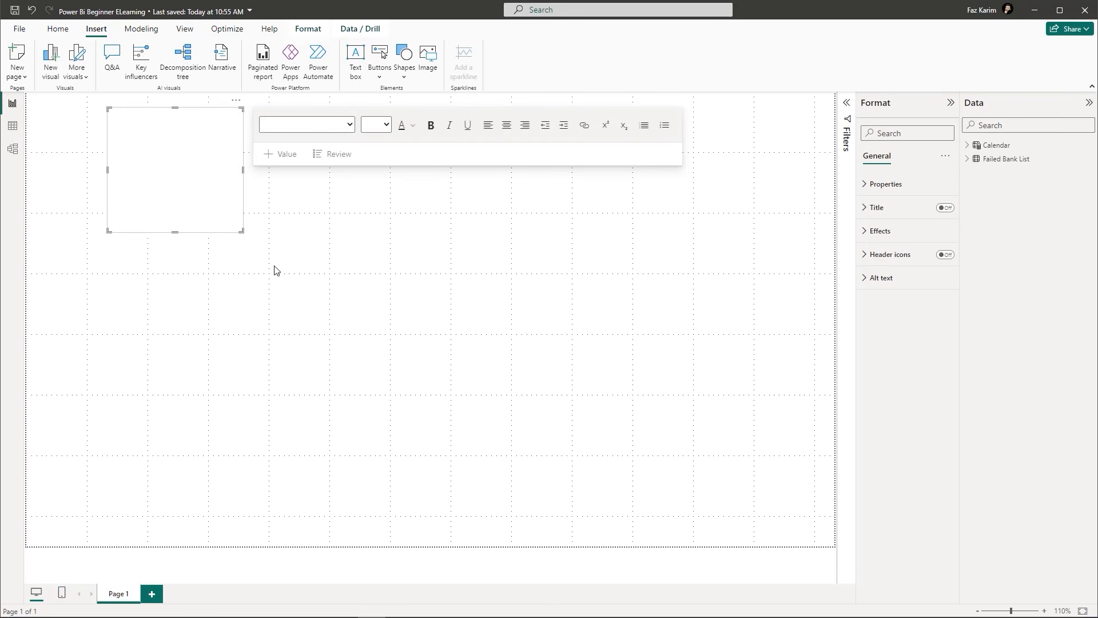
click(290, 318)
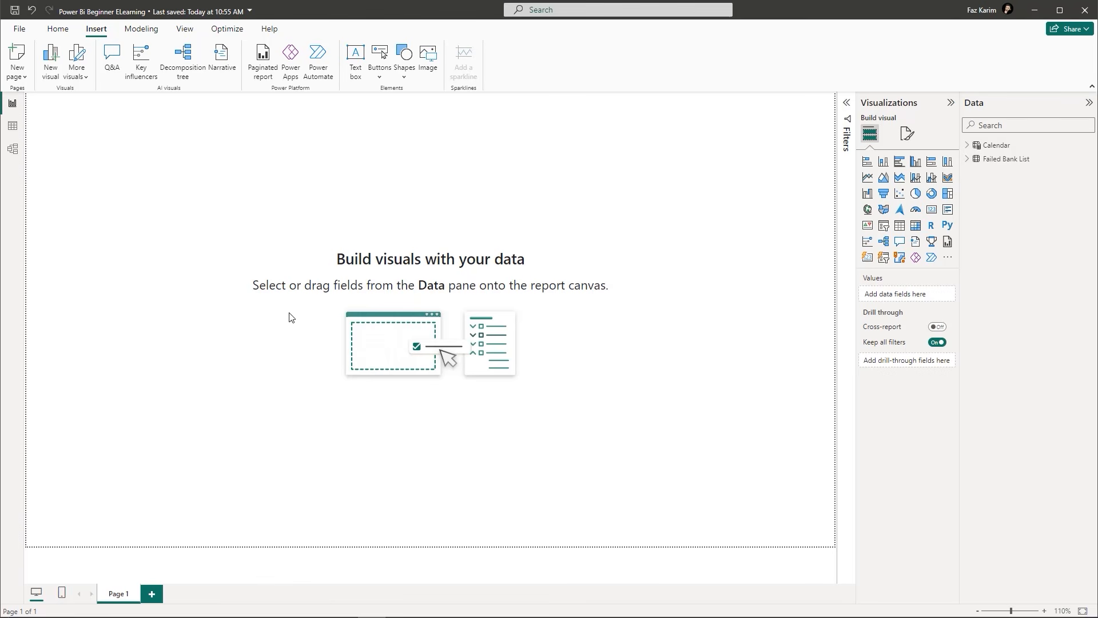
click(193, 36)
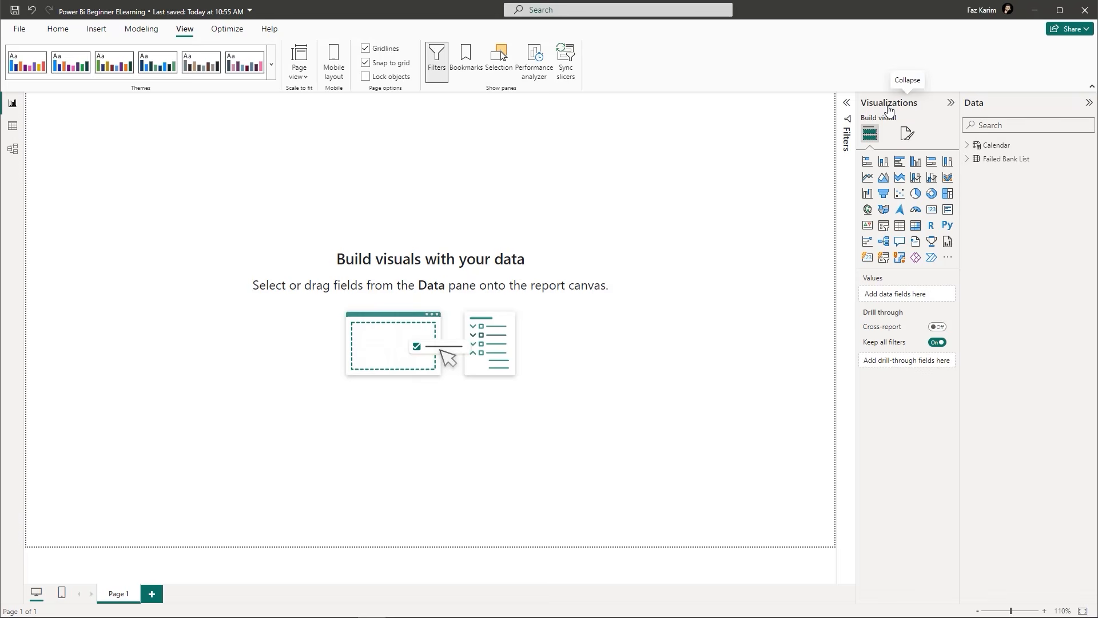
click(952, 104)
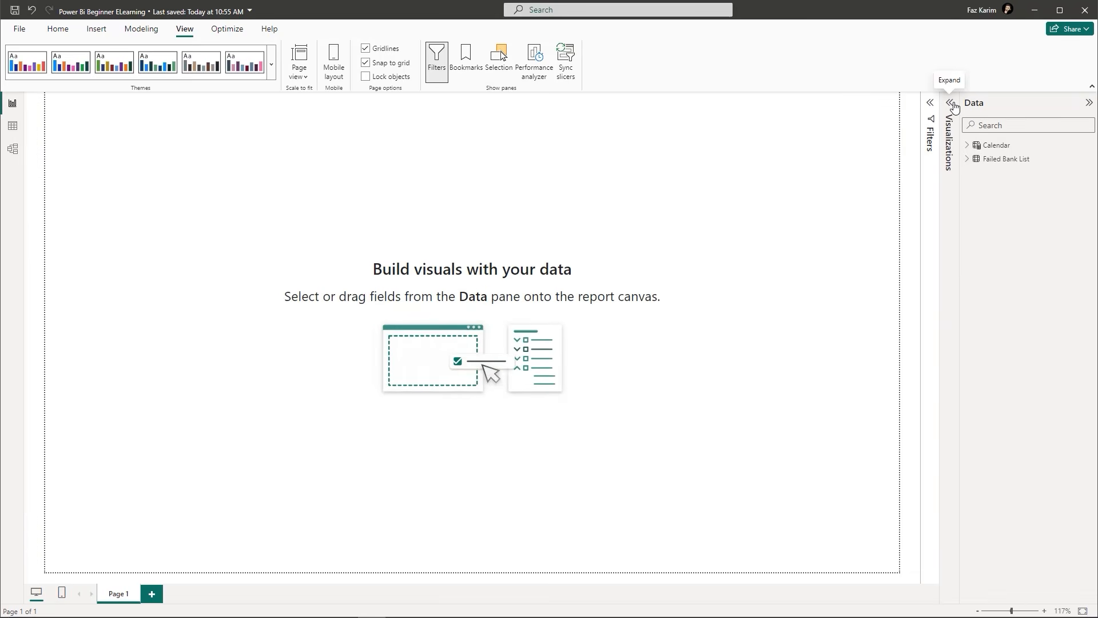
click(951, 104)
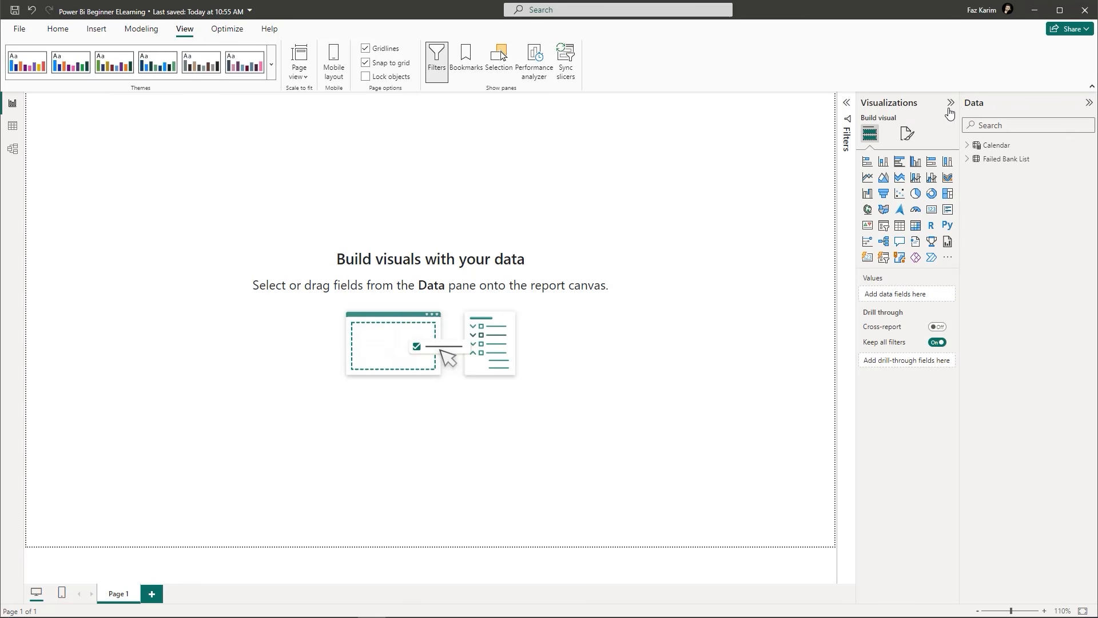
Rename the report page to "Failed bank Report" in the page formatting options.
click(908, 135)
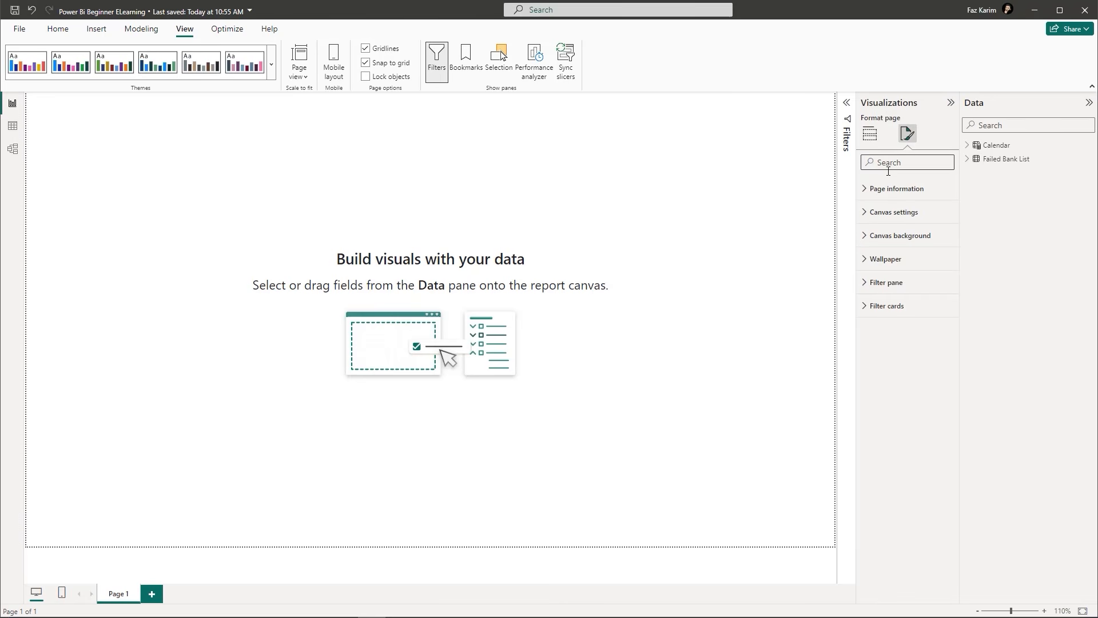
click(867, 193)
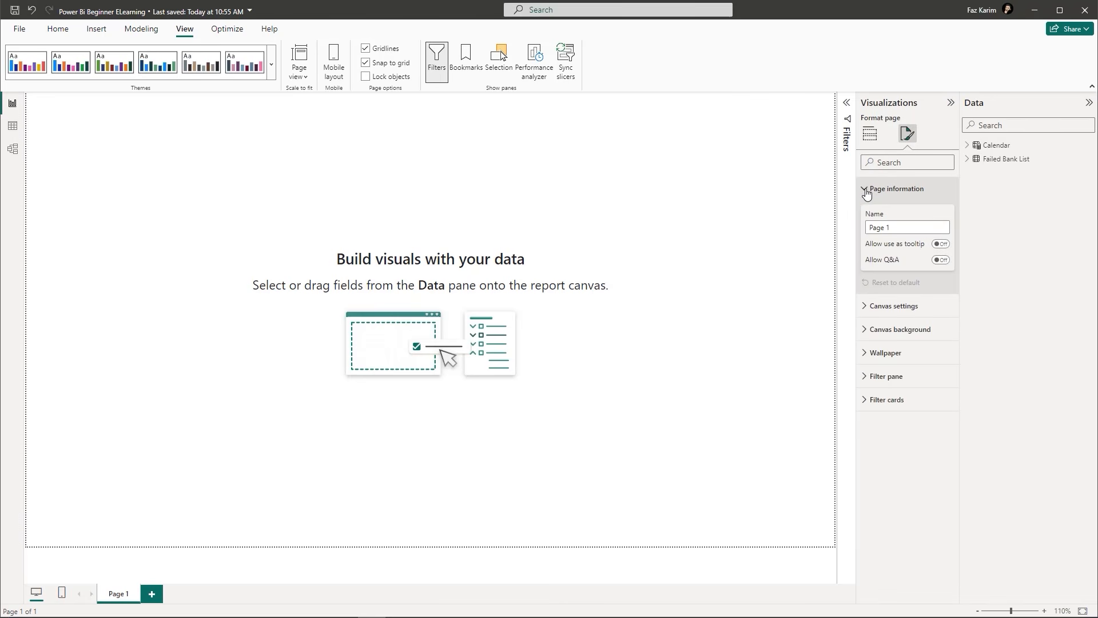
click(897, 225)
key(BackSpace)
key(BackSpace)
key(BackSpace)
key(BackSpace)
key(BackSpace)
key(BackSpace)
text(Failed ba)
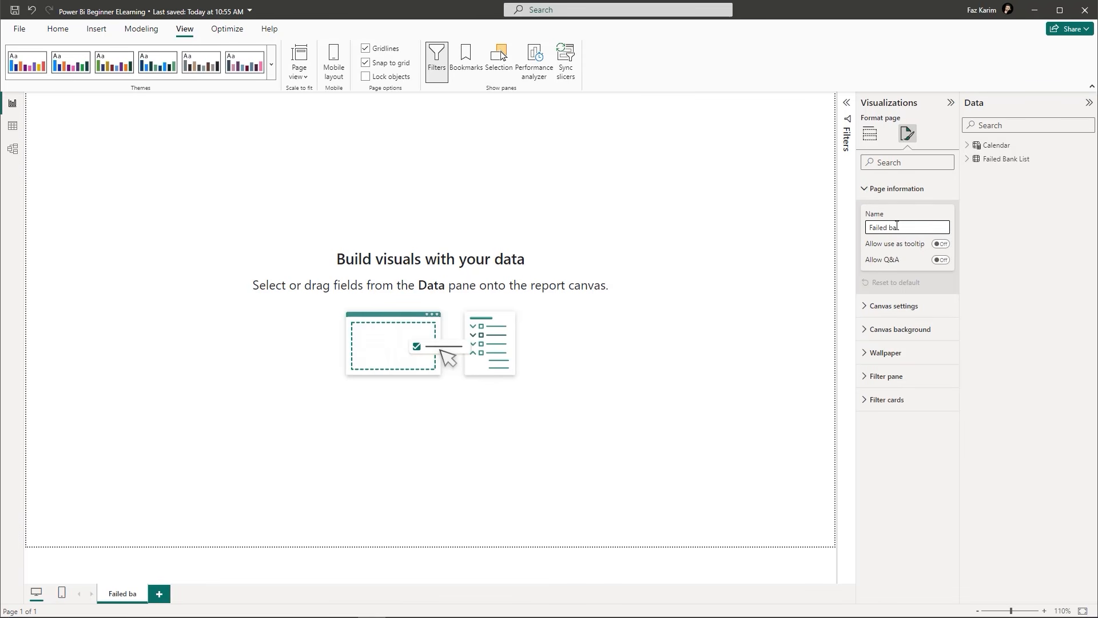
text(nk Report)
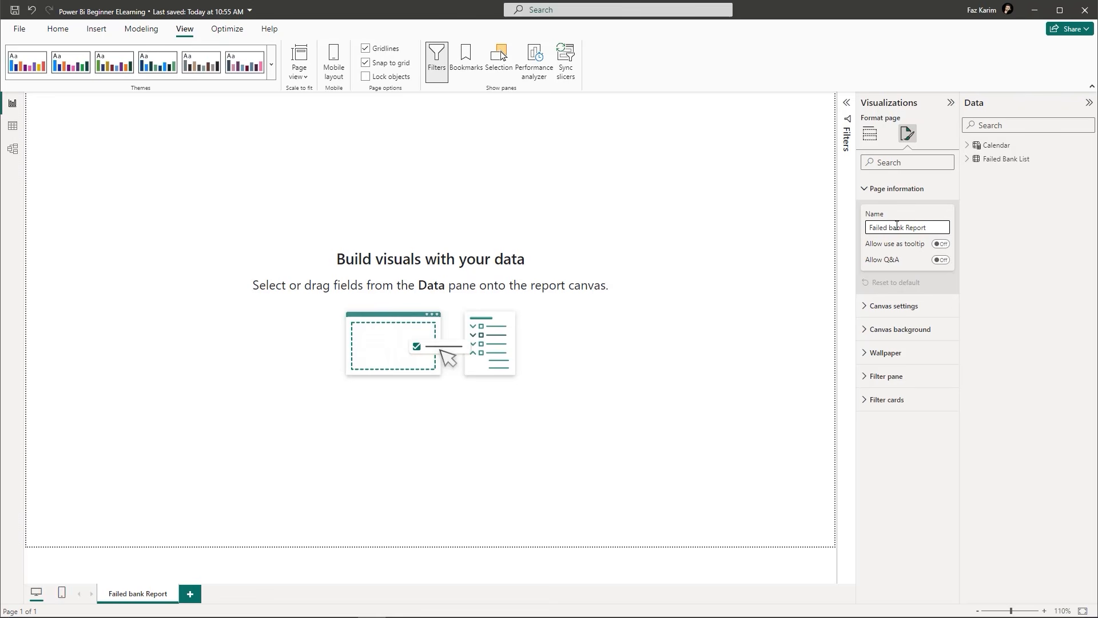
click(862, 193)
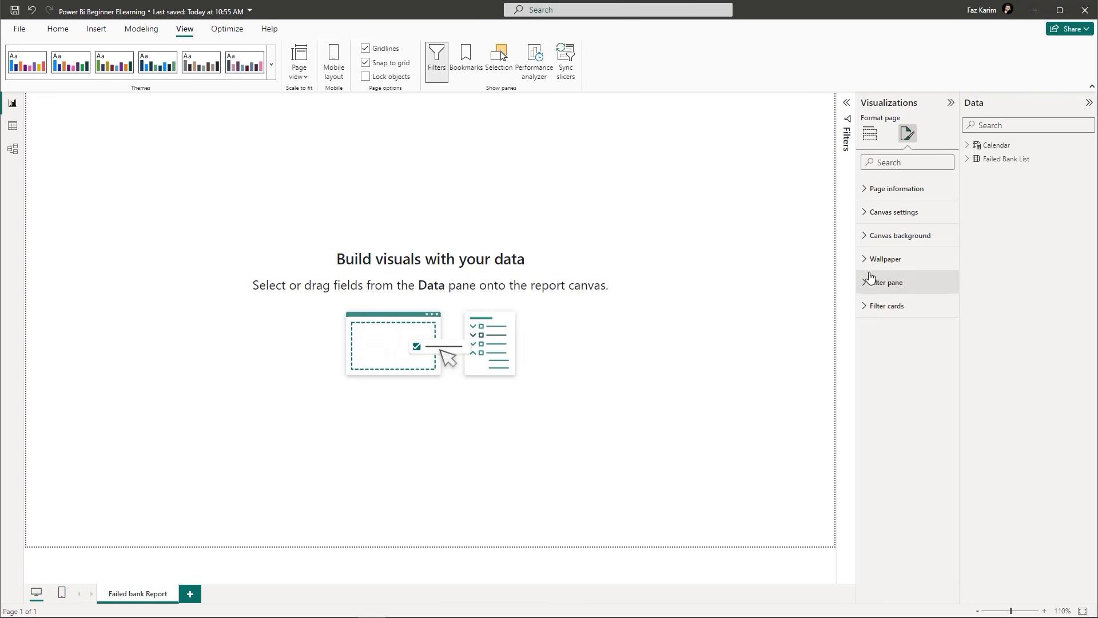
Try light grey, dark blue and white as the canvas background color, lowering the background transparency to 65%.
click(864, 239)
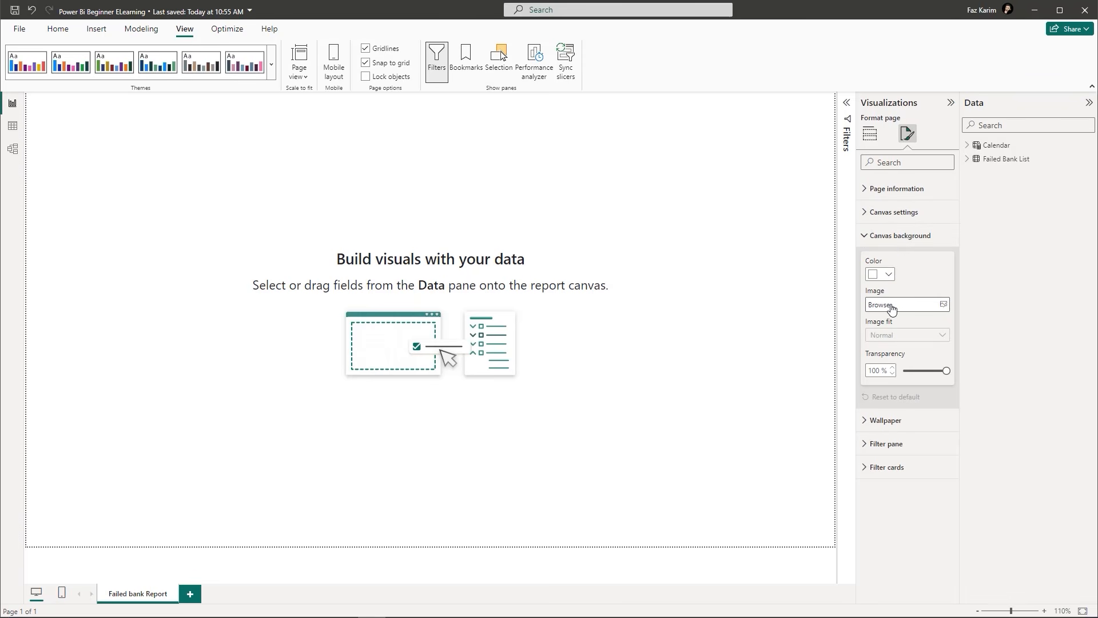
click(889, 275)
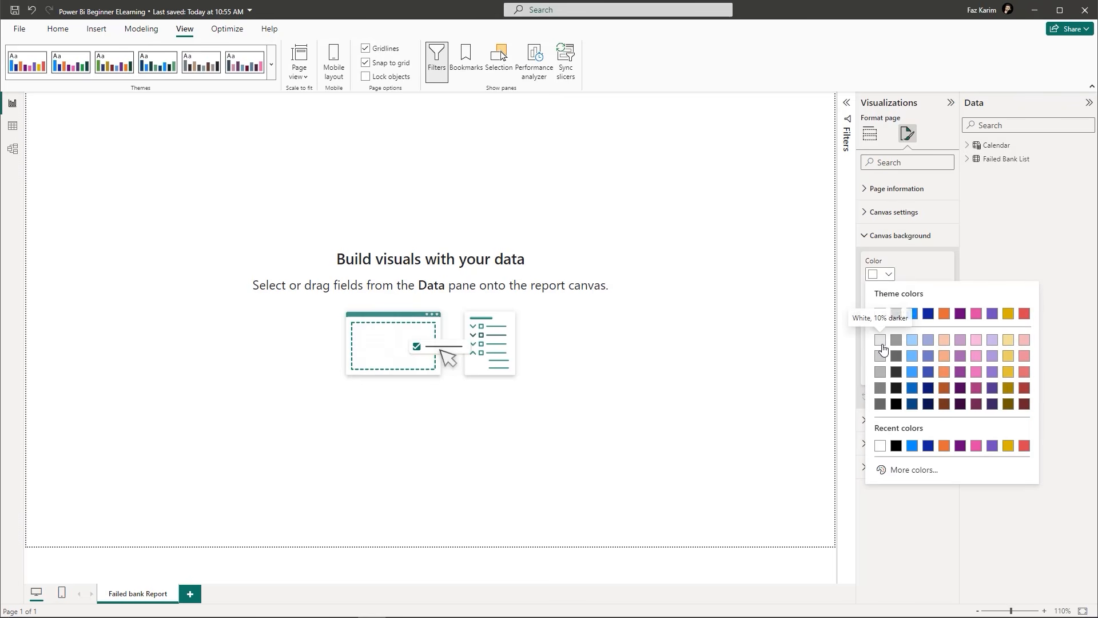
click(881, 340)
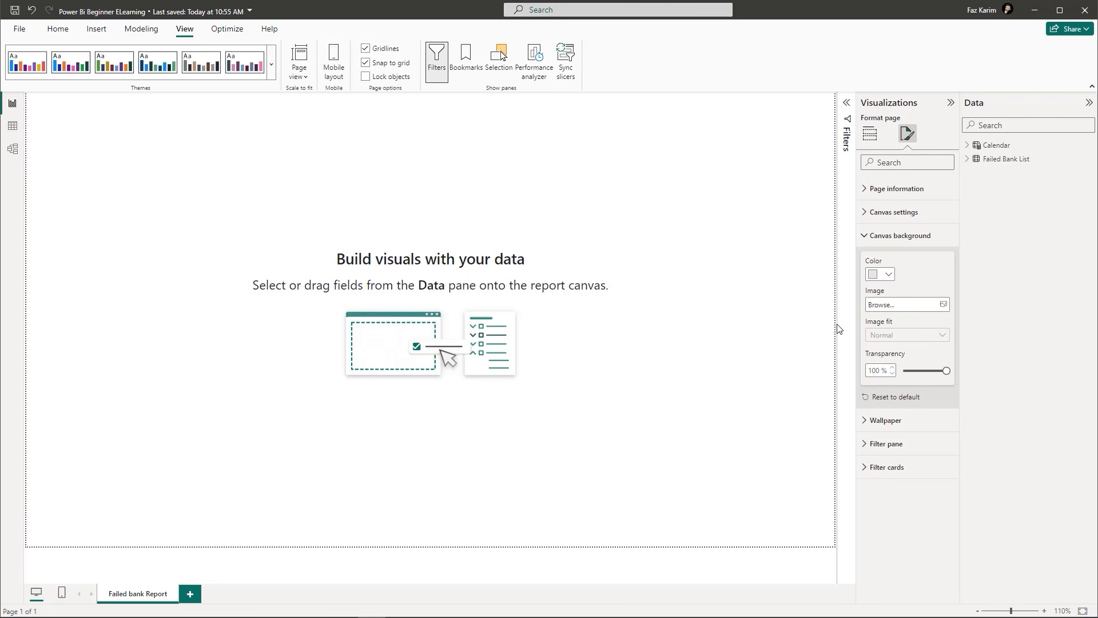
click(890, 277)
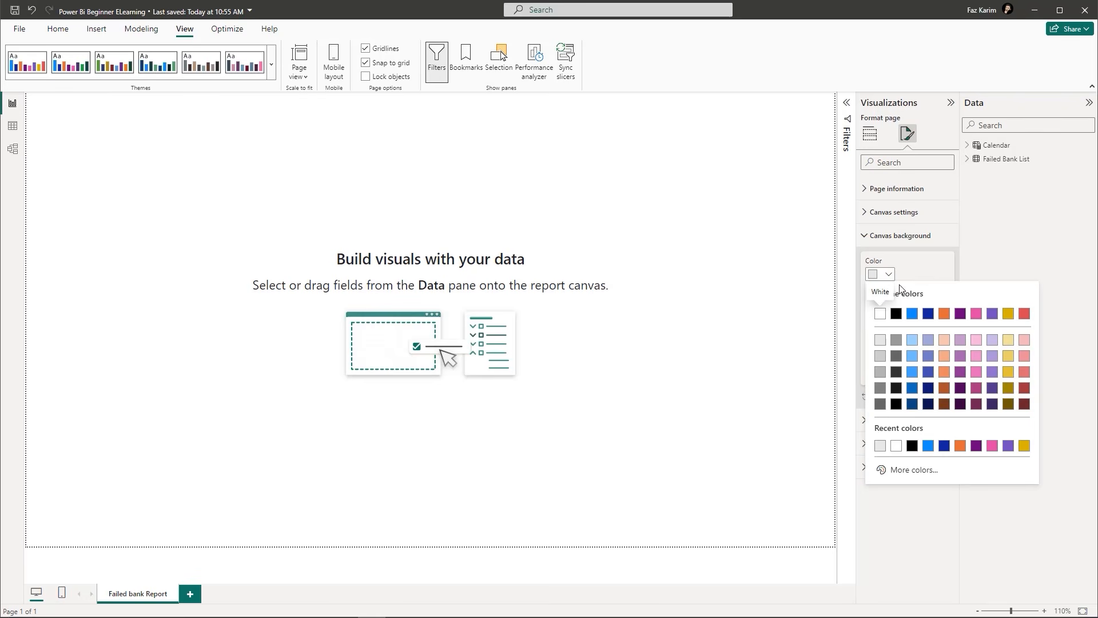
click(924, 316)
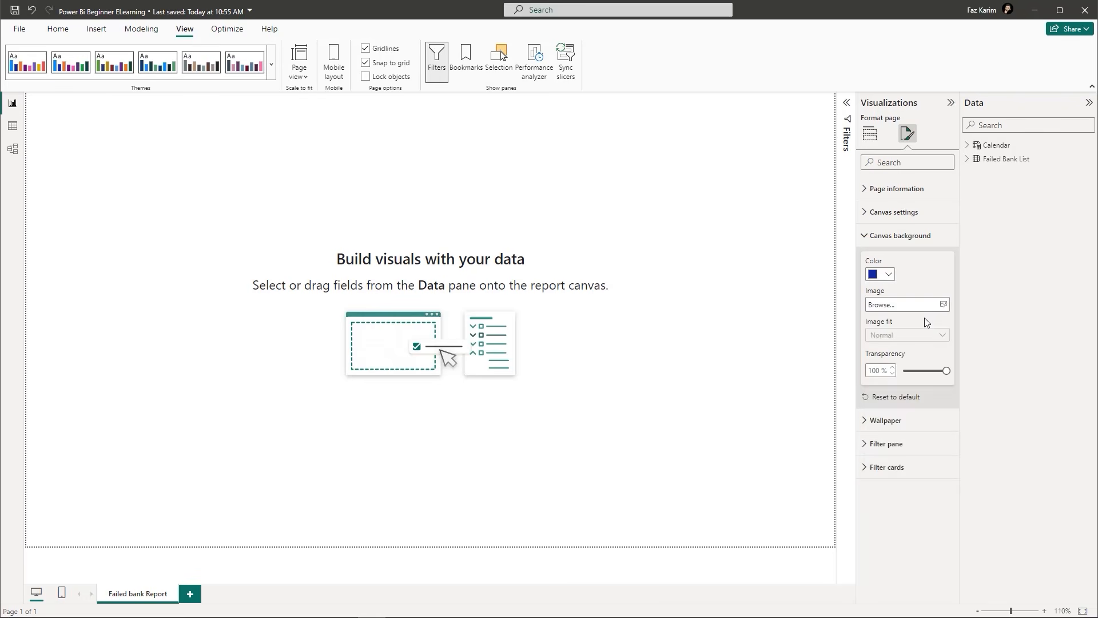
drag(947, 370, 930, 370)
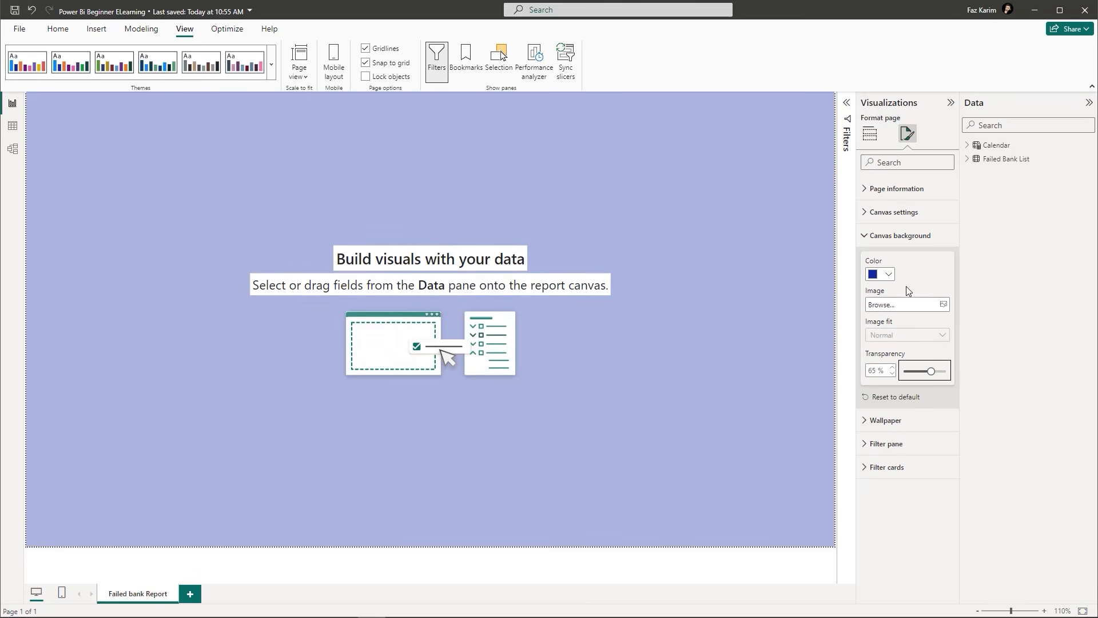
click(889, 275)
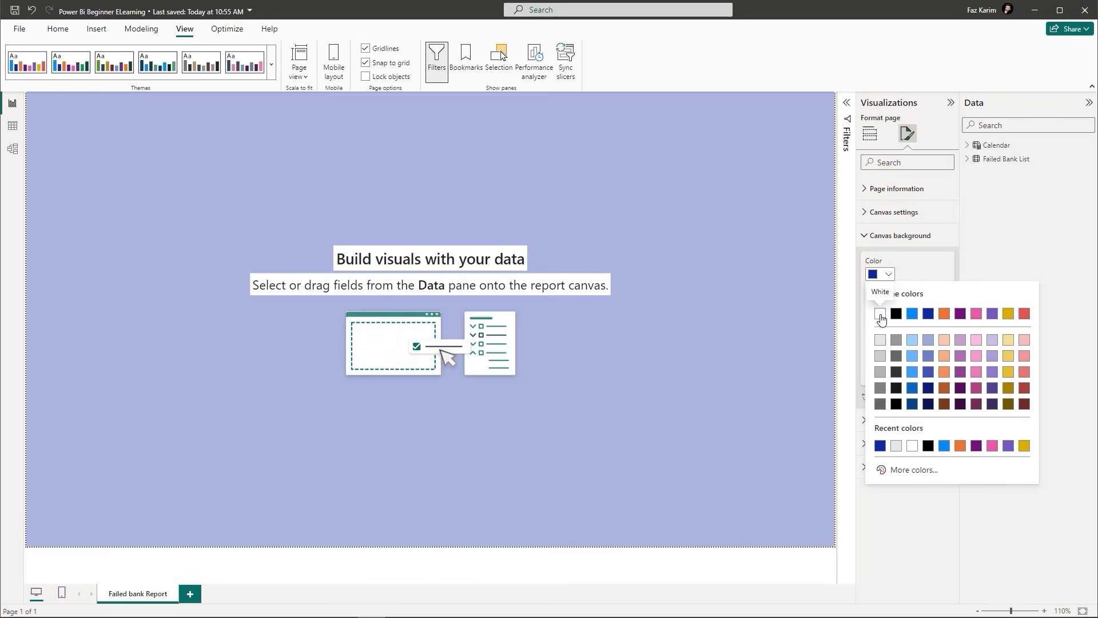
click(880, 314)
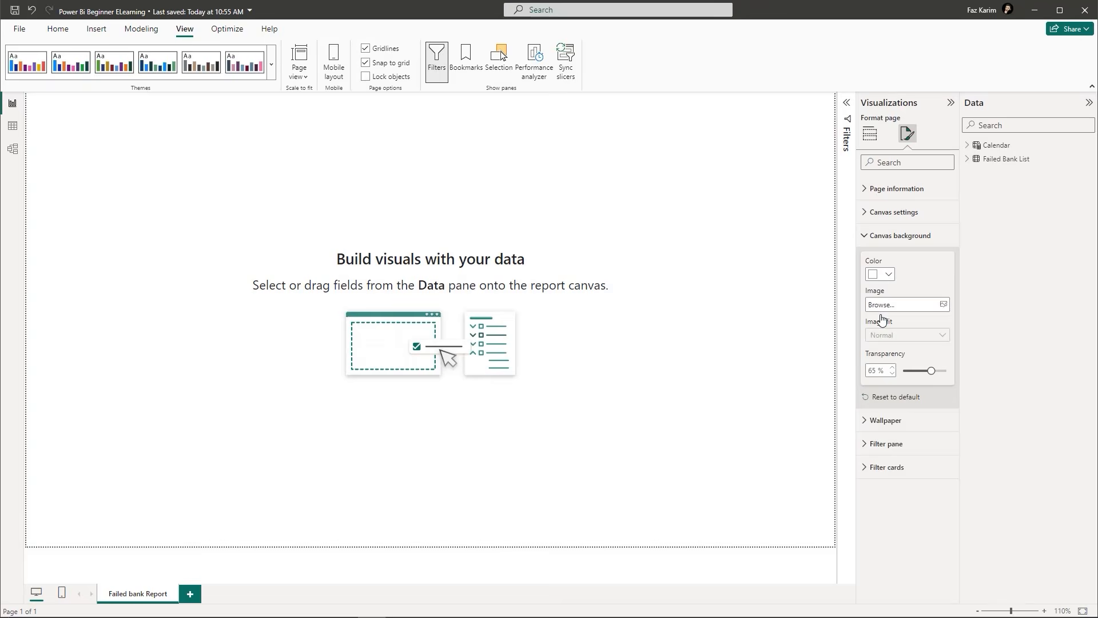
Set the canvas background to a medium-dark grey shade with 50% transparency.
click(891, 279)
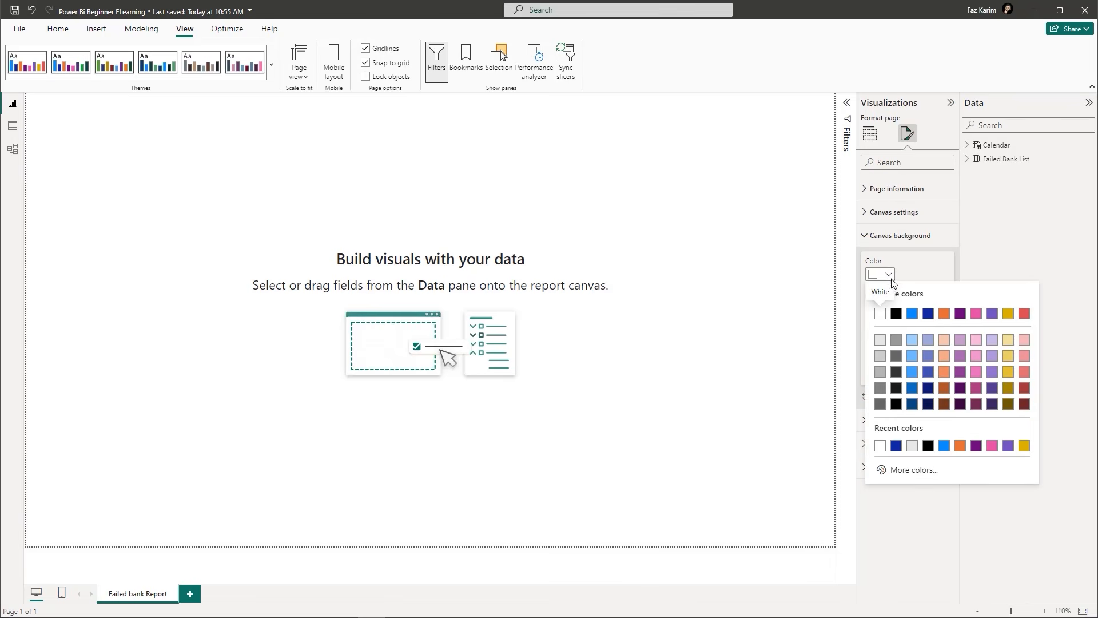
click(880, 388)
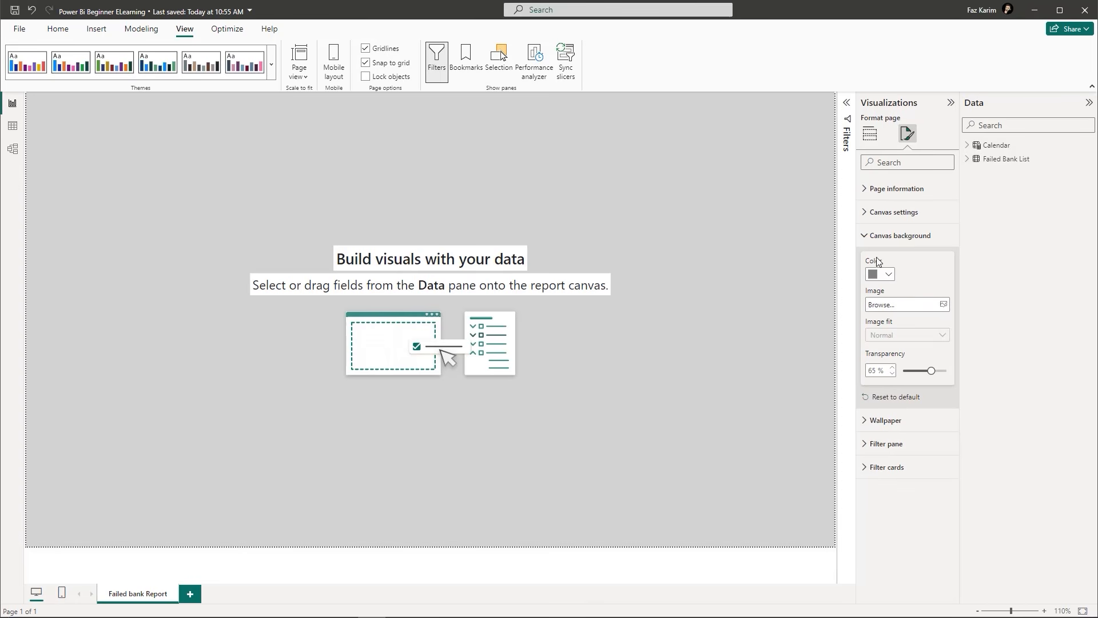
drag(928, 369, 925, 372)
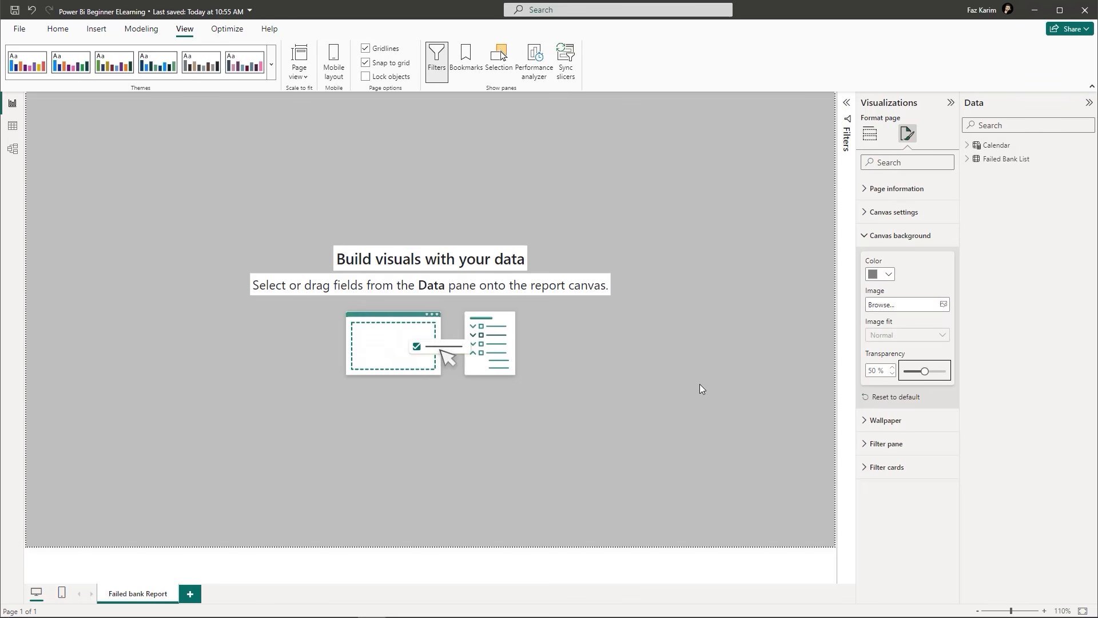
click(869, 240)
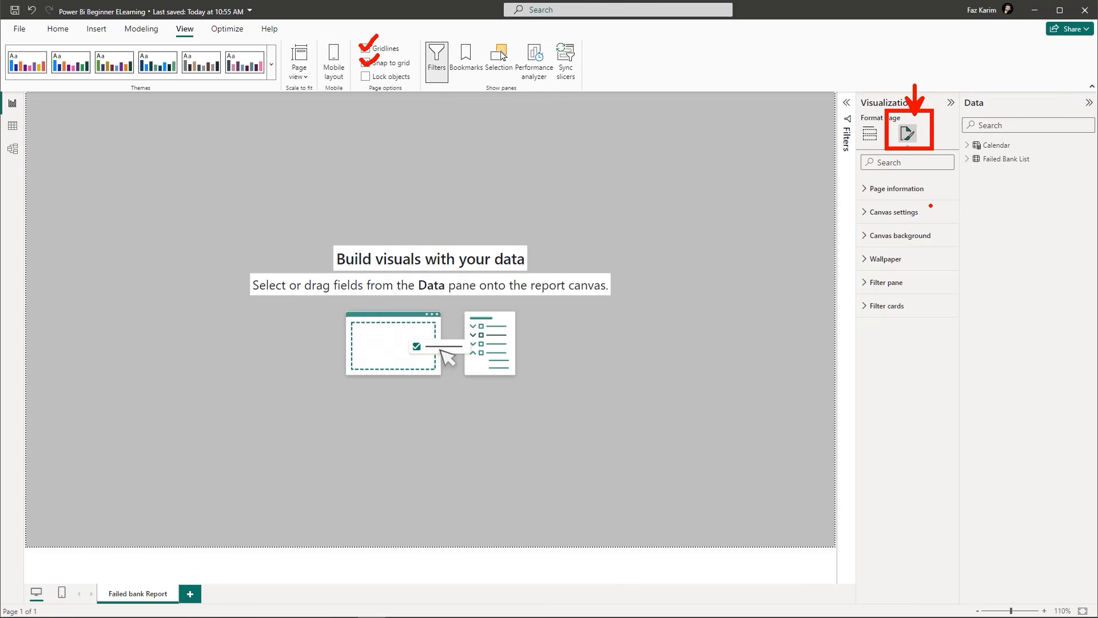
Insert a text box and stretch it across nearly the full width at the top of the page.
click(96, 29)
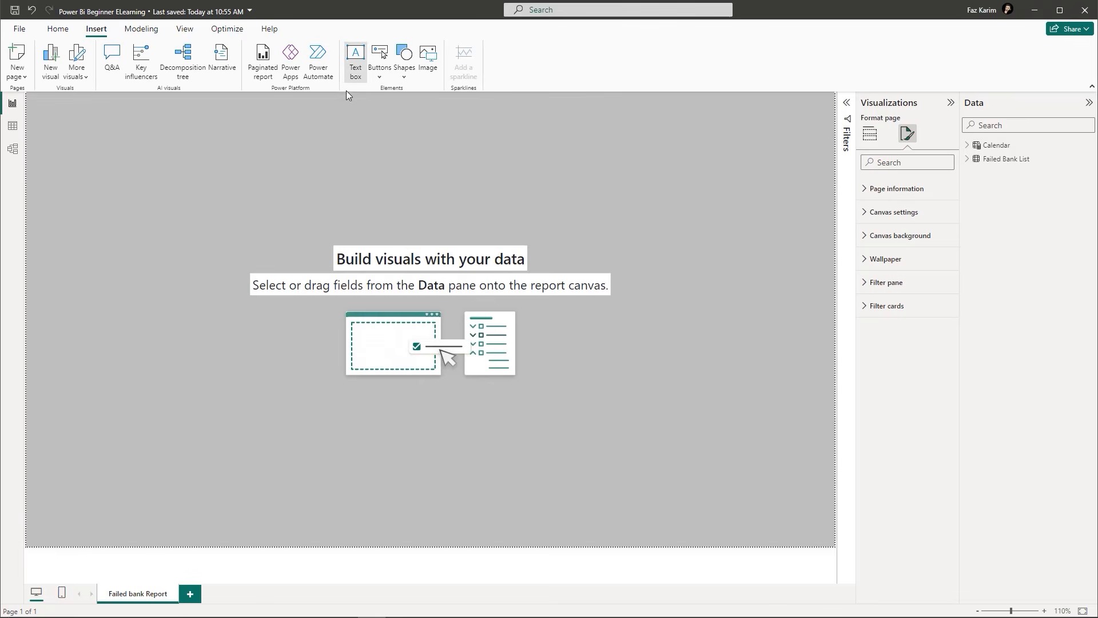
click(355, 57)
drag(208, 182, 813, 157)
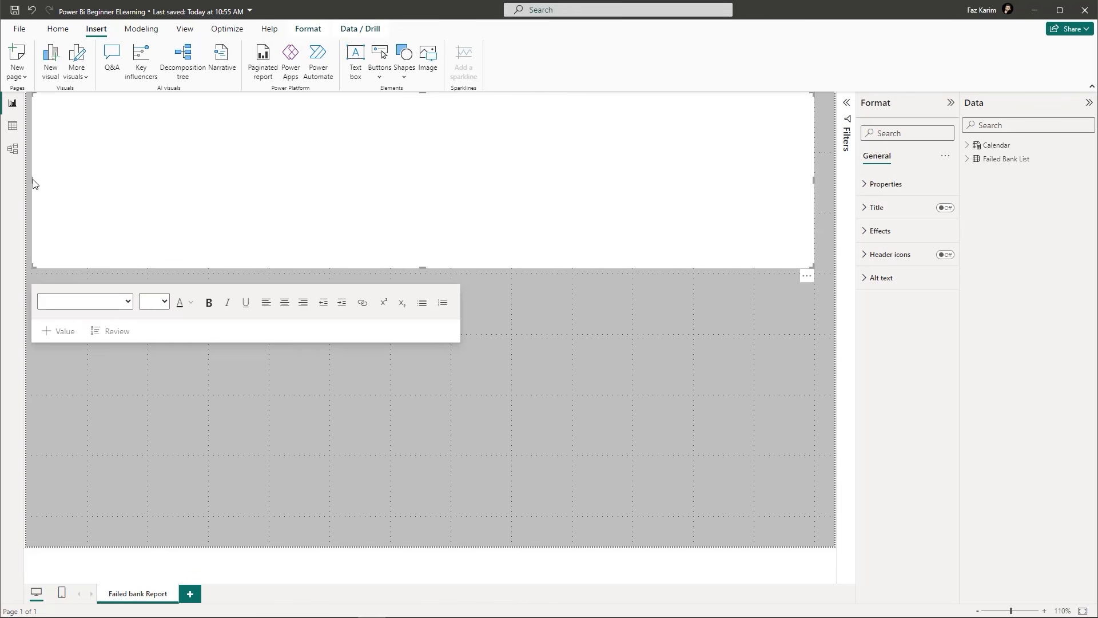
Narrow the text box on both sides, reduce its height to one grid row, and center it horizontally at the page top.
drag(33, 183, 87, 188)
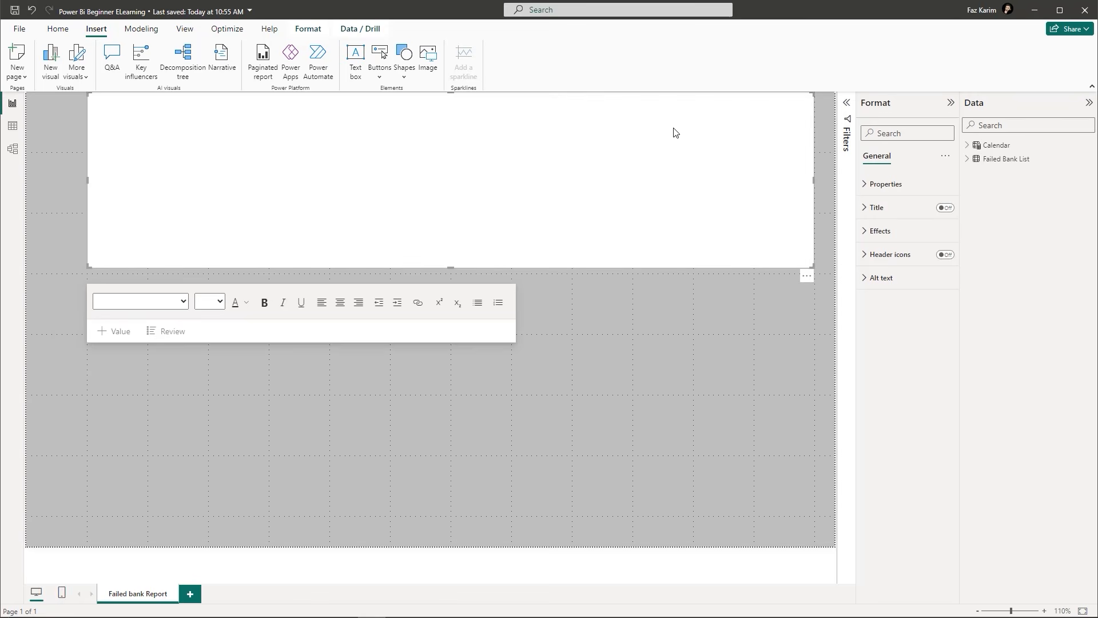
drag(815, 180, 752, 187)
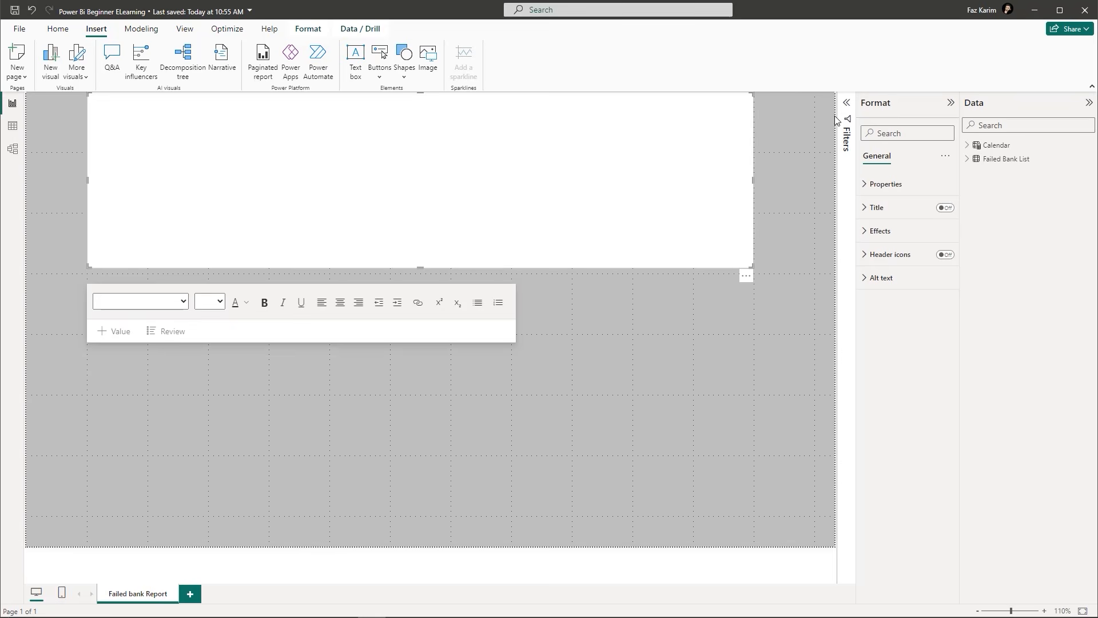
drag(419, 268, 436, 155)
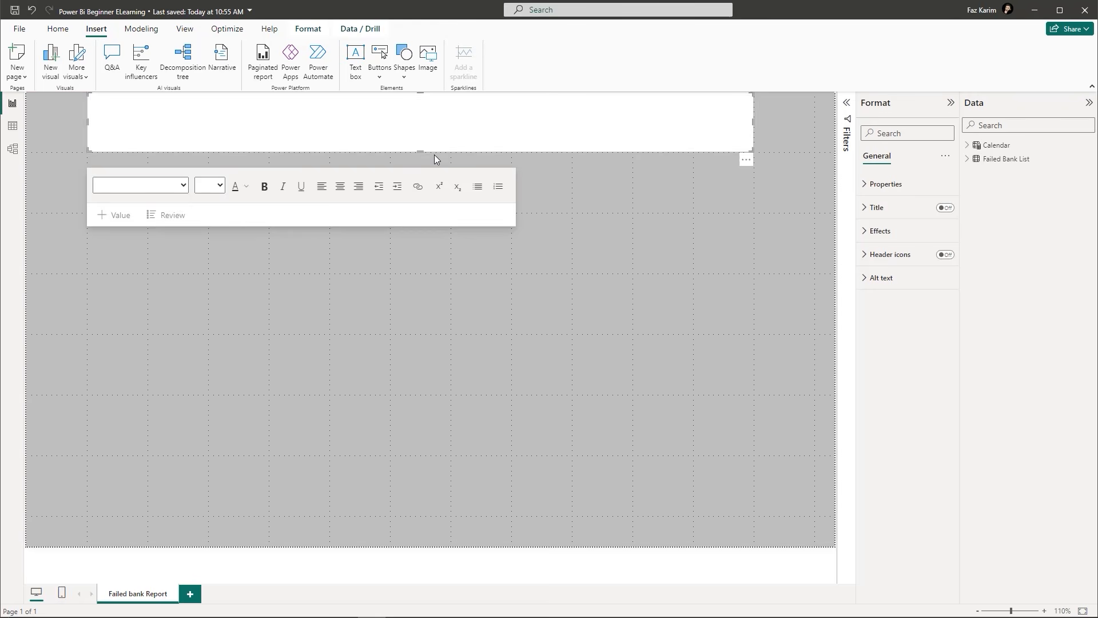
drag(436, 151, 447, 150)
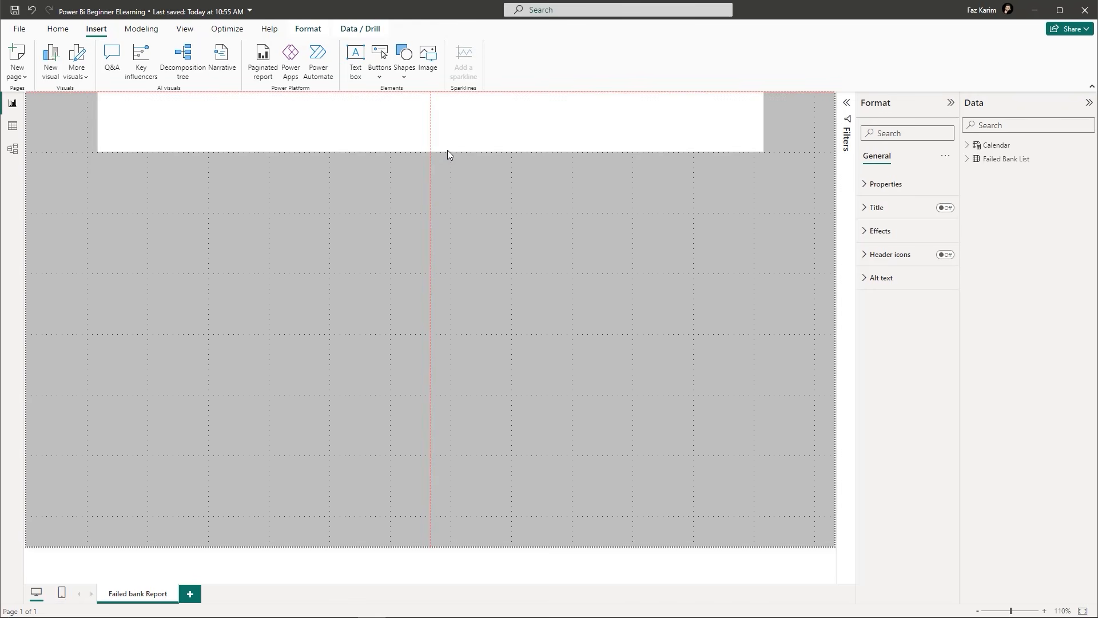
drag(447, 150, 448, 150)
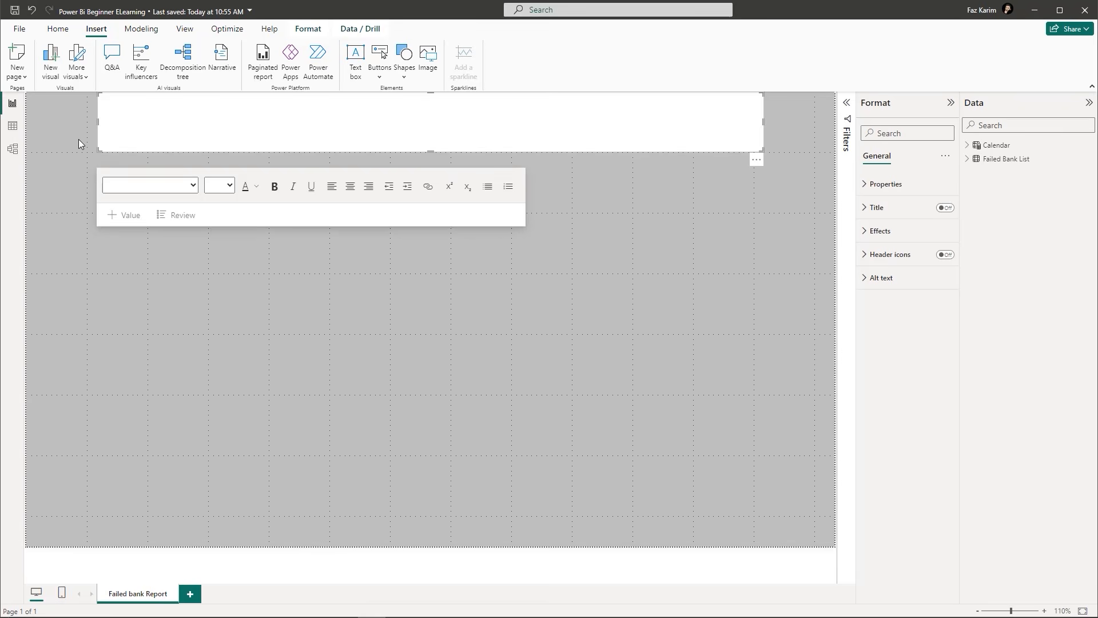
Enter the title "Failed Banks Report" in the text box.
click(239, 126)
text(Fai)
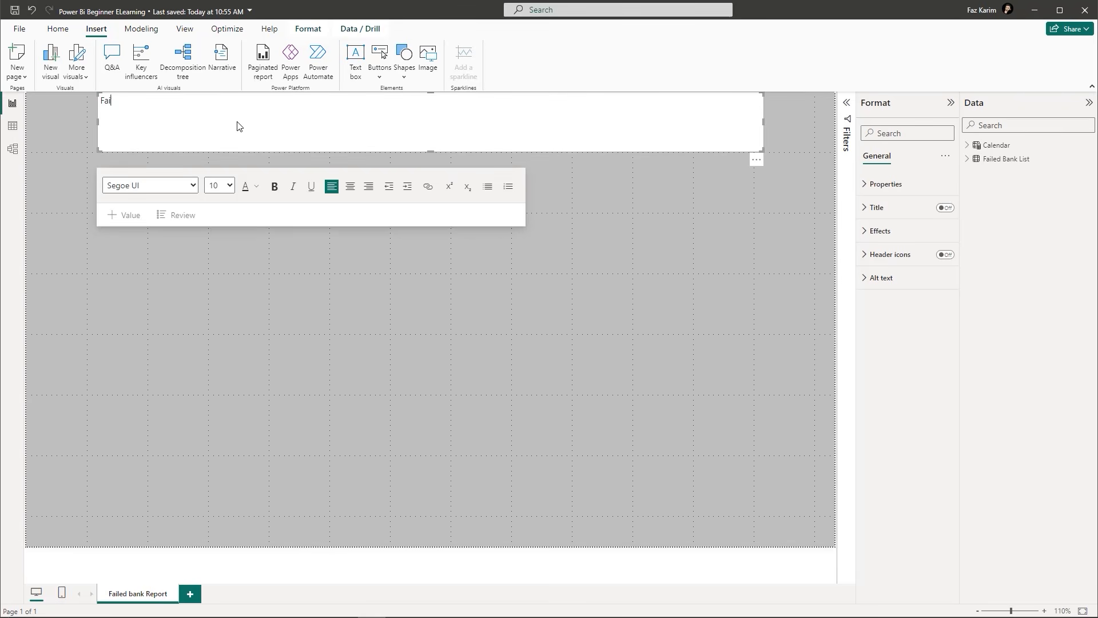
text(led Banks Report)
Format the title text as centered, size 32, bold and dark blue.
drag(174, 100, 100, 101)
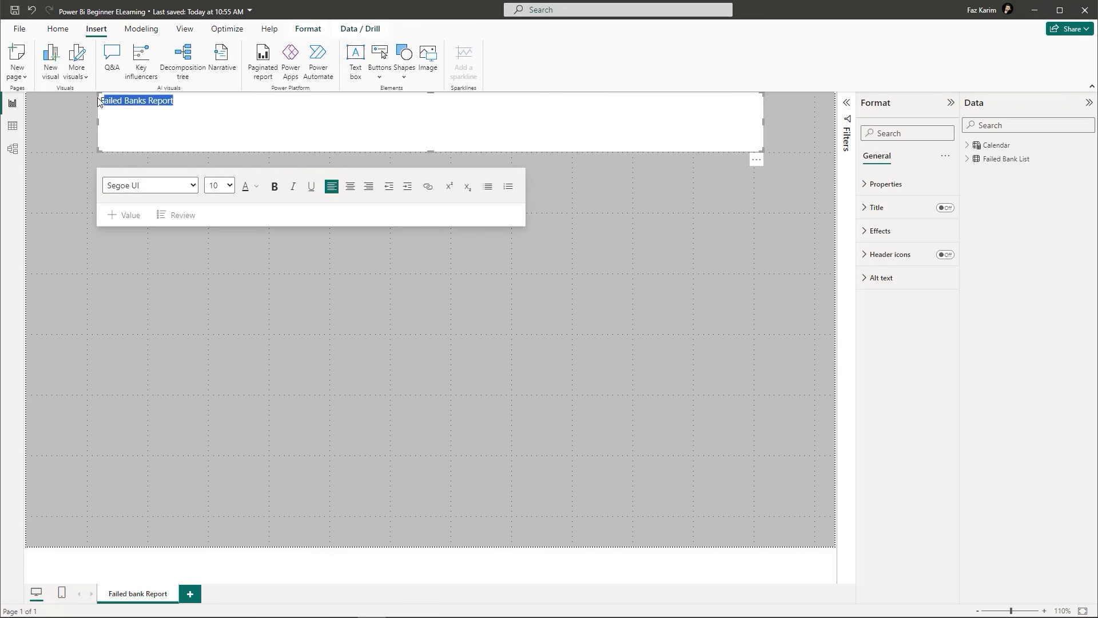
click(349, 187)
click(229, 186)
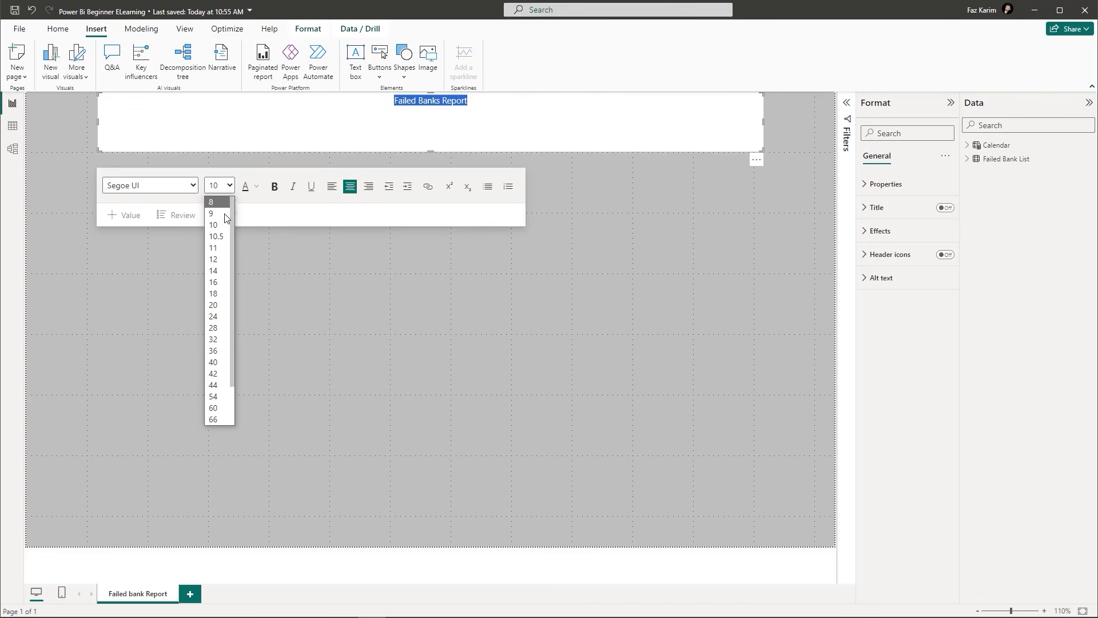
click(214, 339)
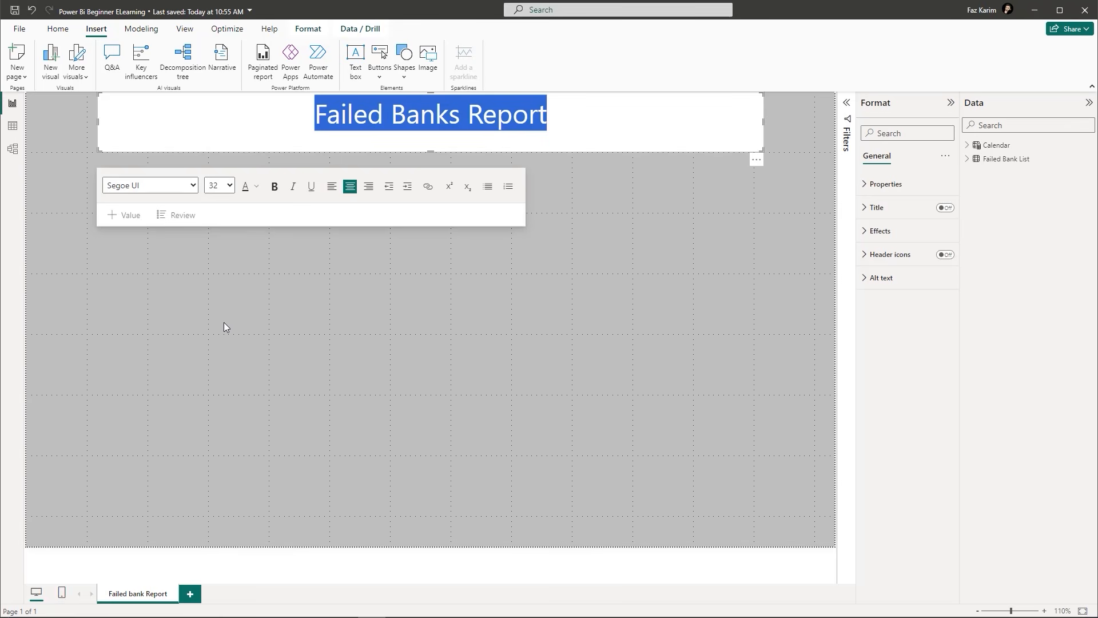
click(275, 191)
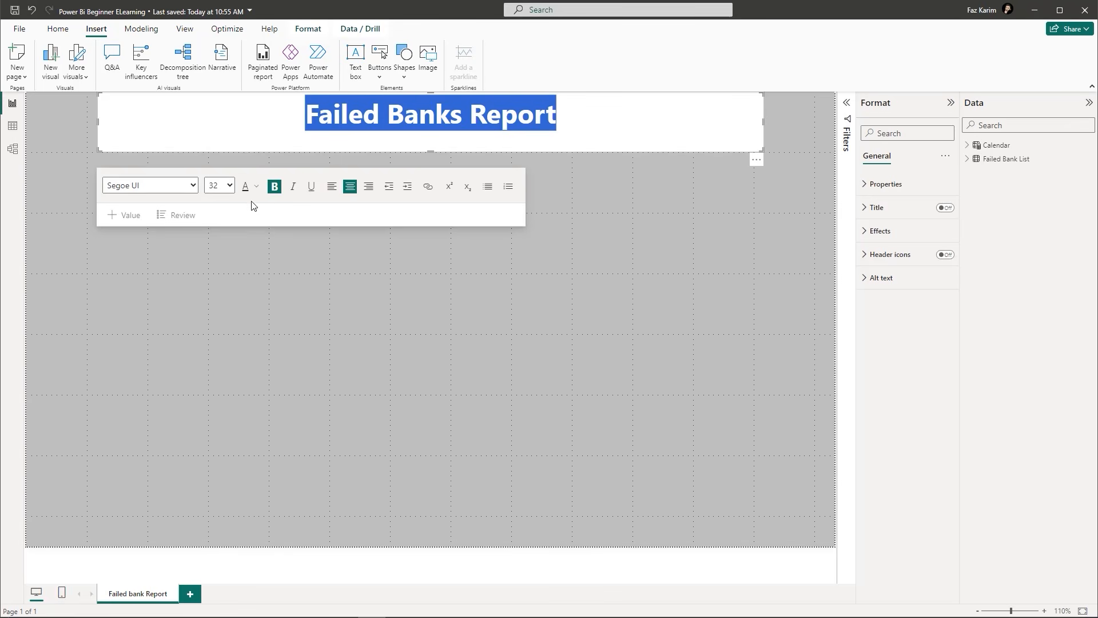
click(256, 186)
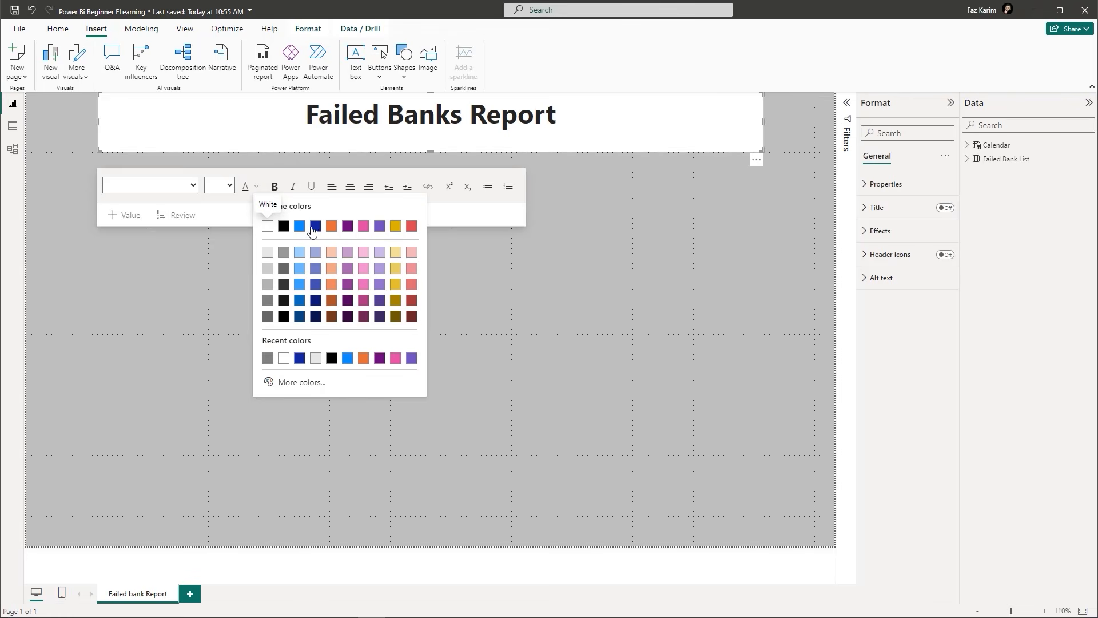
click(313, 228)
click(590, 267)
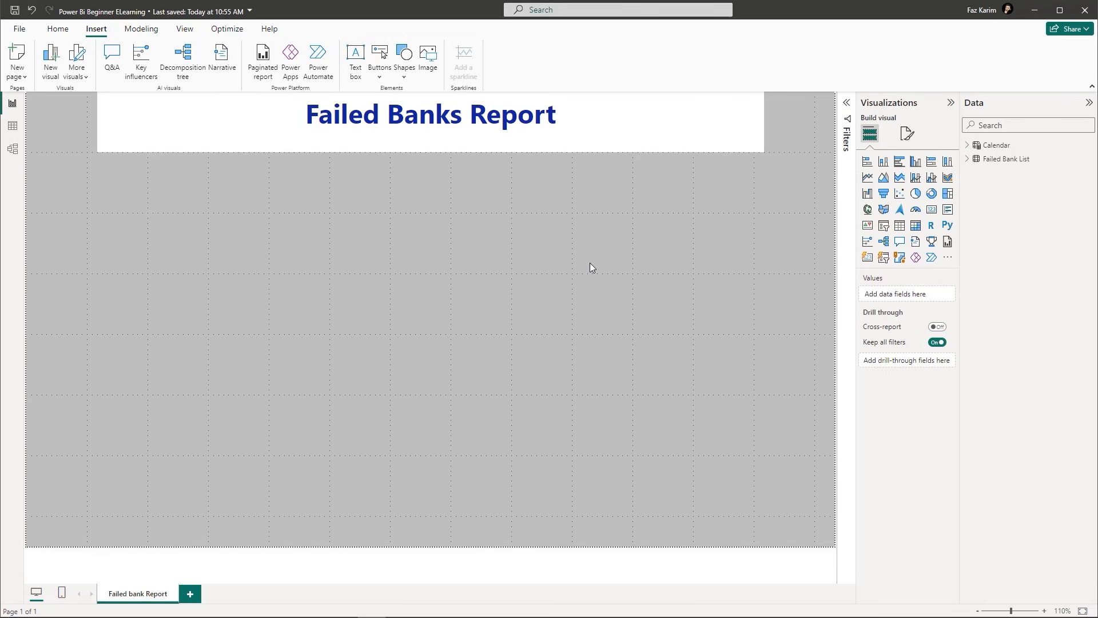
Set the title text box's background color to light blue.
click(610, 151)
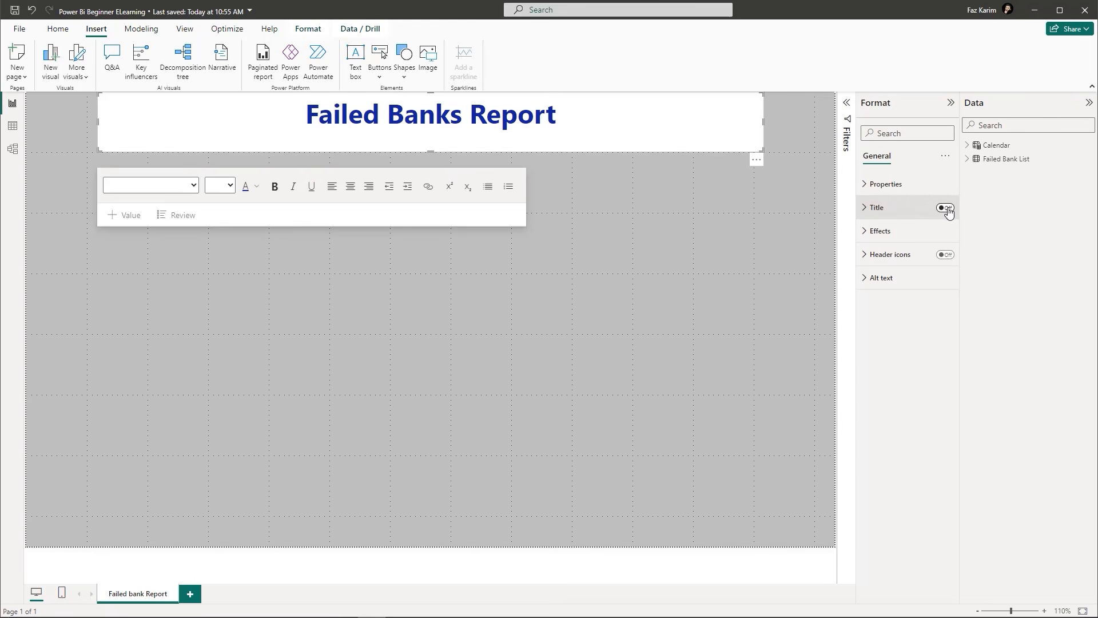
click(864, 231)
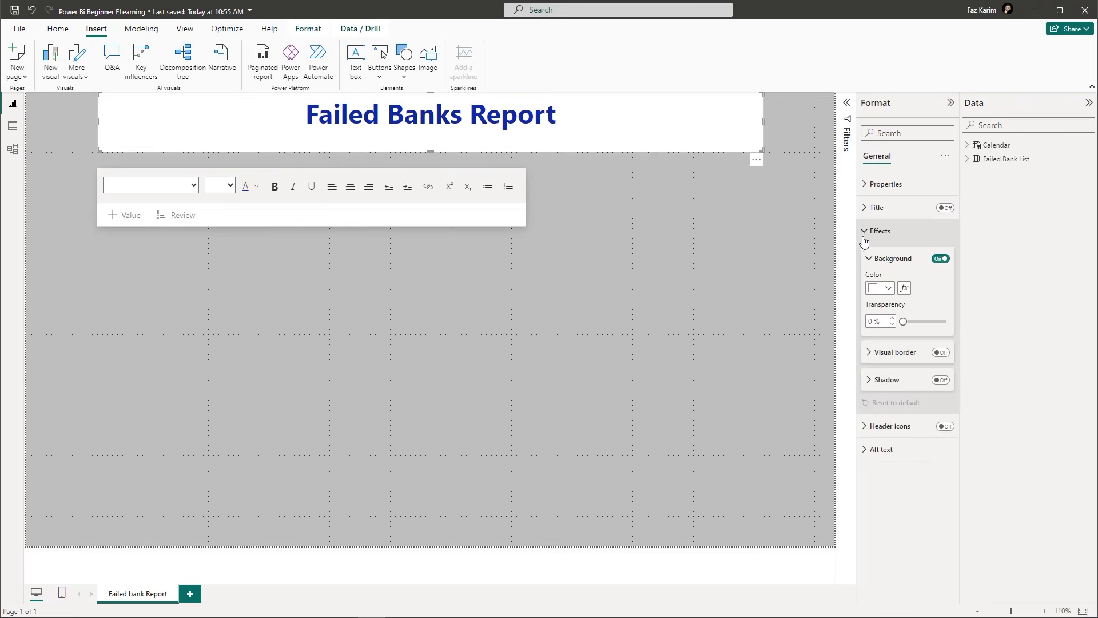
click(888, 288)
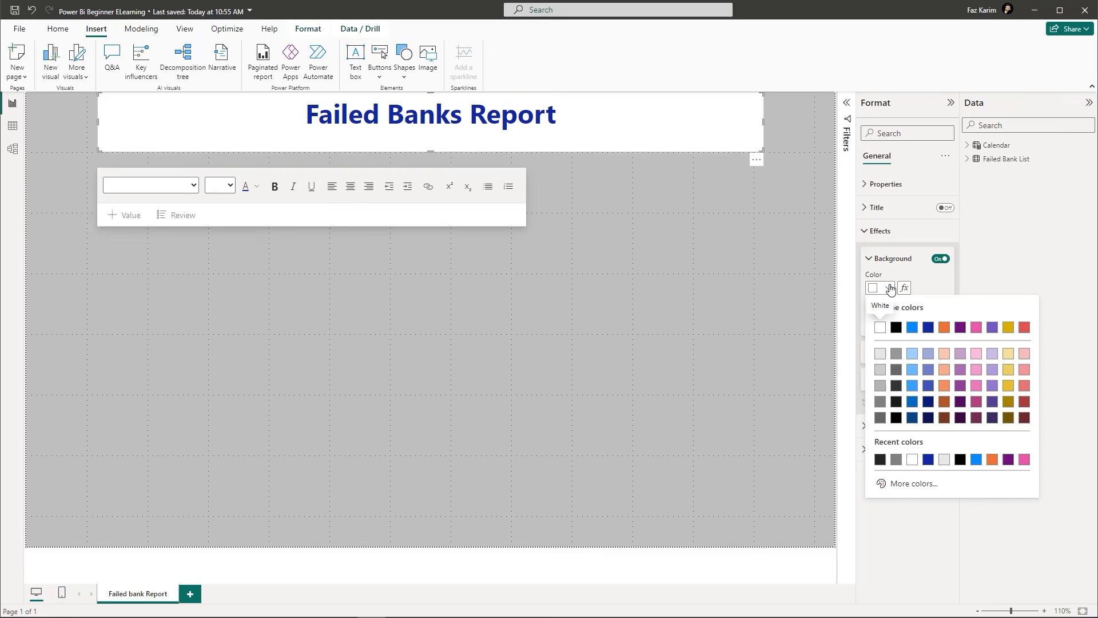
click(912, 354)
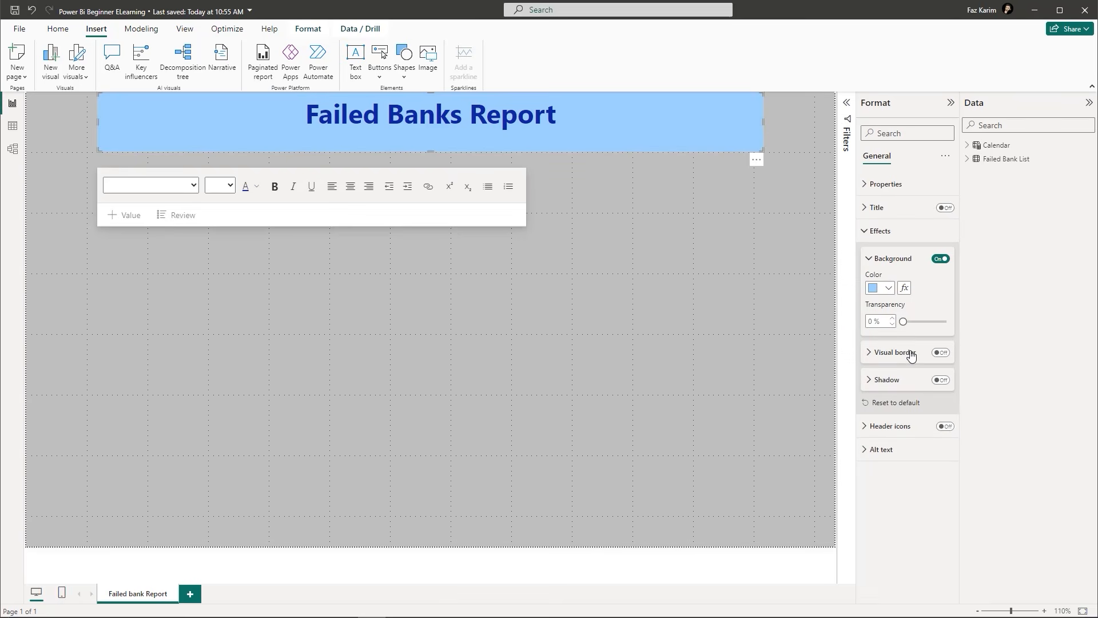
Set the title box's background transparency to 34% and add a dark blue visual border with rounded corners.
drag(907, 325, 918, 324)
click(941, 352)
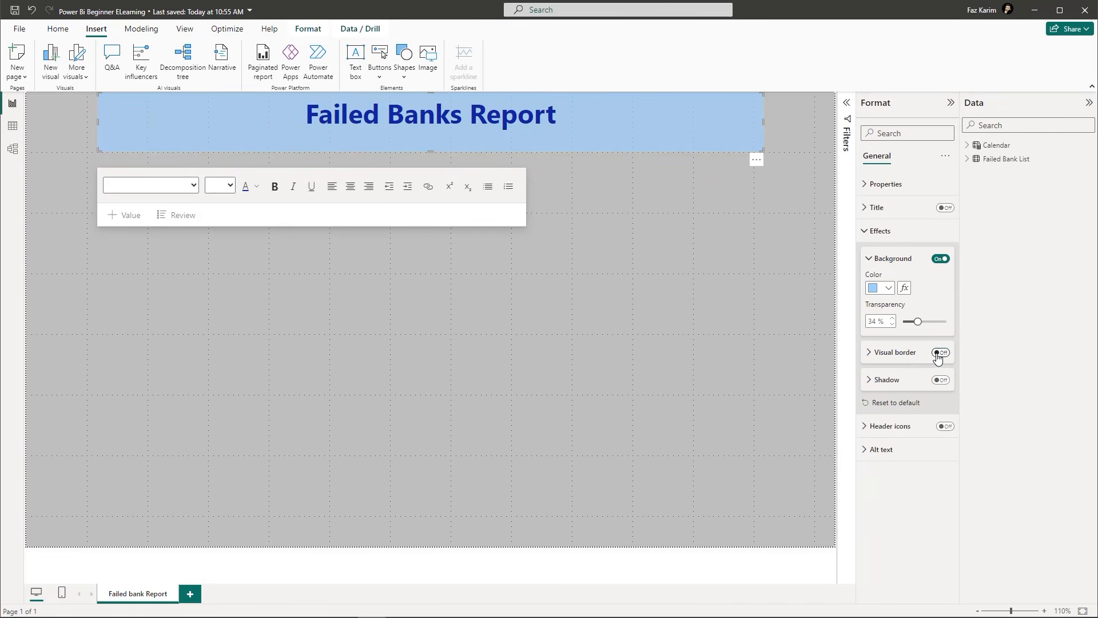
click(869, 354)
click(888, 381)
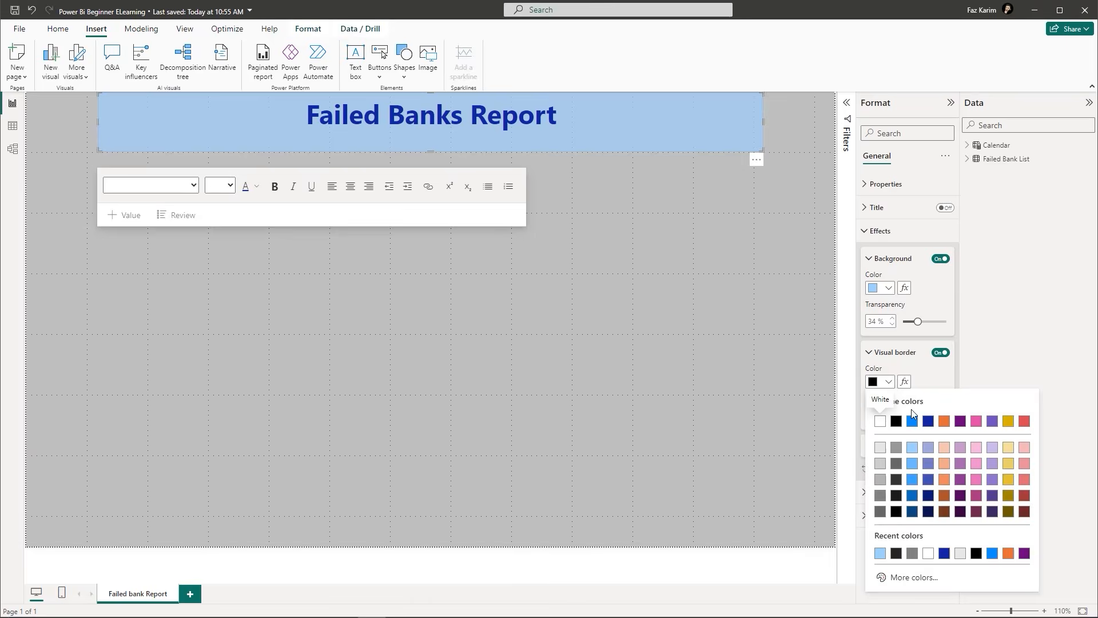
click(928, 421)
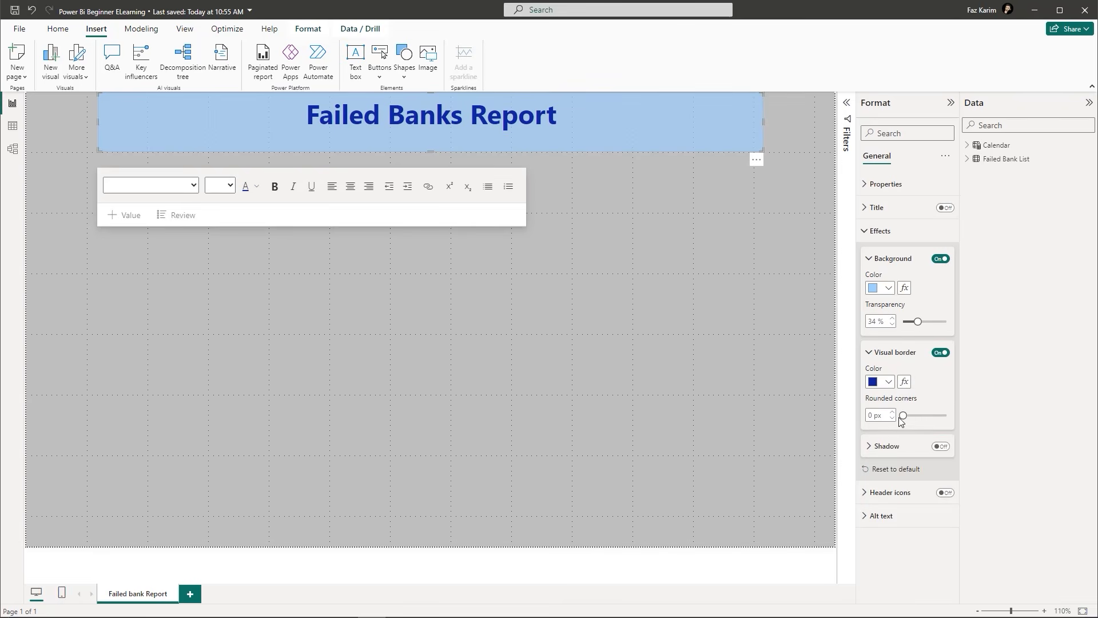
drag(903, 415, 924, 416)
click(815, 361)
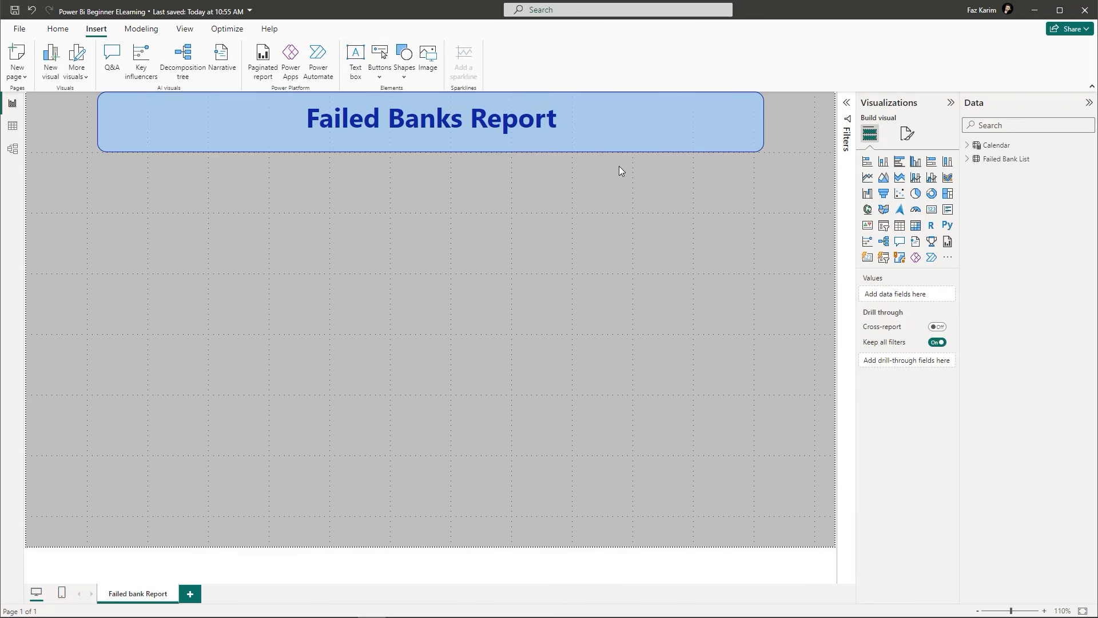
click(602, 150)
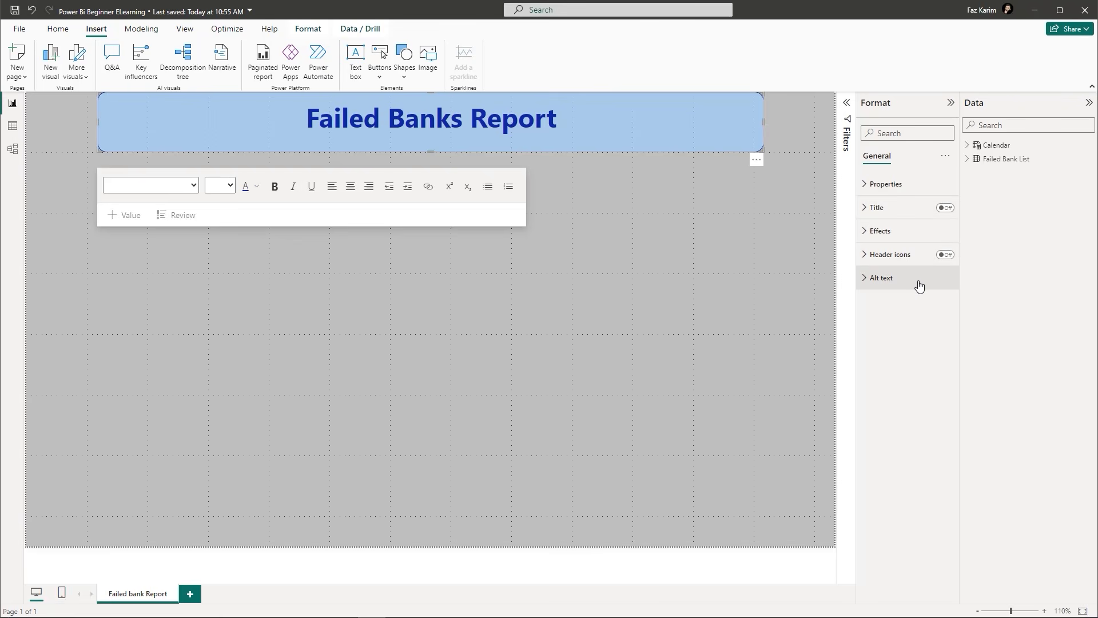
click(783, 298)
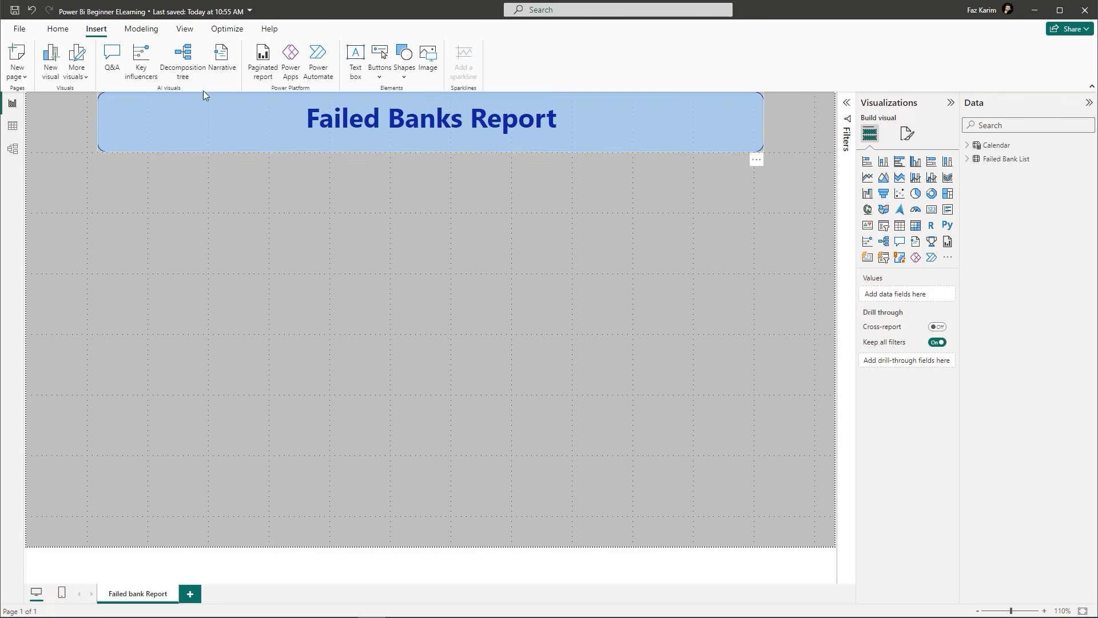
click(185, 29)
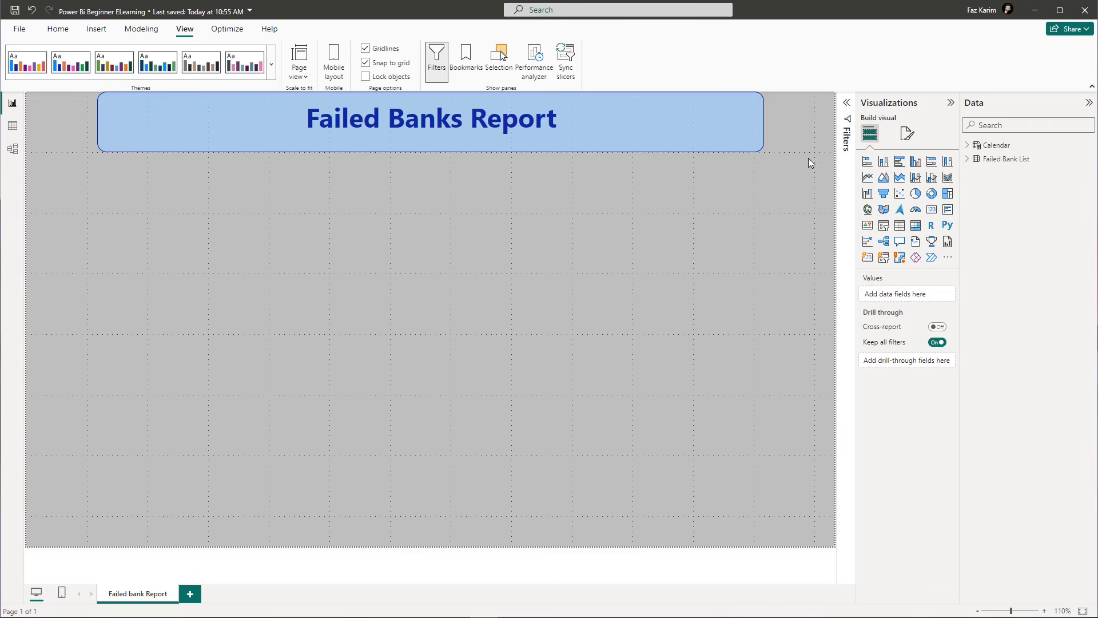
Insert a stacked column chart, widen it slightly past the title box's right edge, and move it up directly beneath the title.
click(884, 162)
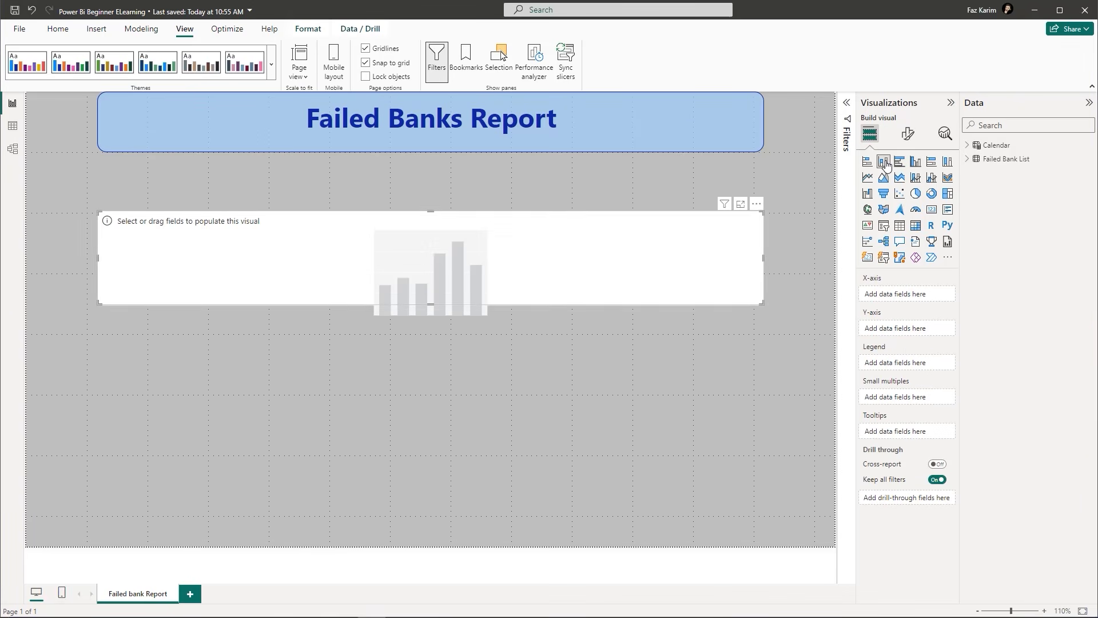
mouse_move(765, 259)
mouse_down()
mouse_move(746, 260)
mouse_move(781, 267)
mouse_up()
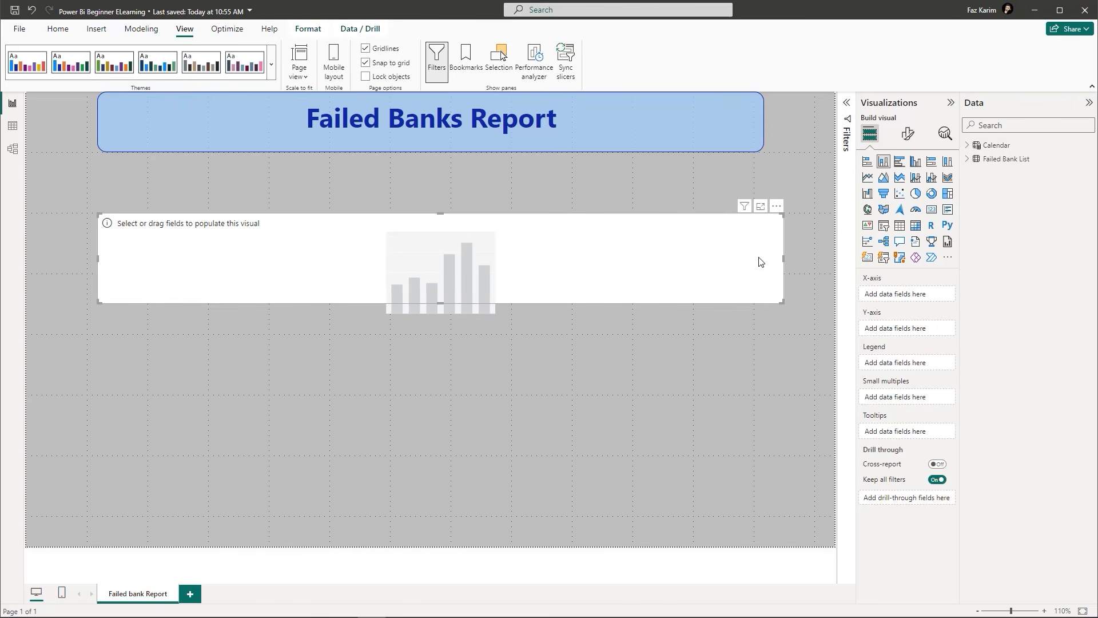
click(699, 211)
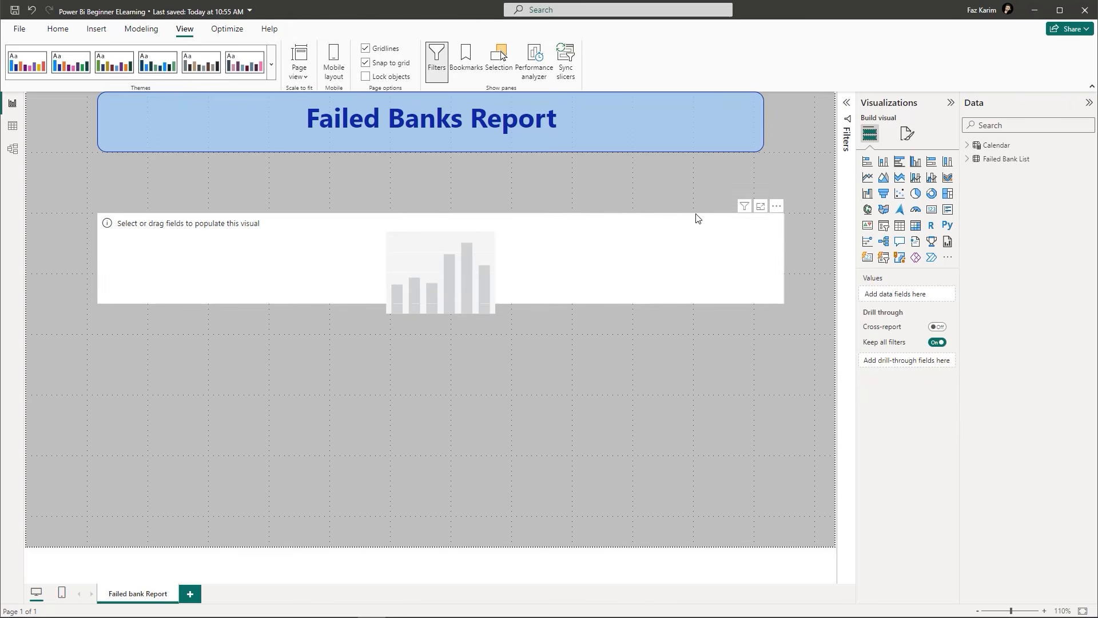
click(696, 219)
drag(696, 218, 695, 168)
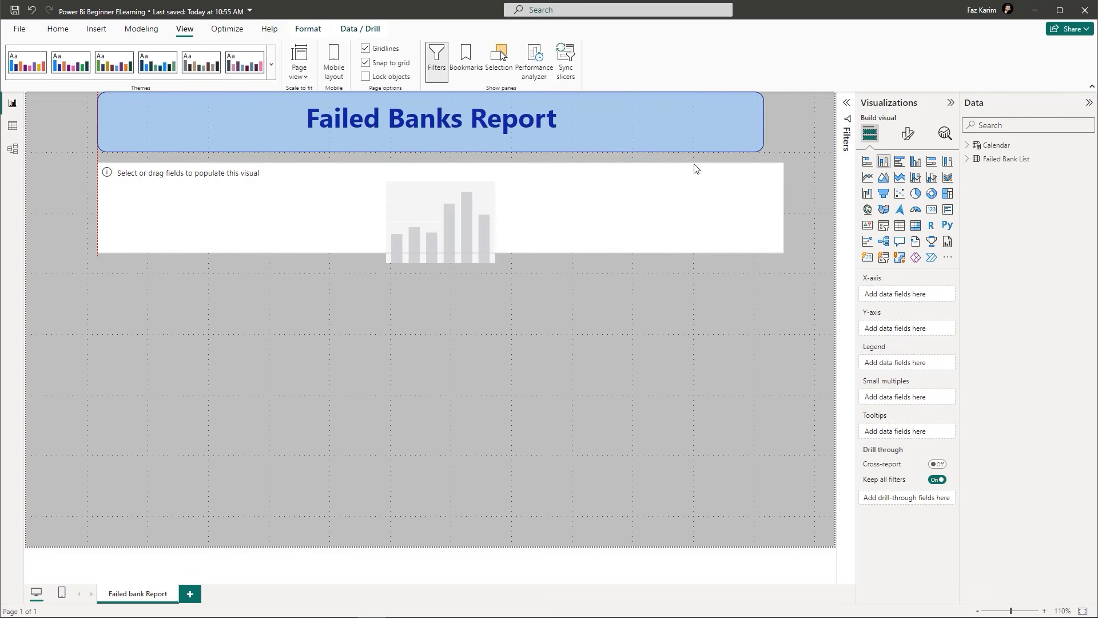
drag(695, 168, 695, 164)
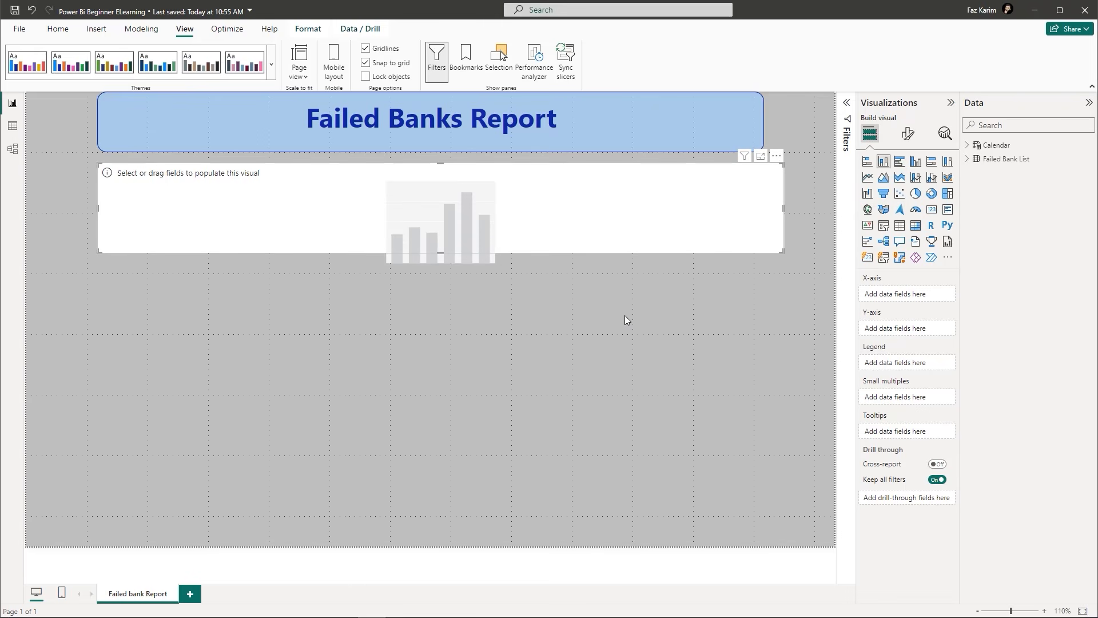
Add Bank Name from Failed Bank List to the chart's Y-axis as a count and extend the chart downward.
click(966, 162)
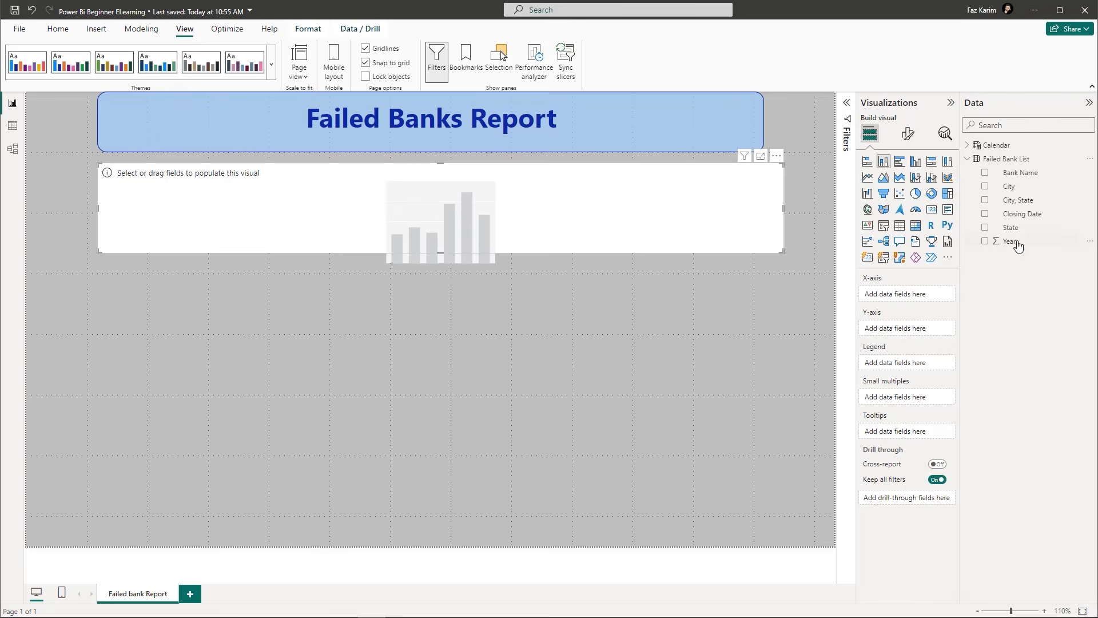
drag(1025, 177, 920, 330)
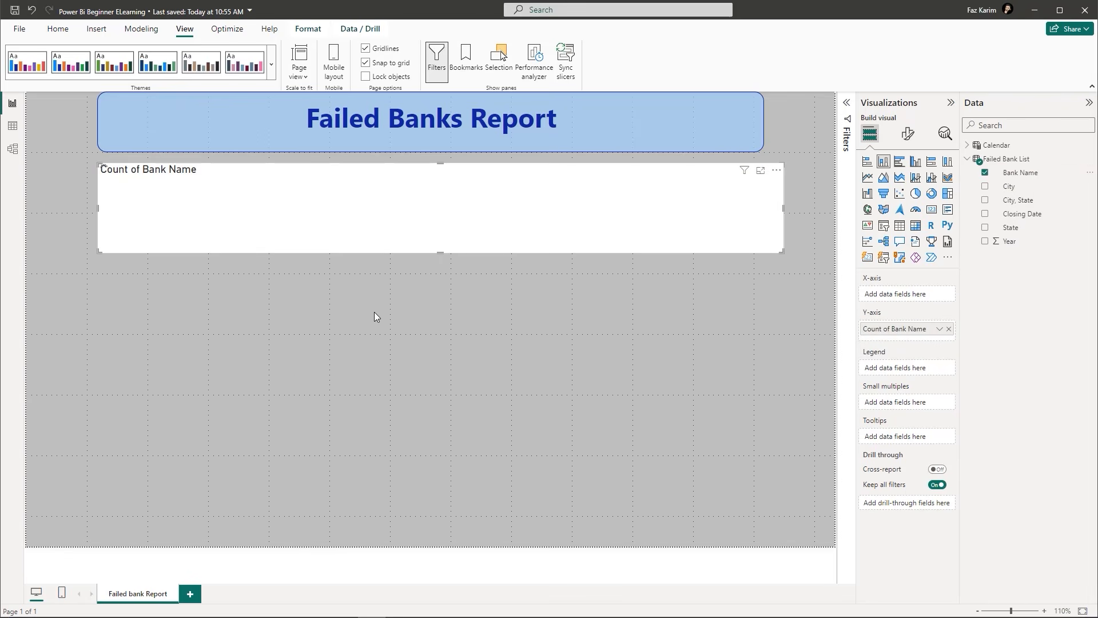
drag(439, 255, 437, 318)
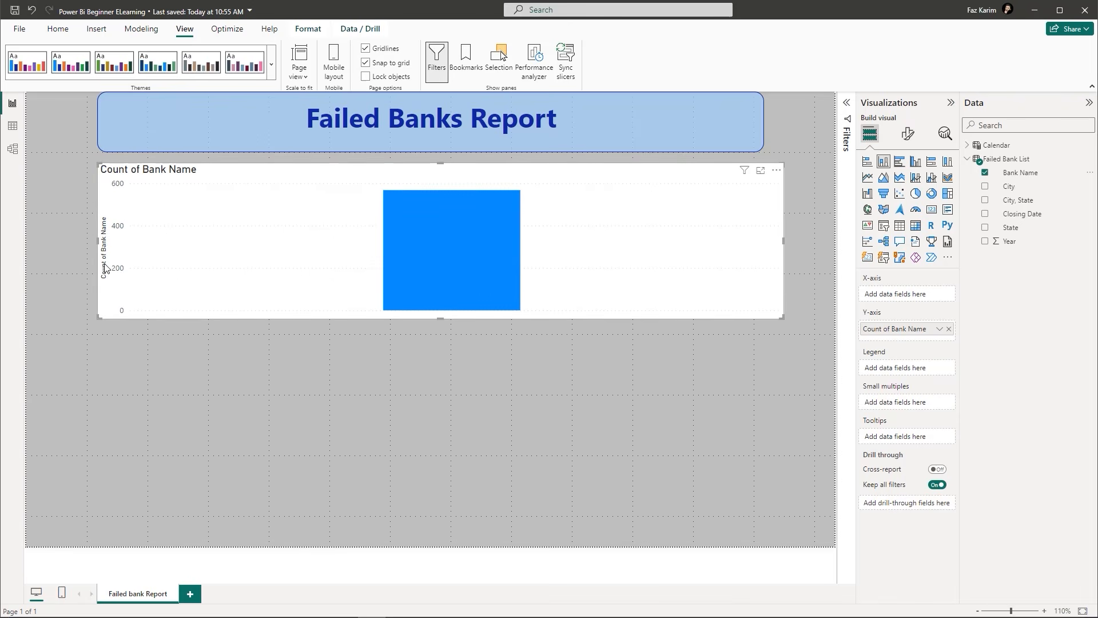
mouse_move(426, 249)
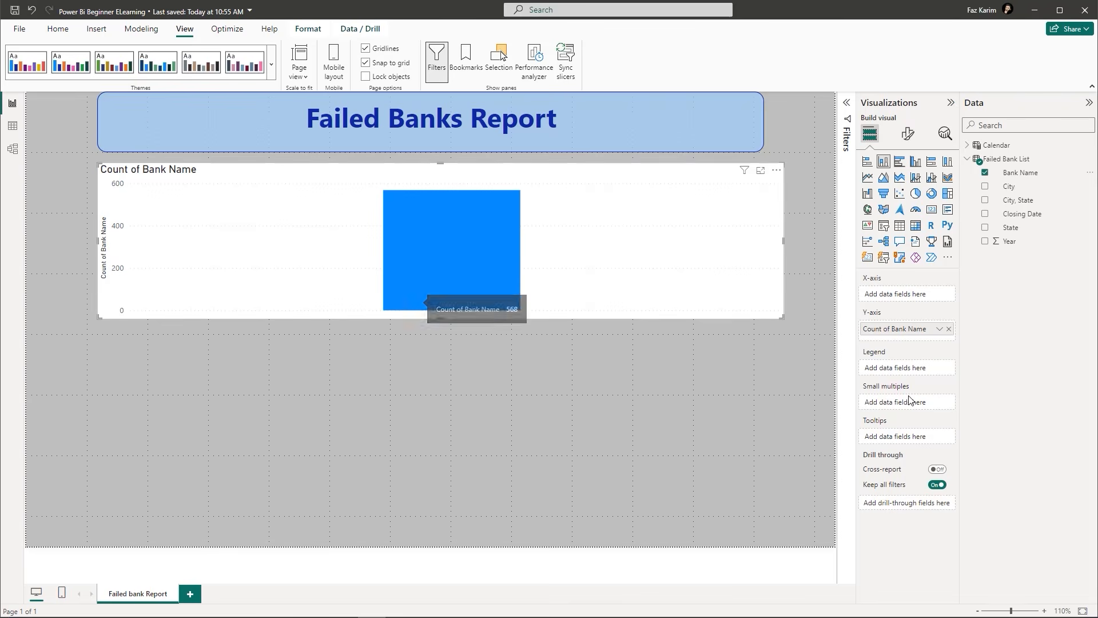
Add MonthName from the Calendar table to the chart's X-axis.
click(967, 161)
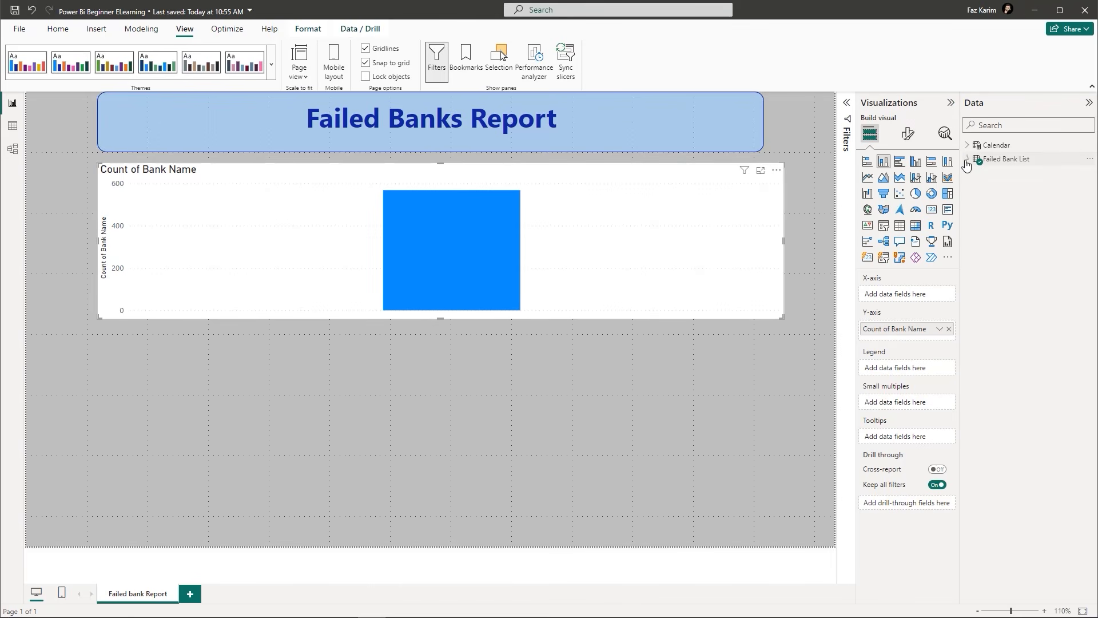
click(967, 147)
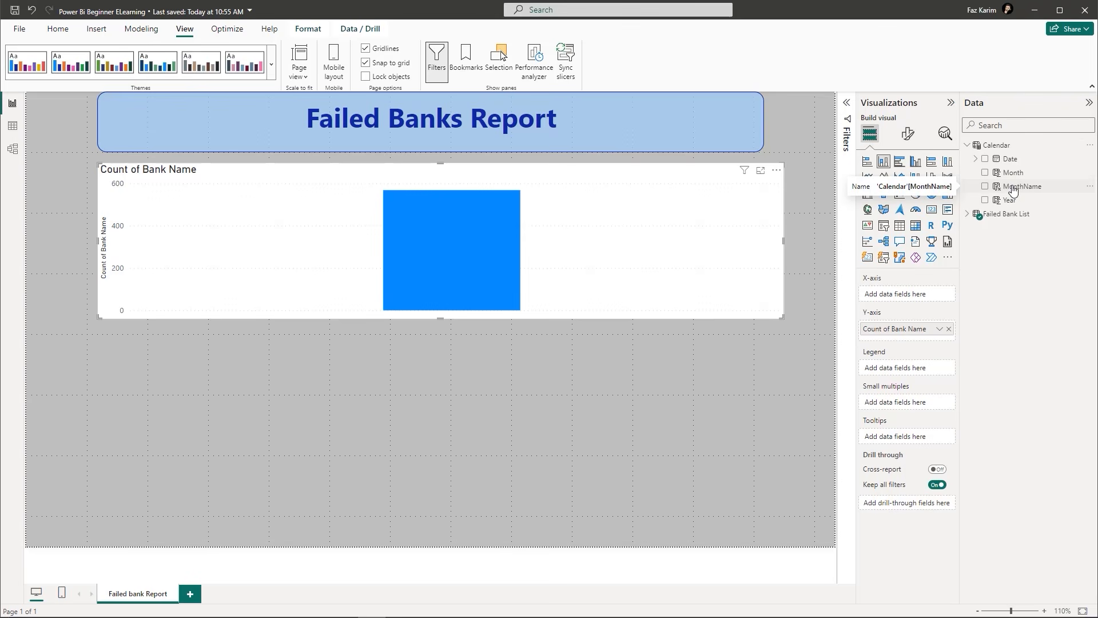
drag(1012, 190, 888, 294)
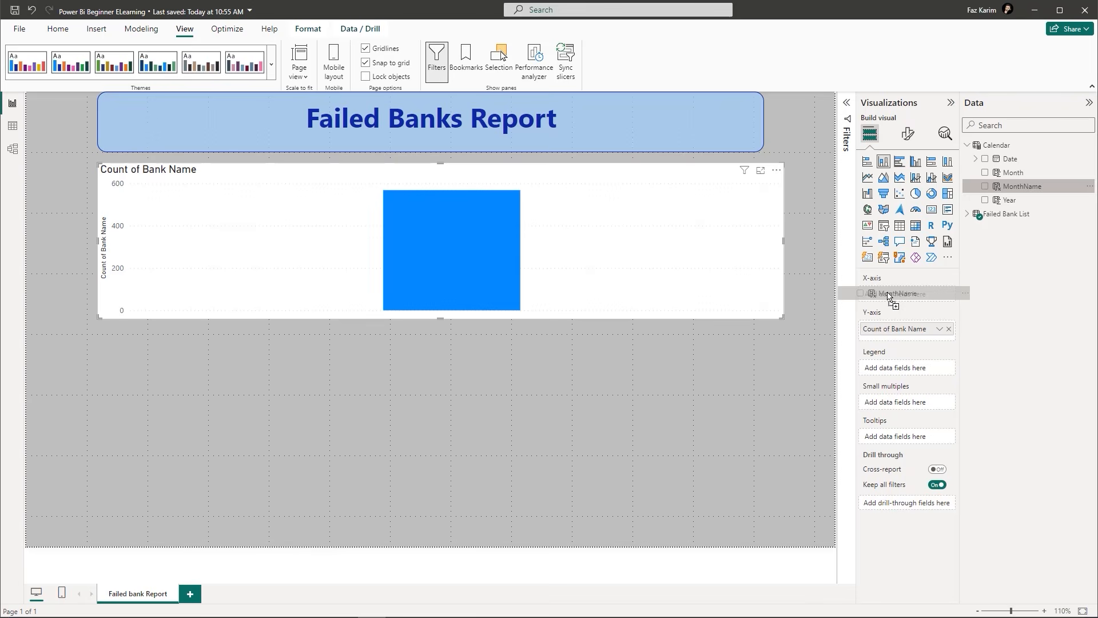
drag(889, 295, 889, 294)
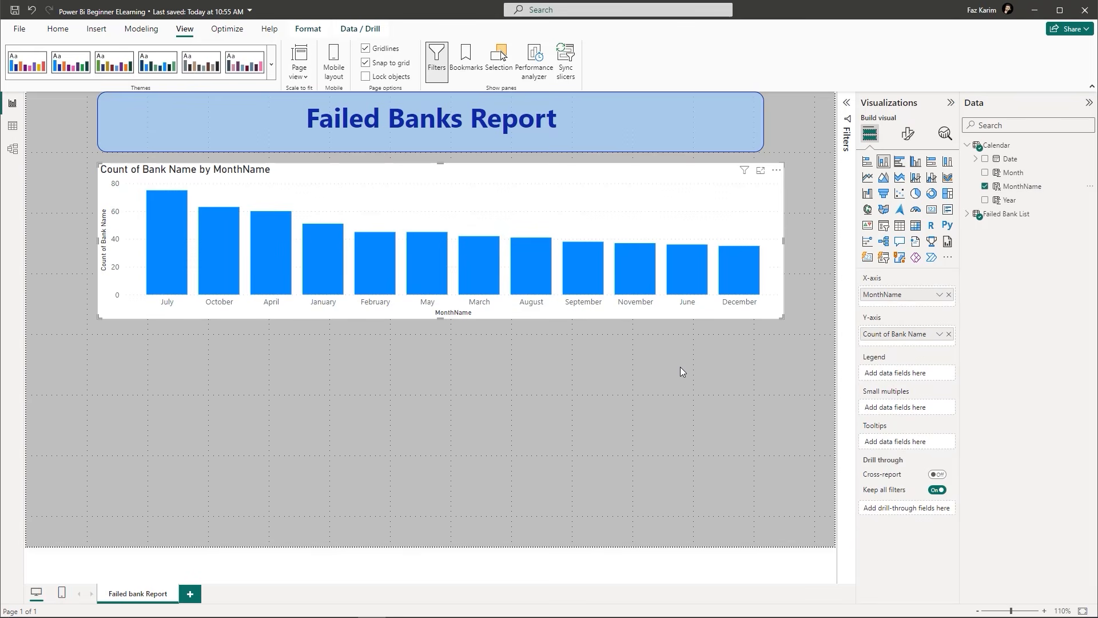
Examine the count of failed banks for the individual months in the column chart.
click(976, 217)
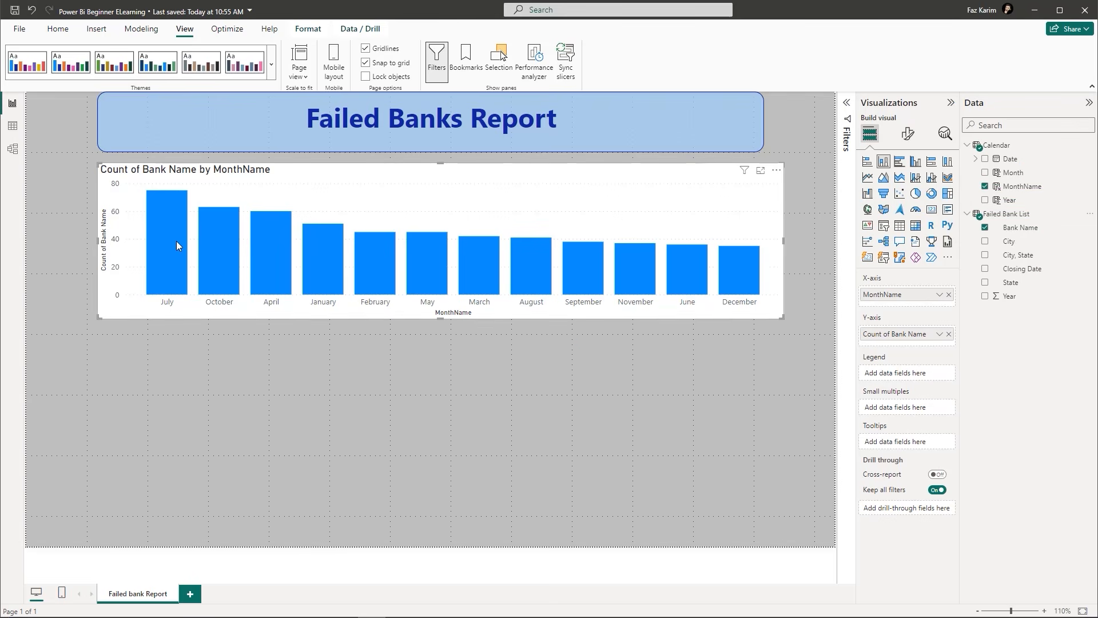
mouse_move(177, 248)
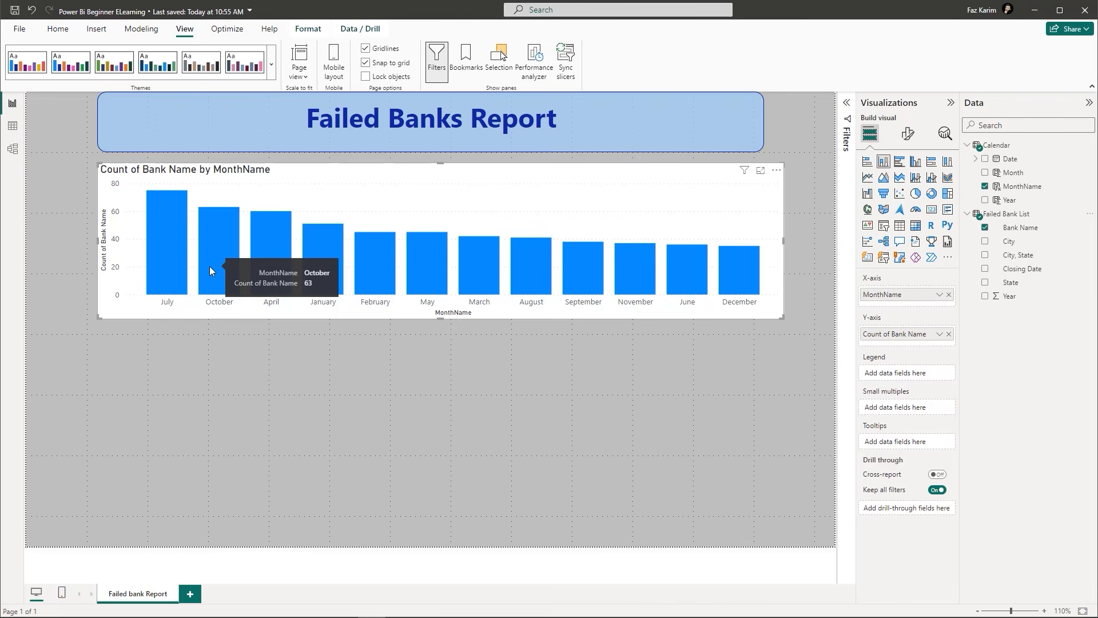
mouse_move(258, 242)
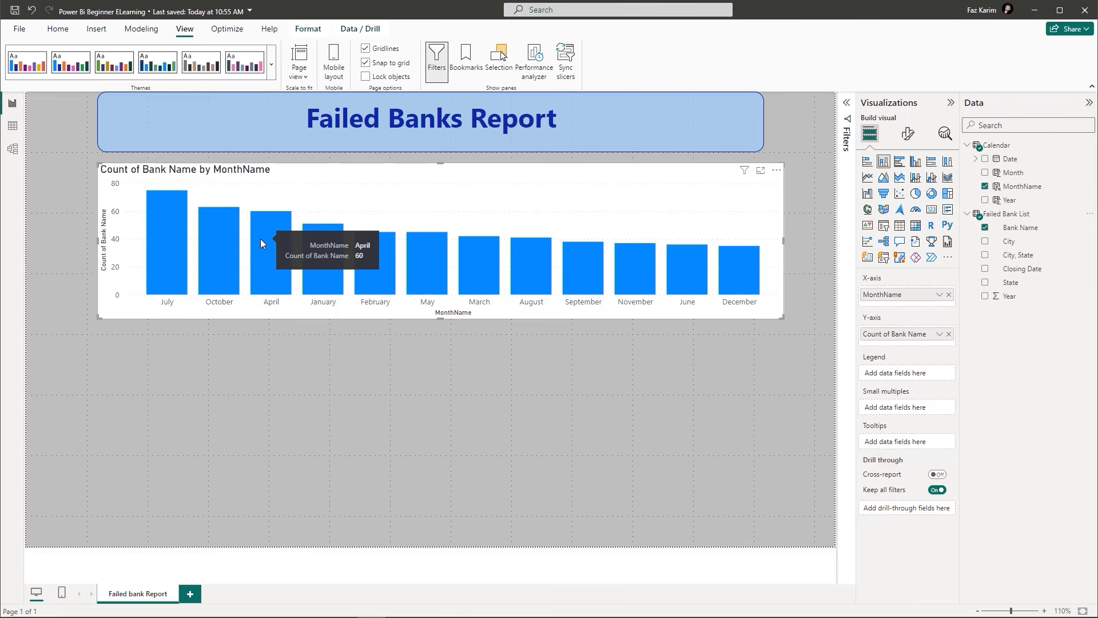
mouse_move(319, 265)
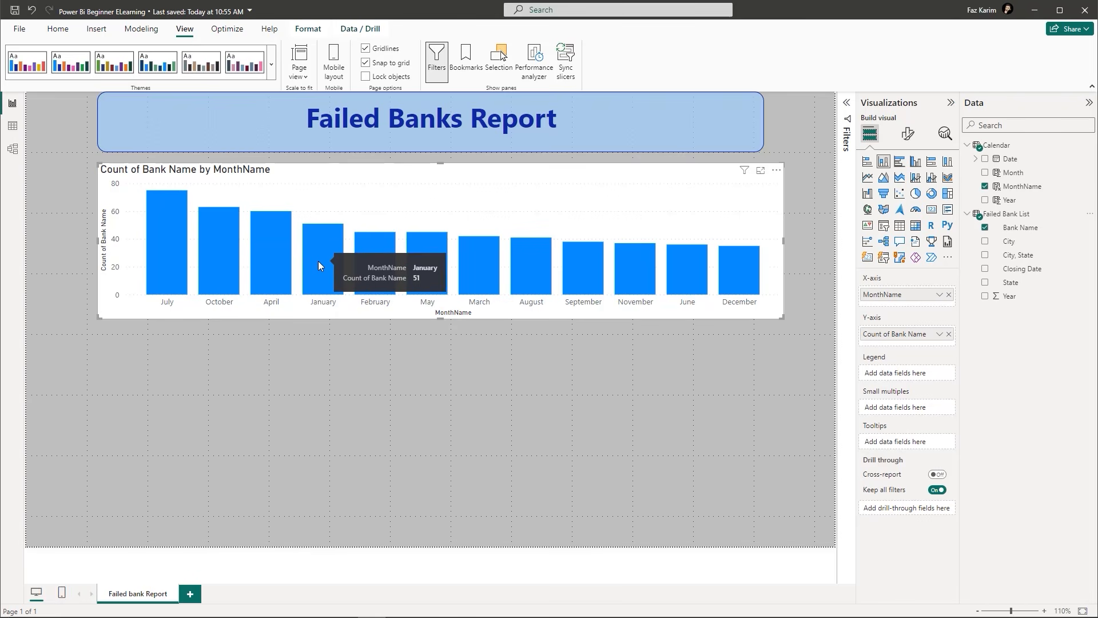
mouse_move(367, 252)
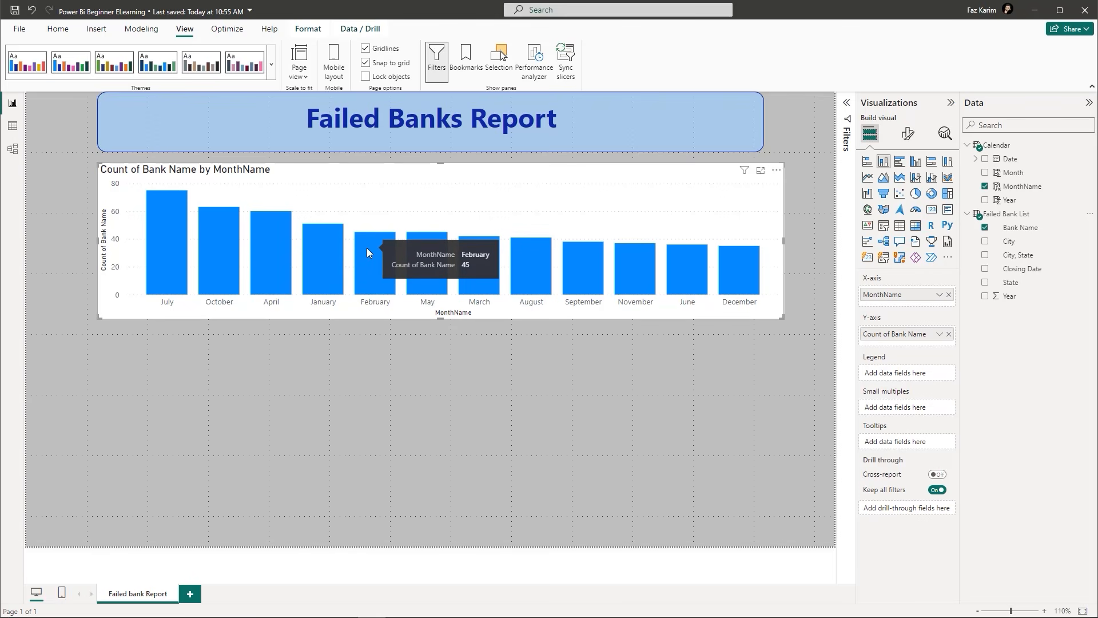
mouse_move(411, 267)
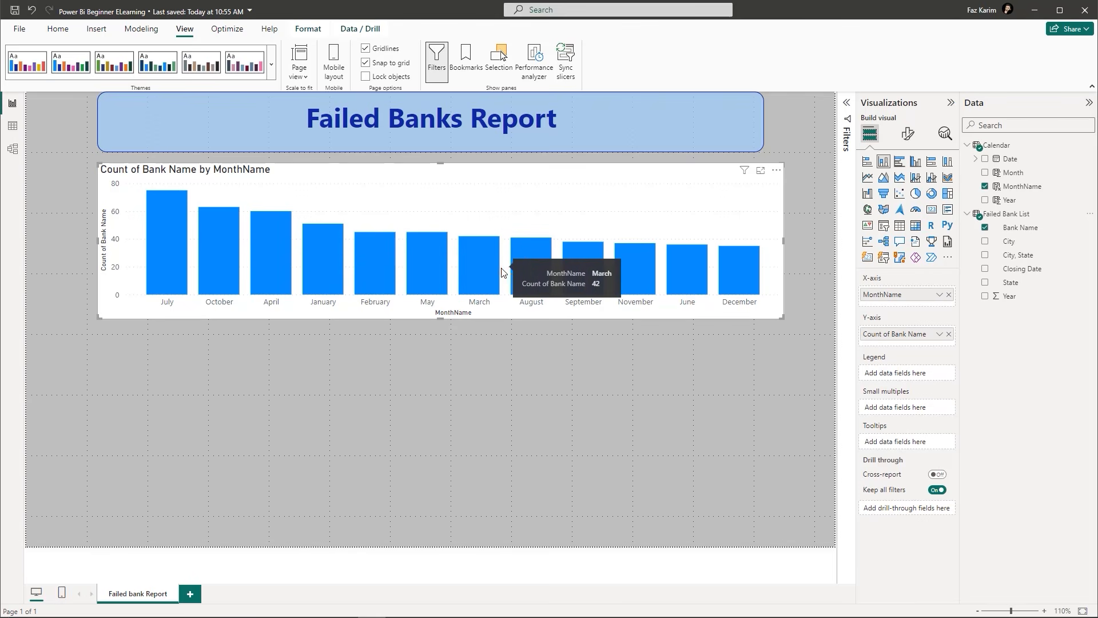
mouse_move(519, 277)
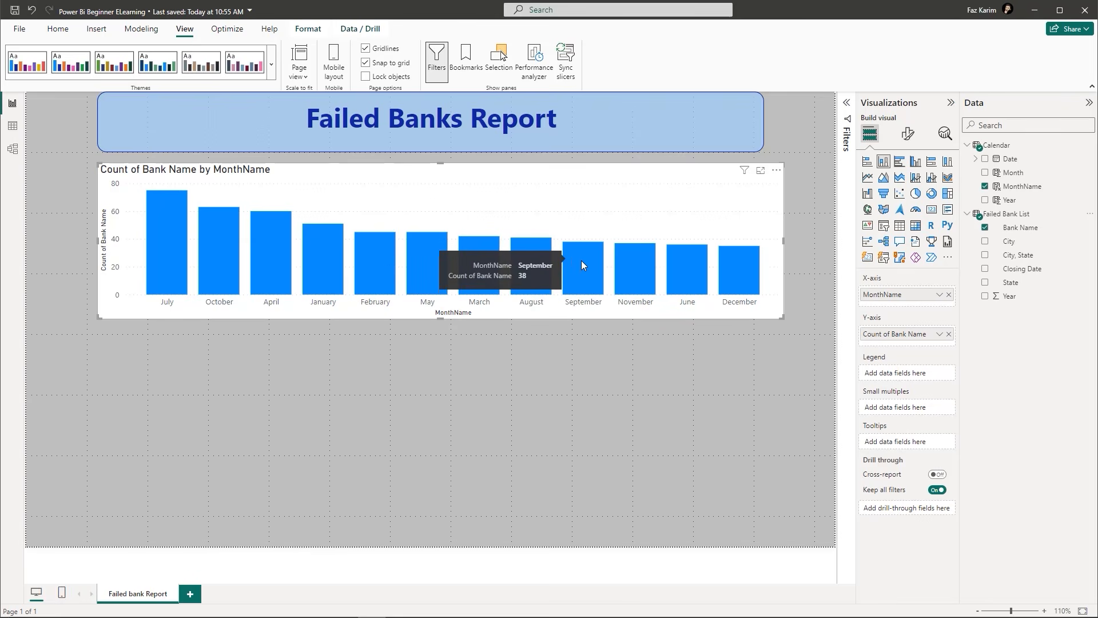
mouse_move(635, 283)
mouse_move(688, 262)
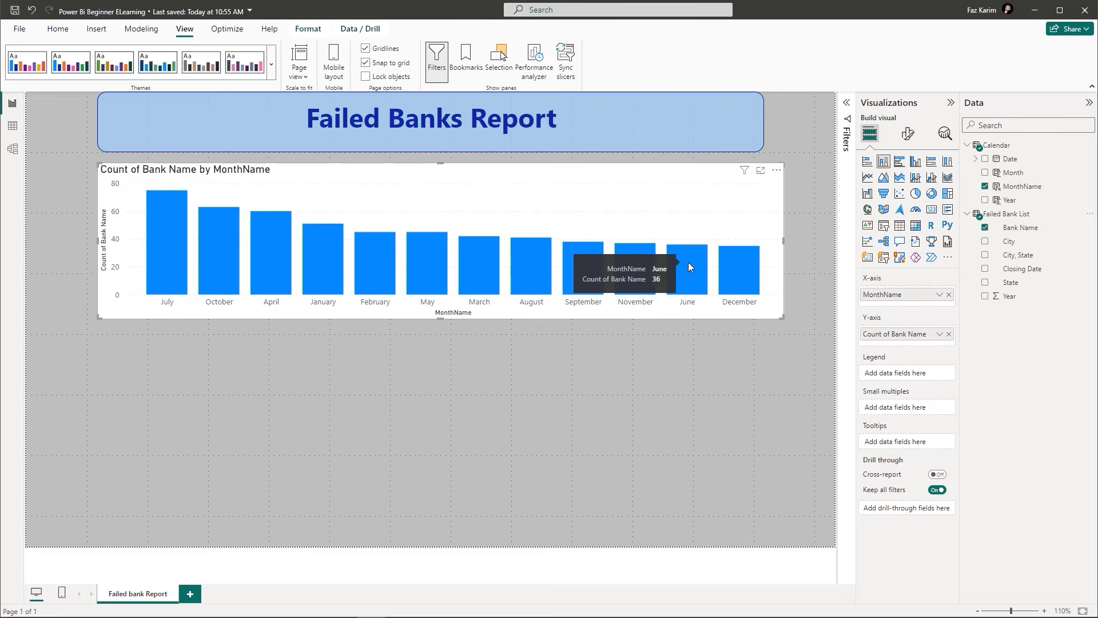
mouse_move(733, 283)
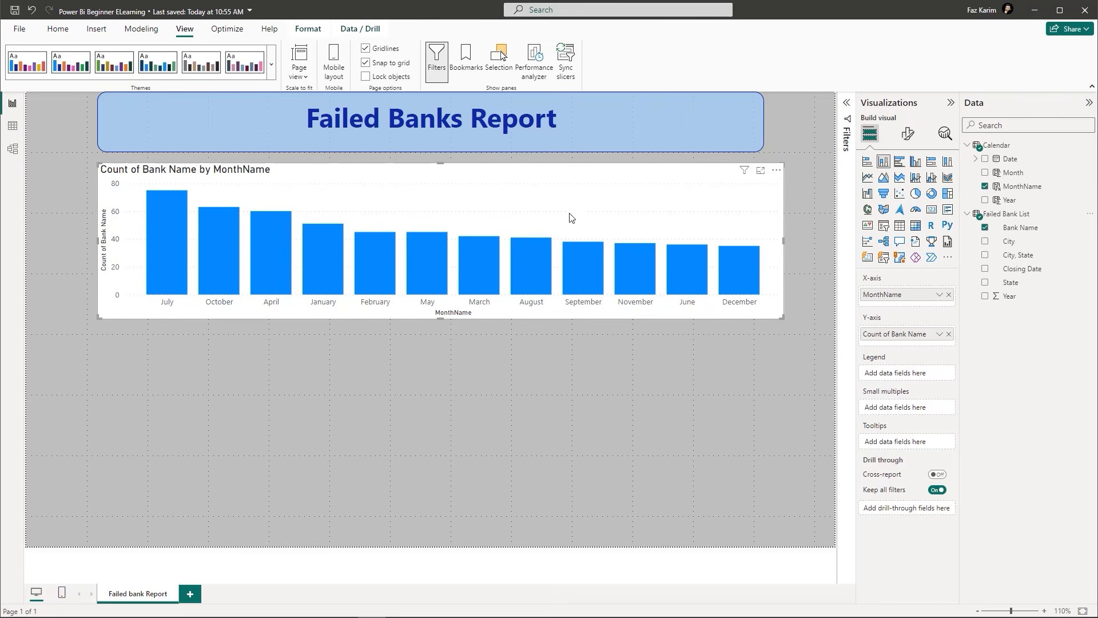
Sort the column chart's axis by MonthName in ascending order.
click(777, 171)
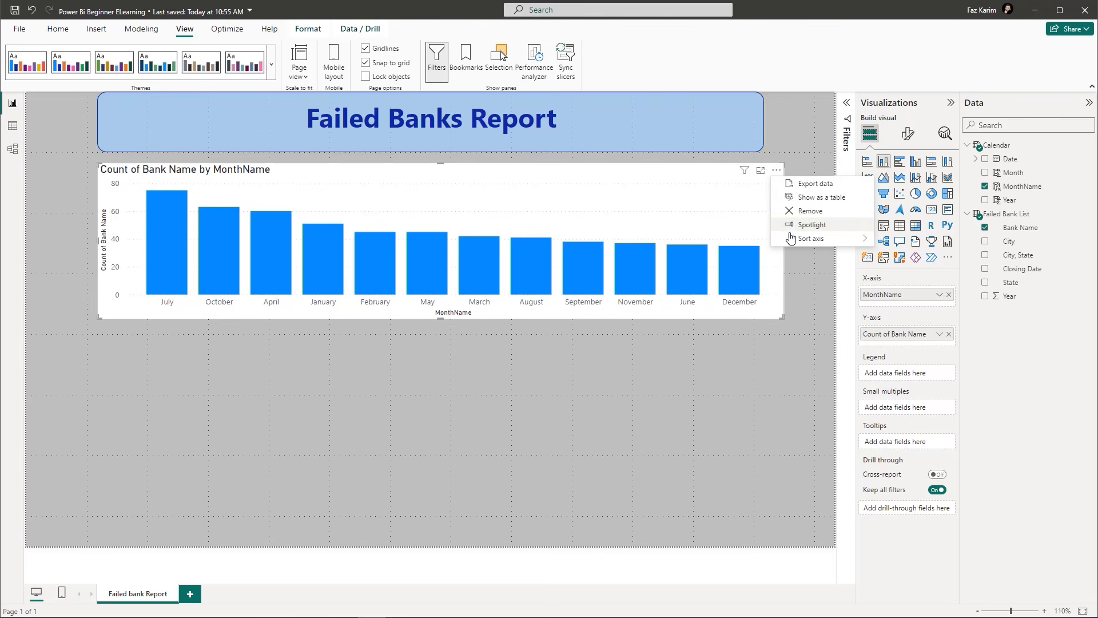
mouse_move(792, 240)
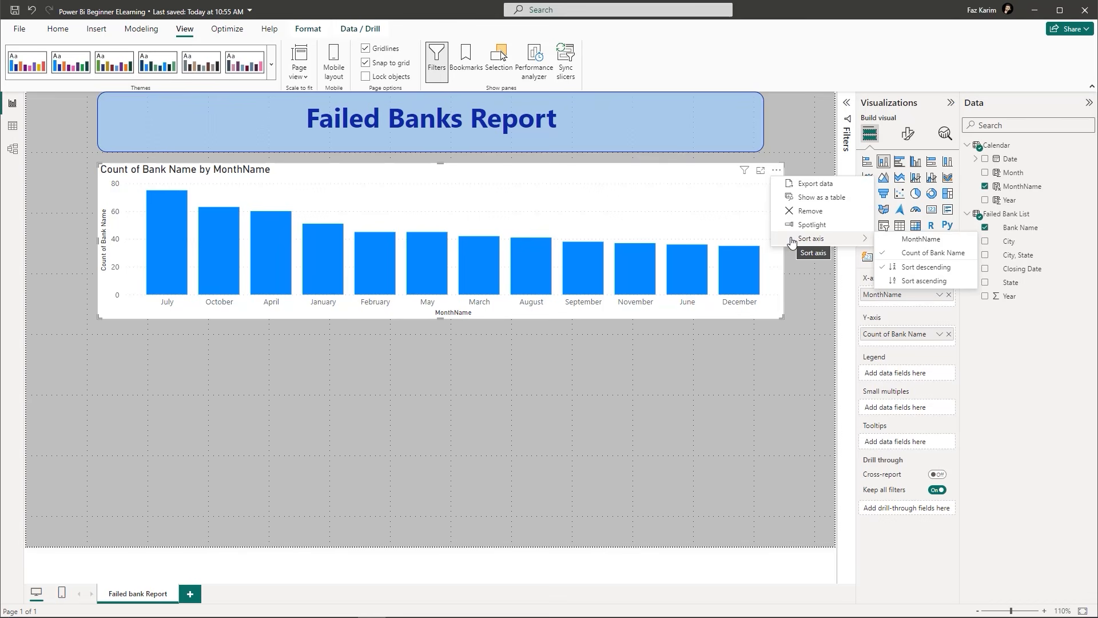
click(894, 245)
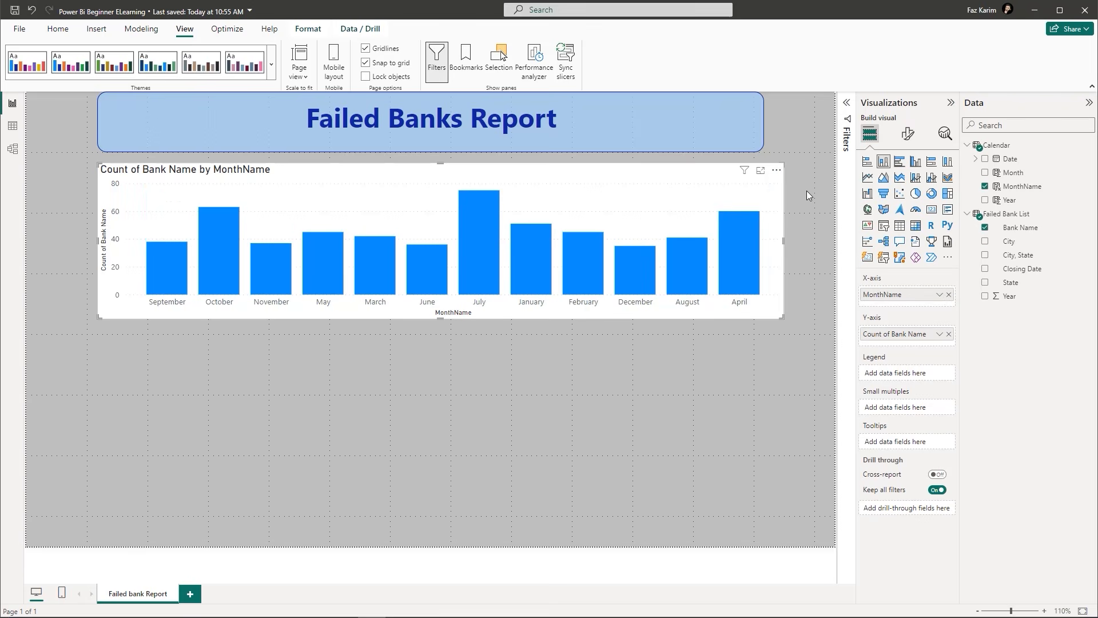
click(776, 170)
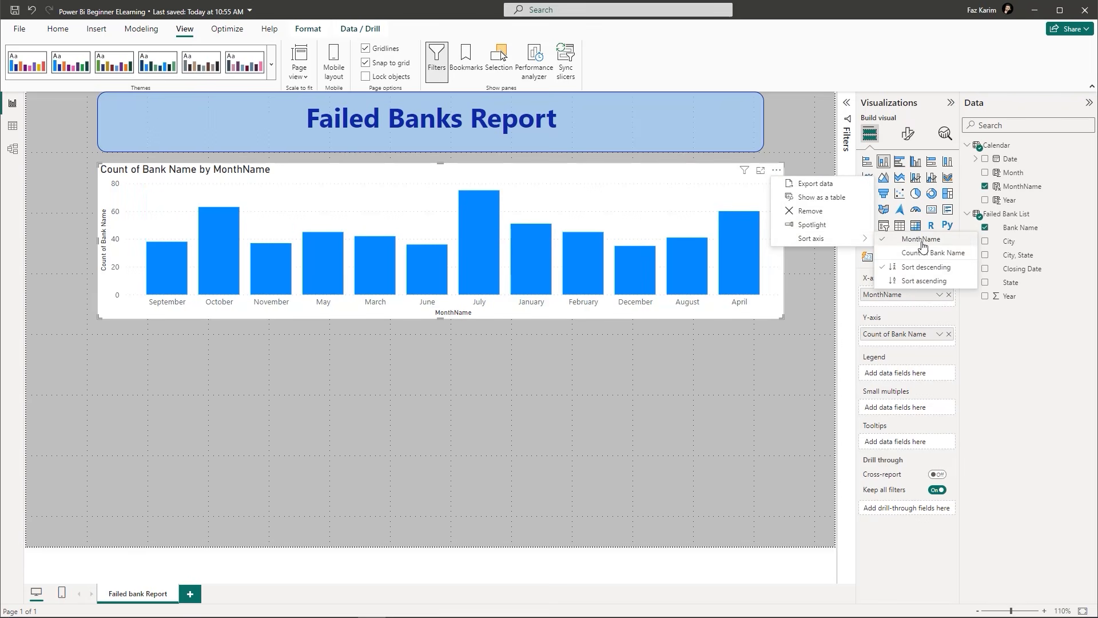
click(923, 281)
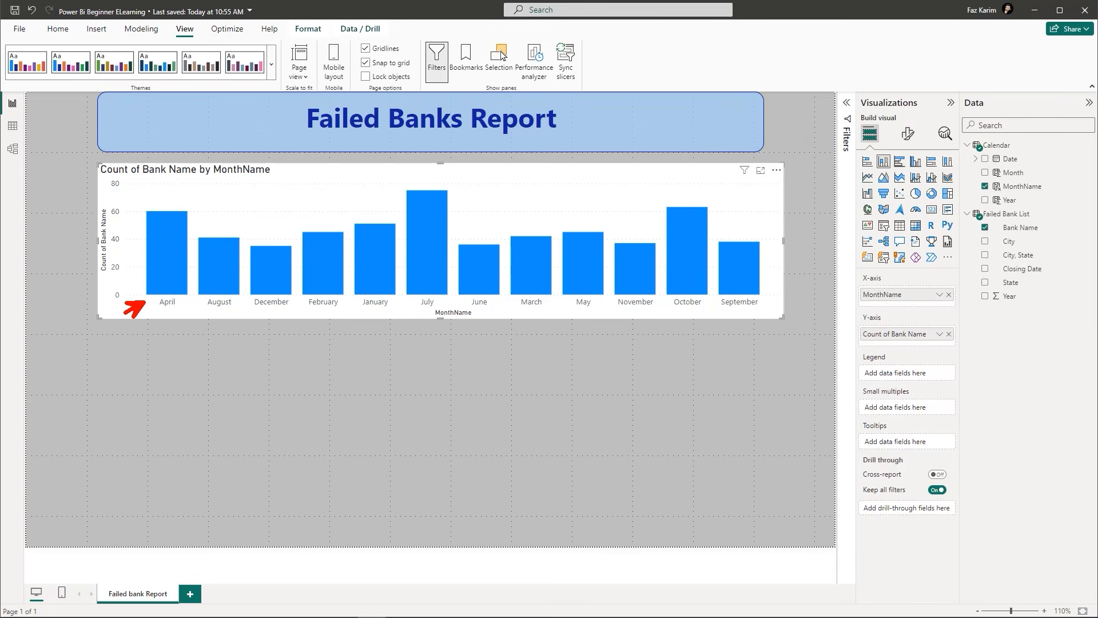
drag(154, 311, 235, 311)
key(Escape)
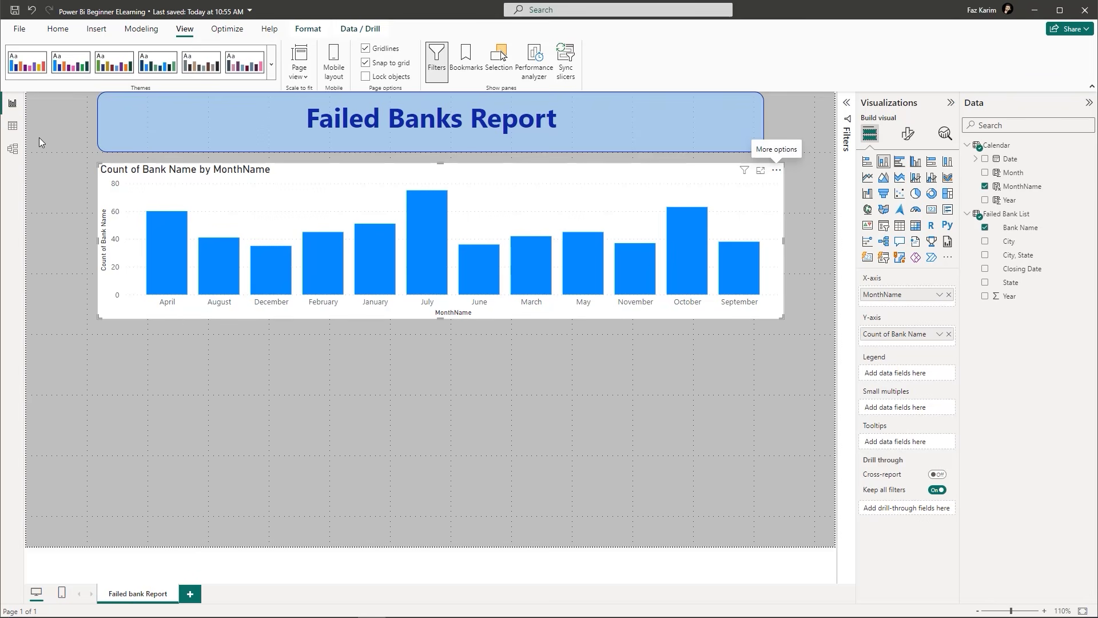
Set the Calendar table's MonthName column to sort by the Month column and return to the report page.
click(23, 133)
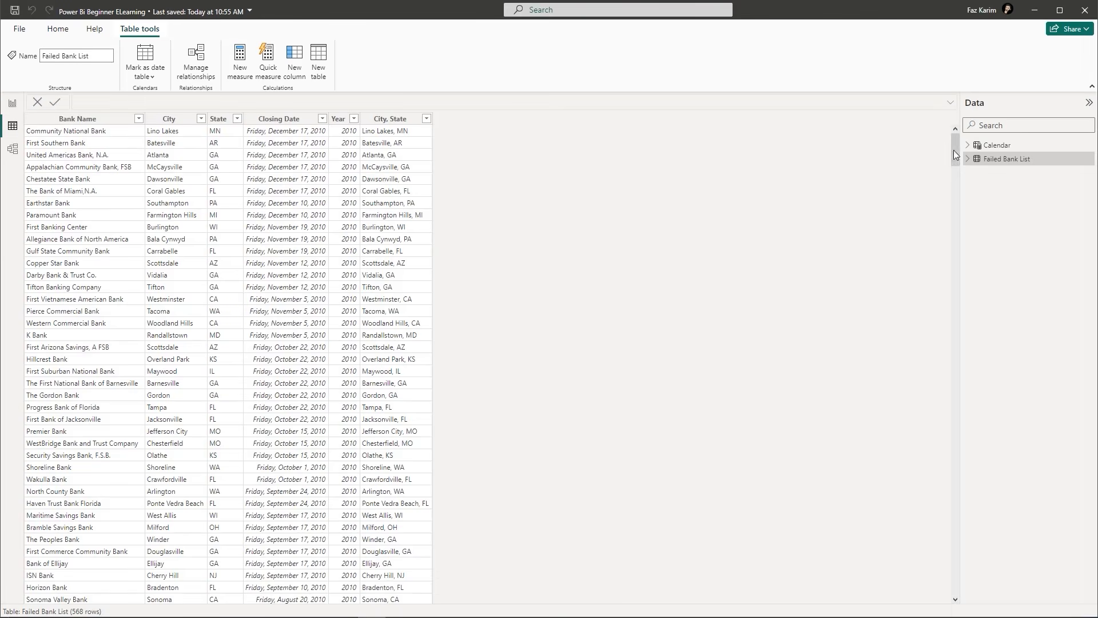
click(987, 147)
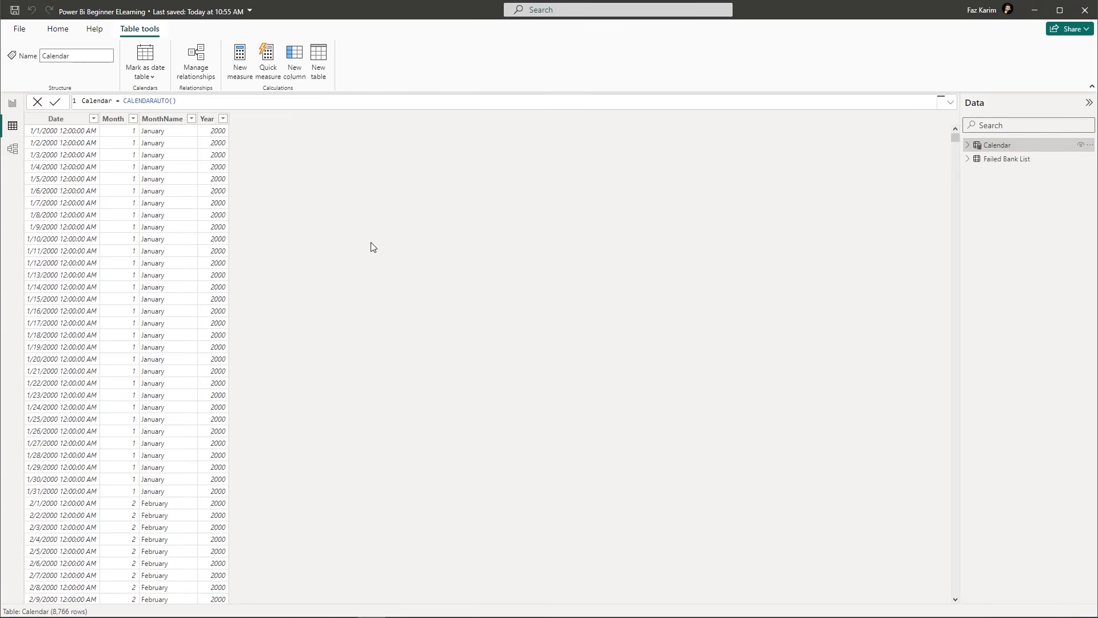
click(170, 126)
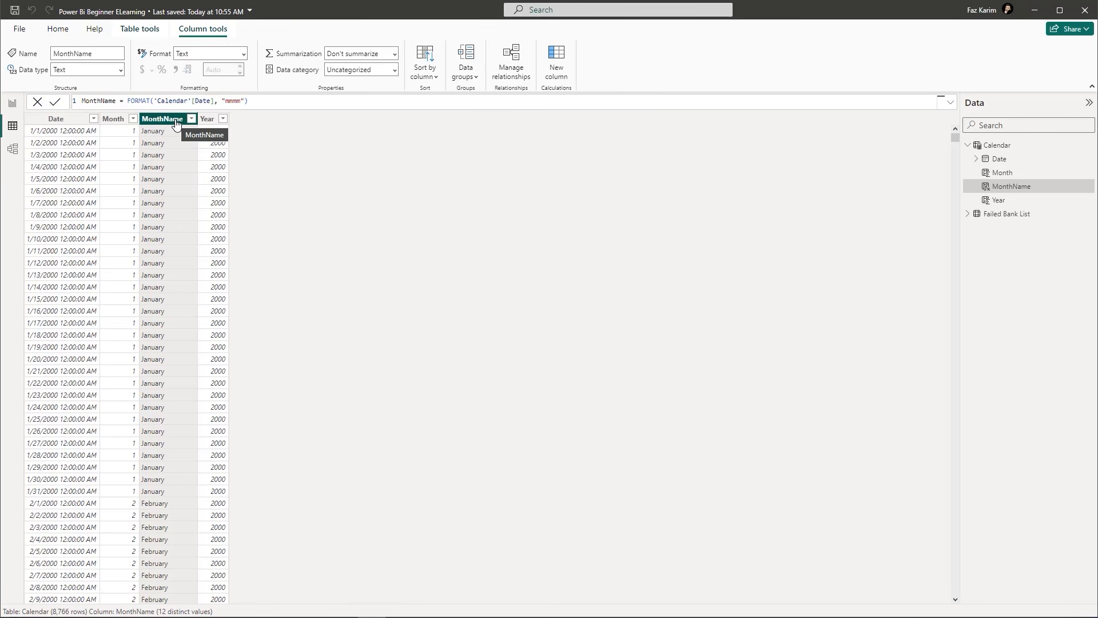
click(424, 76)
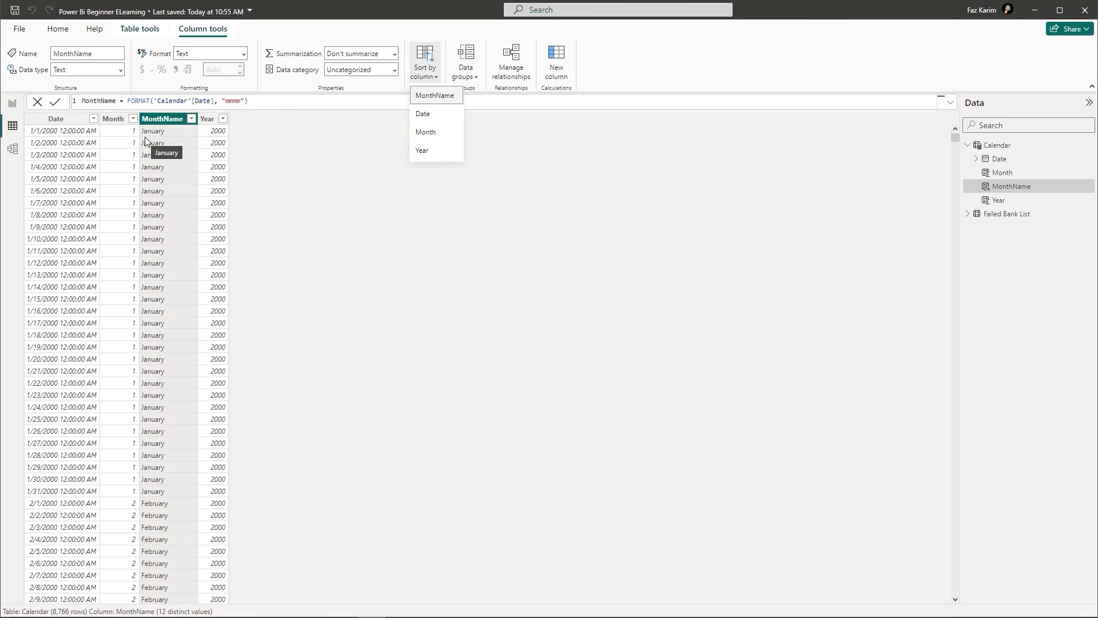
click(423, 136)
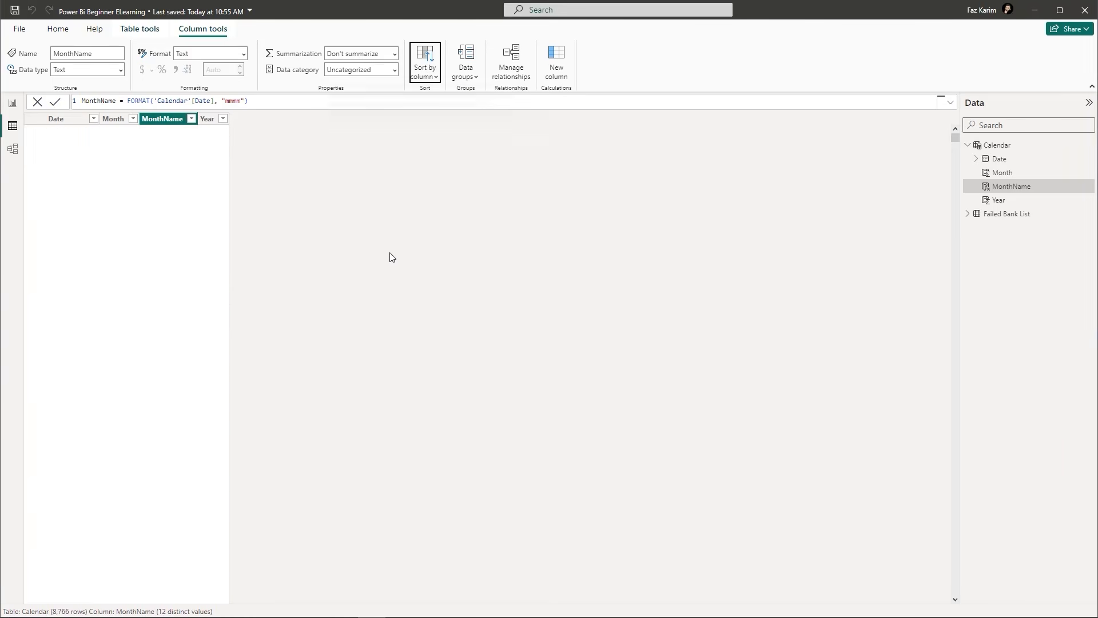
click(20, 106)
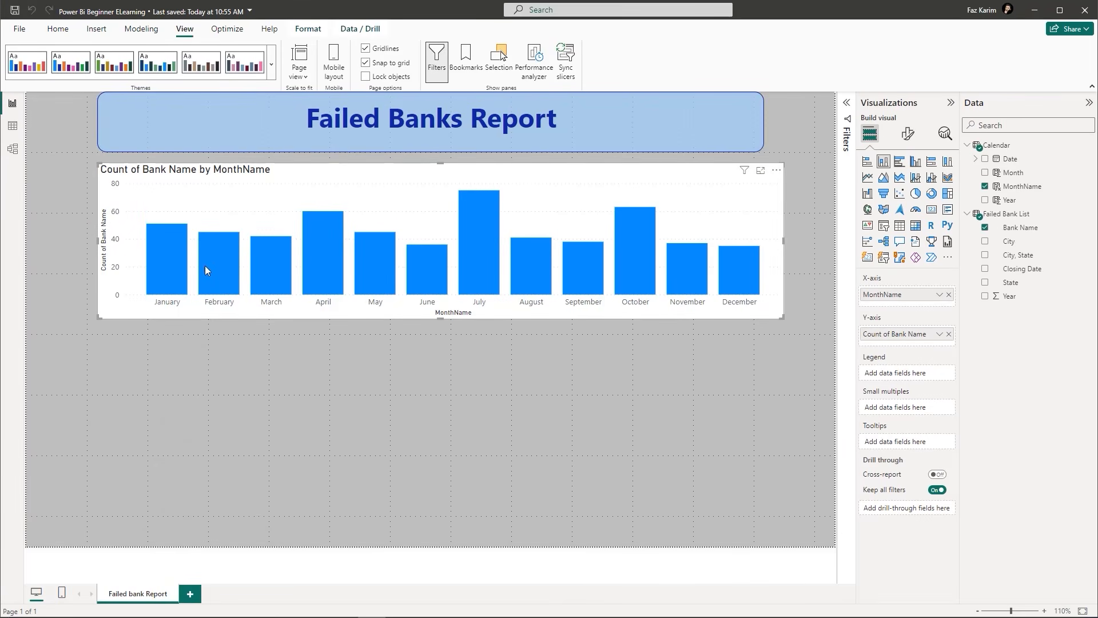
Examine the order of the months in the column chart and its sort axis options.
key(ctrl+2)
drag(154, 313, 282, 308)
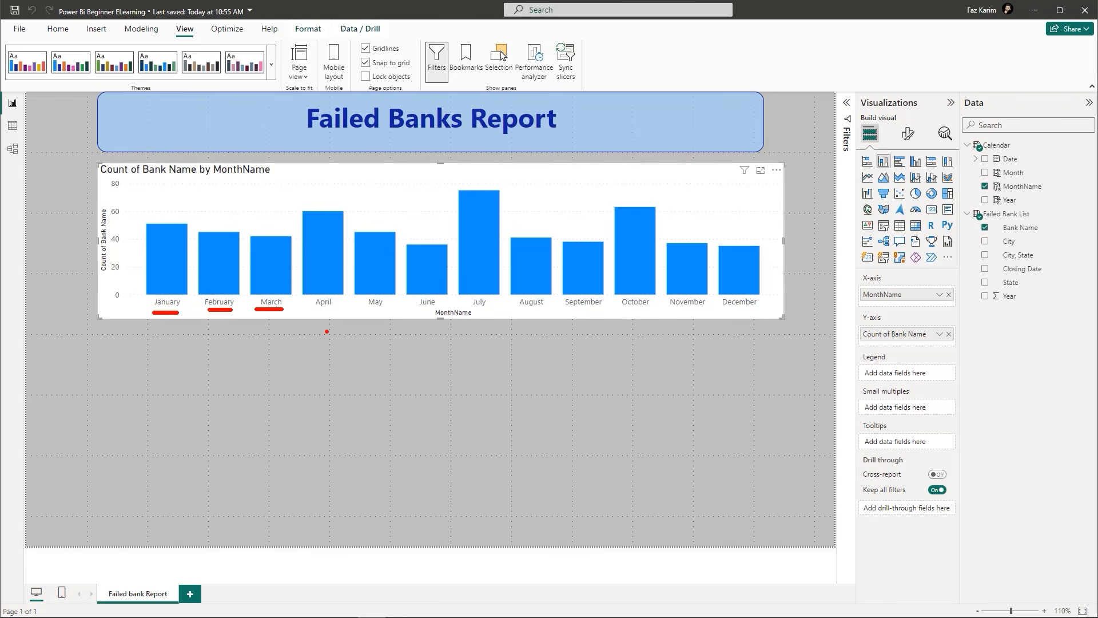
key(Escape)
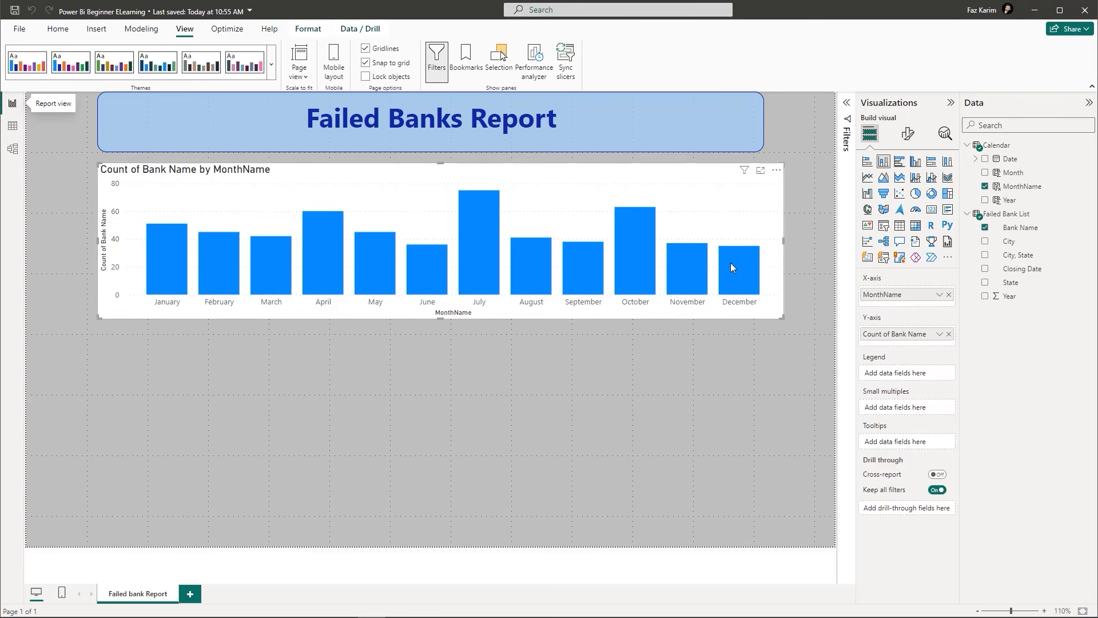
click(776, 170)
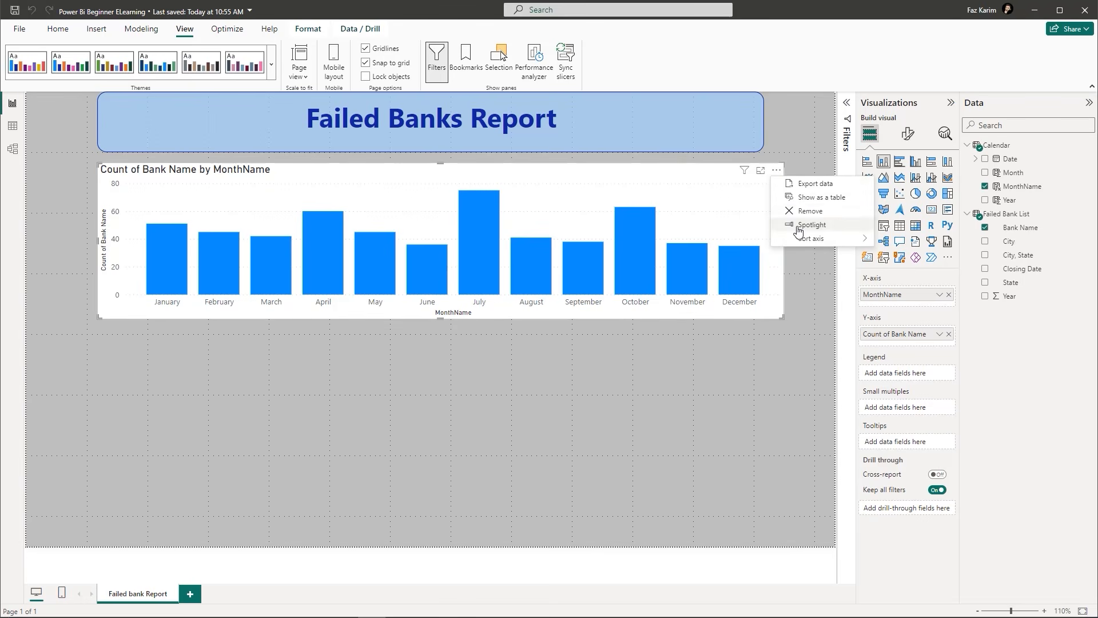
mouse_move(800, 240)
key(ctrl+2)
drag(948, 237, 965, 243)
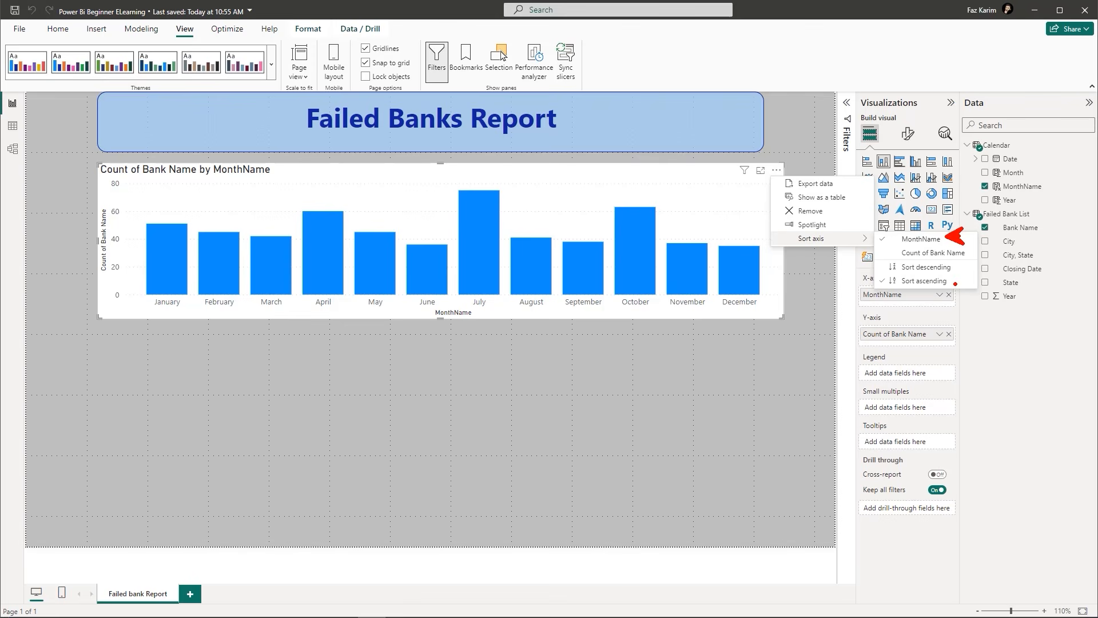
drag(957, 284, 966, 283)
key(Escape)
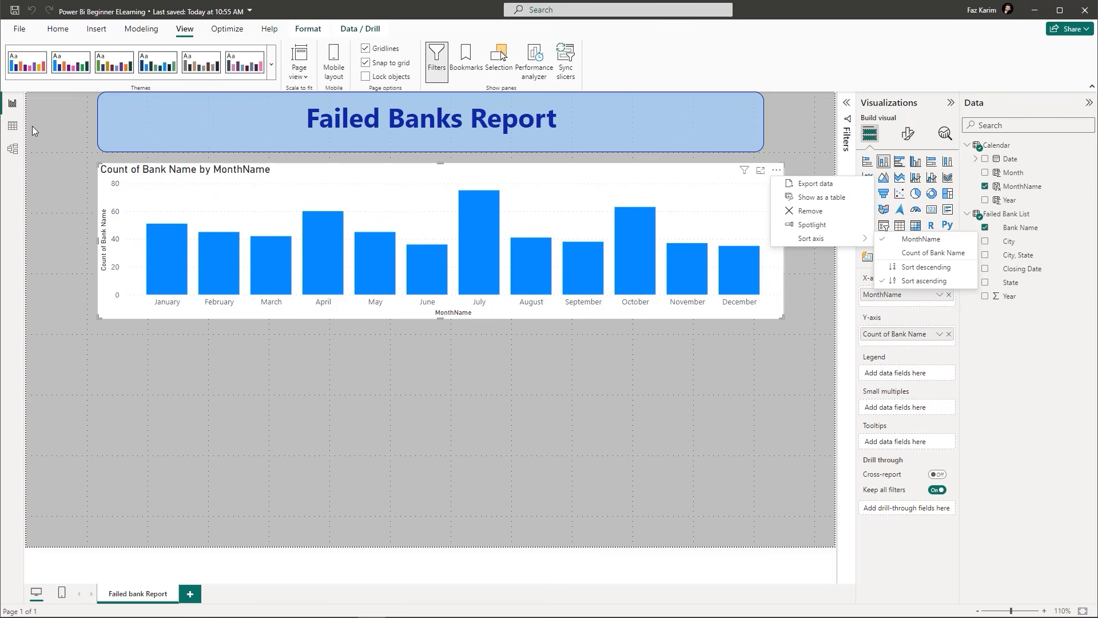
Review the sort-by-column setting of the MonthName column in the Calendar table.
click(13, 127)
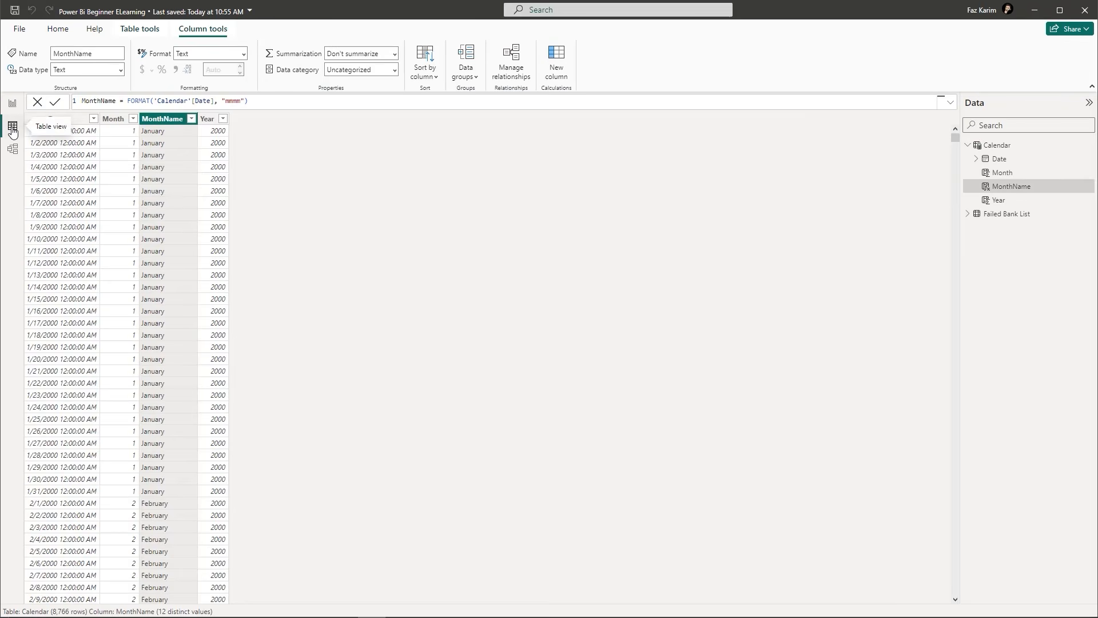
mouse_move(153, 113)
mouse_down()
mouse_move(181, 40)
mouse_move(171, 17)
mouse_move(233, 41)
mouse_up()
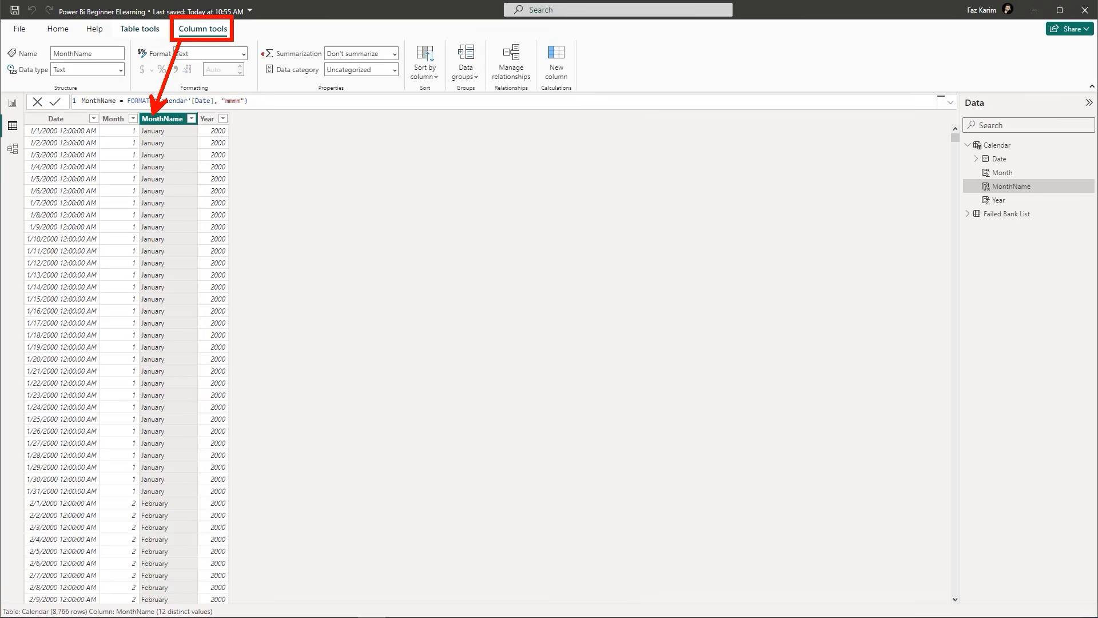
drag(404, 34, 453, 96)
click(439, 75)
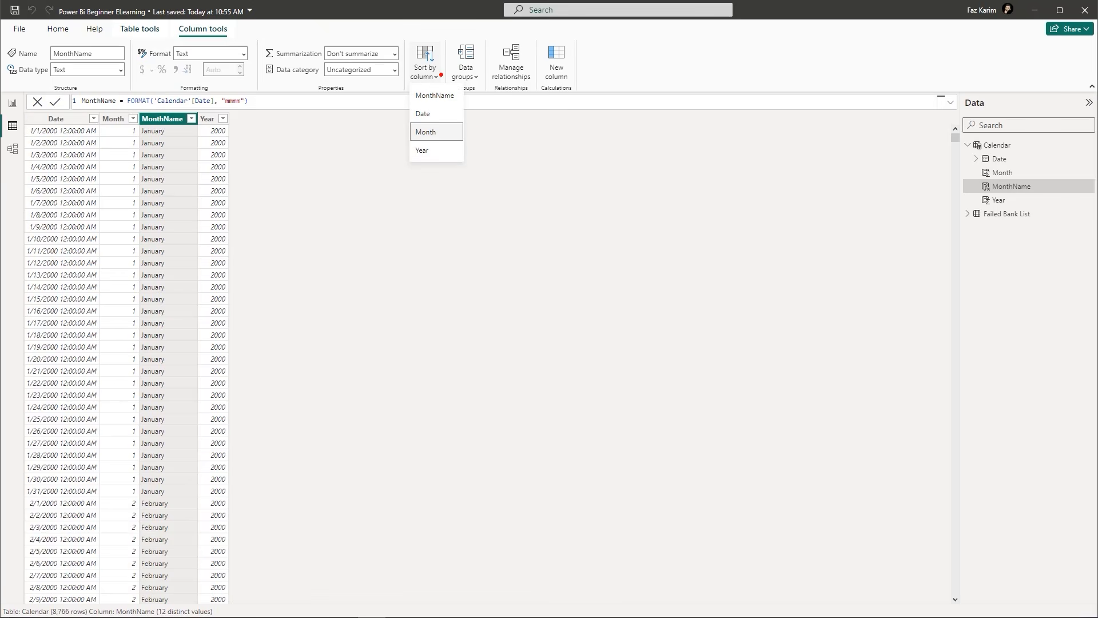
drag(465, 131, 489, 132)
mouse_move(133, 111)
mouse_down()
mouse_move(191, 292)
mouse_move(198, 610)
mouse_up()
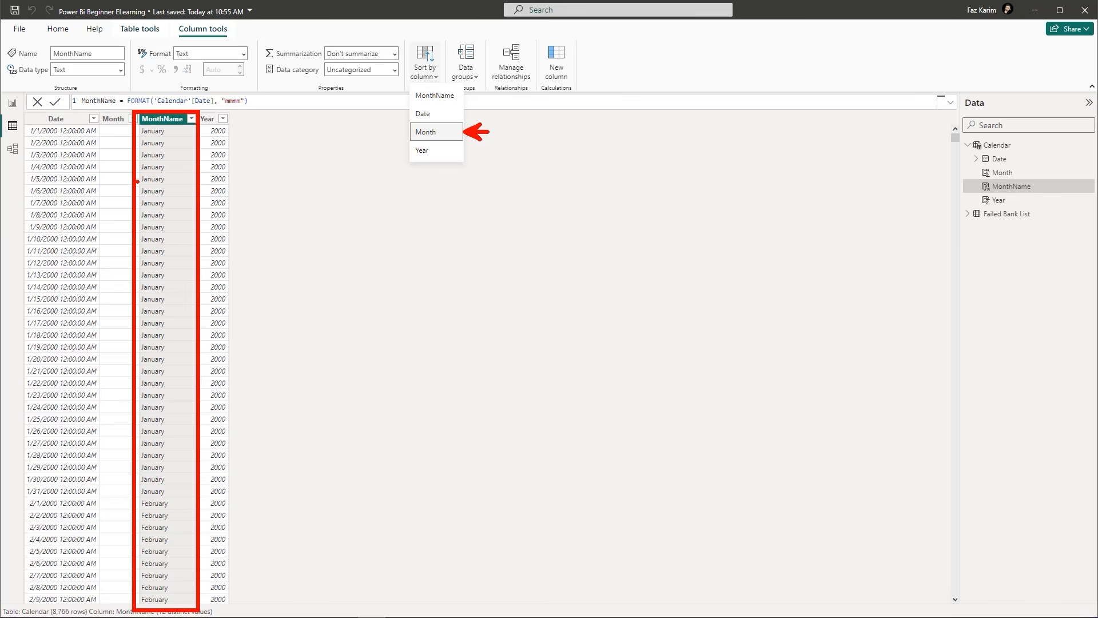
key(g)
drag(104, 107, 104, 89)
drag(395, 132, 414, 131)
key(Escape)
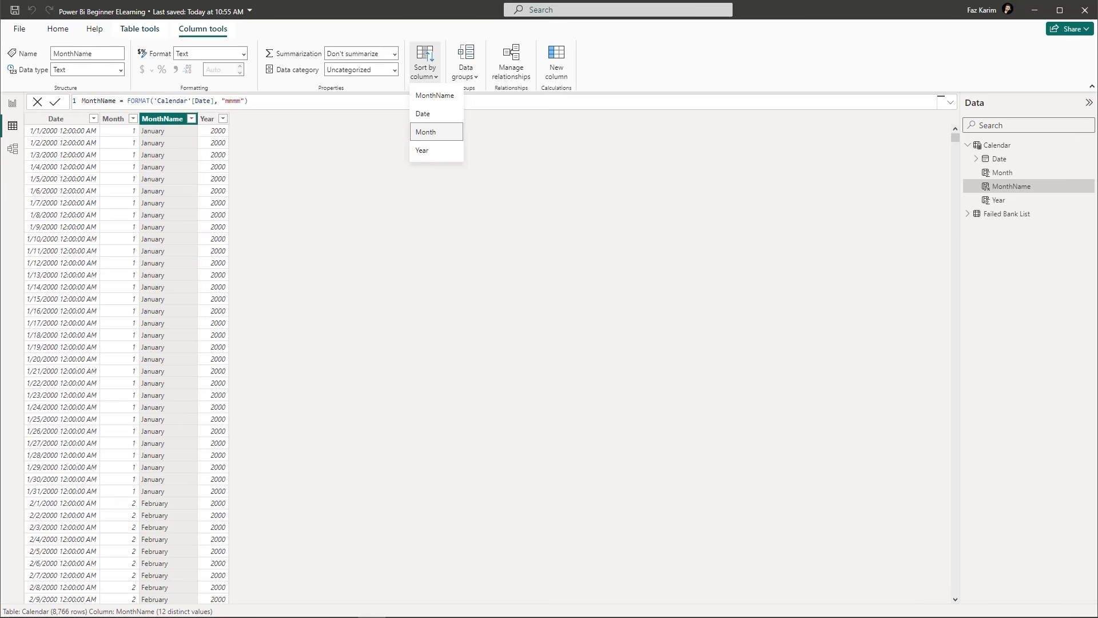
click(336, 286)
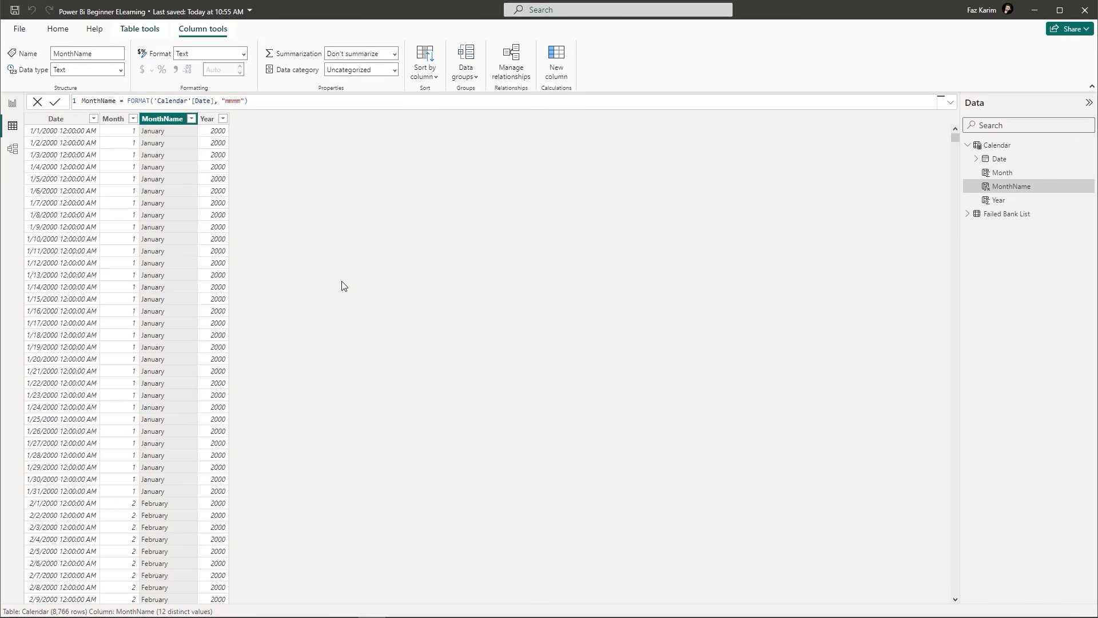
Return to the report page and examine the failed bank counts from January to December in the chart.
click(13, 103)
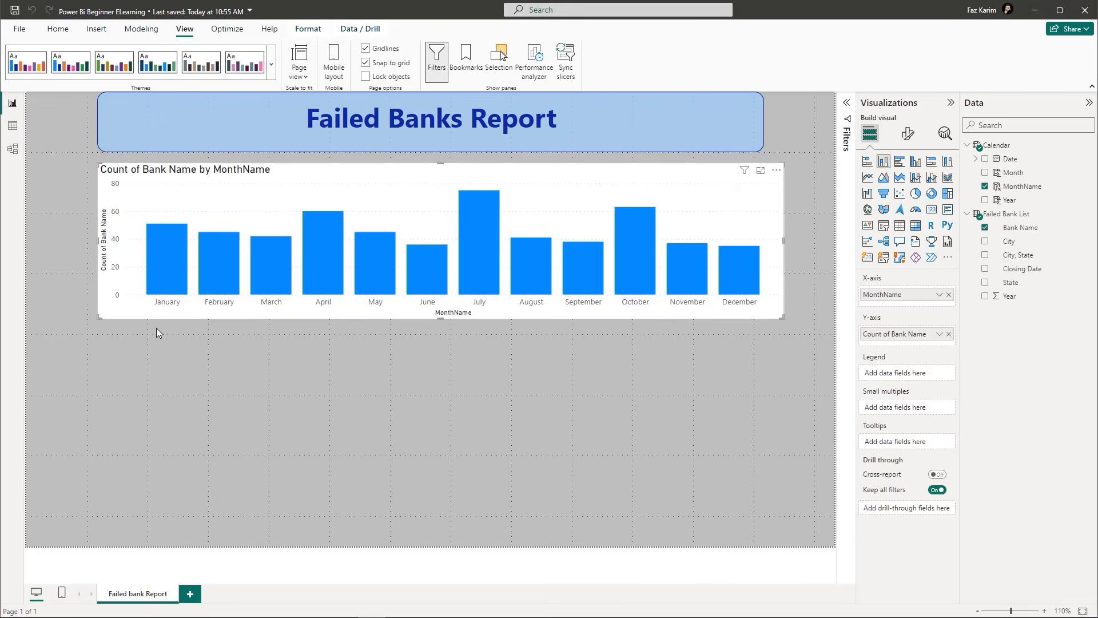
mouse_move(158, 268)
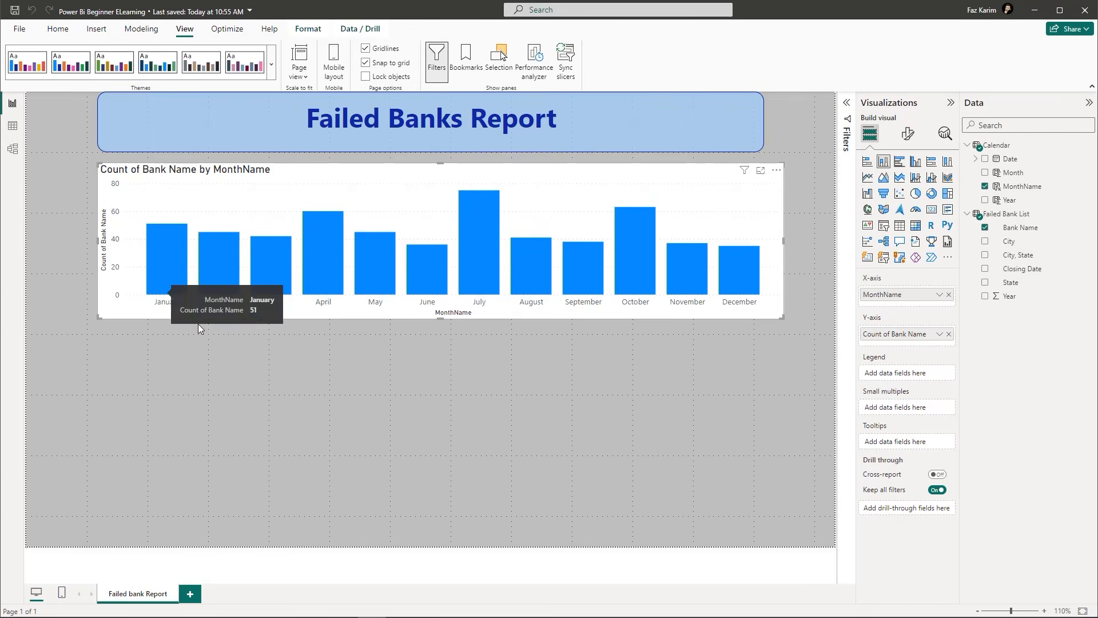
mouse_move(222, 280)
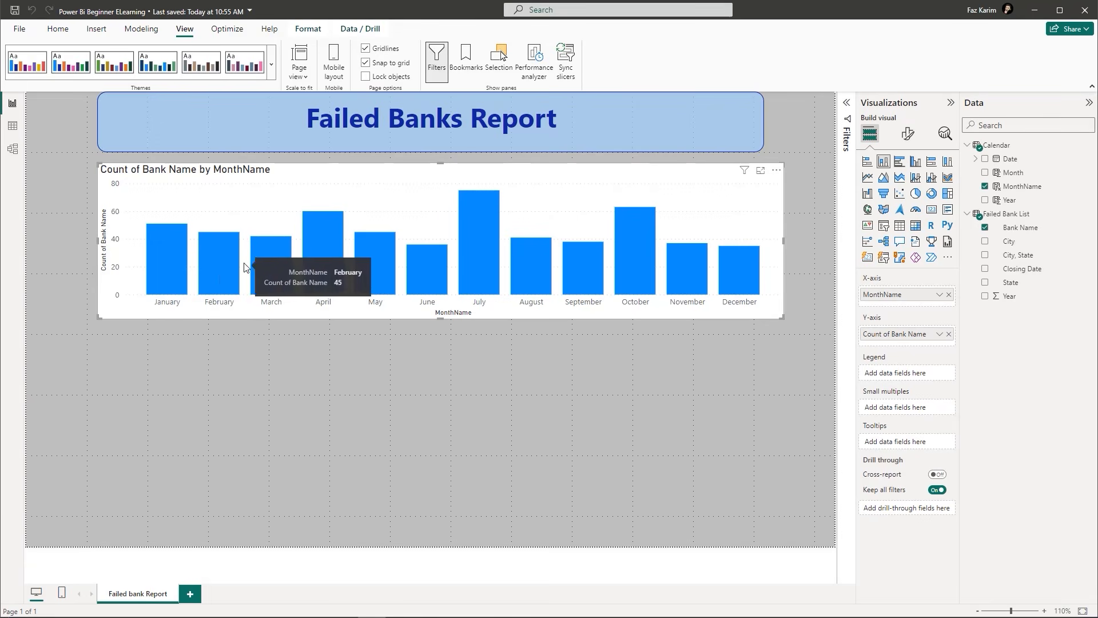
mouse_move(258, 255)
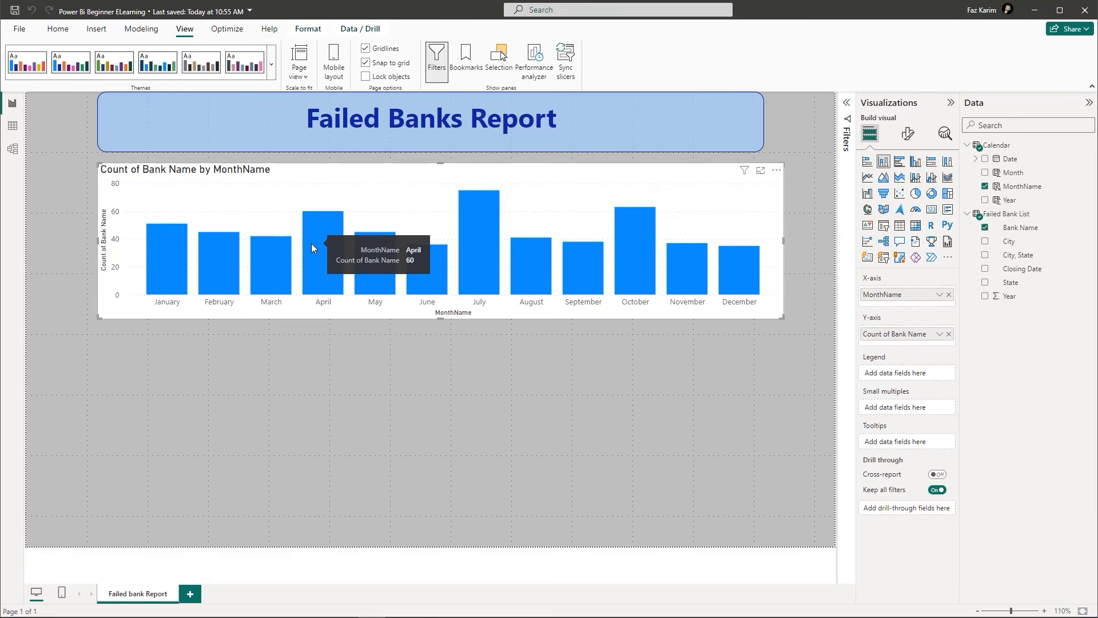
mouse_move(372, 273)
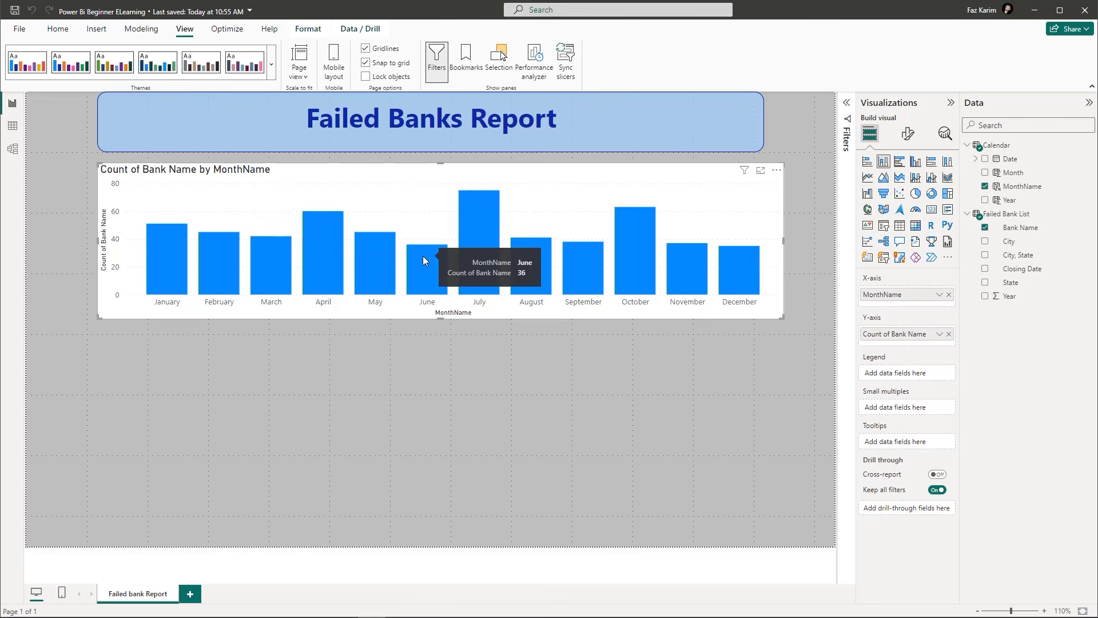
mouse_move(472, 270)
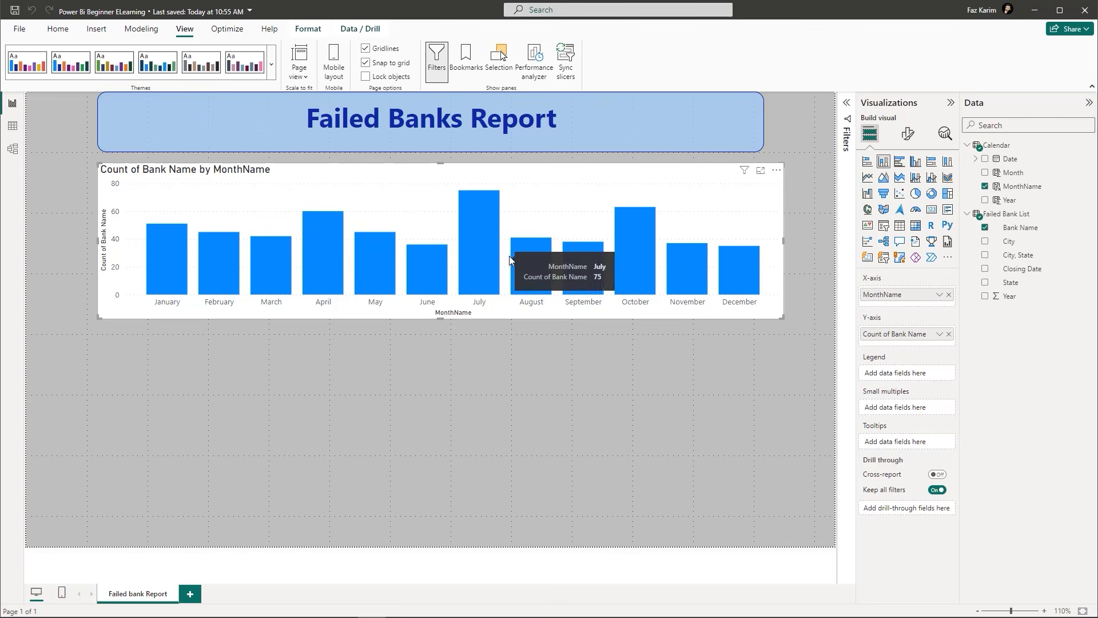
mouse_move(638, 262)
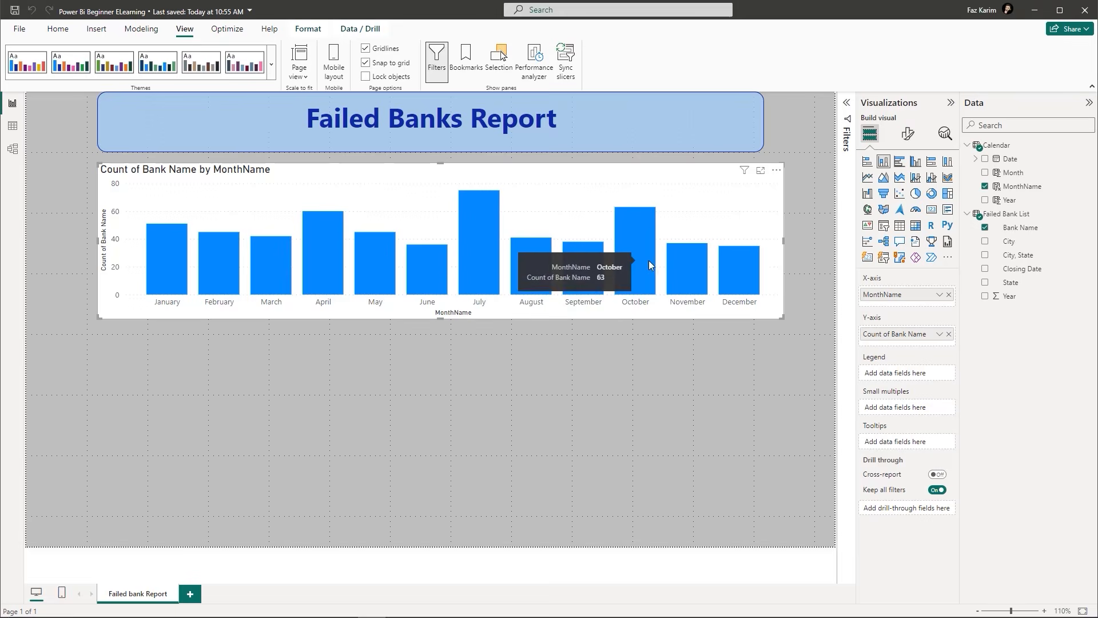
mouse_move(732, 271)
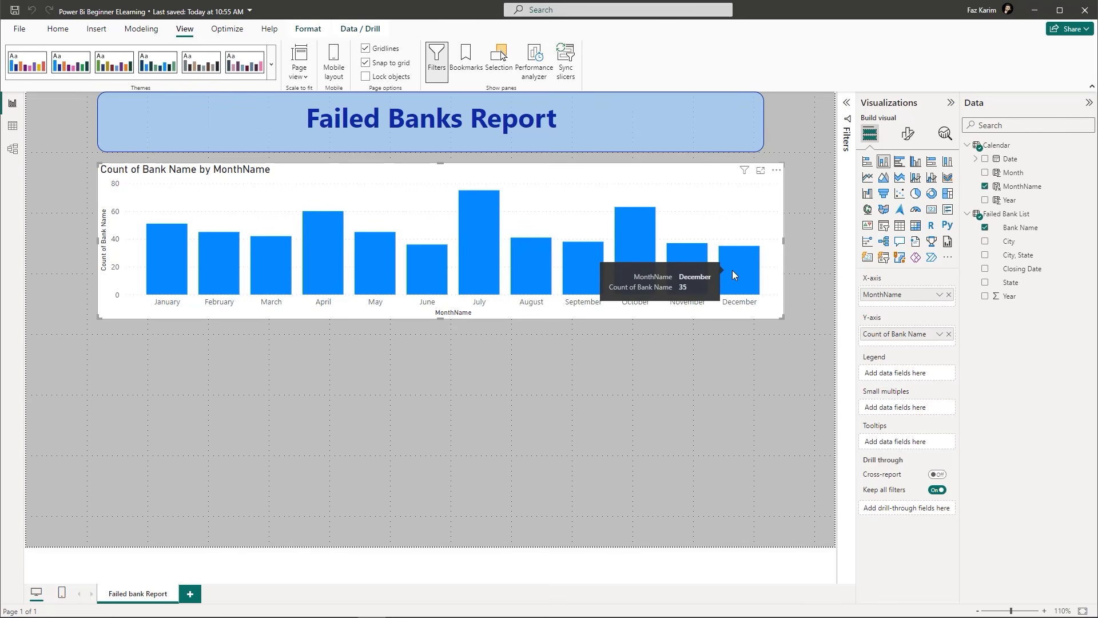
Widen the column chart by extending its left edge slightly beyond the title box, and keep the chart selected.
drag(97, 247, 74, 247)
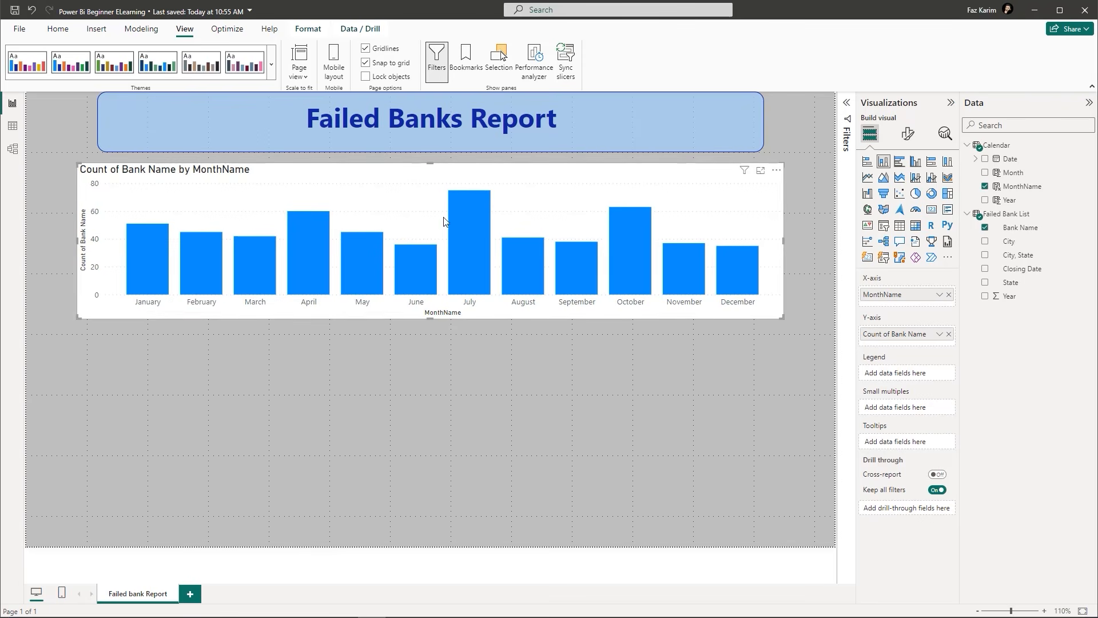
drag(431, 169, 432, 174)
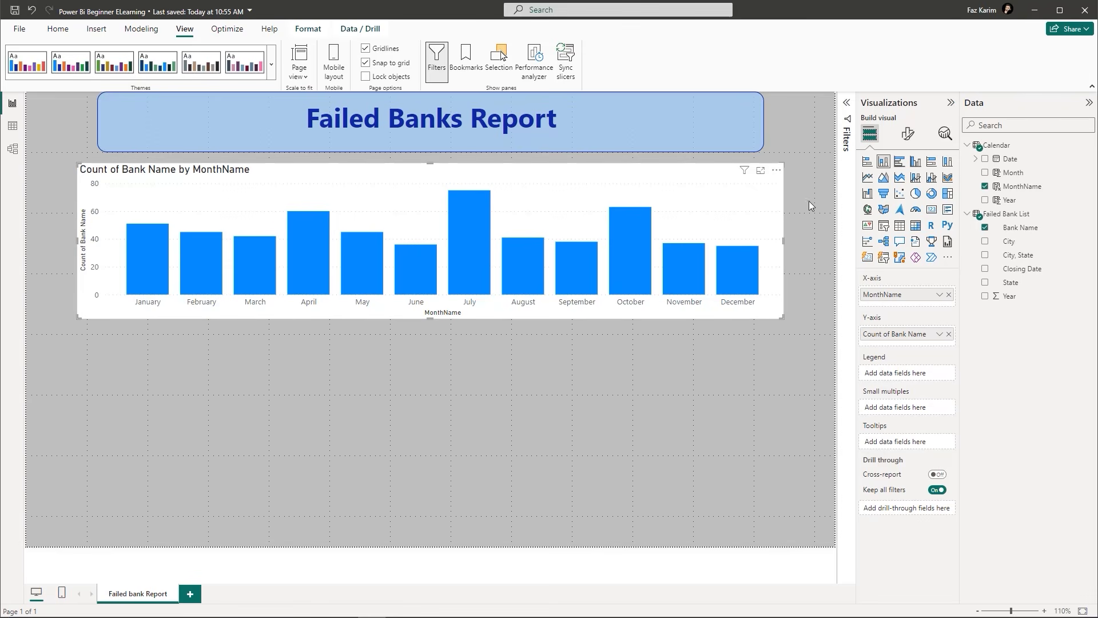
drag(894, 116, 908, 135)
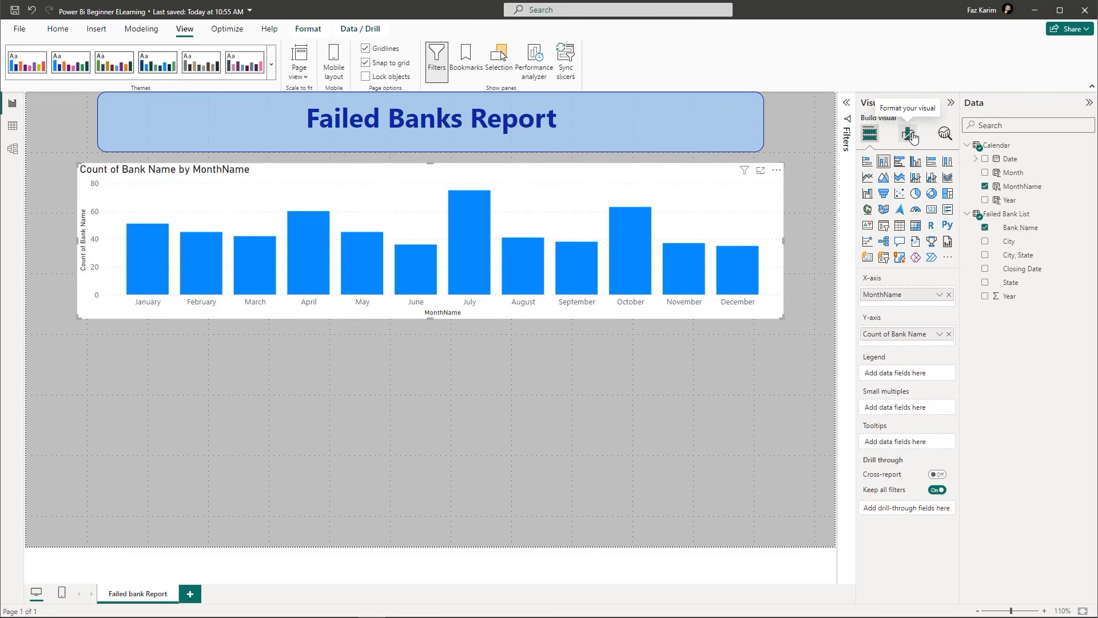
click(824, 254)
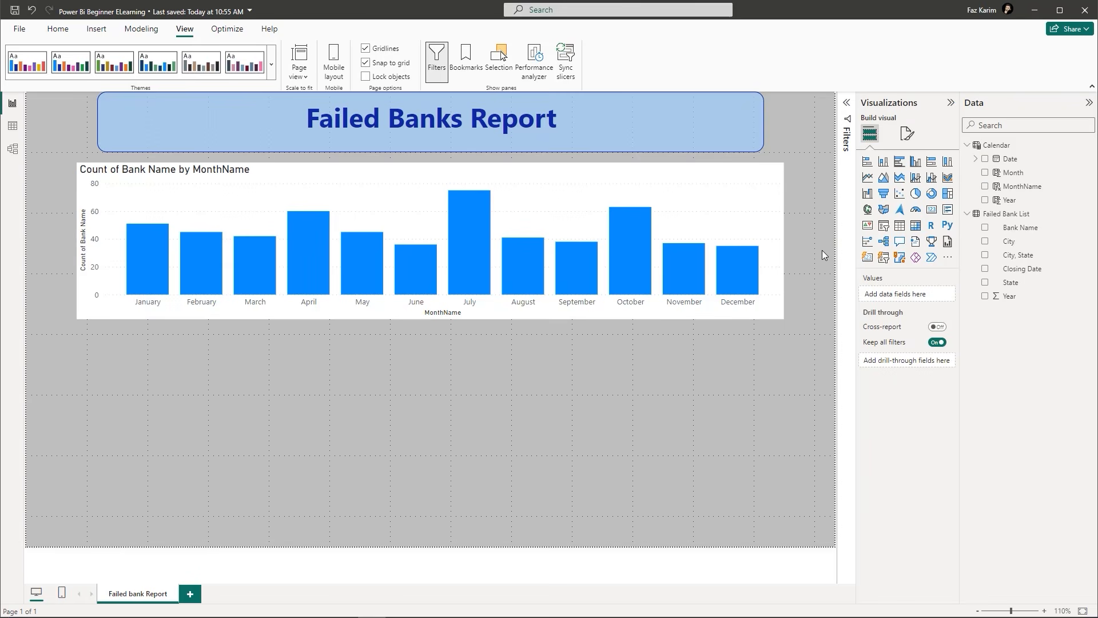
click(781, 224)
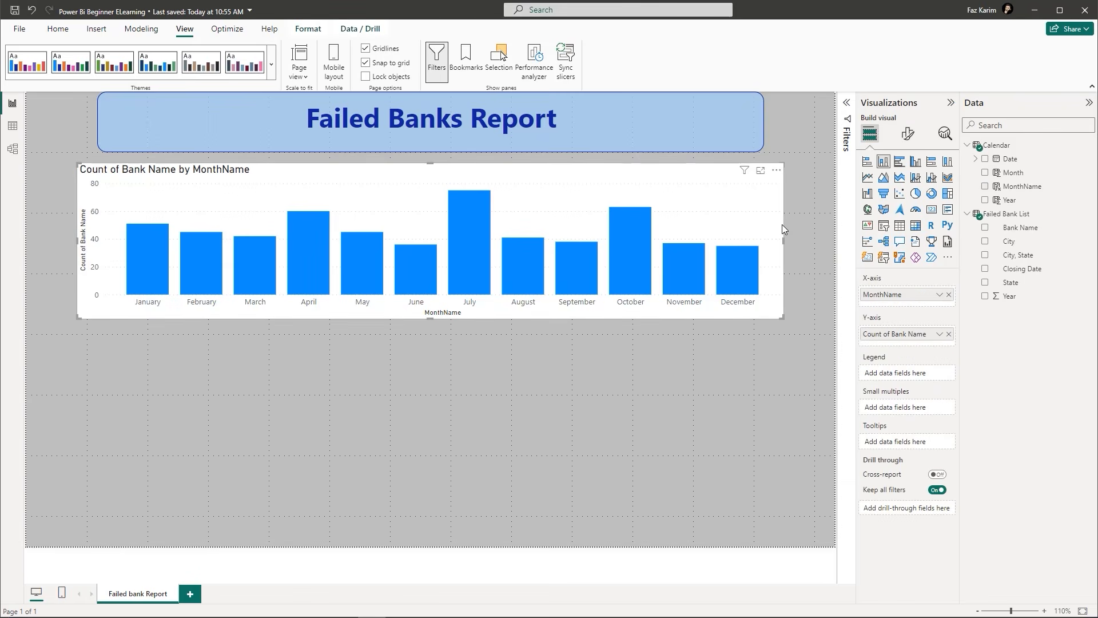
Set the chart's X-axis value labels to the dark blue theme color and their maximum height to 29%.
click(906, 138)
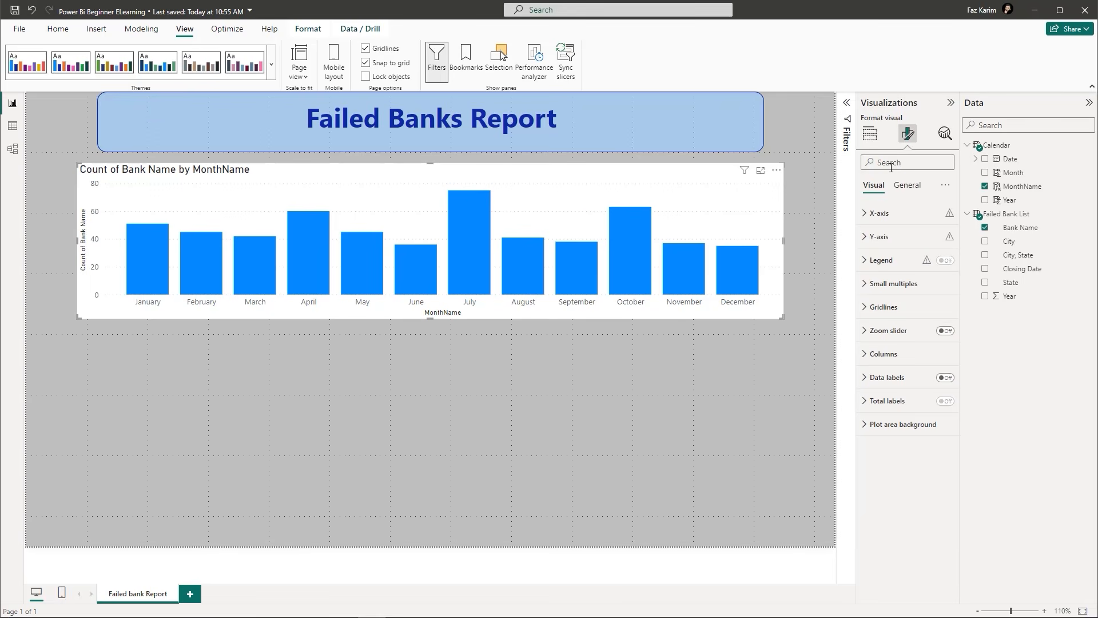
click(863, 215)
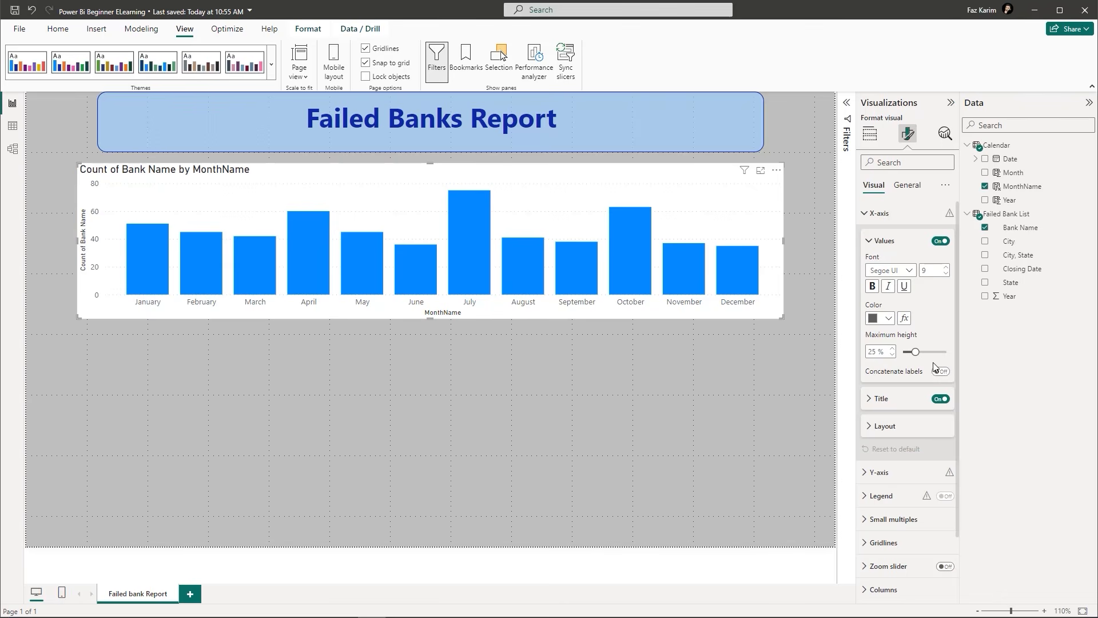
click(890, 319)
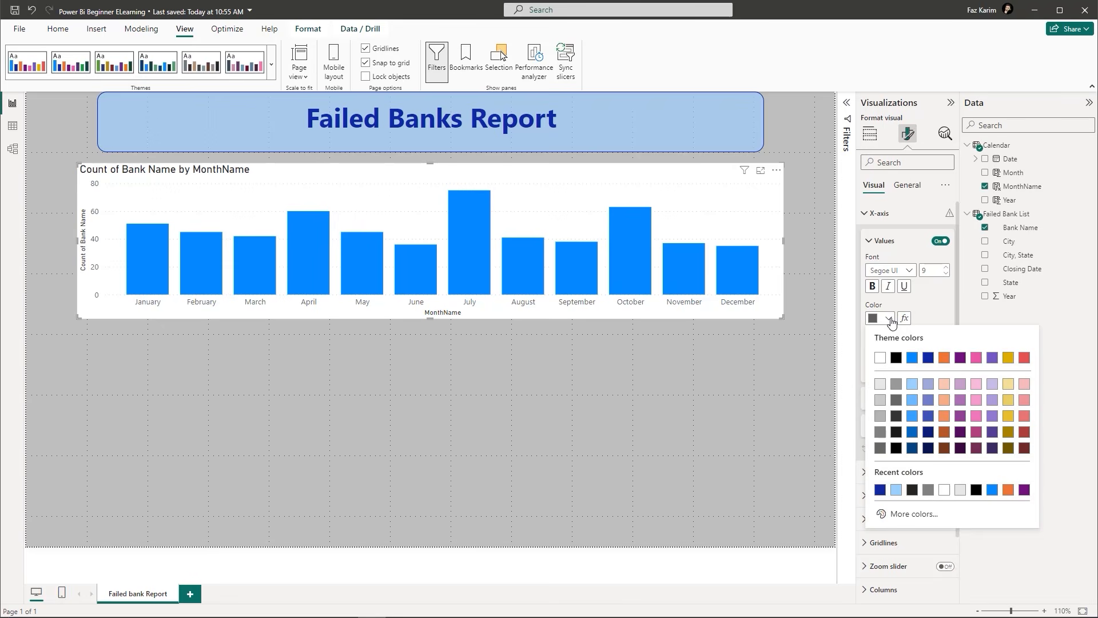
click(927, 357)
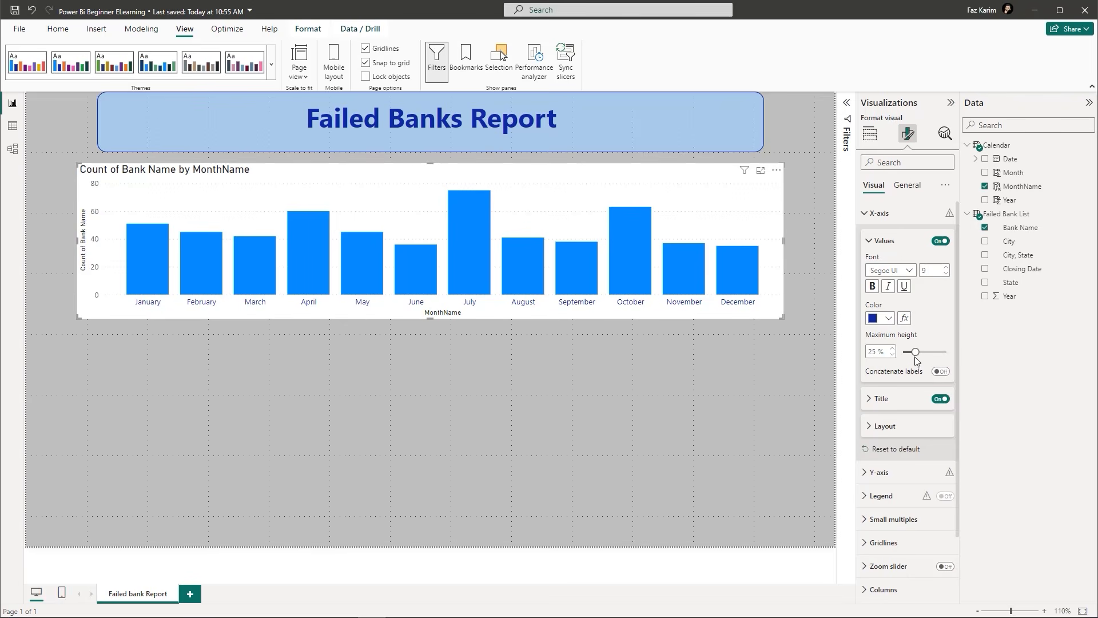
drag(913, 351, 921, 352)
Set the X-axis value labels' font size to 12 and extend the chart's lower edge slightly downward.
click(941, 241)
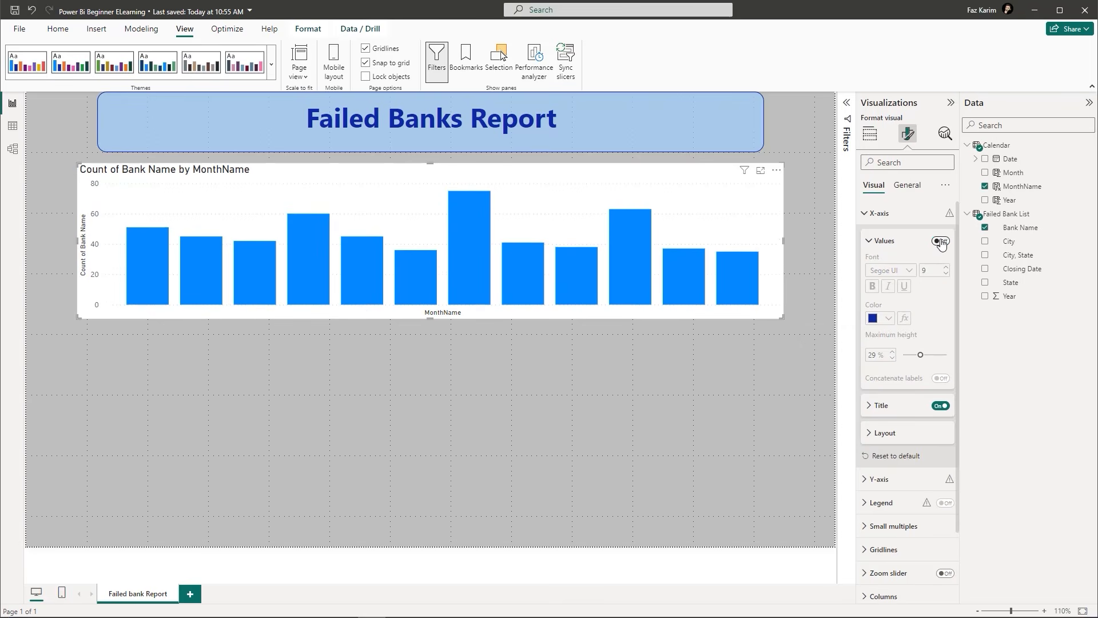
click(940, 241)
click(946, 266)
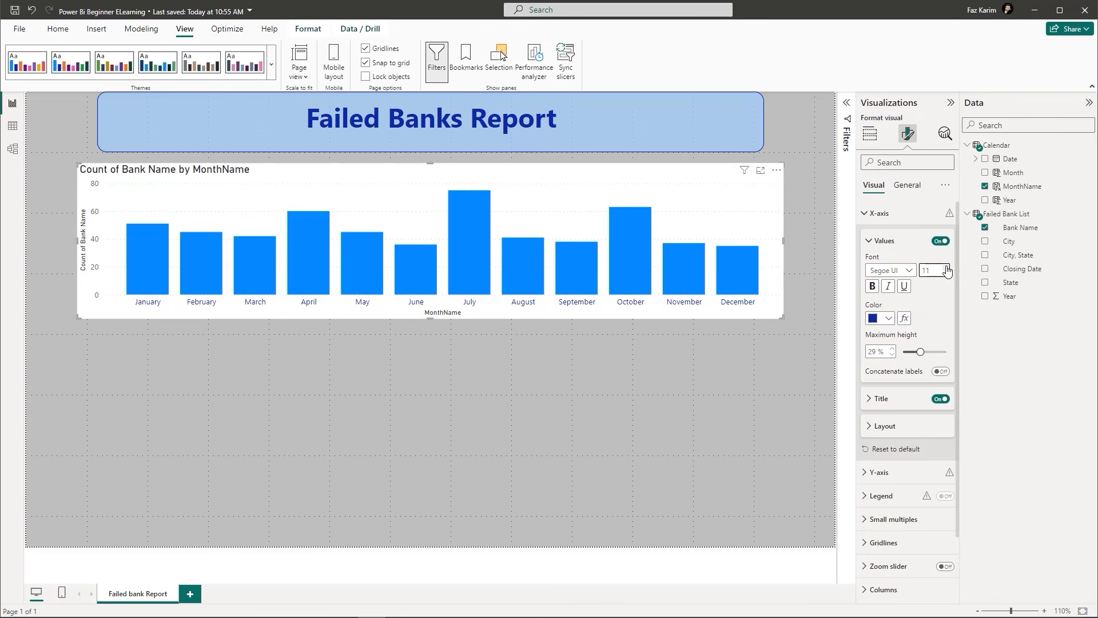
click(947, 268)
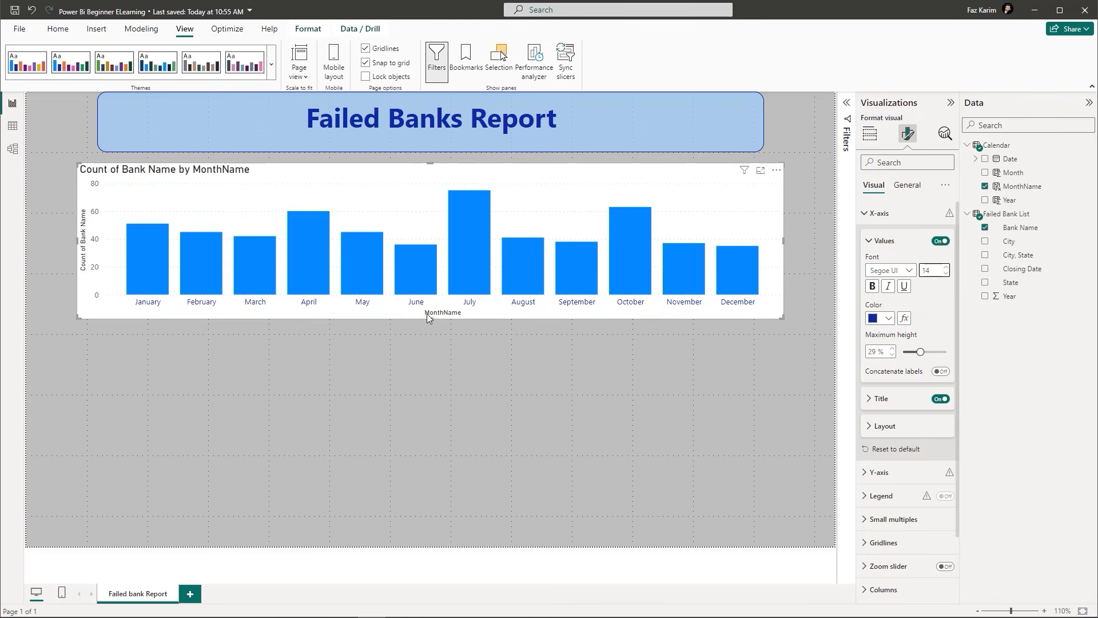
drag(430, 319, 432, 349)
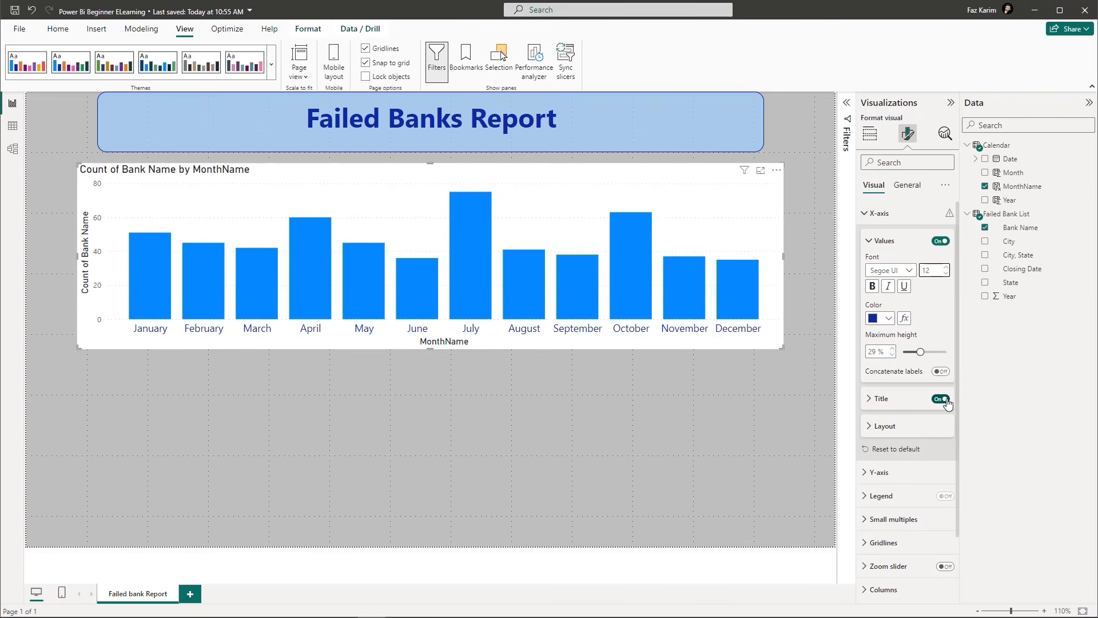
Turn off the chart's X-axis title and close the X-axis settings.
click(873, 400)
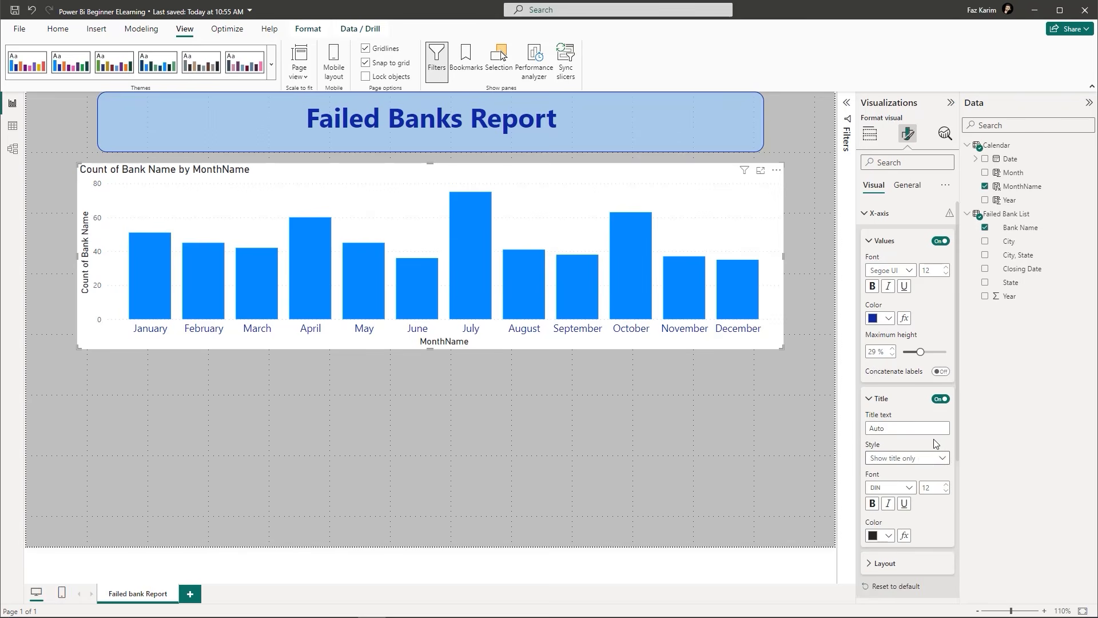
click(940, 400)
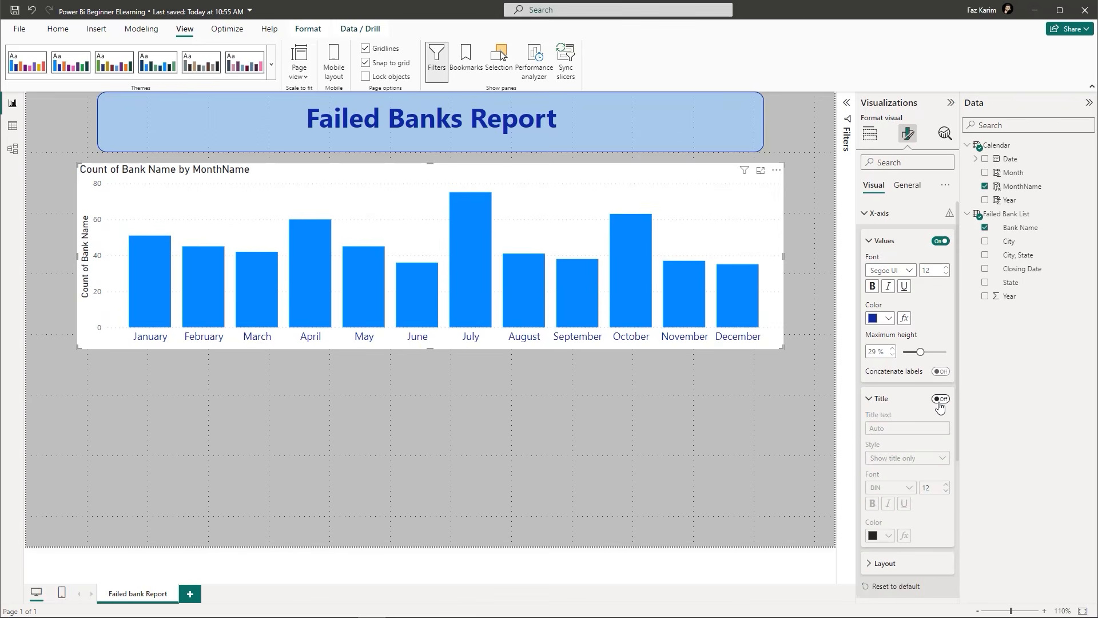
click(870, 399)
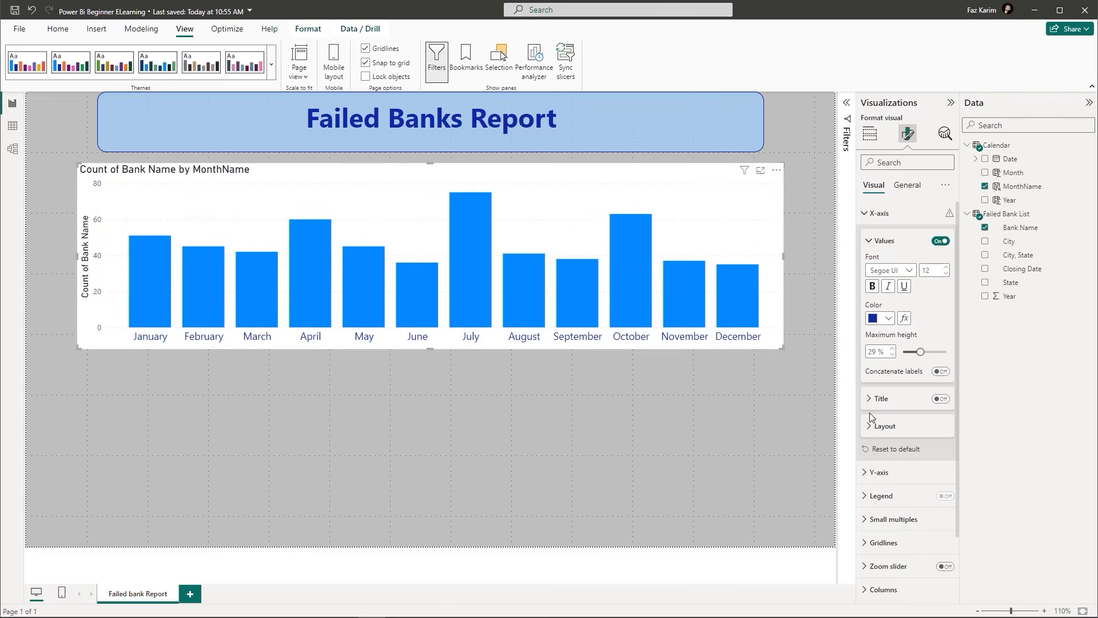
click(872, 425)
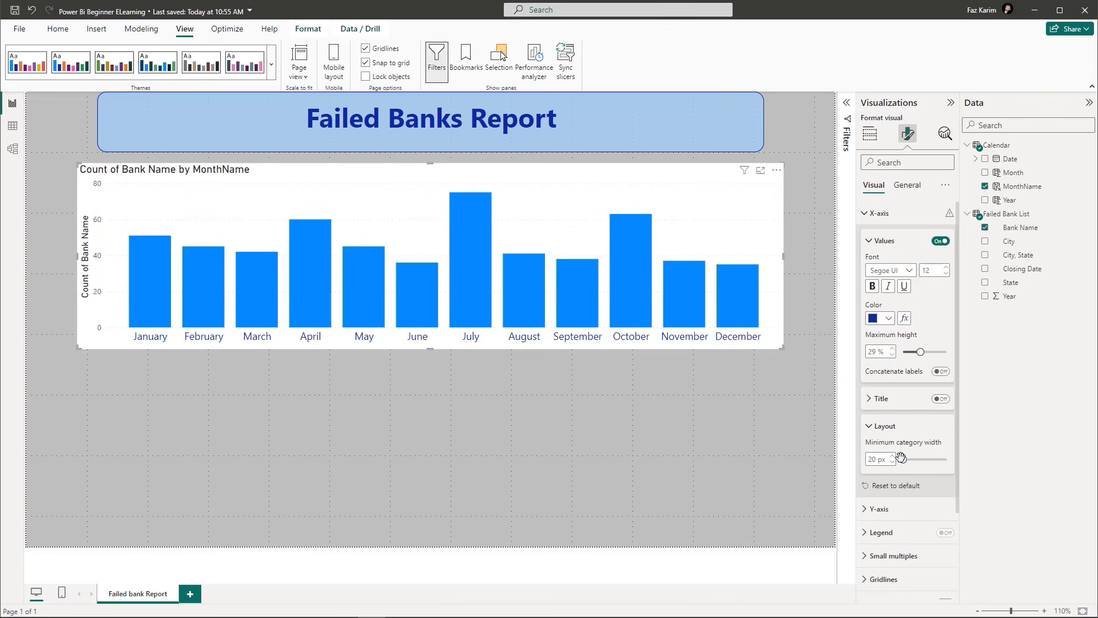
click(875, 429)
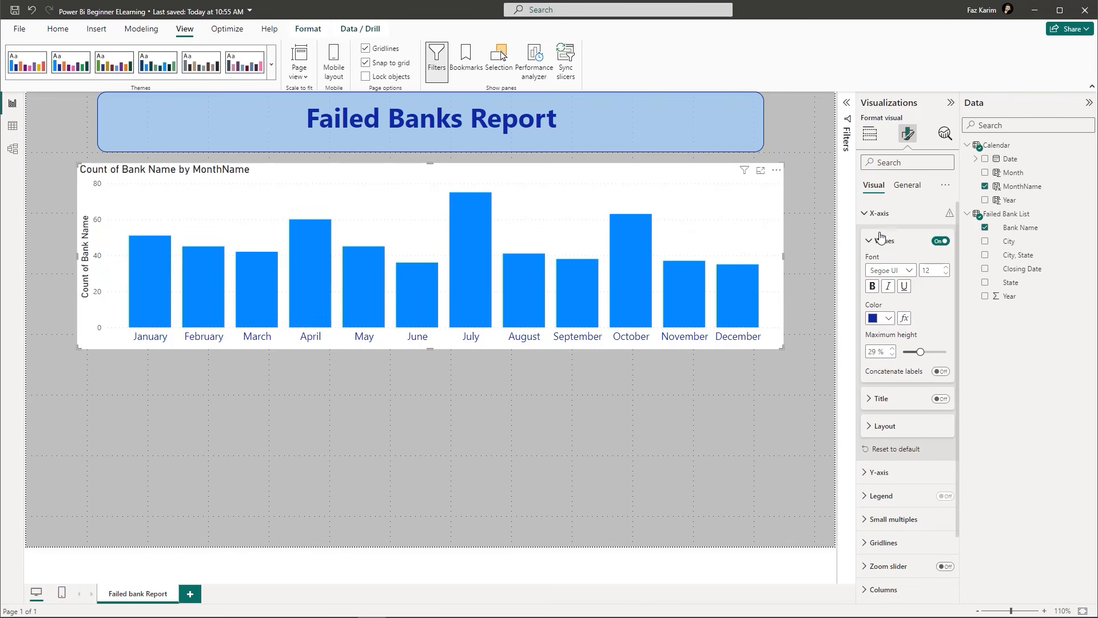
click(864, 217)
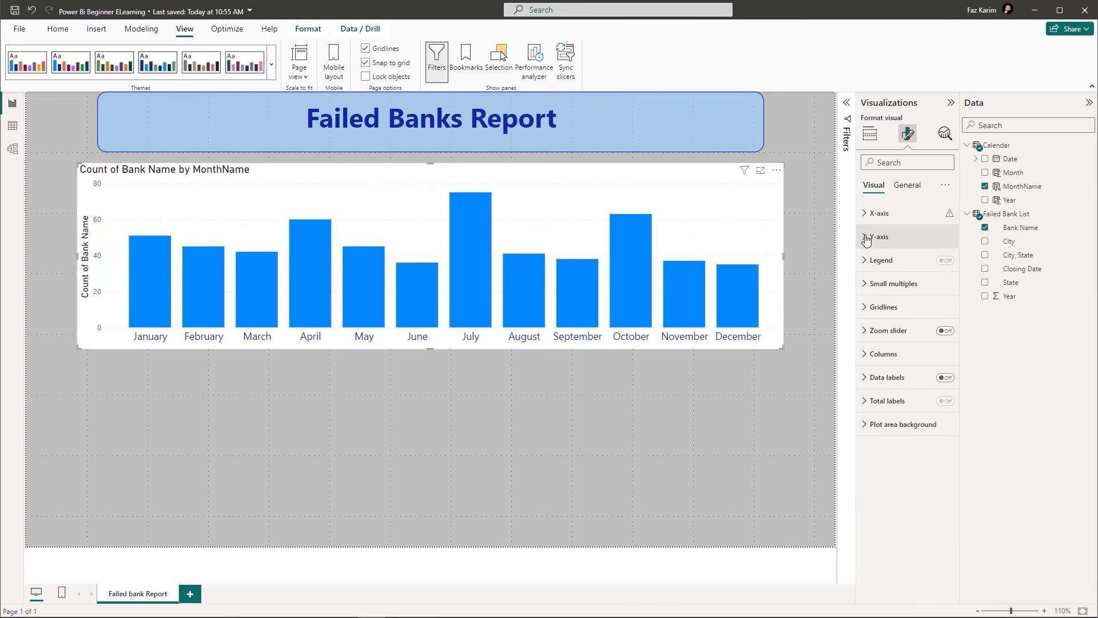
Set the chart's Y-axis value labels to the dark blue theme color with a font size of 12.
click(865, 238)
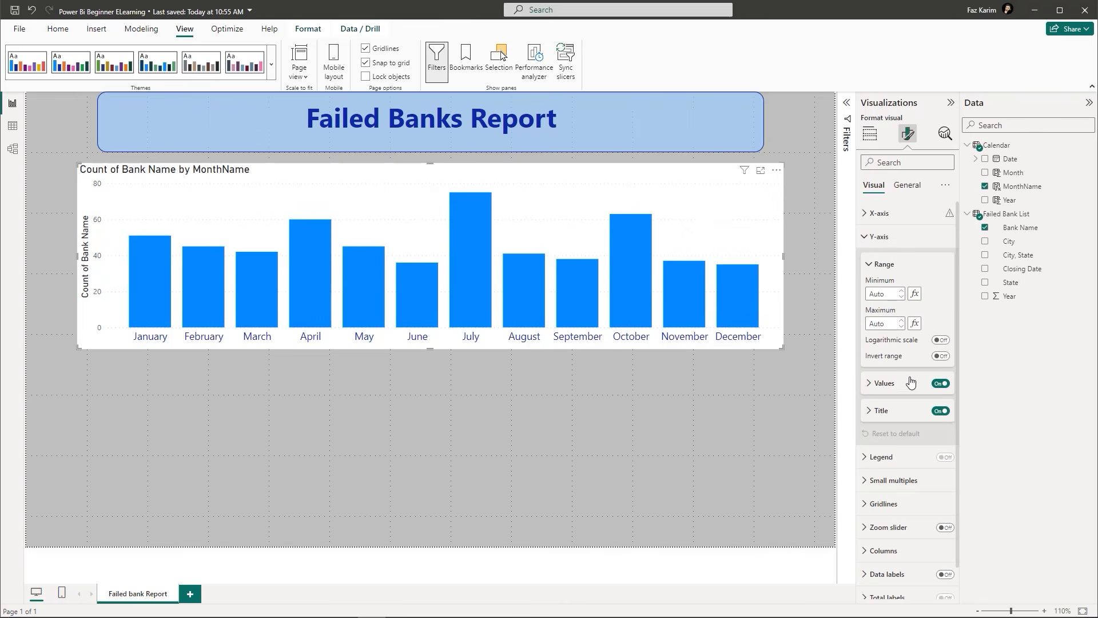
click(871, 384)
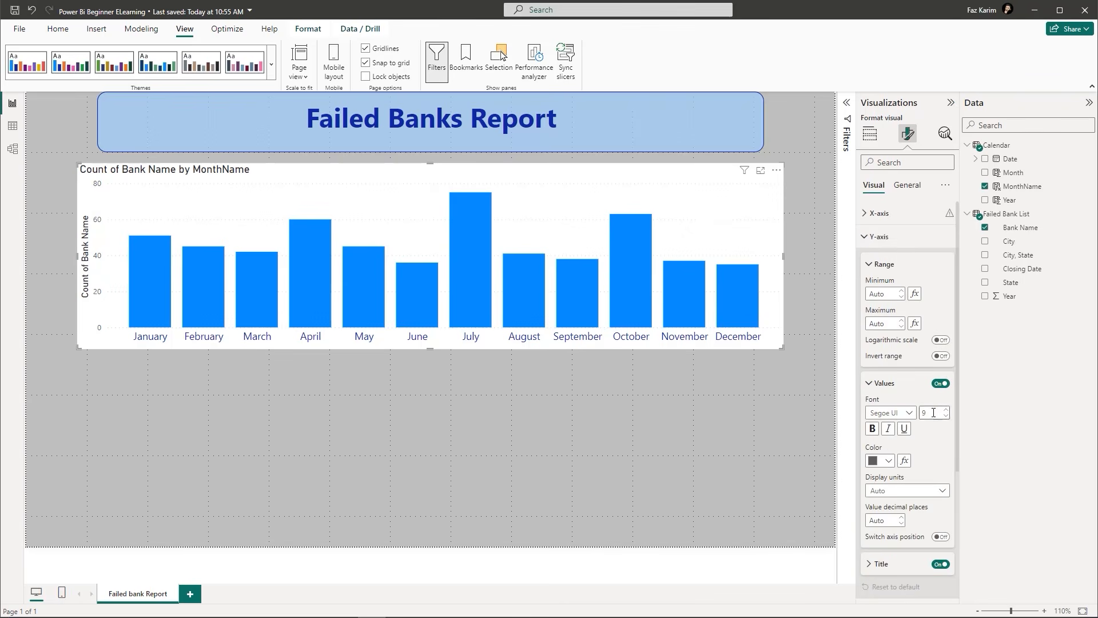
click(888, 462)
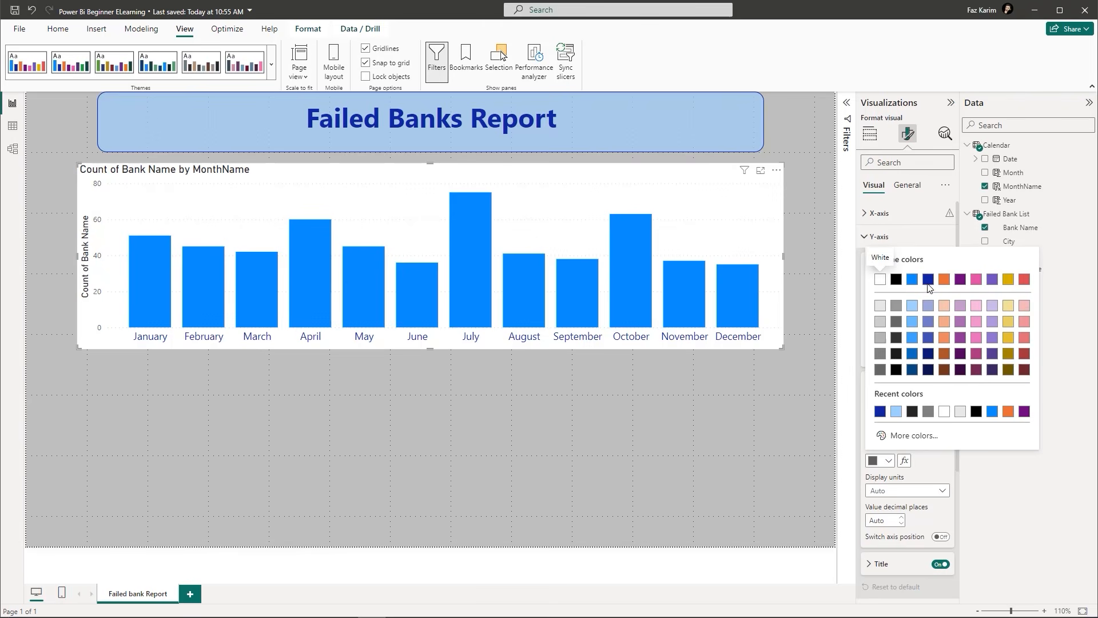
click(928, 279)
click(946, 410)
click(946, 410)
click(946, 409)
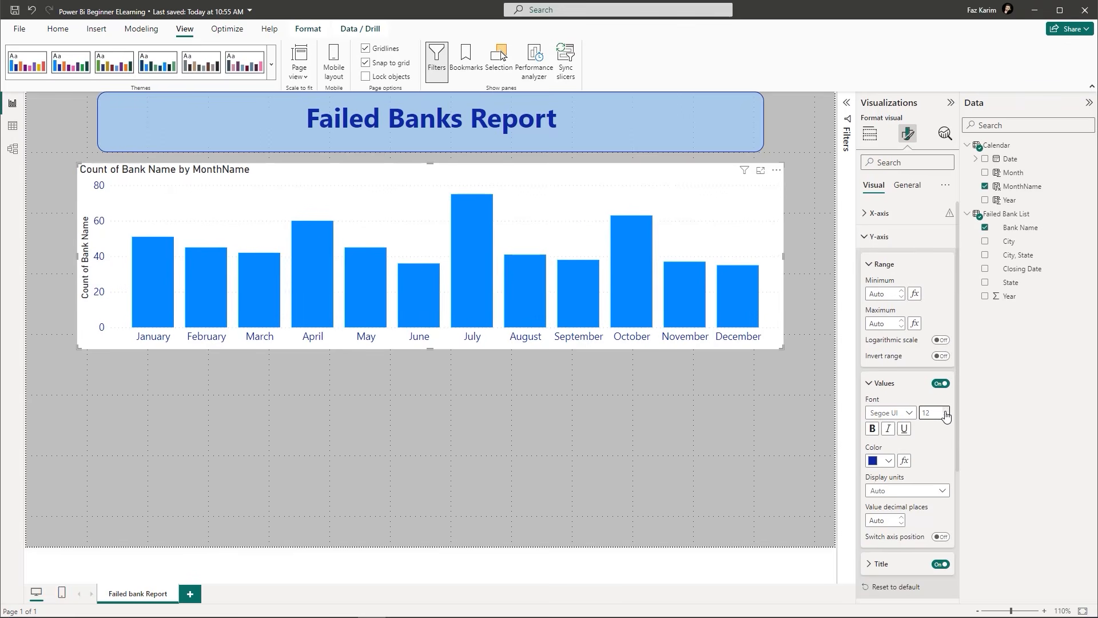
click(882, 385)
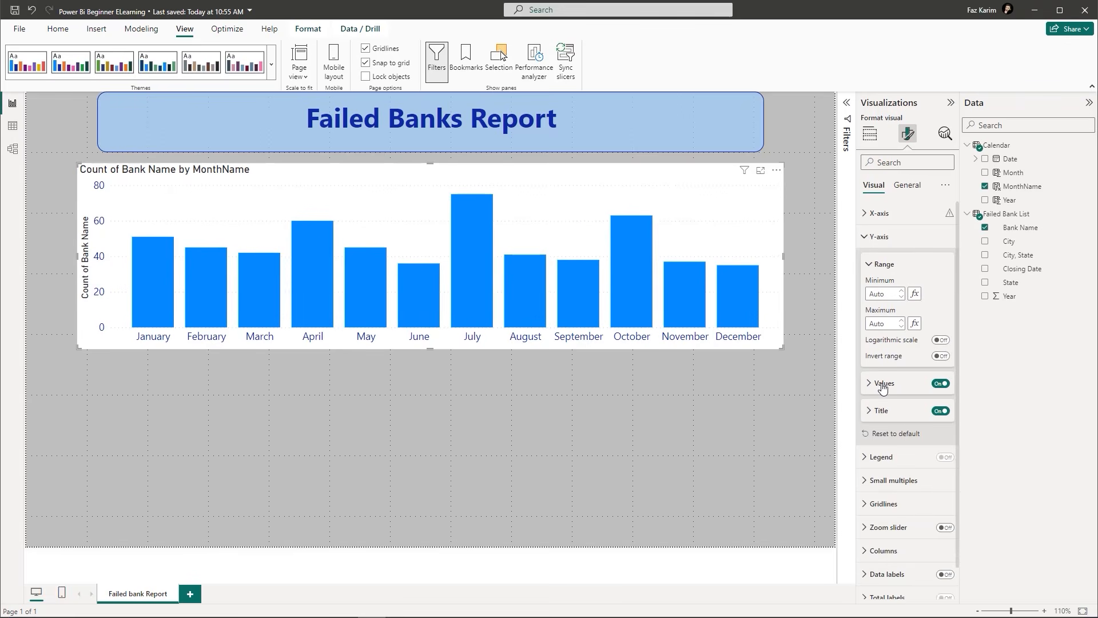
click(867, 236)
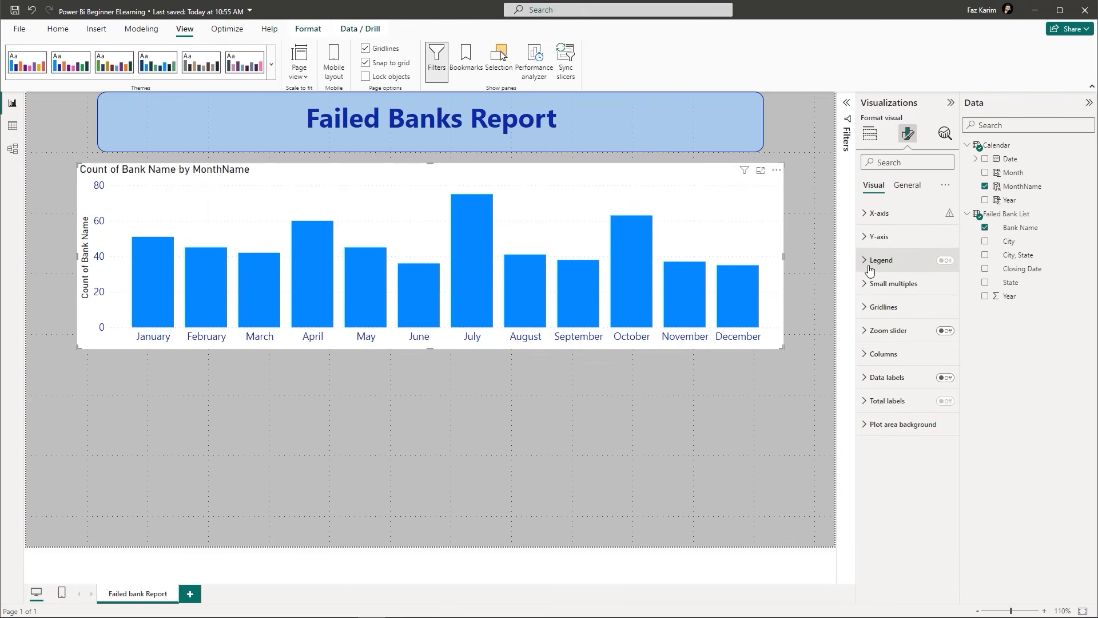
Change the horizontal gridlines' style to Solid and turn the horizontal gridlines off.
click(881, 307)
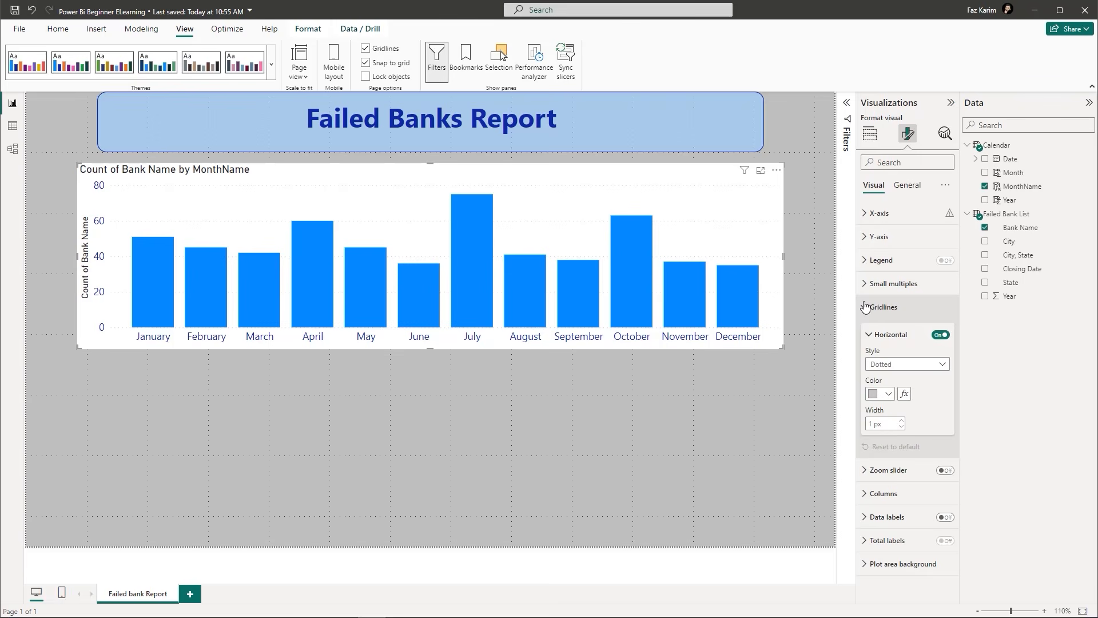
click(927, 364)
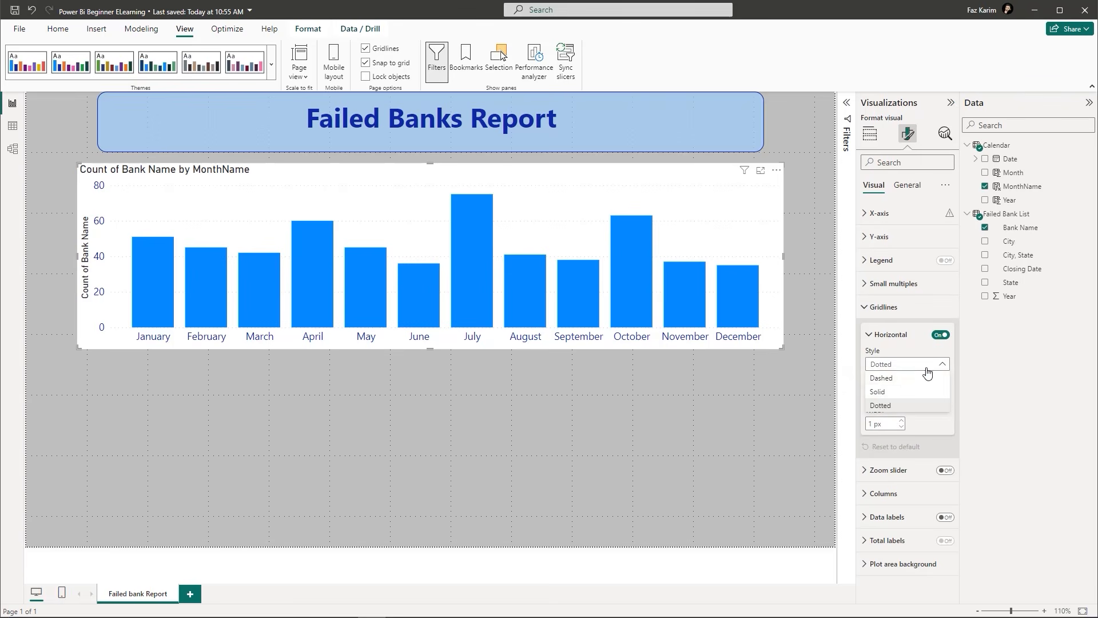
click(907, 393)
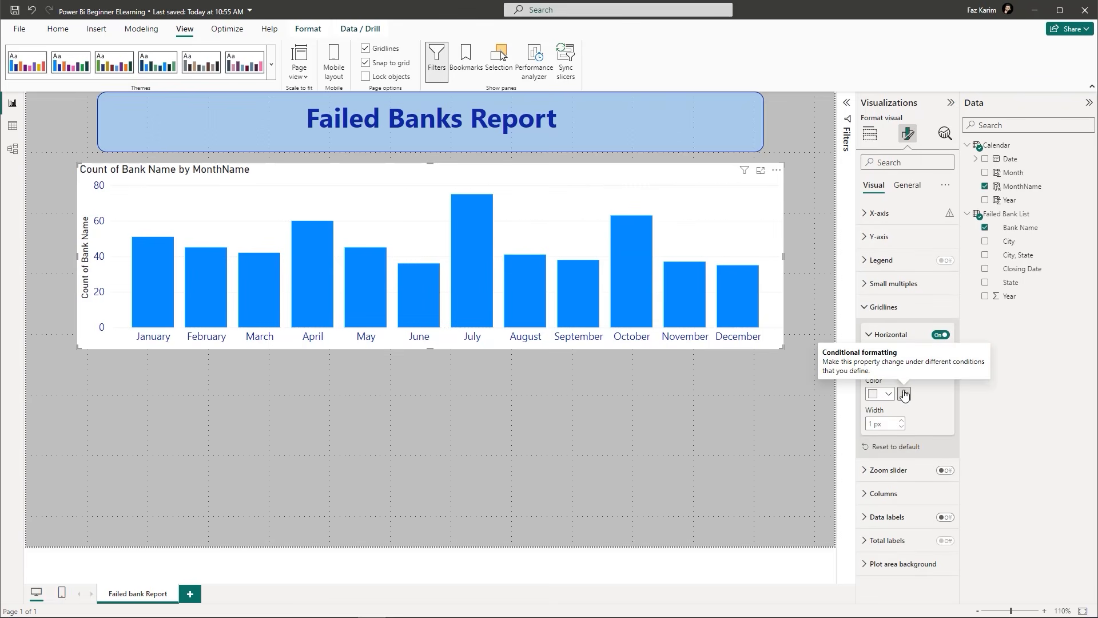
click(938, 337)
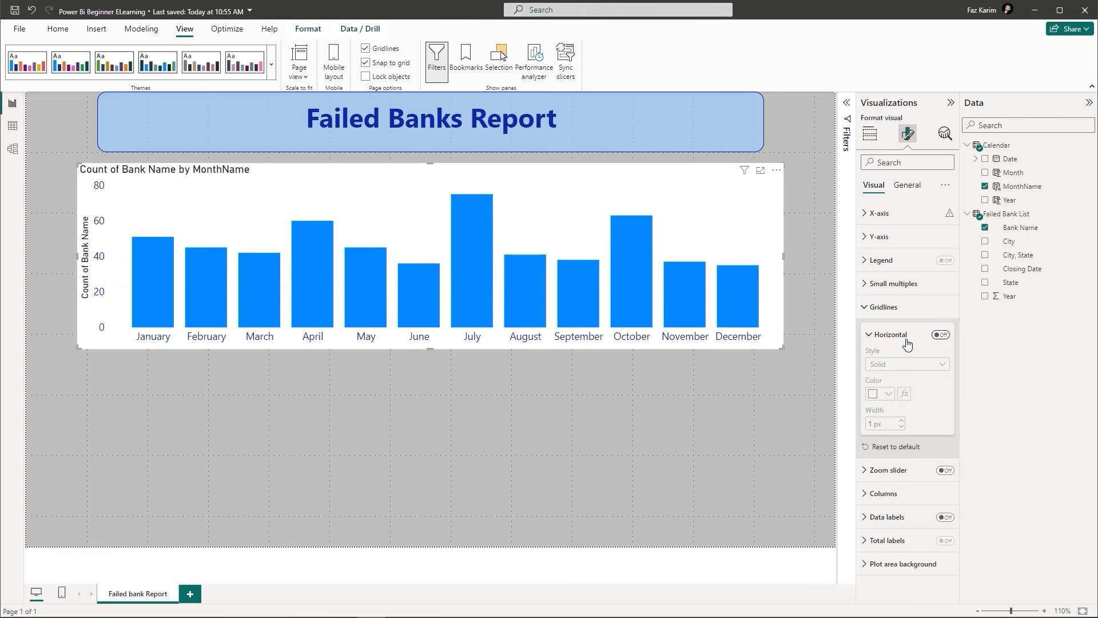
click(873, 338)
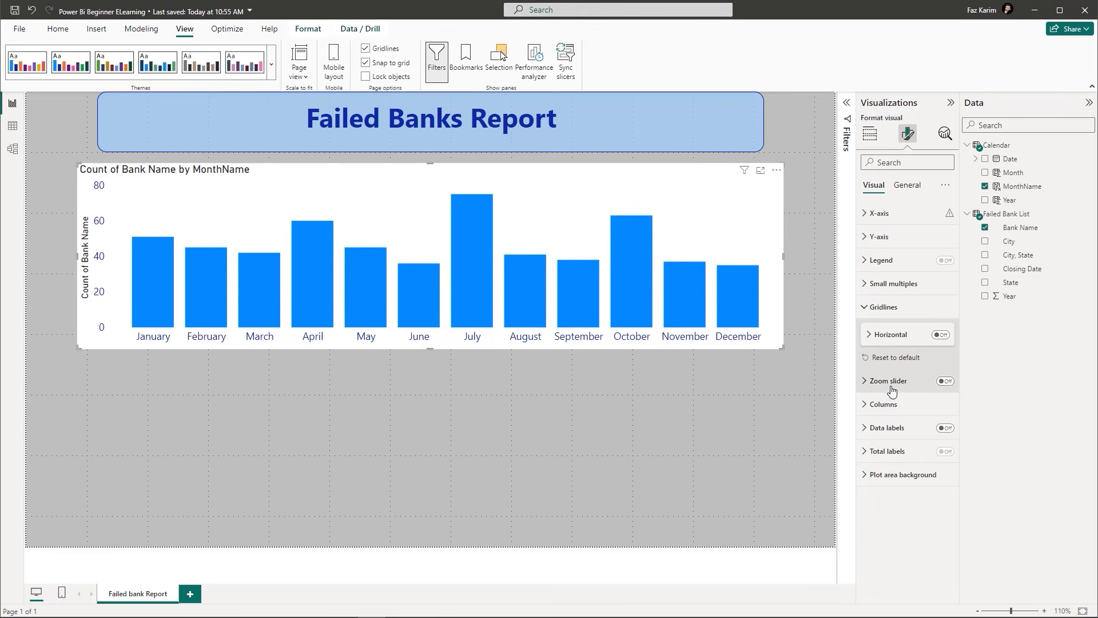
Turn on the chart's data labels and make the chart taller by extending its lower edge well down the page.
click(947, 429)
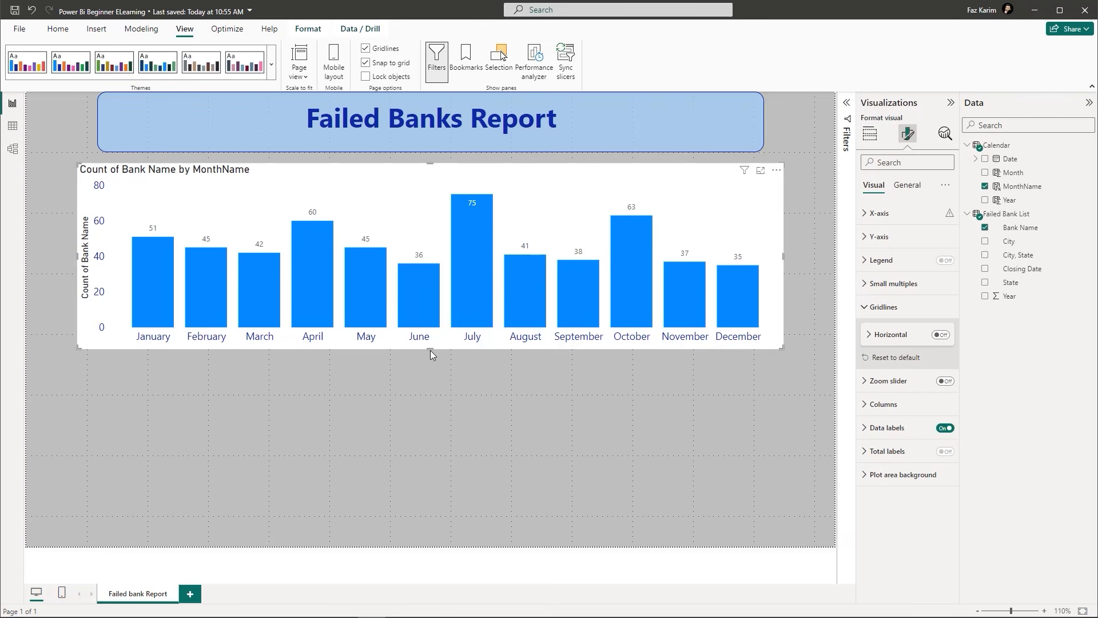
drag(430, 348, 434, 441)
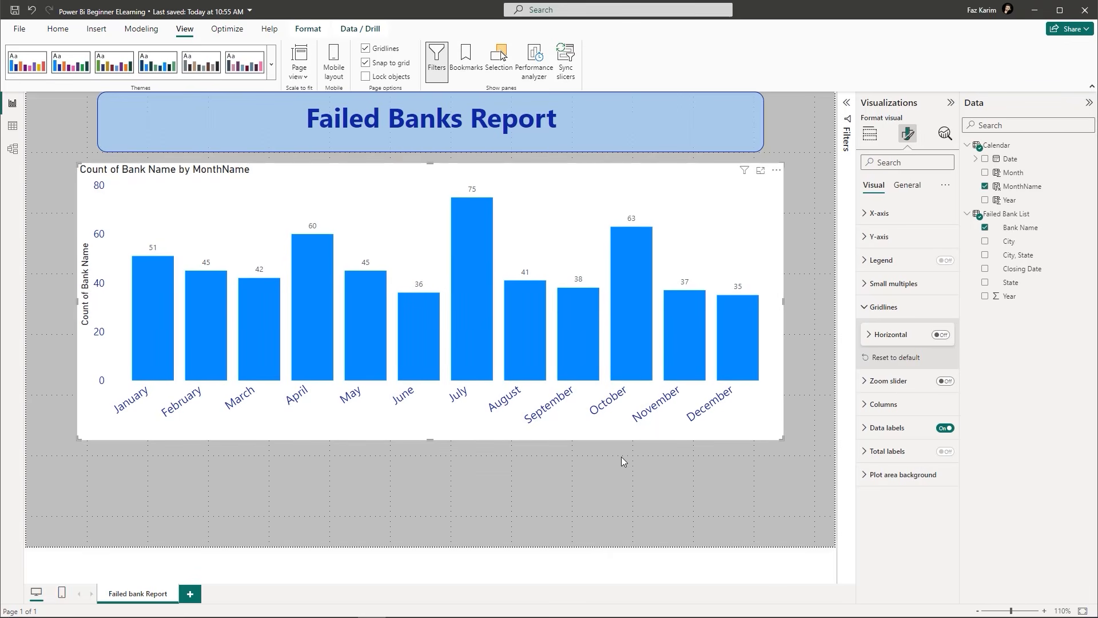
click(865, 430)
click(866, 430)
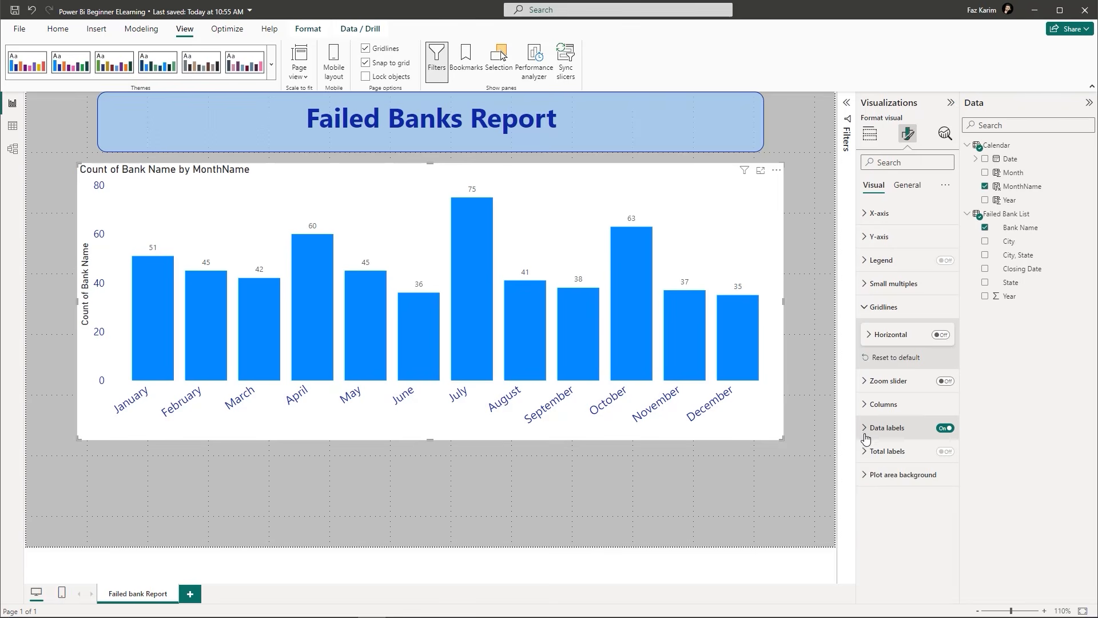
click(866, 478)
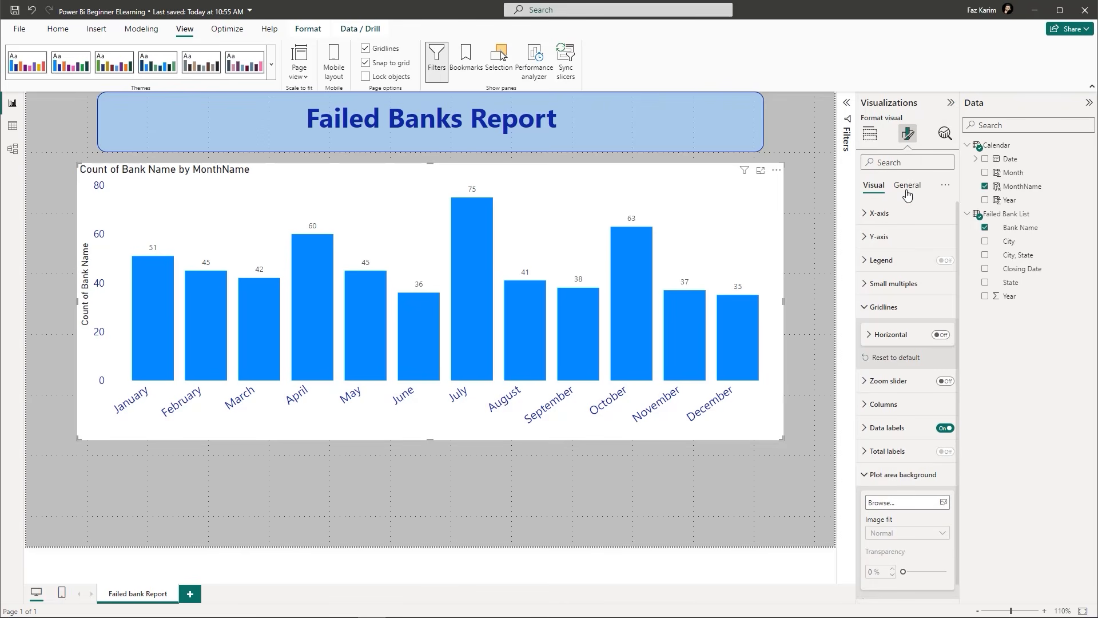
click(870, 307)
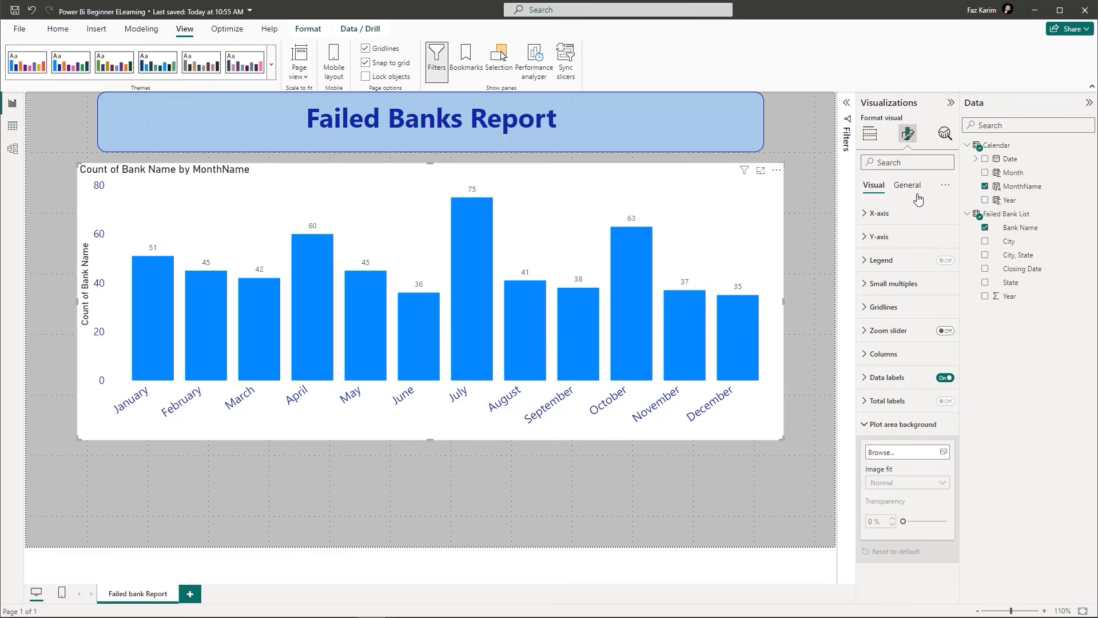
click(867, 426)
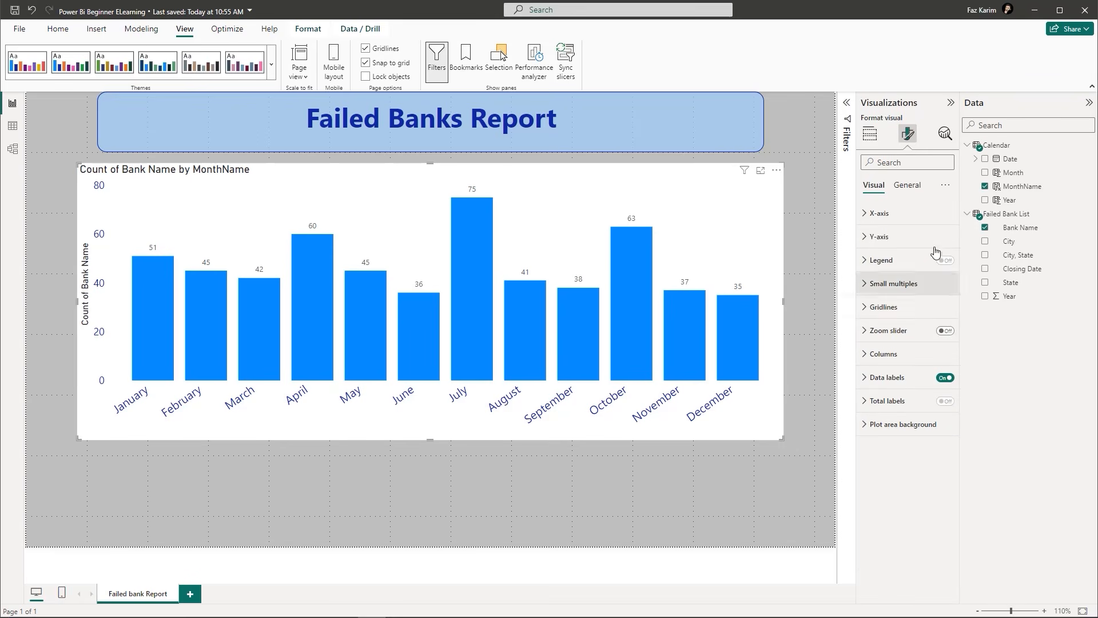
Keep the chart's title turned on and replace its text with "Failed Banks by Month".
click(907, 191)
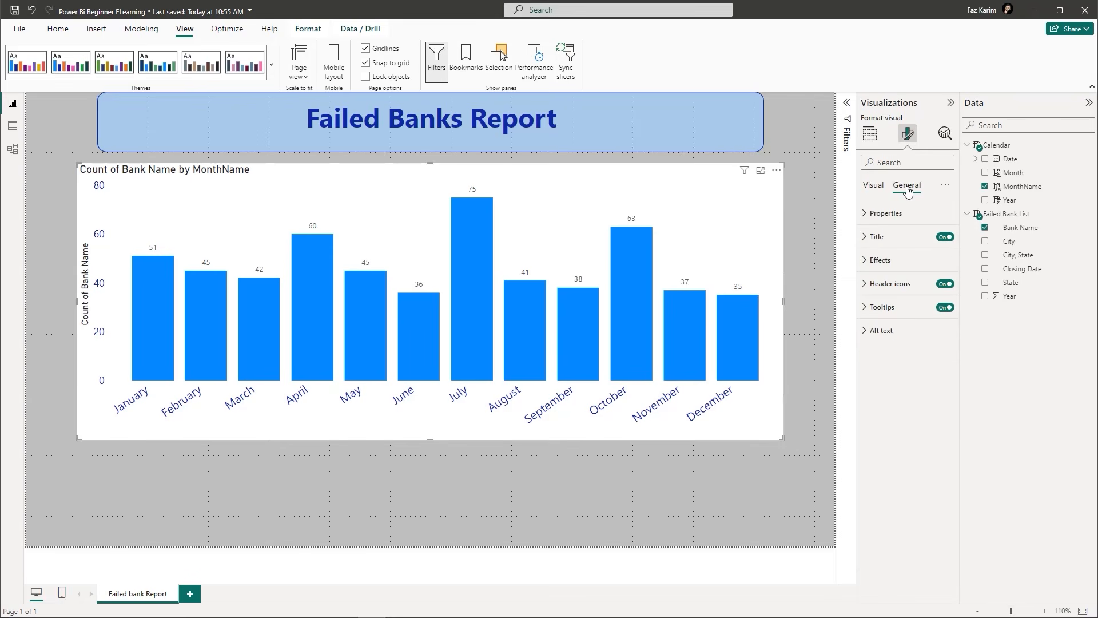
click(863, 213)
click(864, 213)
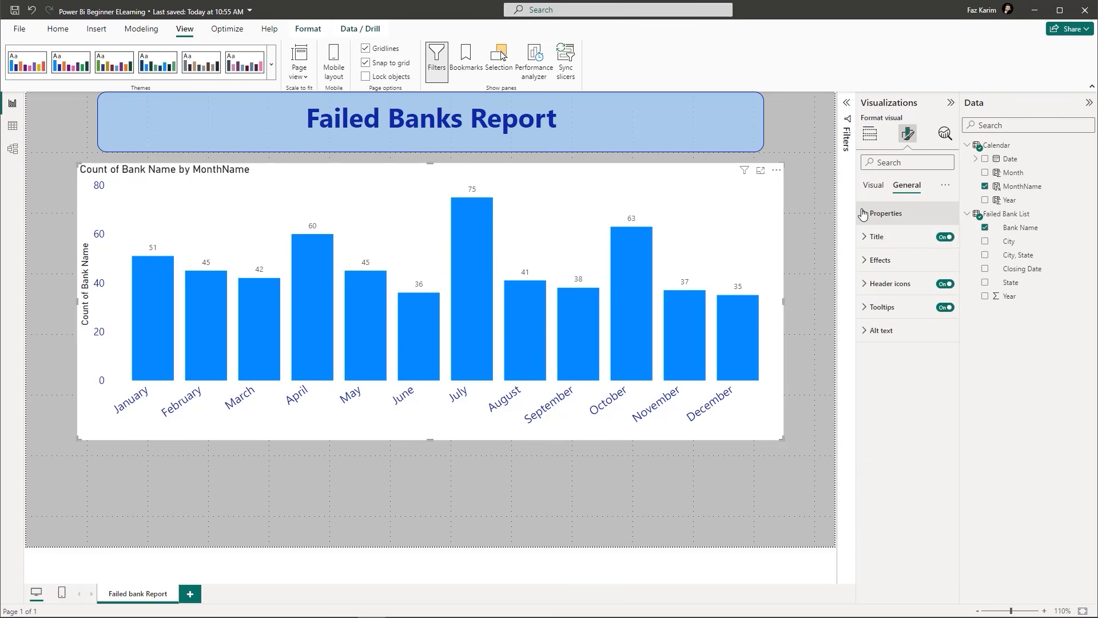
click(941, 237)
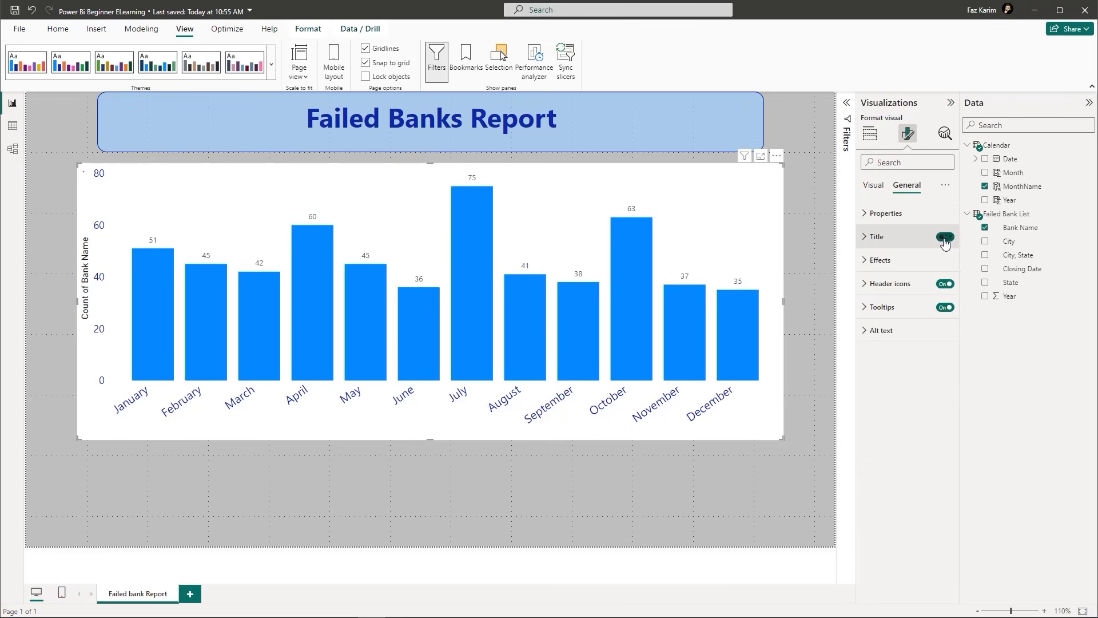
click(944, 238)
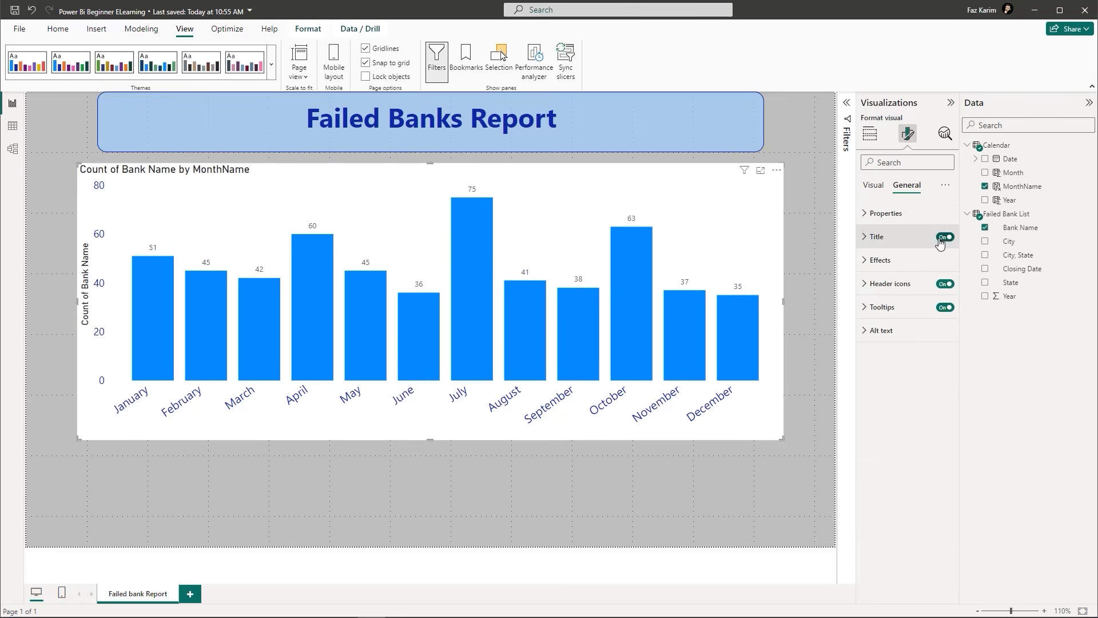
click(865, 238)
click(908, 292)
key(ctrl+a)
key(BackSpace)
text(Fa)
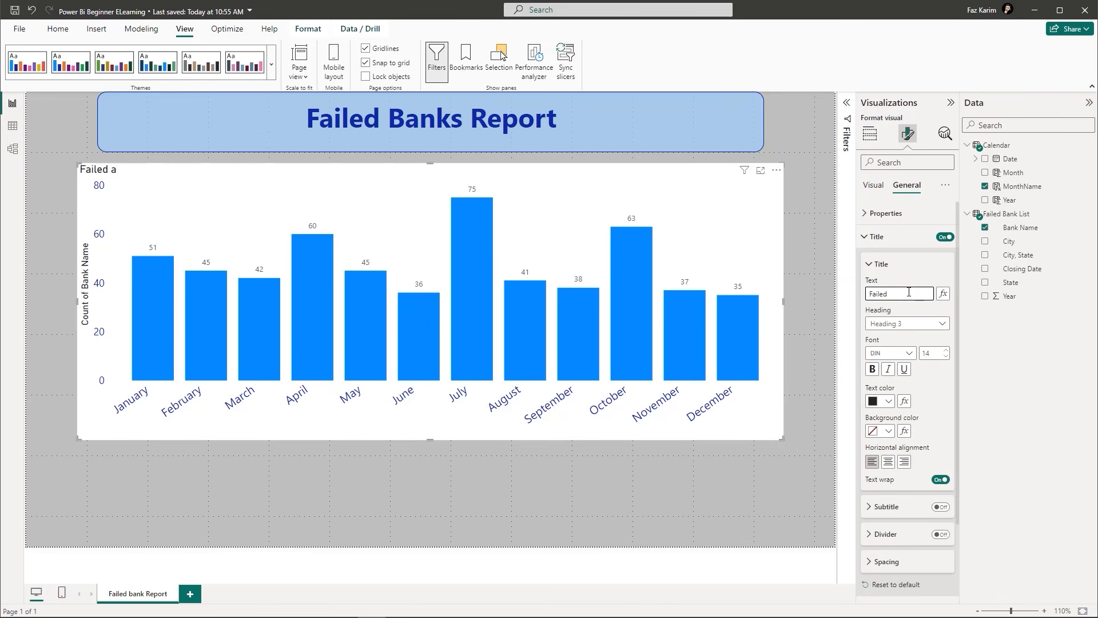
text(iled Banks by Month)
Format the chart title as a centered Heading 2 with the dark blue theme text color.
click(942, 324)
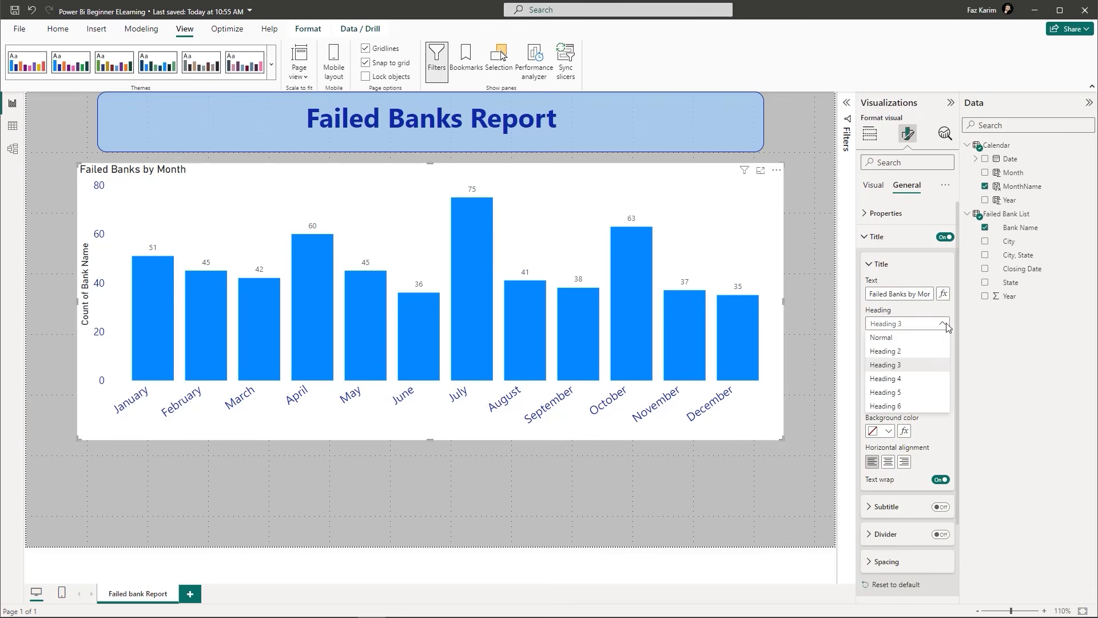
click(899, 360)
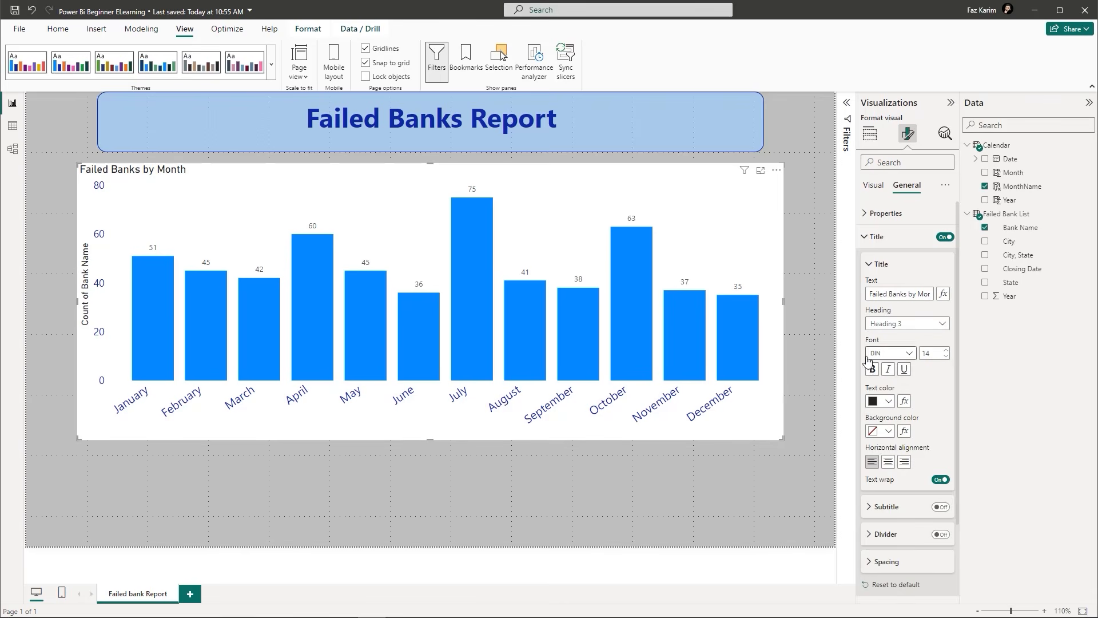
click(887, 462)
click(890, 401)
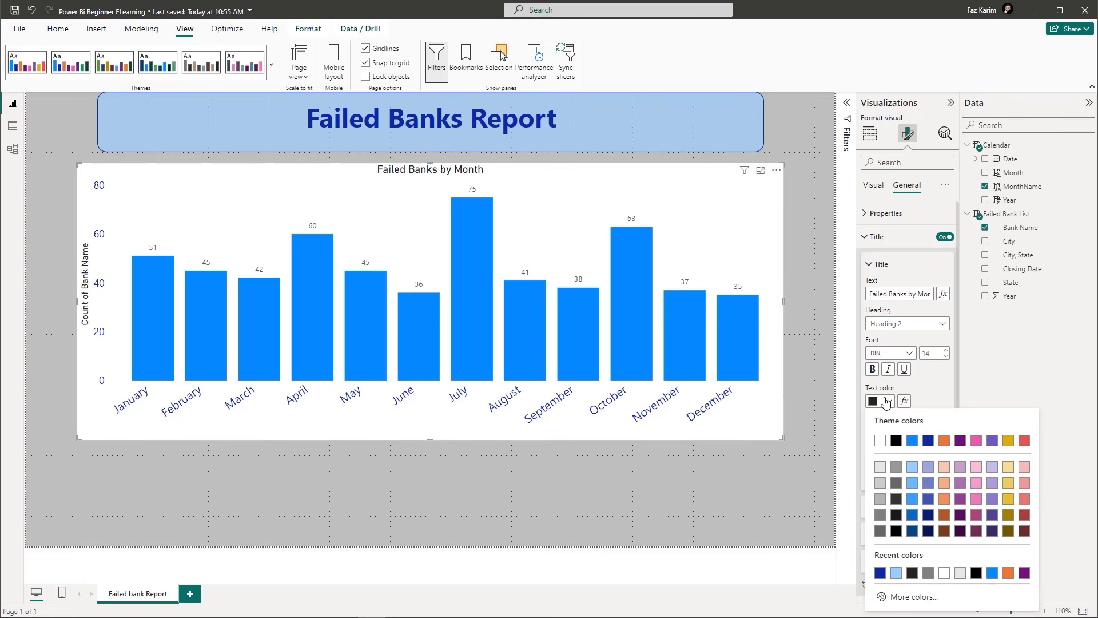
click(928, 441)
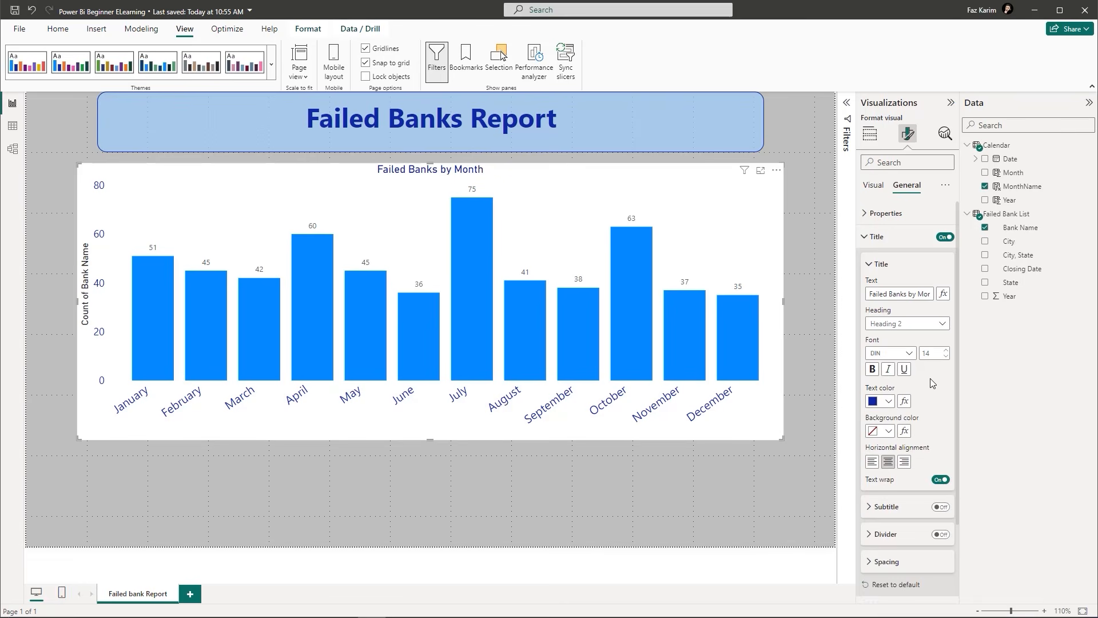
Give the chart title a light blue background and make its text bold.
click(888, 431)
click(912, 249)
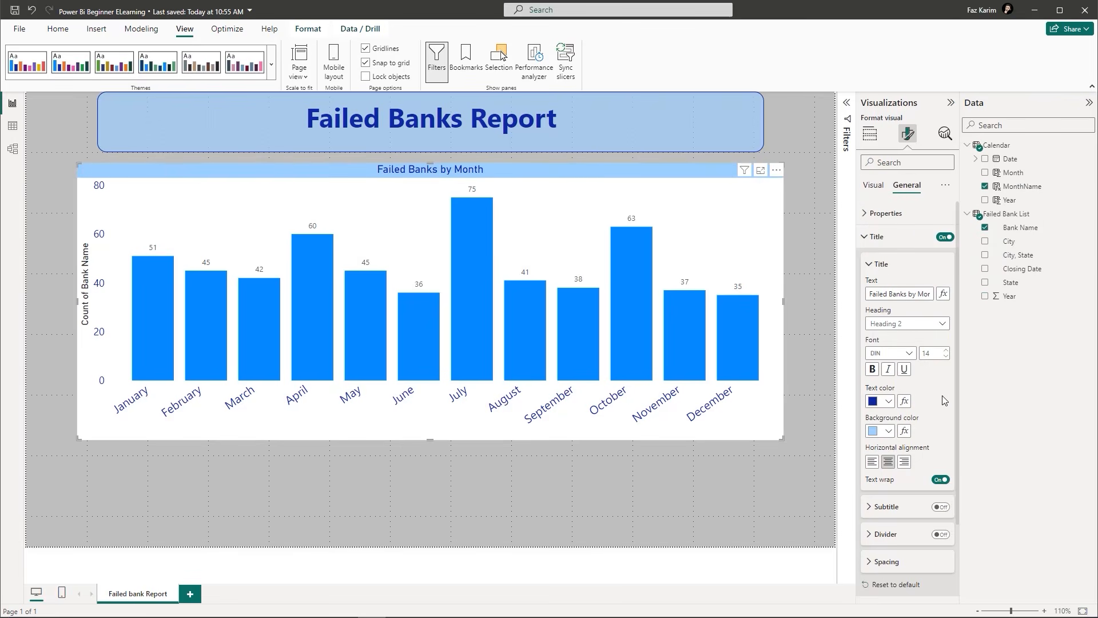
click(872, 369)
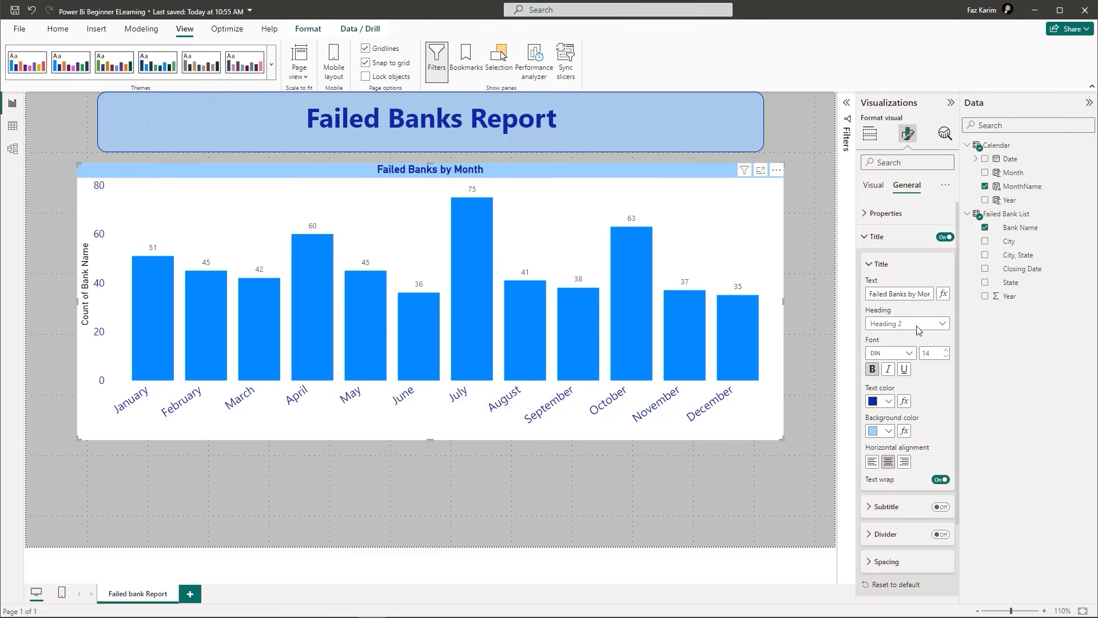
click(873, 266)
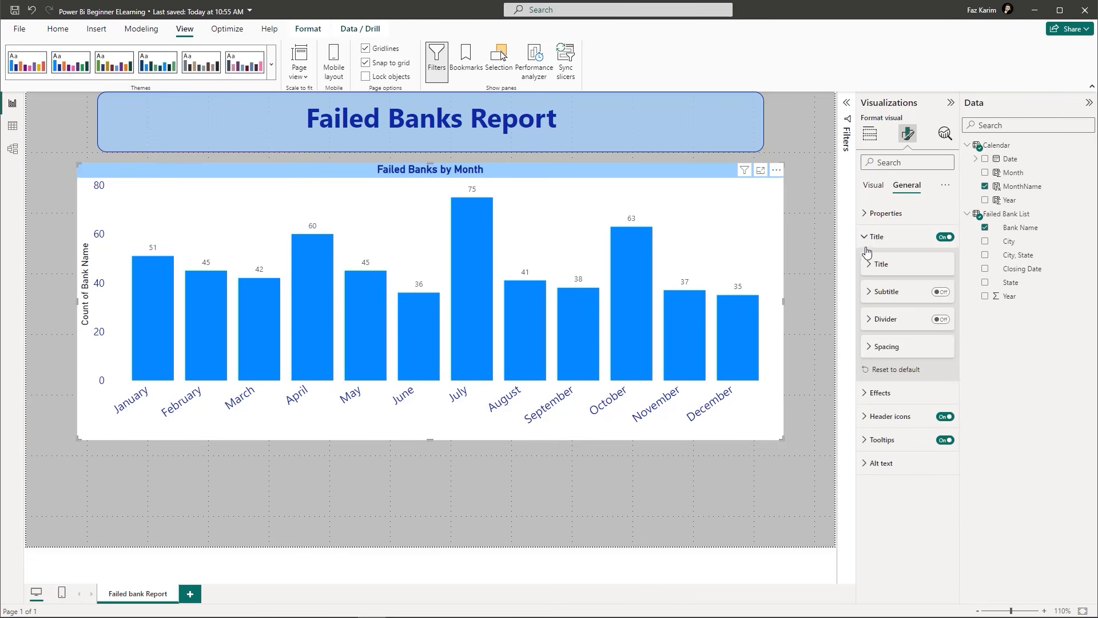
click(867, 245)
Try a light purple background on the chart, return it to white, and set the background transparency to 18%.
click(864, 261)
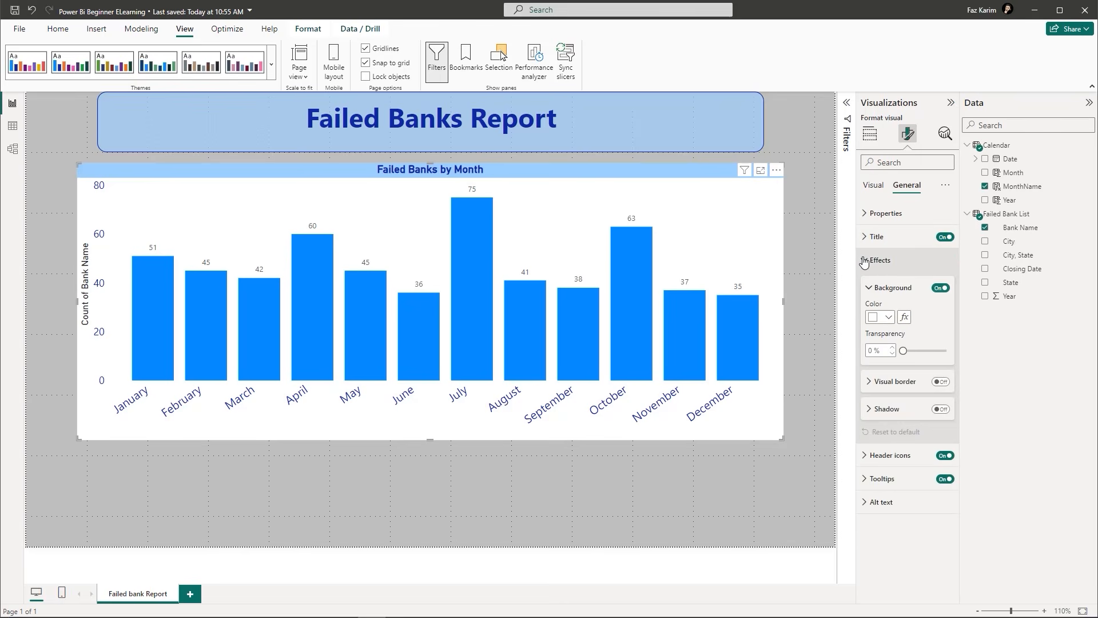
click(888, 318)
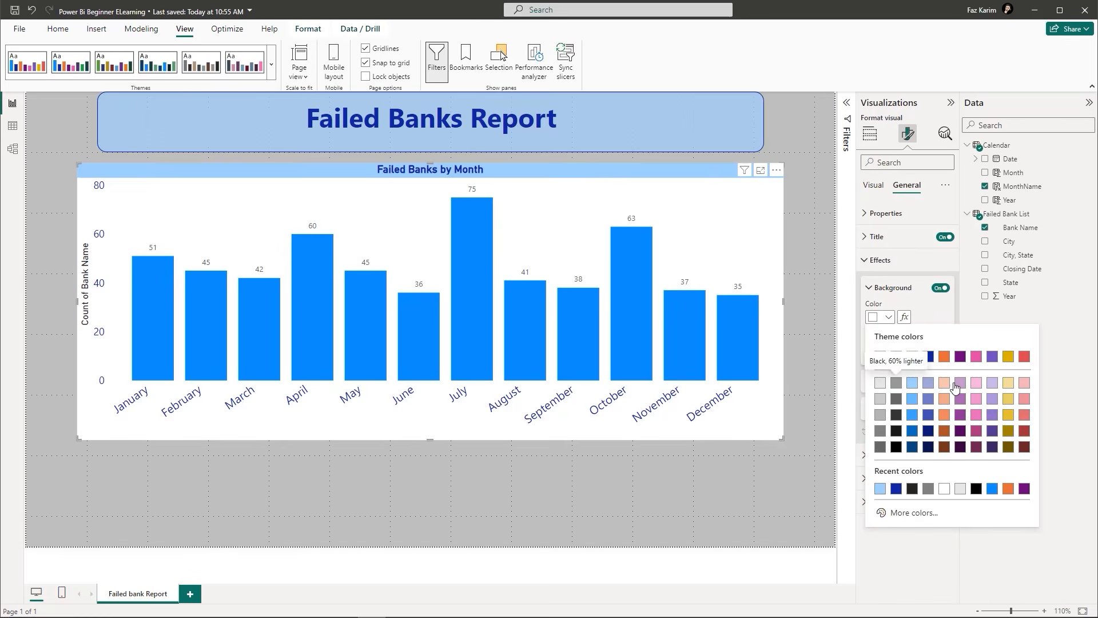
click(992, 382)
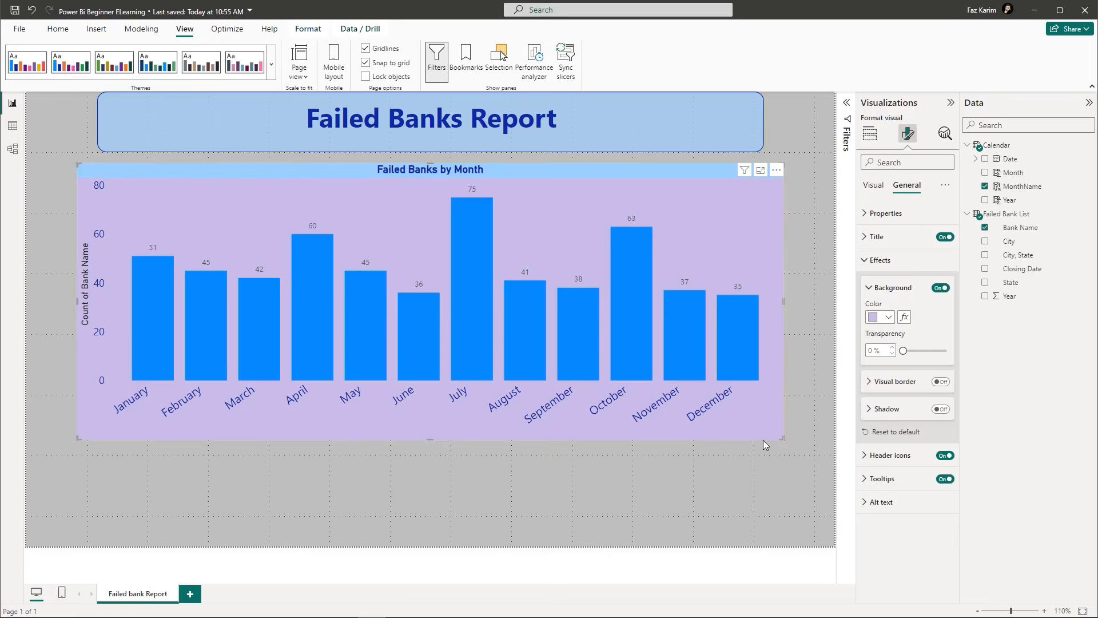
click(888, 317)
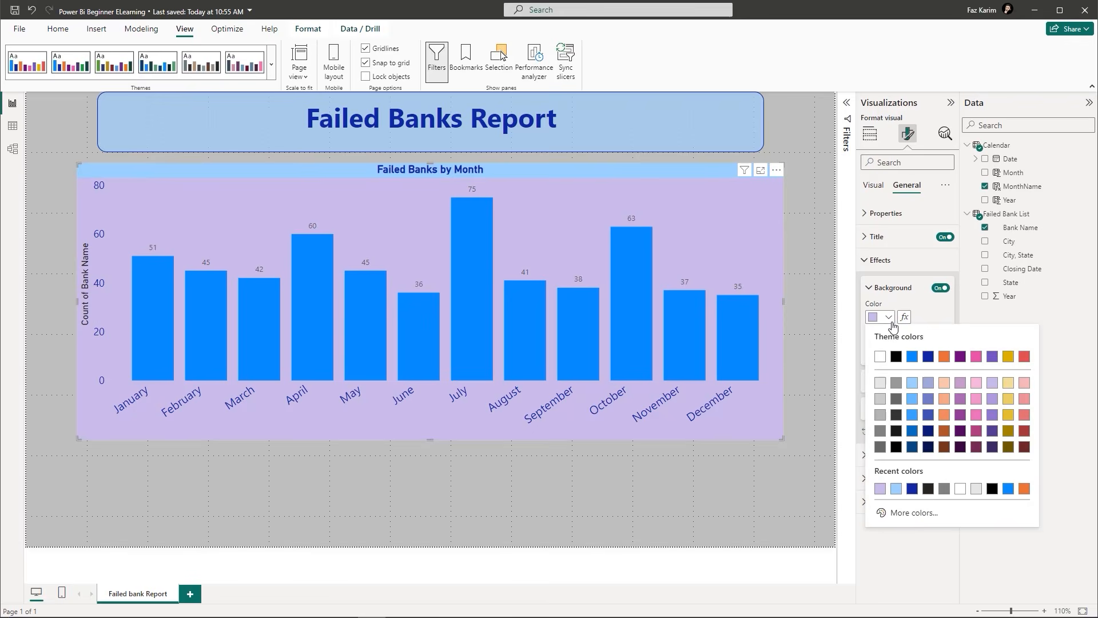
click(882, 367)
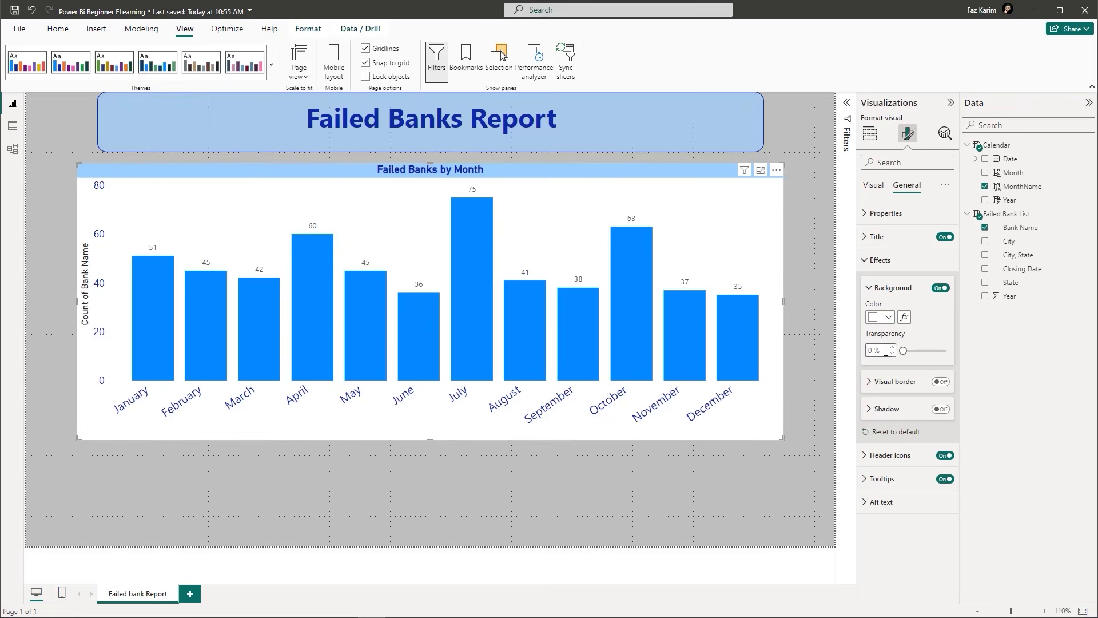
mouse_move(905, 350)
mouse_down()
mouse_move(922, 350)
mouse_move(911, 351)
mouse_up()
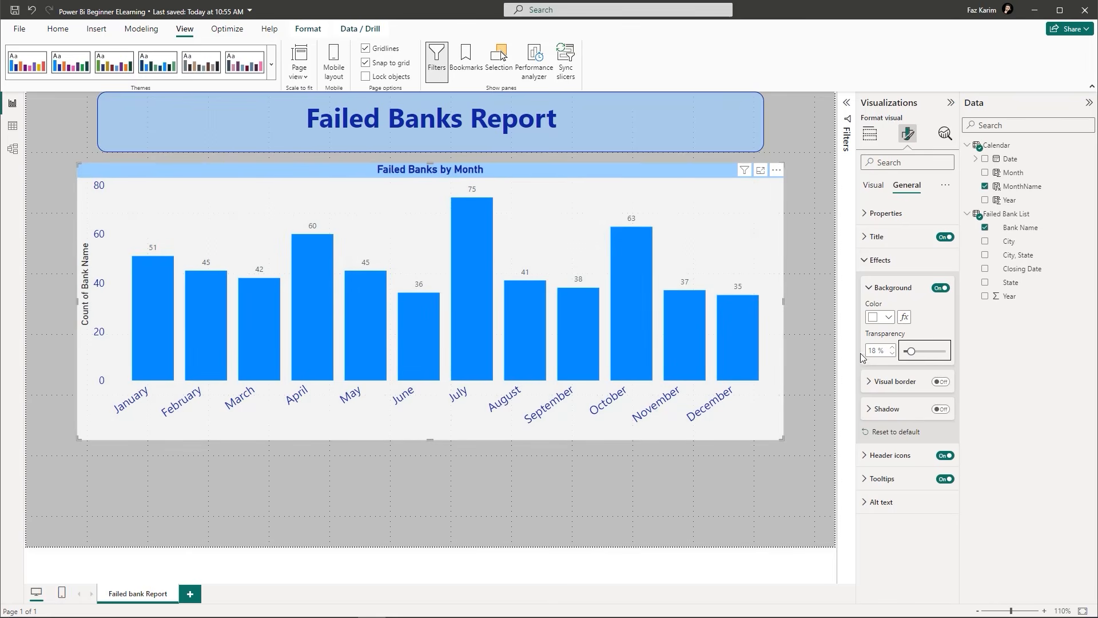
Turn on the chart's visual border in the red theme color and give it rounded corners.
click(868, 381)
click(941, 381)
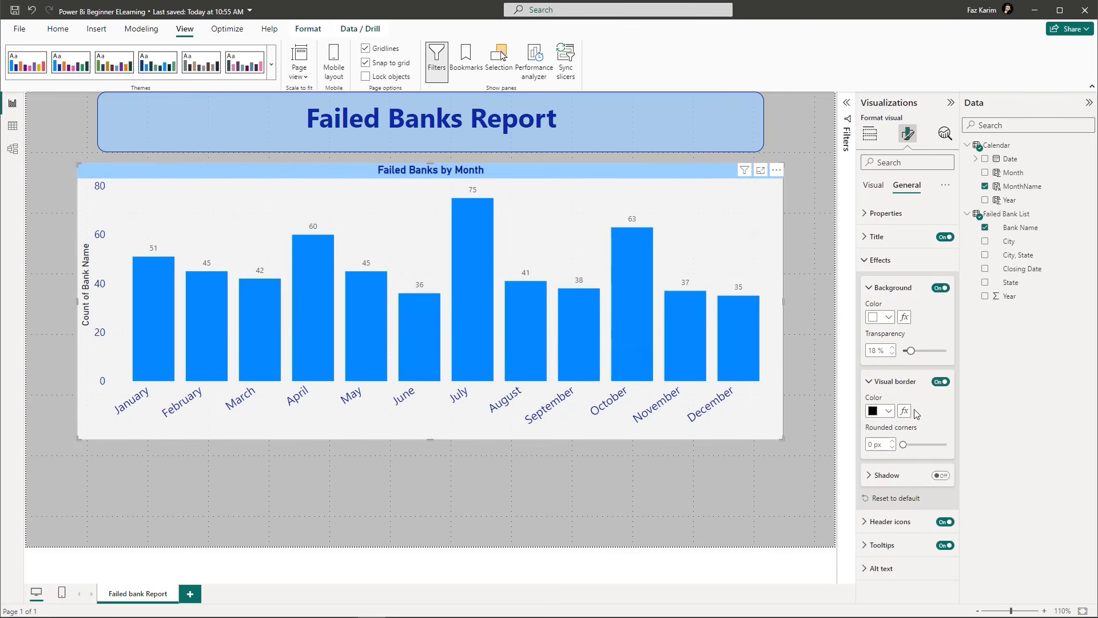
click(888, 410)
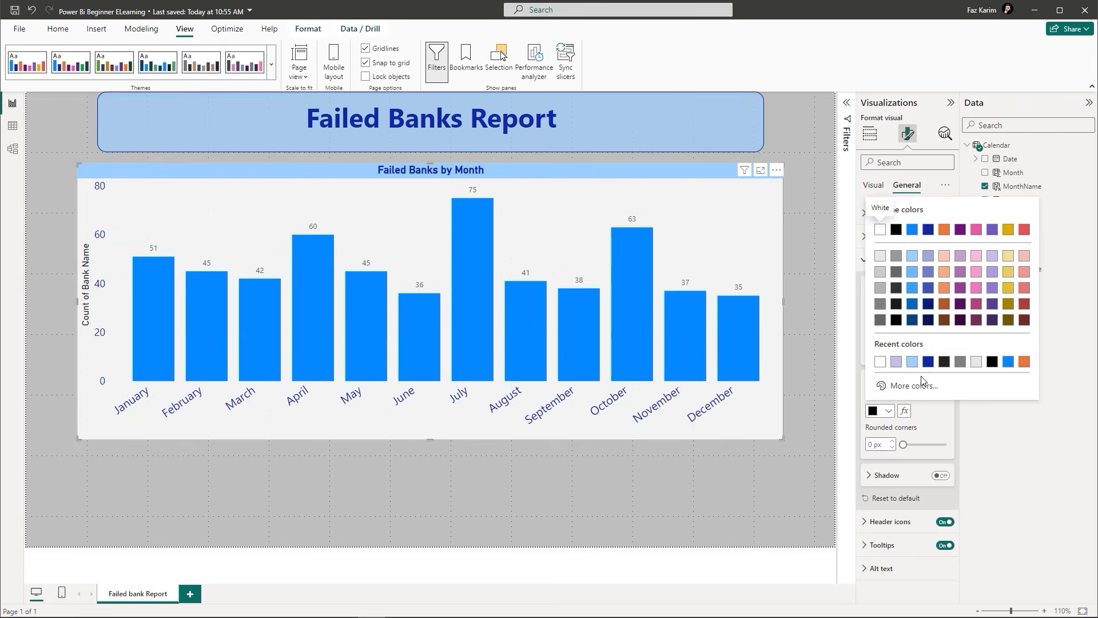
click(1023, 230)
drag(901, 444, 925, 445)
click(756, 481)
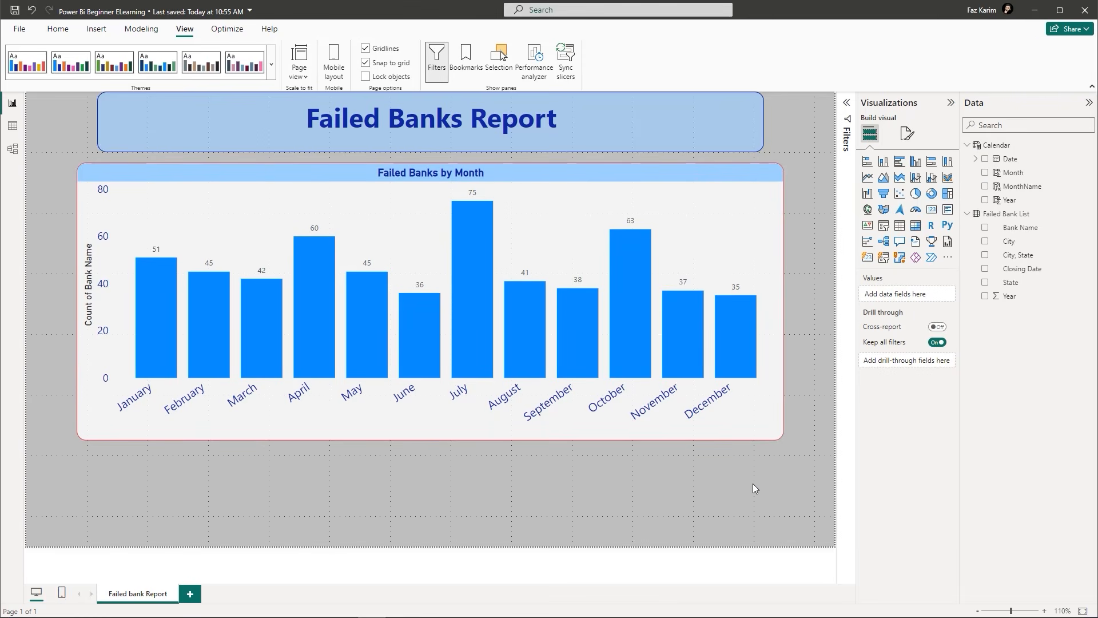
click(775, 191)
click(907, 135)
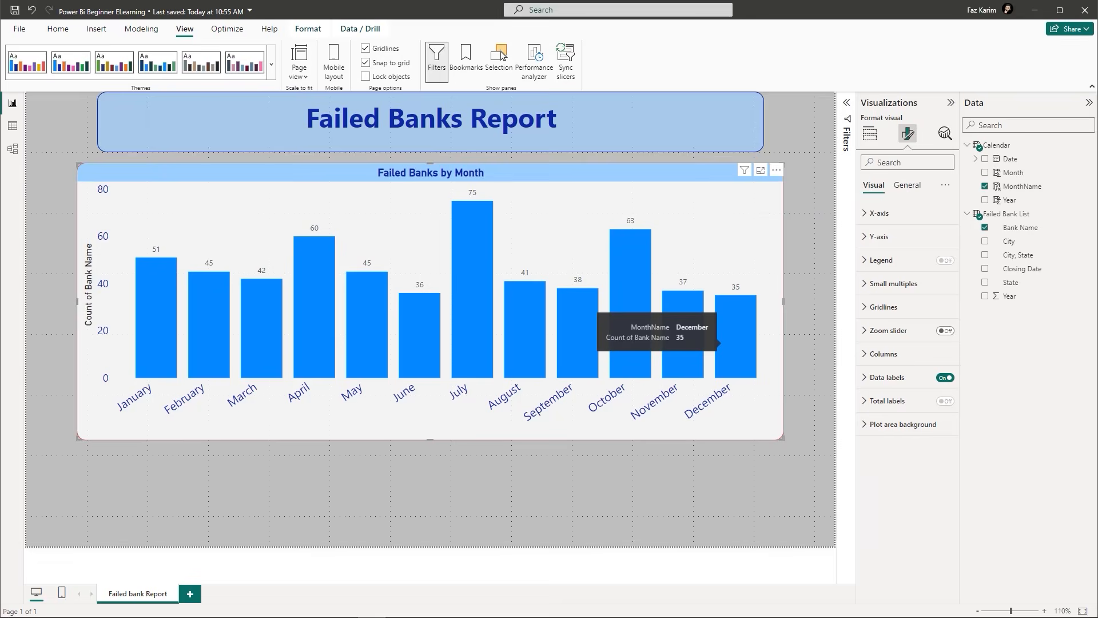
click(870, 135)
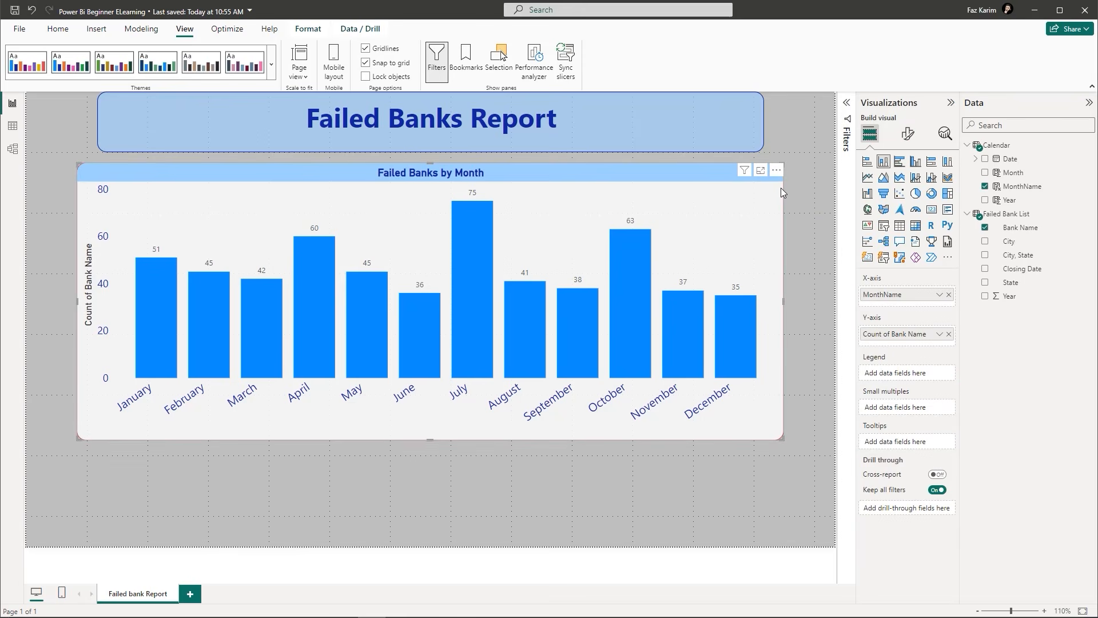
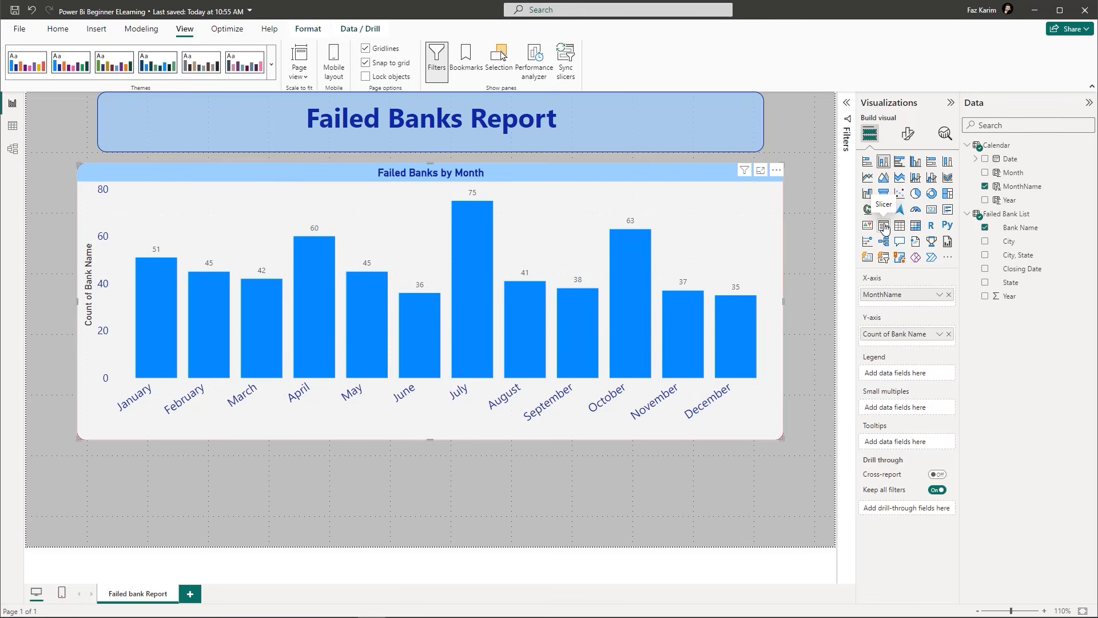
Insert an empty slicer beneath the column chart and shorten it by raising its lower edge.
click(816, 245)
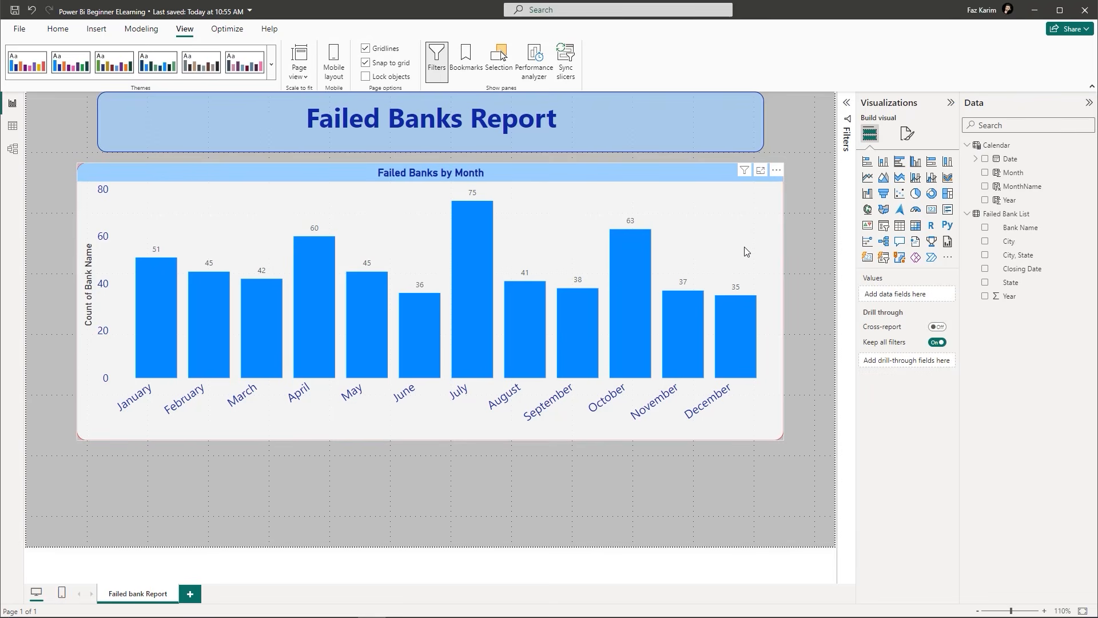
click(883, 228)
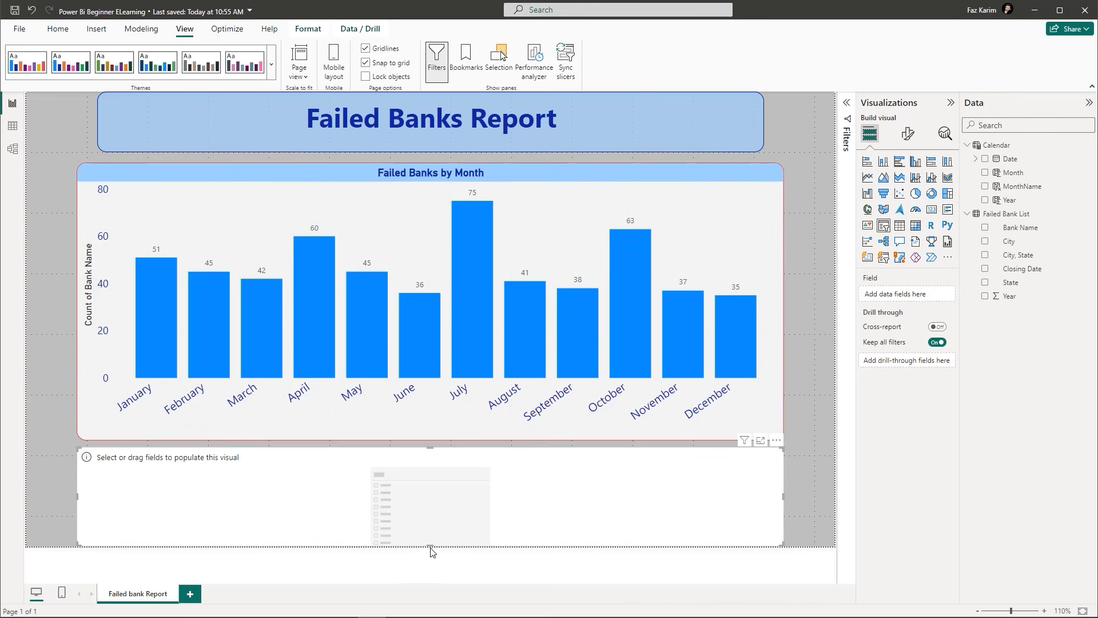
drag(431, 544, 434, 516)
click(530, 532)
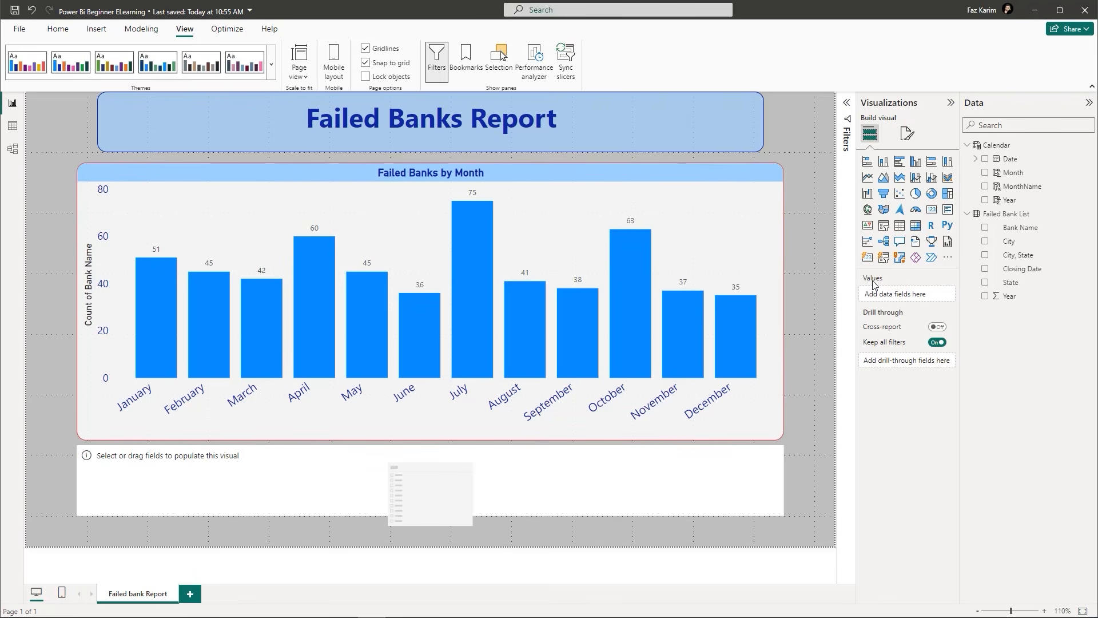
drag(1039, 194, 901, 295)
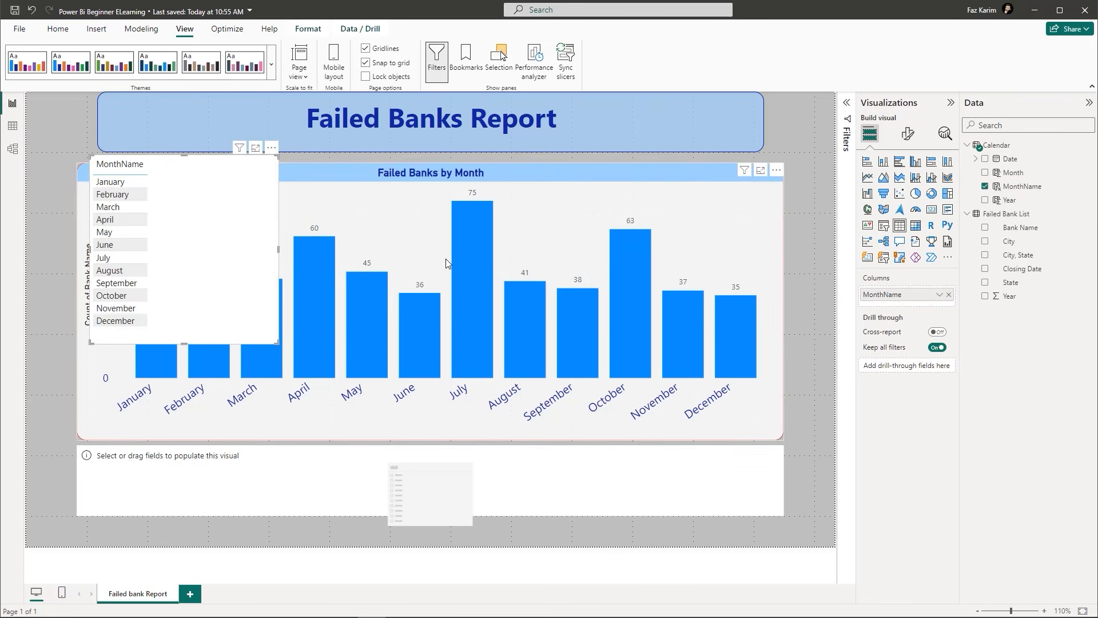
key(ctrl+z)
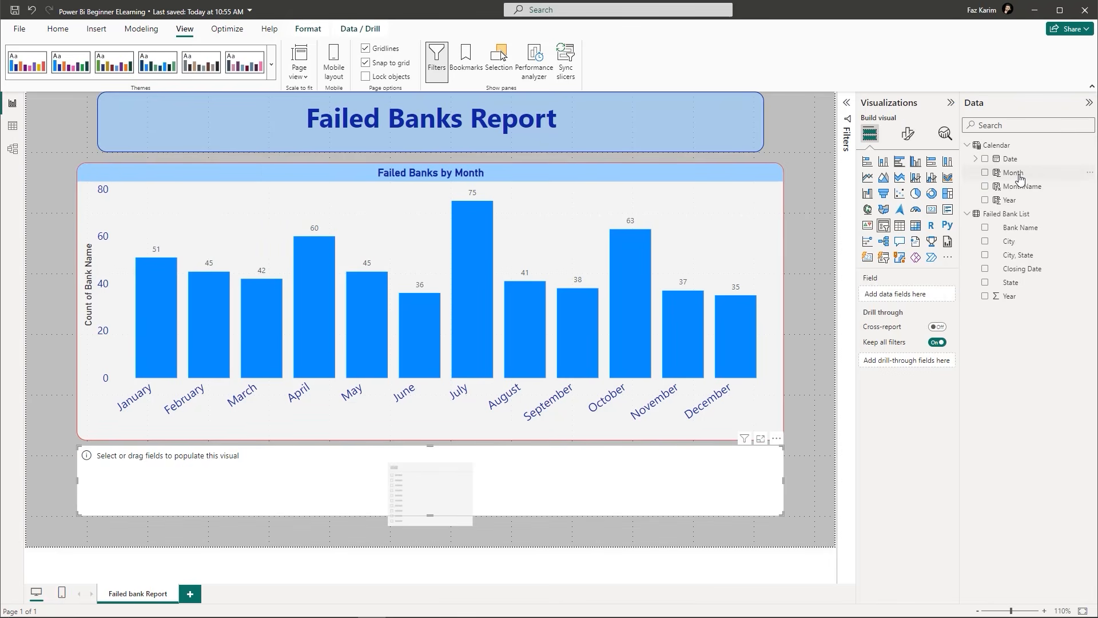
Assign the MonthName field to the slicer, test it with January and February, and clear the selection.
drag(1018, 186, 897, 299)
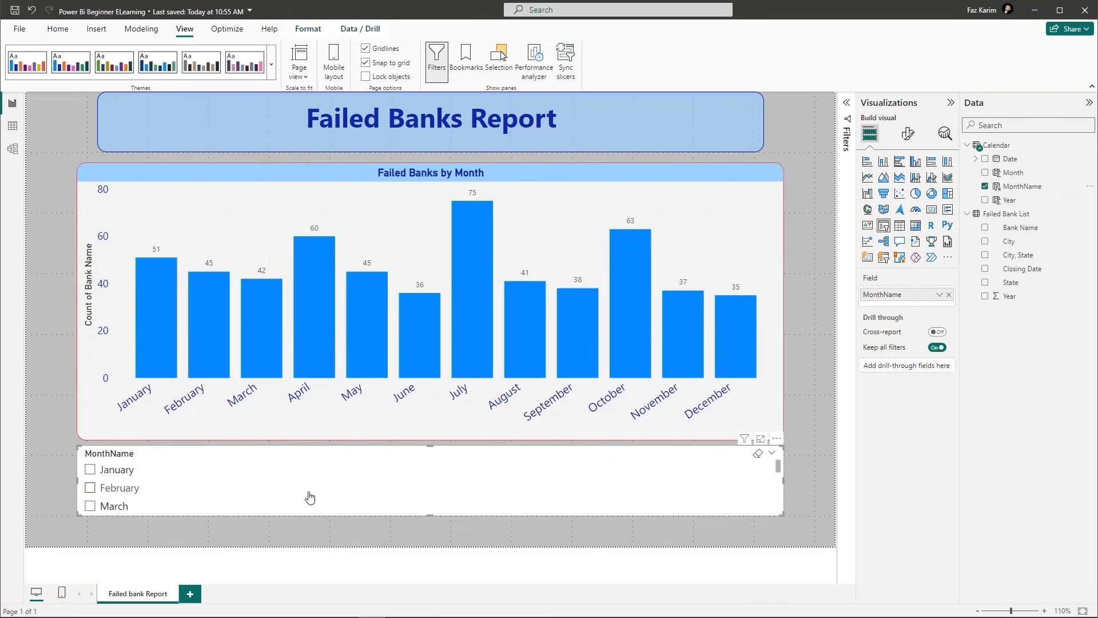
click(90, 471)
click(90, 488)
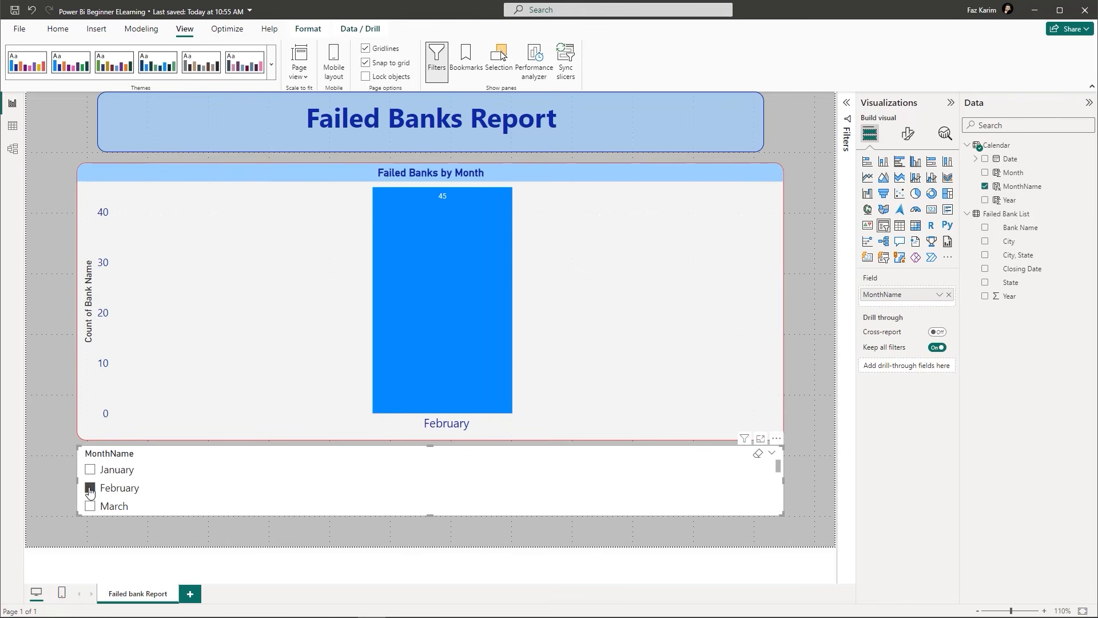
click(90, 491)
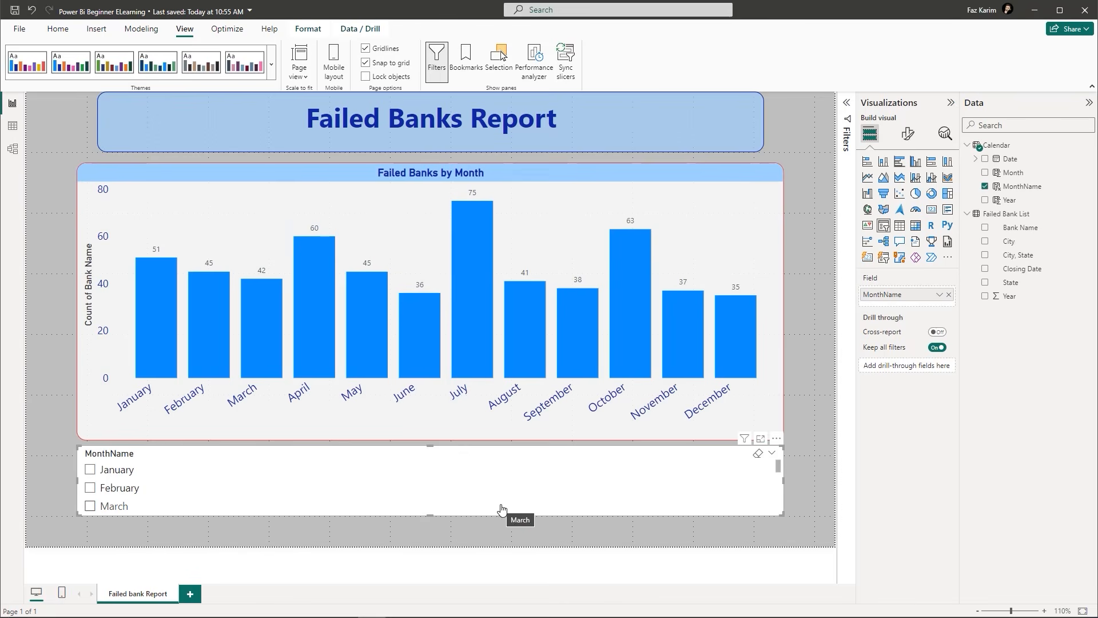
Change the month slicer's style to Tile and turn its slicer header off.
click(908, 137)
click(900, 214)
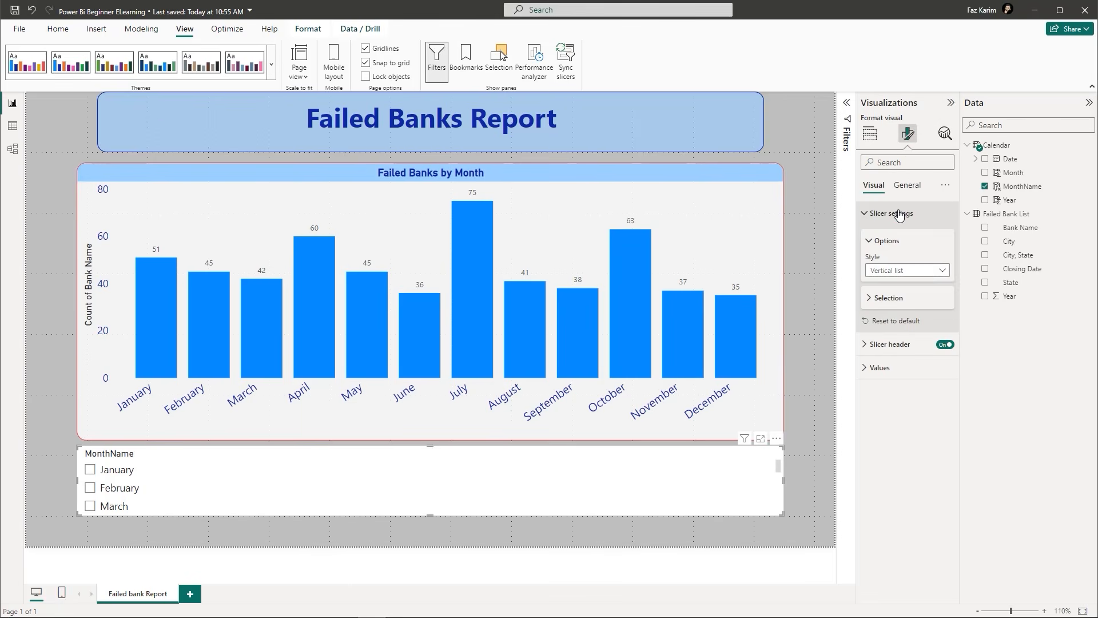
click(925, 277)
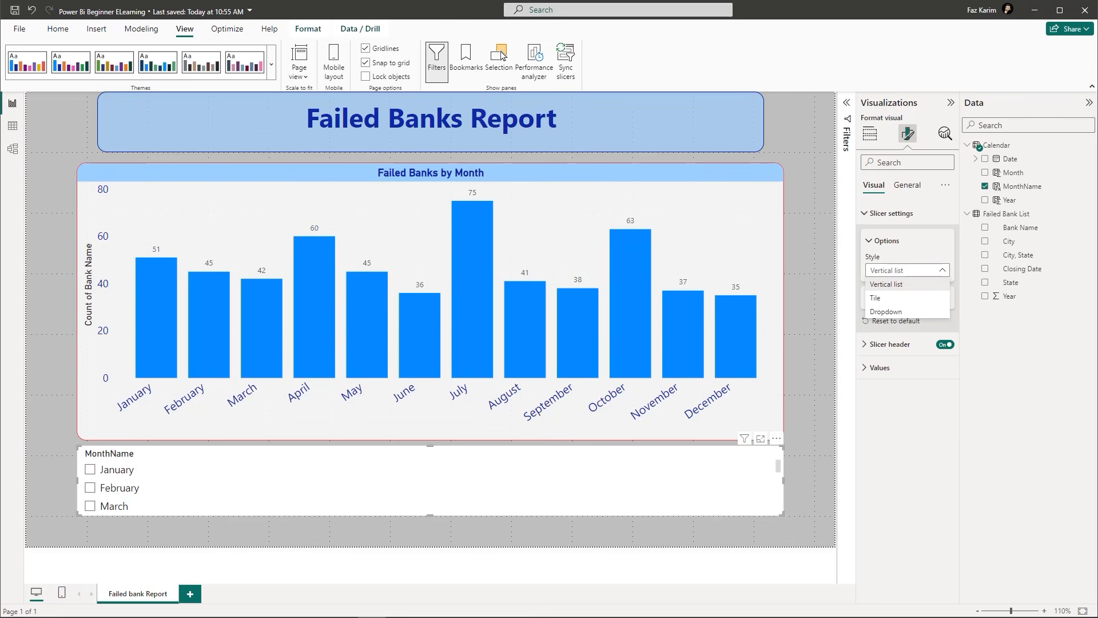
click(877, 301)
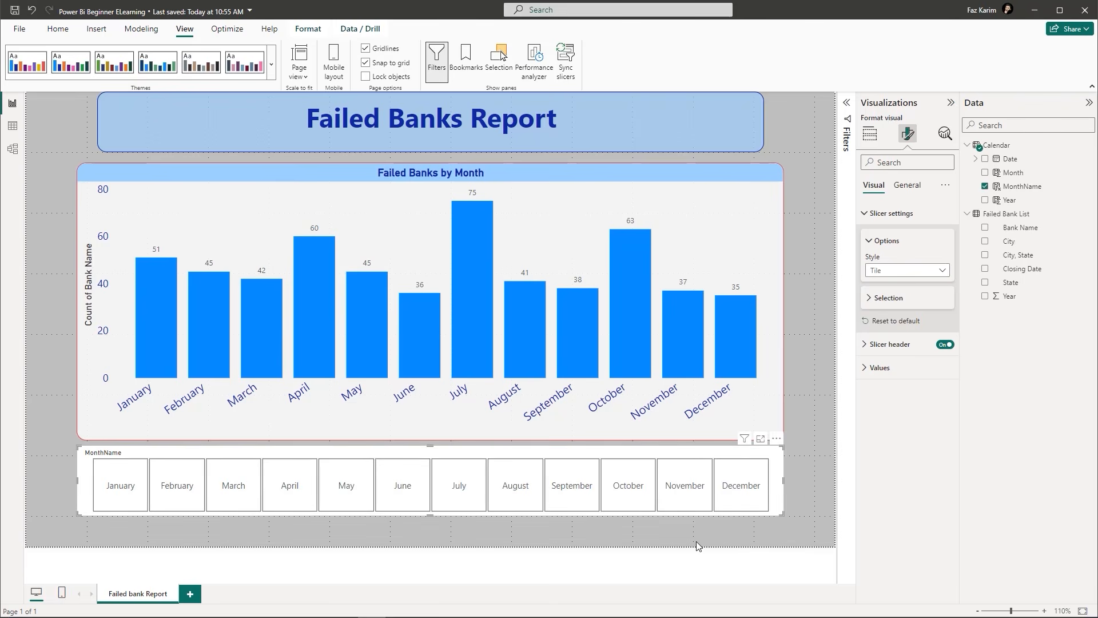
click(866, 214)
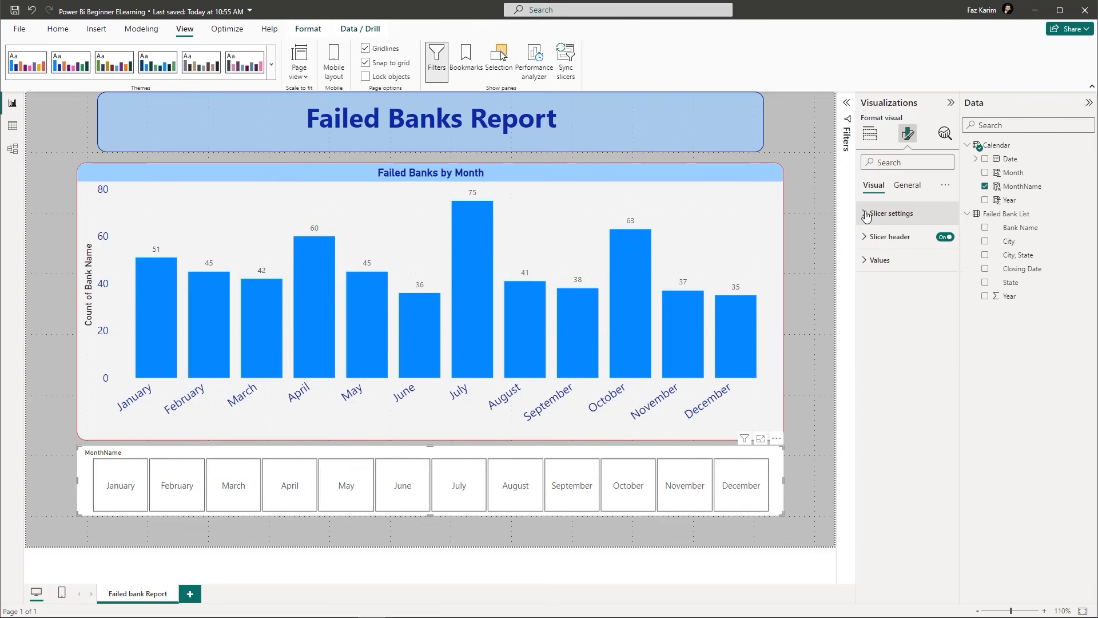
click(945, 237)
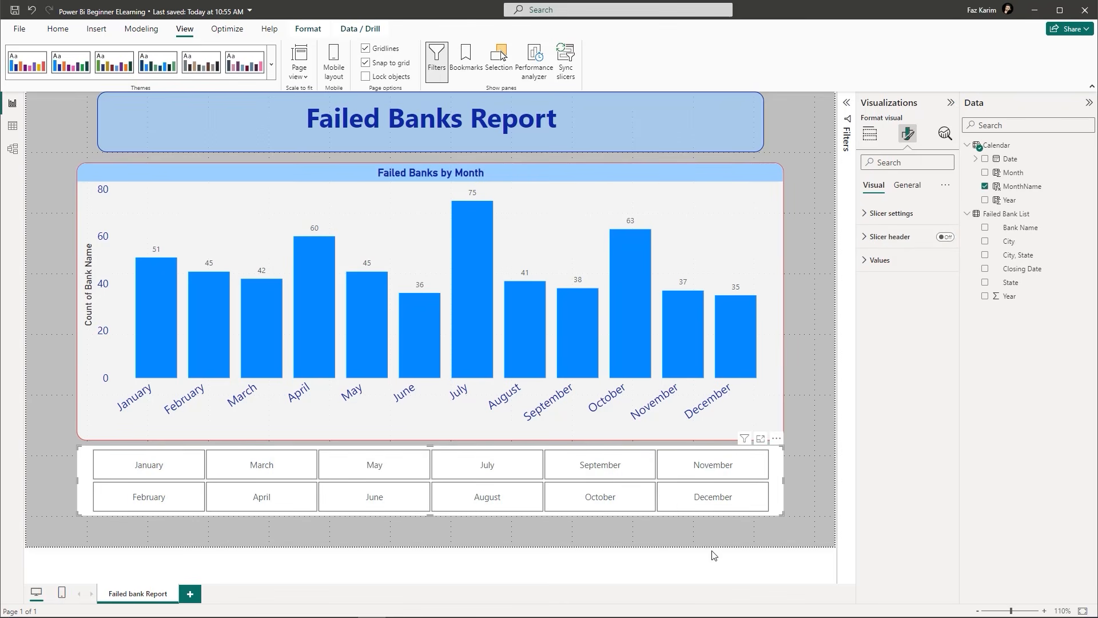
Filter the chart to March, June and October together using the month slicer's tiles.
click(289, 470)
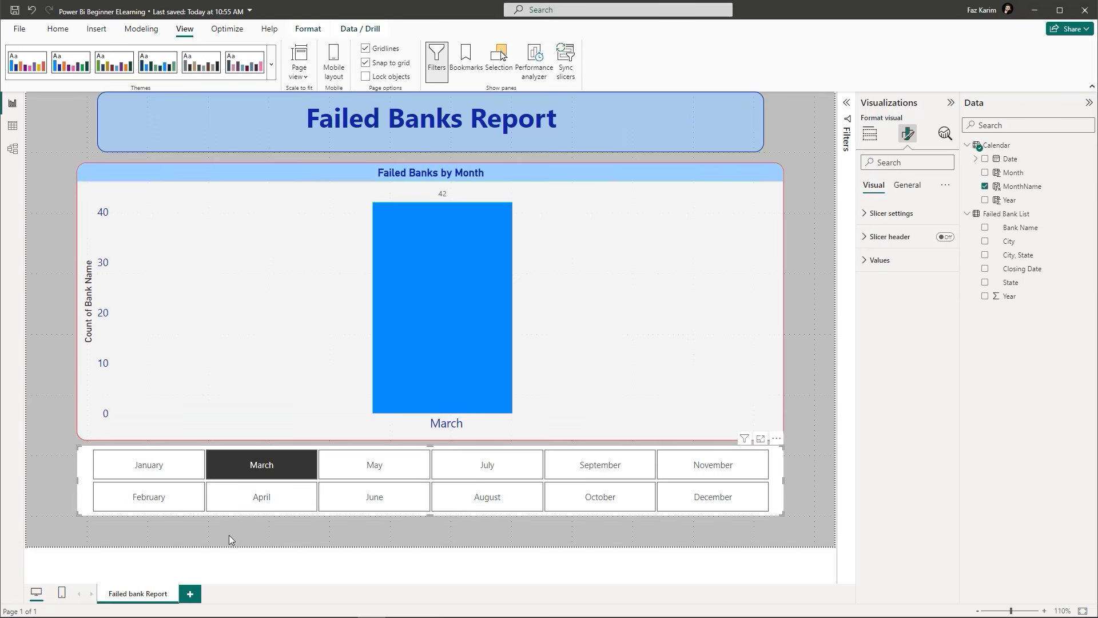
ctrl+click(332, 497)
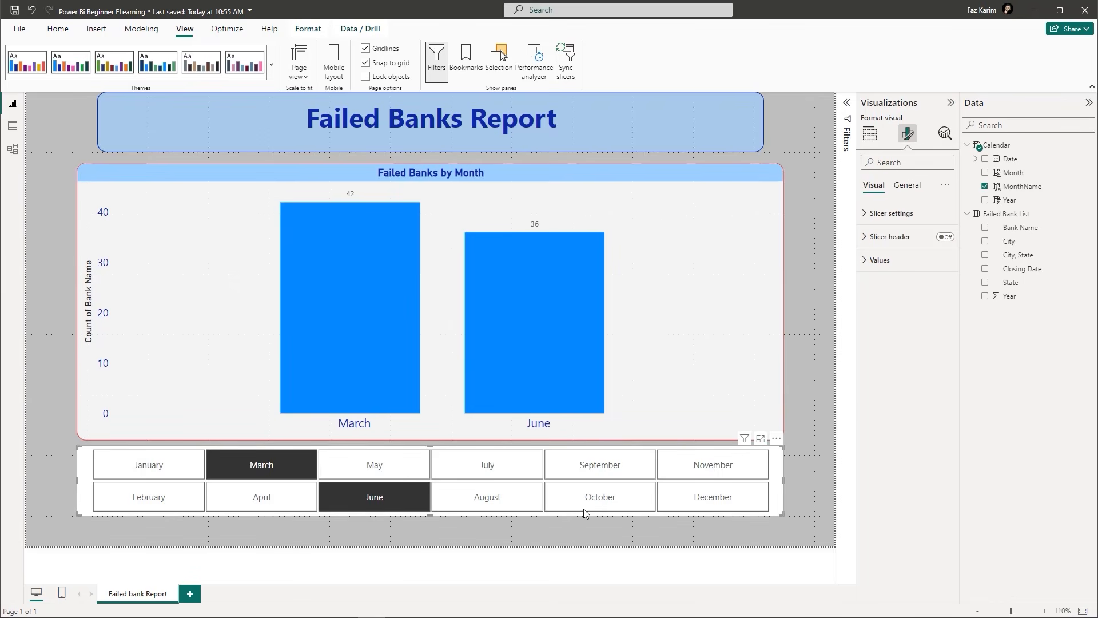
ctrl+click(600, 496)
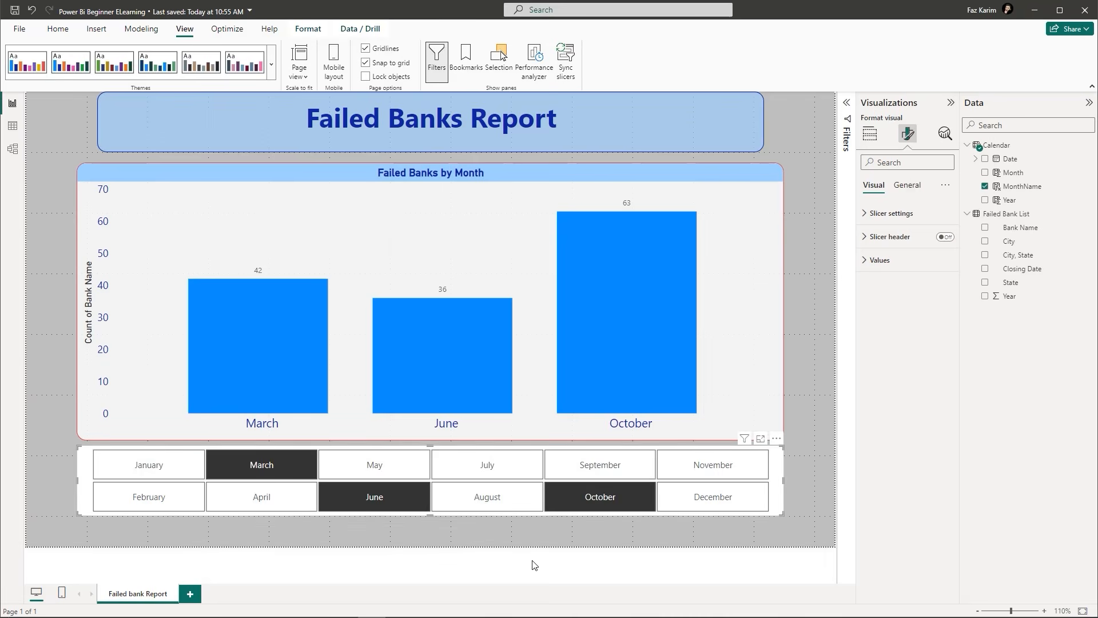
Add January and December to the month slicer's selection, and clear the whole selection so the chart shows every month.
ctrl+click(159, 470)
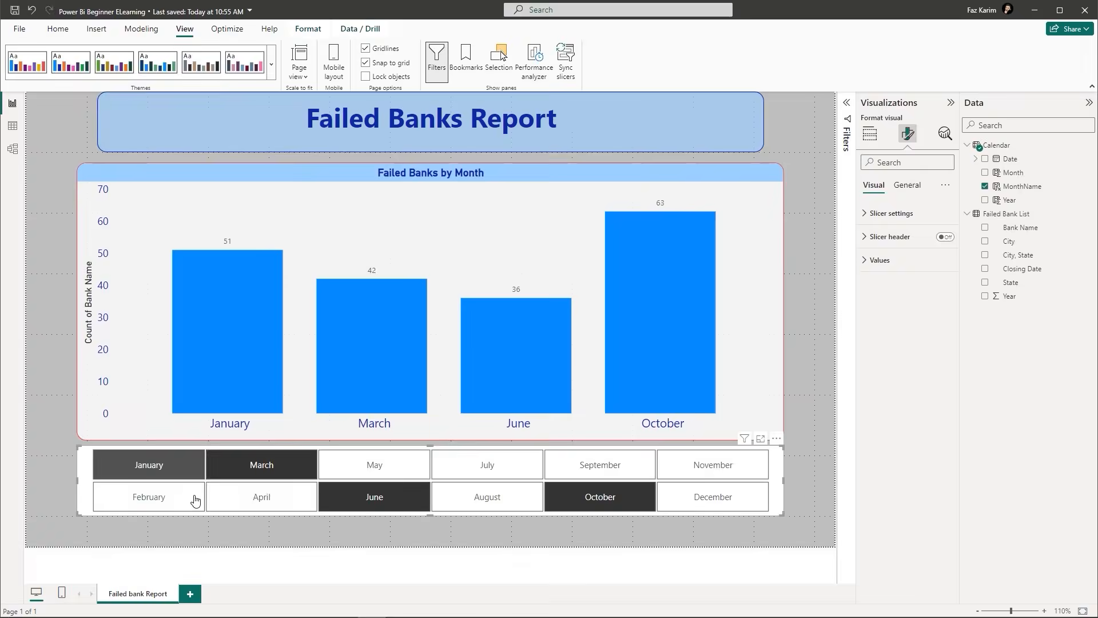
ctrl+click(714, 502)
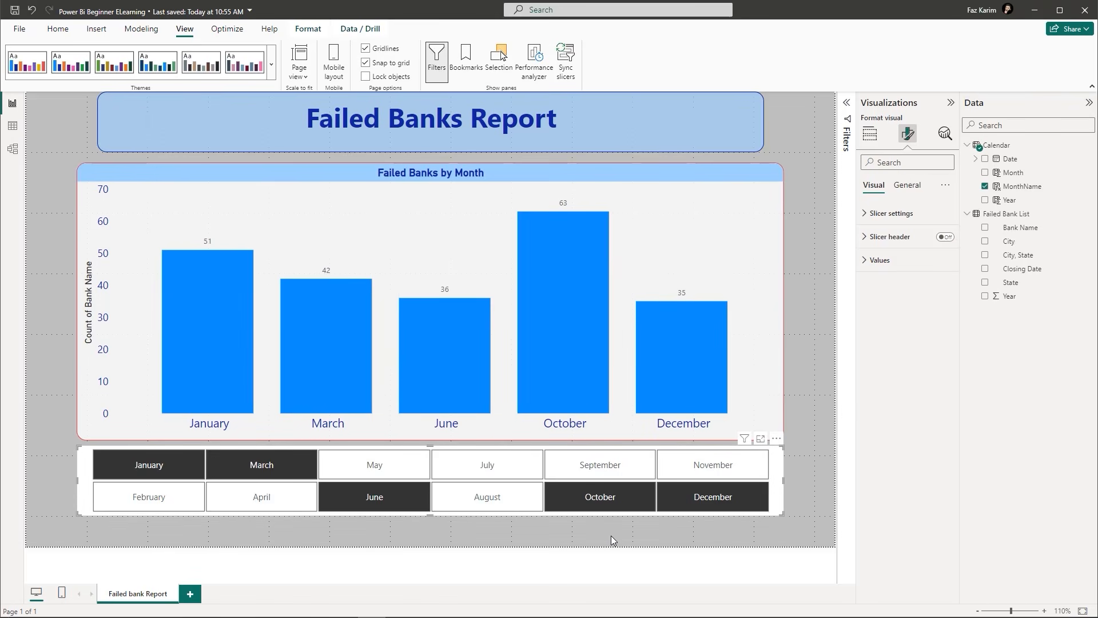
click(658, 507)
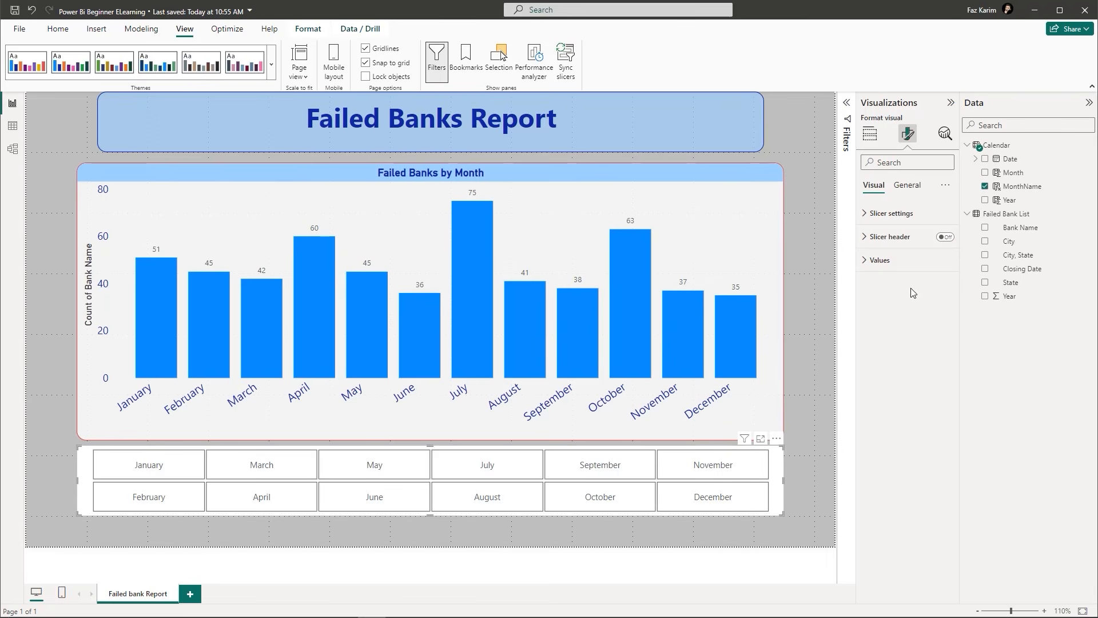
Move the month slicer slightly down to widen the gap beneath the column chart.
click(870, 135)
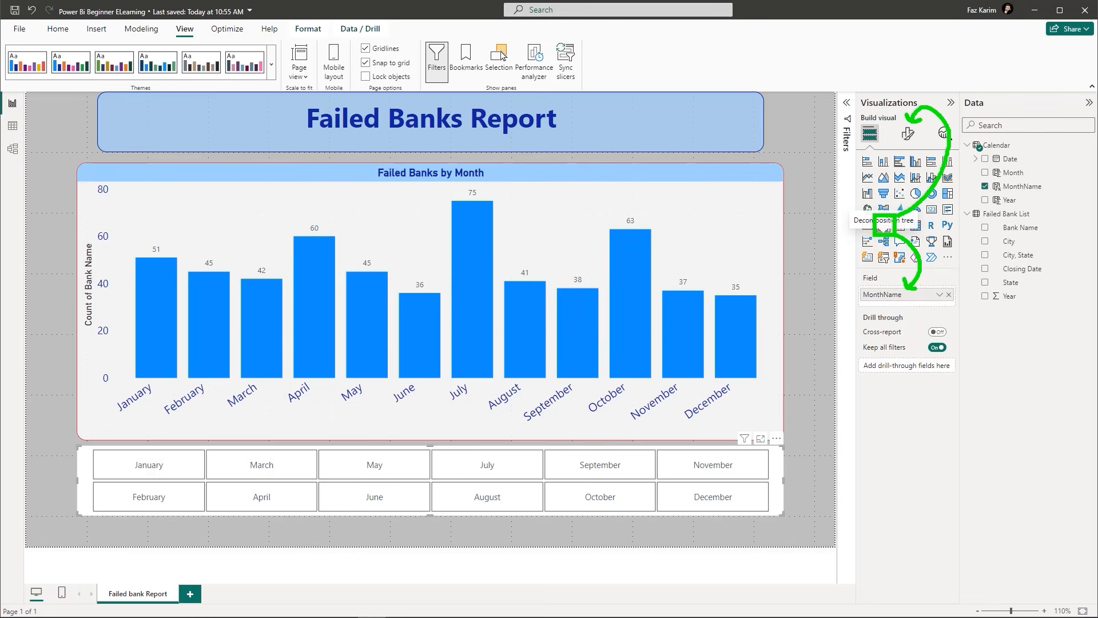
key(Escape)
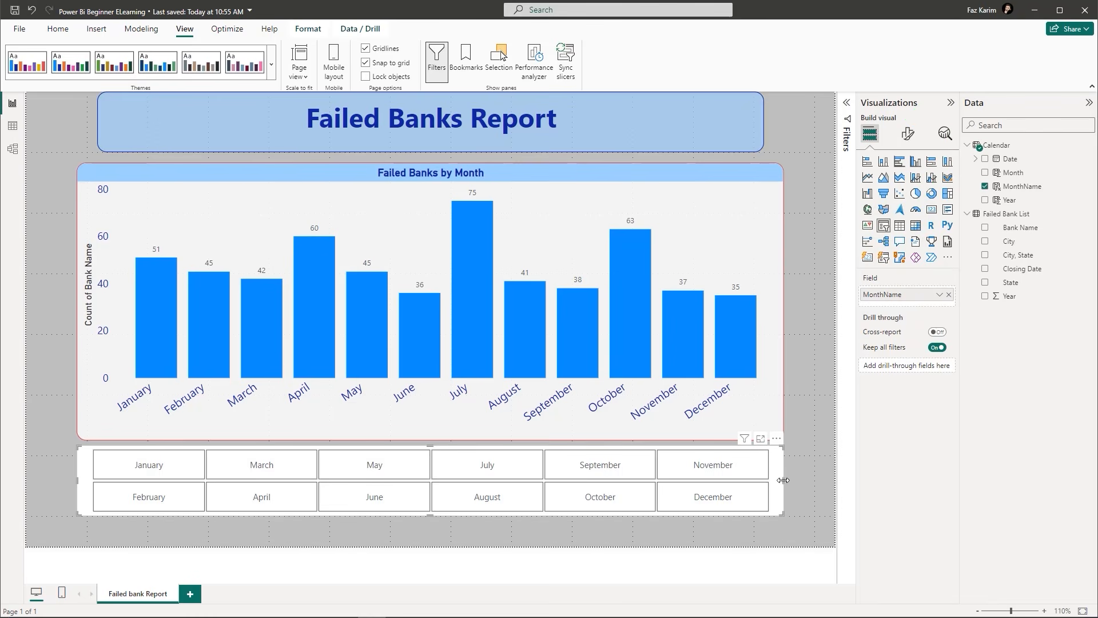
mouse_move(784, 481)
mouse_down()
mouse_move(818, 481)
mouse_move(784, 481)
mouse_up()
drag(681, 448, 681, 453)
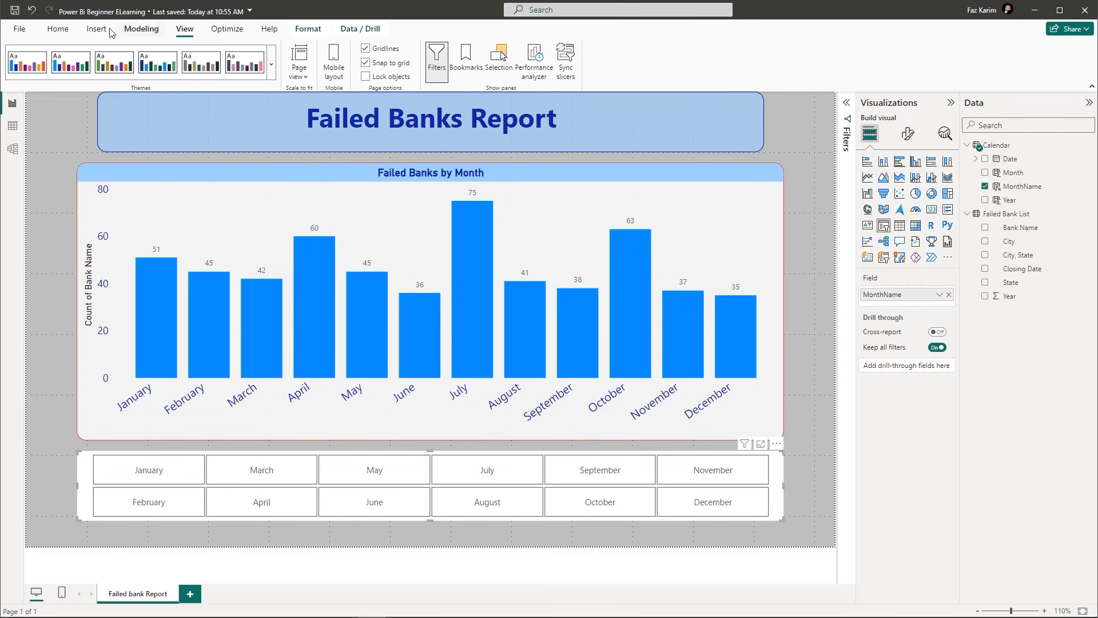
Insert a Clear all slicers button and place it over the right end of the report title.
click(92, 29)
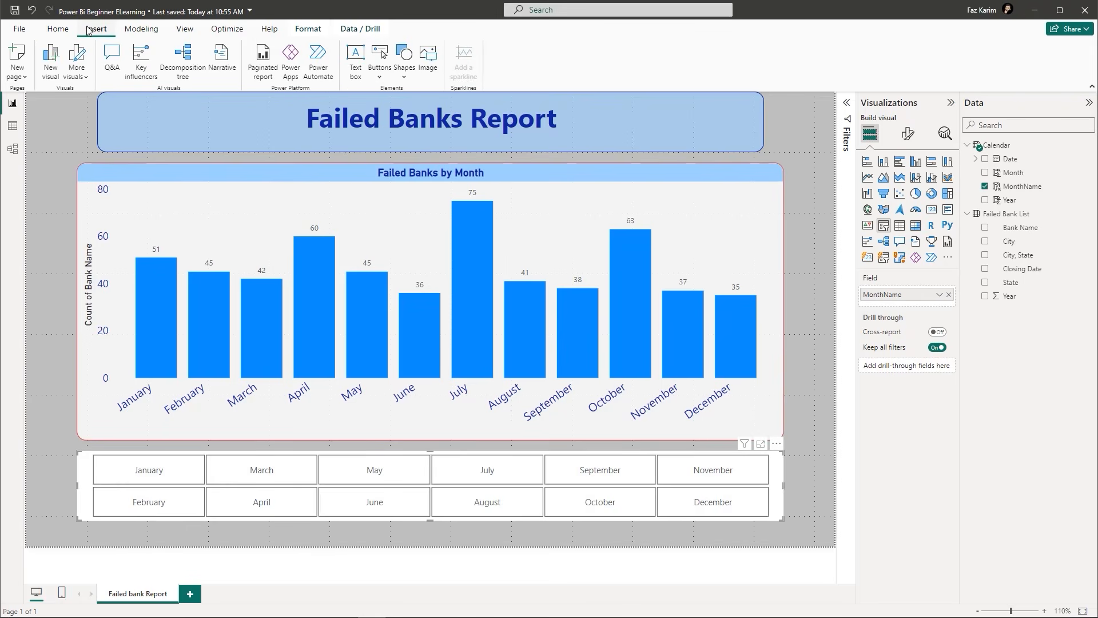
click(379, 74)
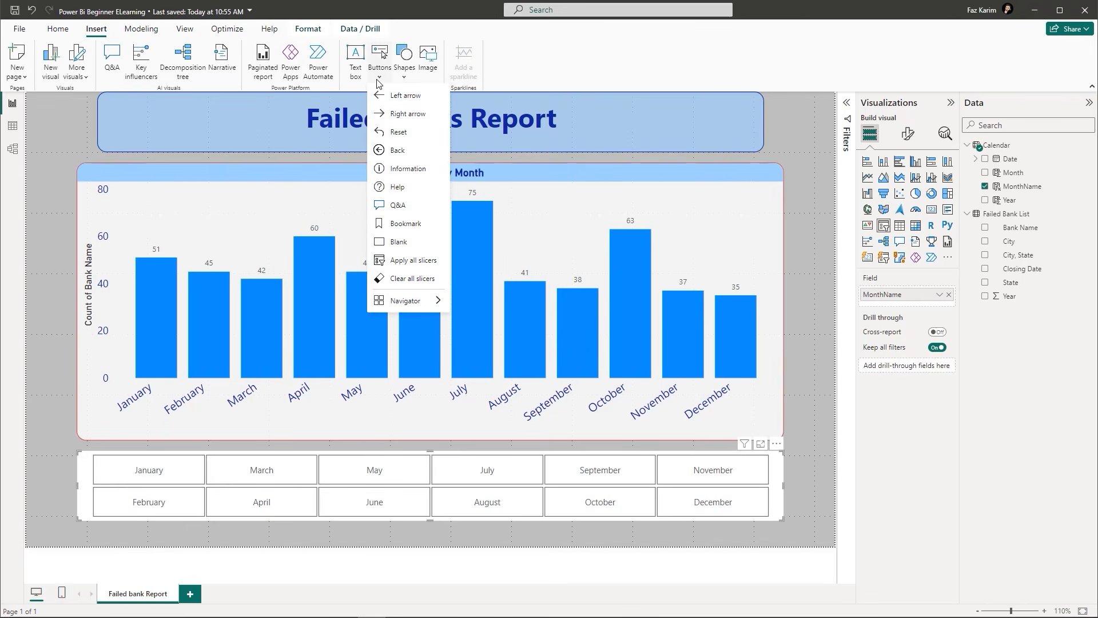
click(408, 280)
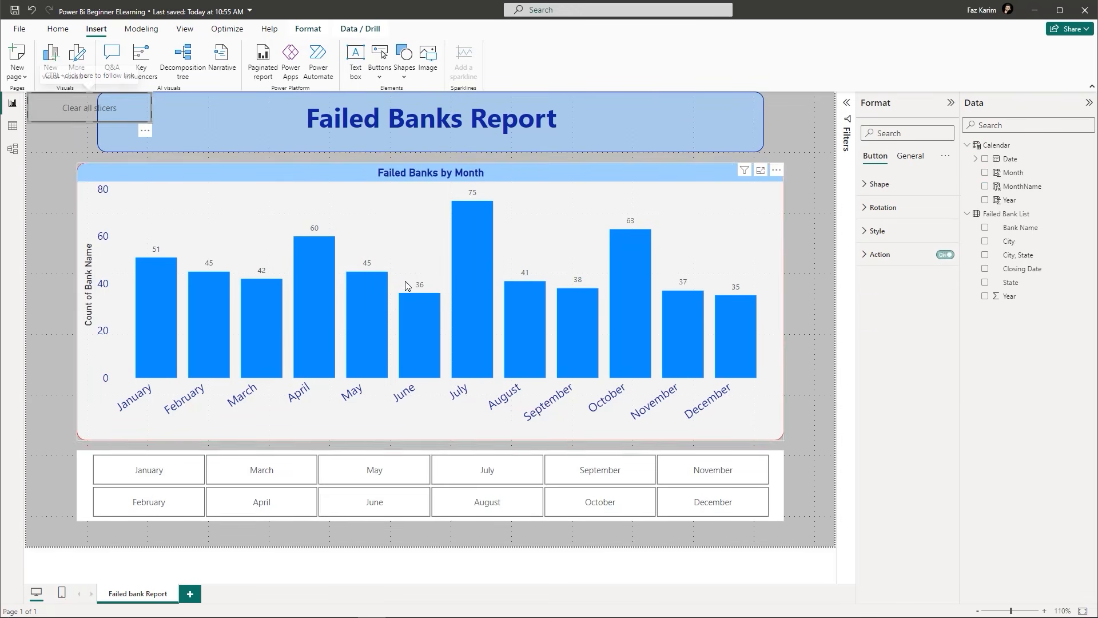
drag(118, 125, 813, 130)
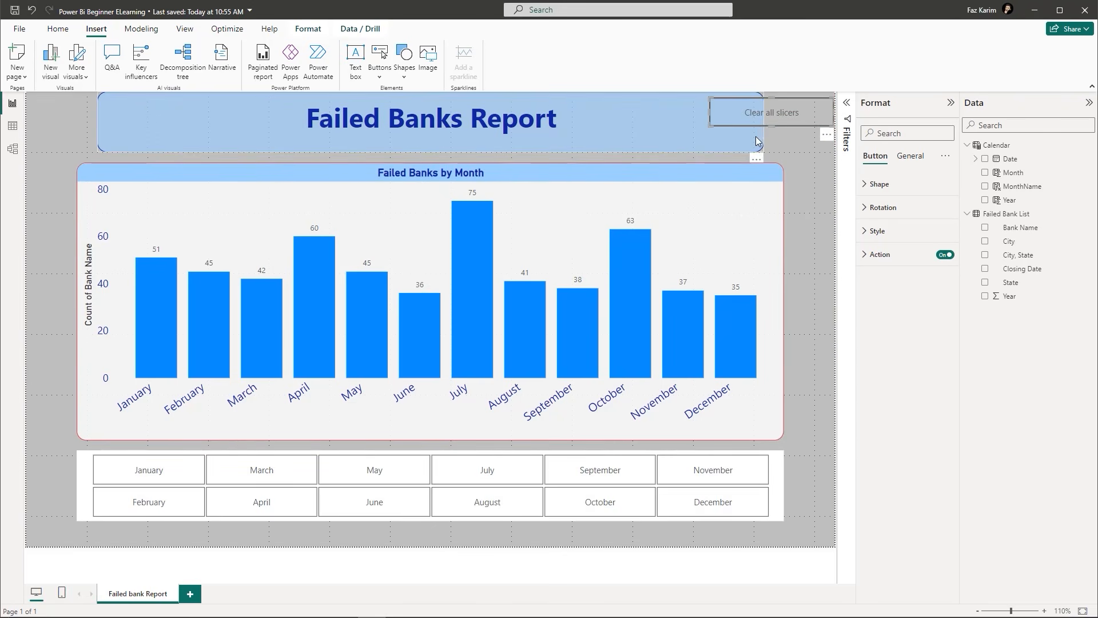
Narrow the column chart from both sides so its edges line up with the title box.
click(779, 294)
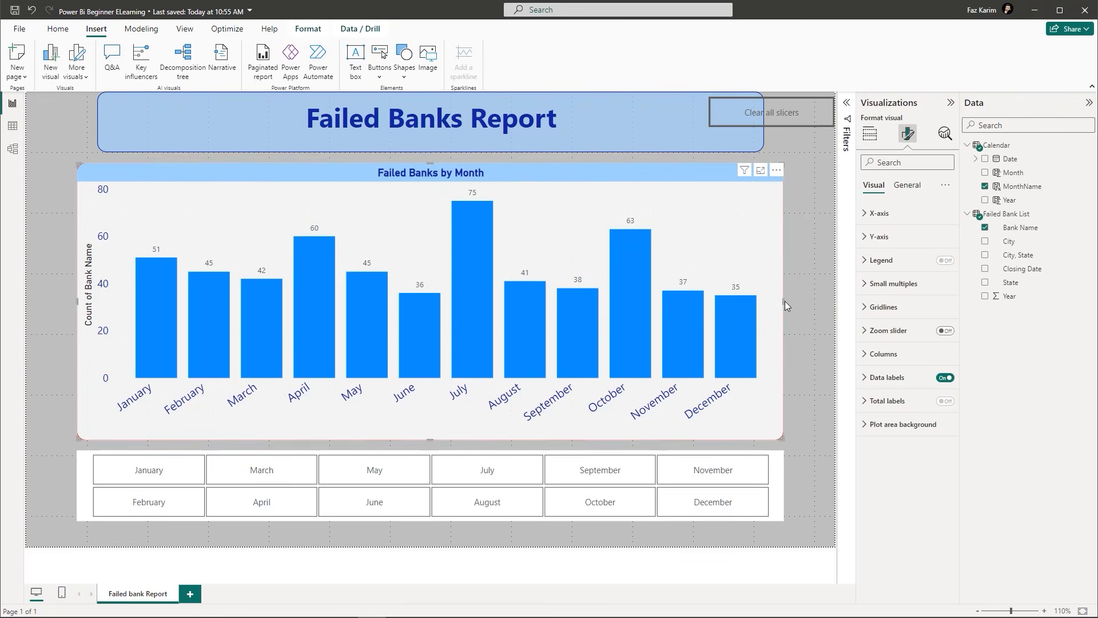
drag(783, 300, 764, 304)
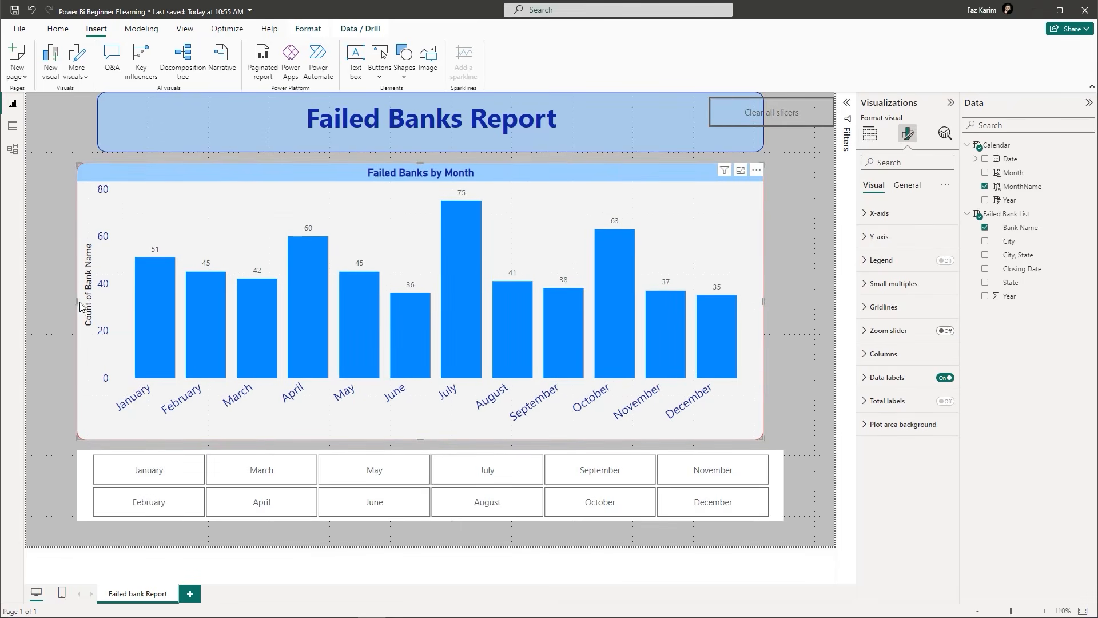
drag(75, 307, 98, 307)
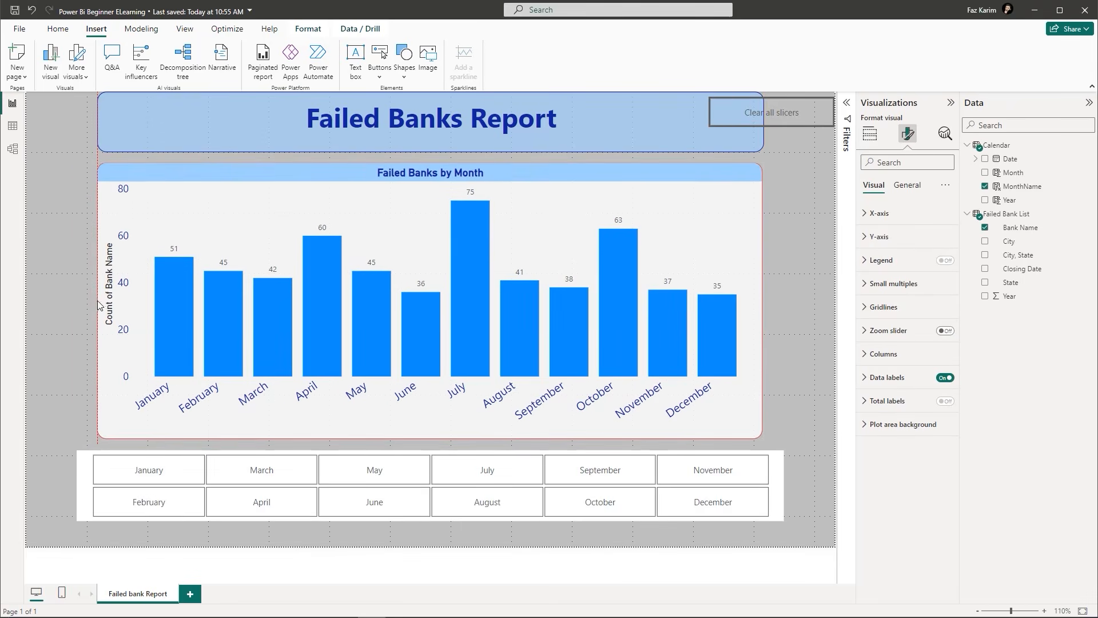
Narrow the month slicer from both sides so it sits slightly inside the column chart's width.
click(79, 483)
drag(75, 485, 110, 487)
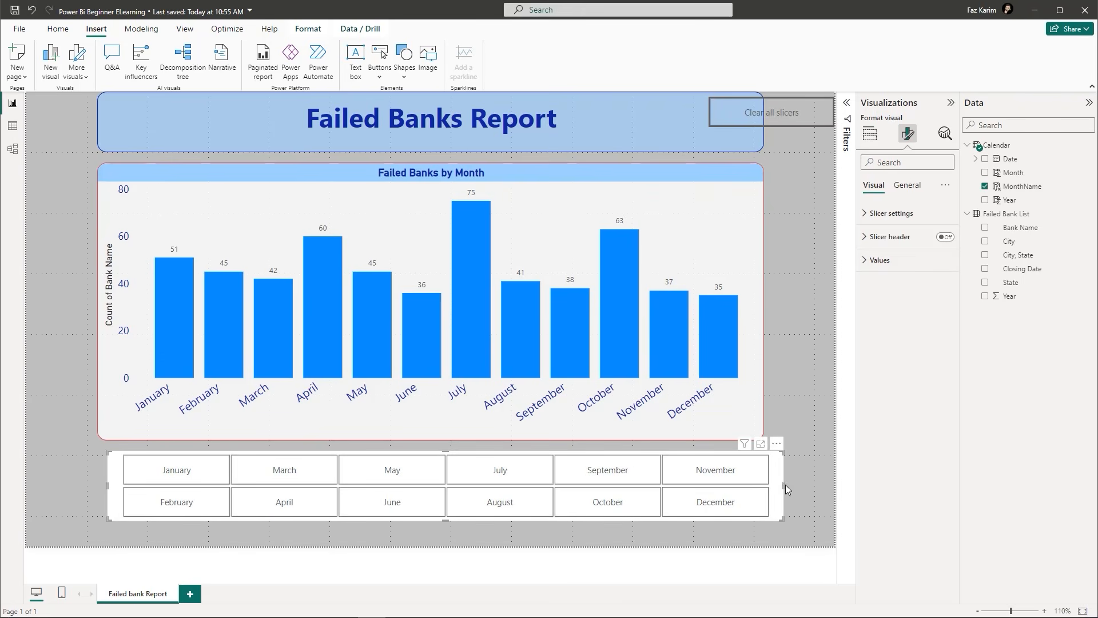
drag(784, 484, 753, 486)
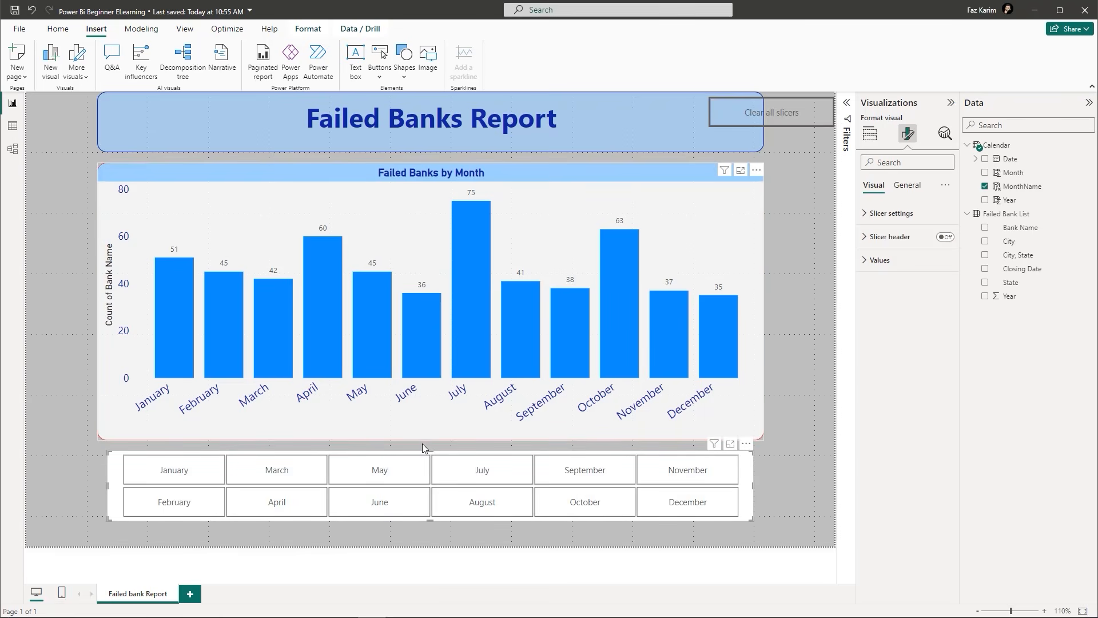
Shorten the column chart by raising its lower edge, and stack the month slicer and the Clear all slicers button beneath it.
drag(429, 441, 437, 393)
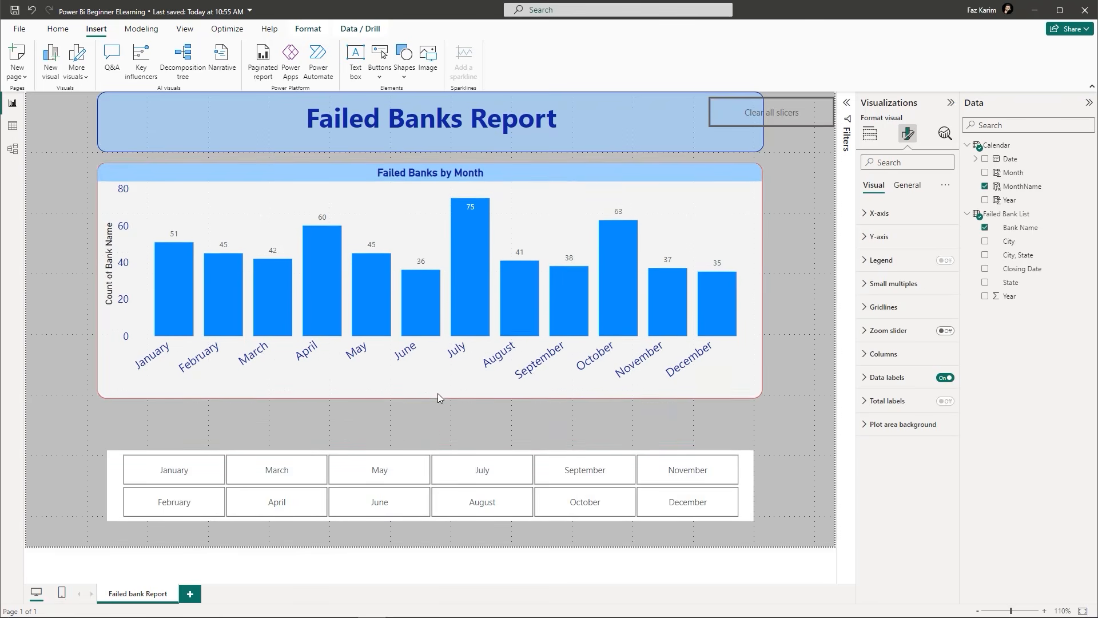
drag(426, 452, 428, 399)
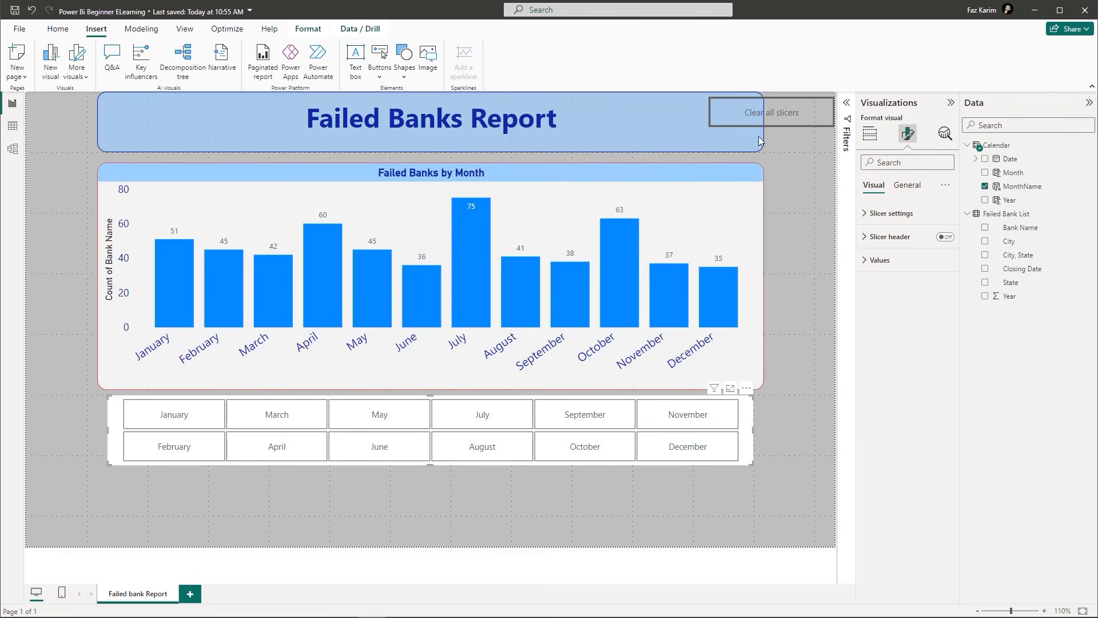
drag(785, 125, 430, 501)
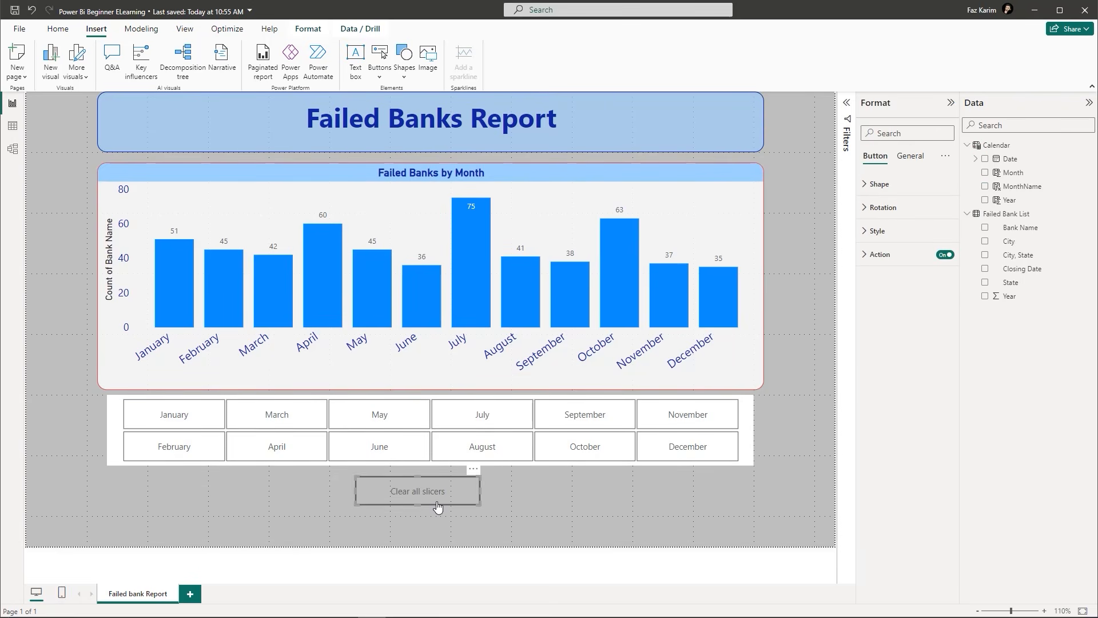
click(915, 161)
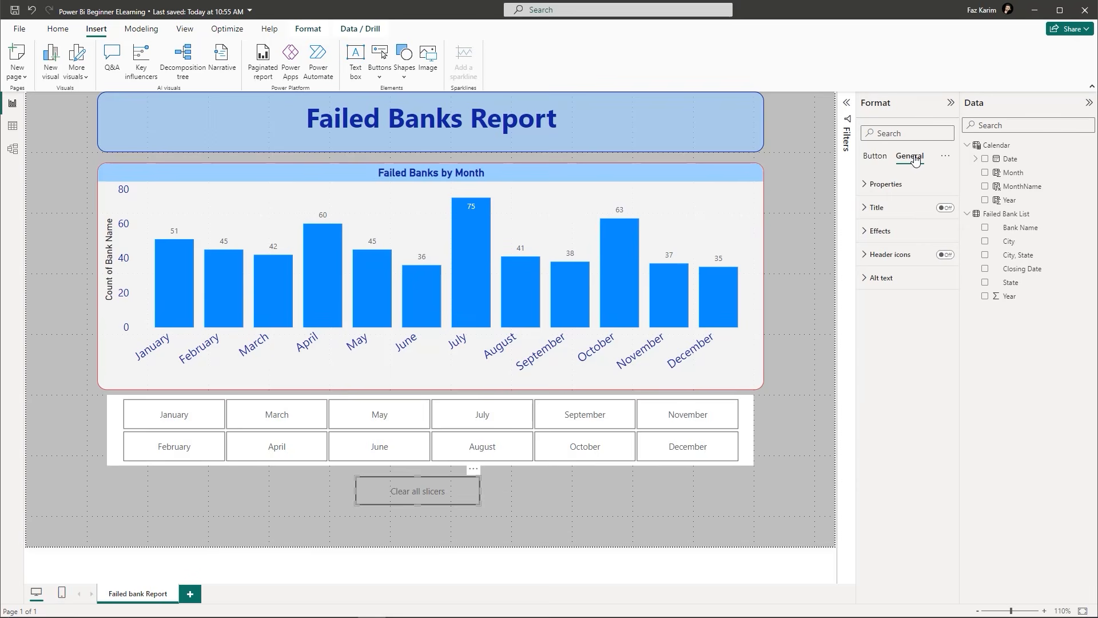
click(884, 189)
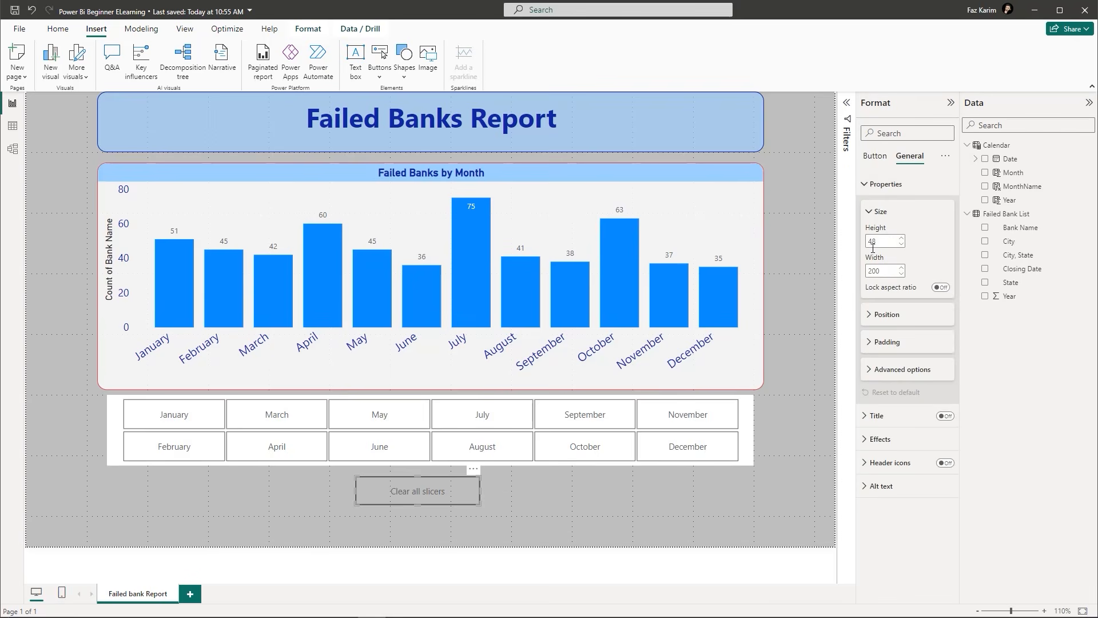
click(866, 425)
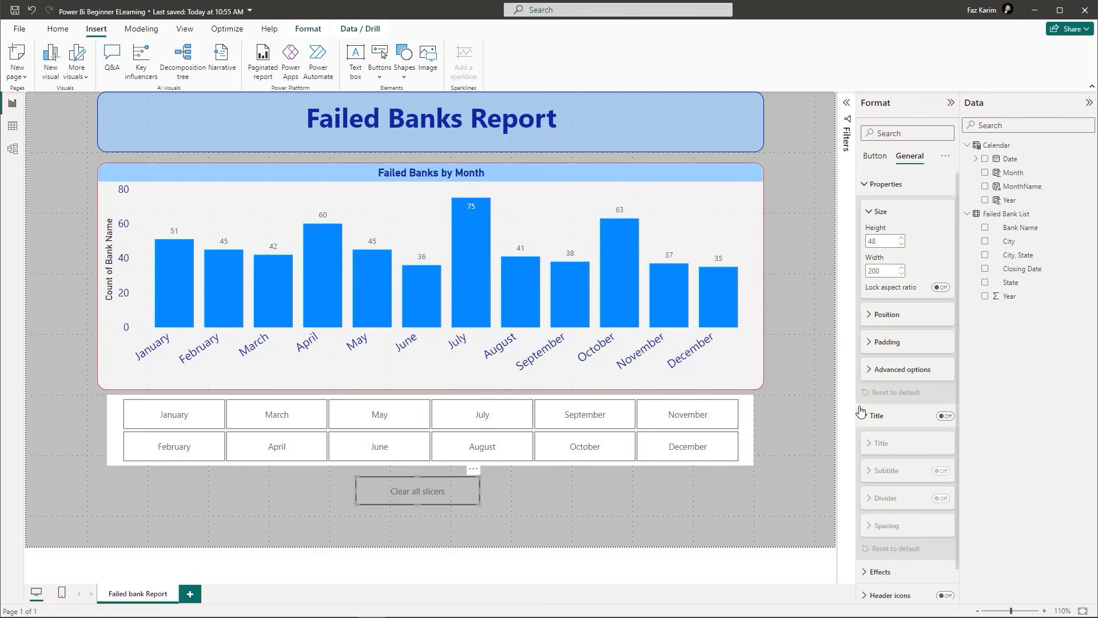
click(866, 423)
click(869, 217)
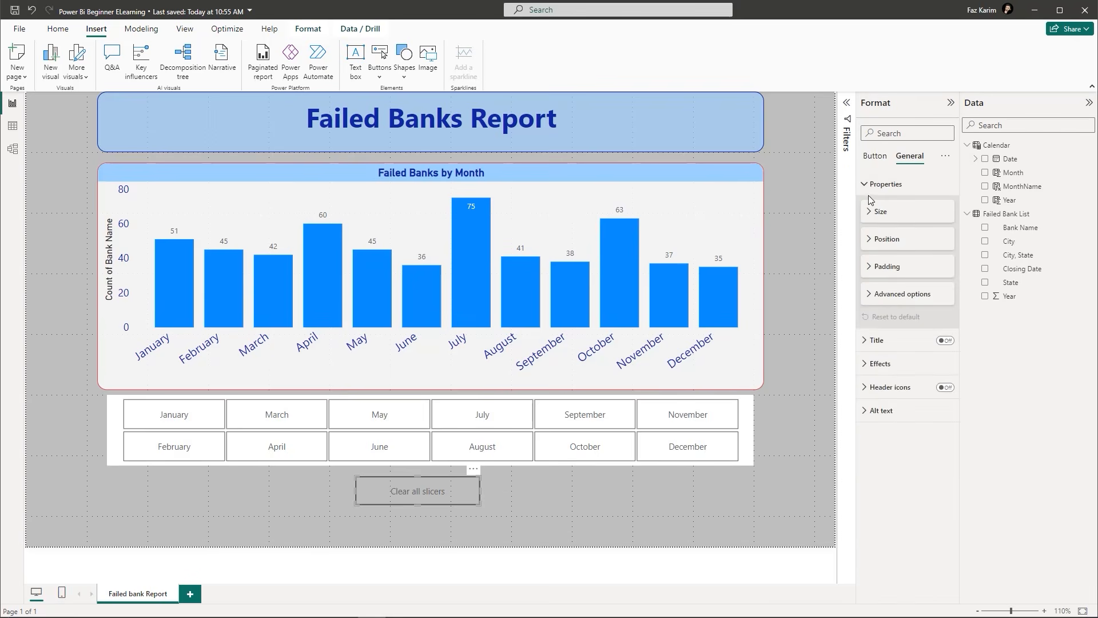
click(867, 186)
Set the font color of the Clear all slicers button's text to the red theme color.
click(873, 156)
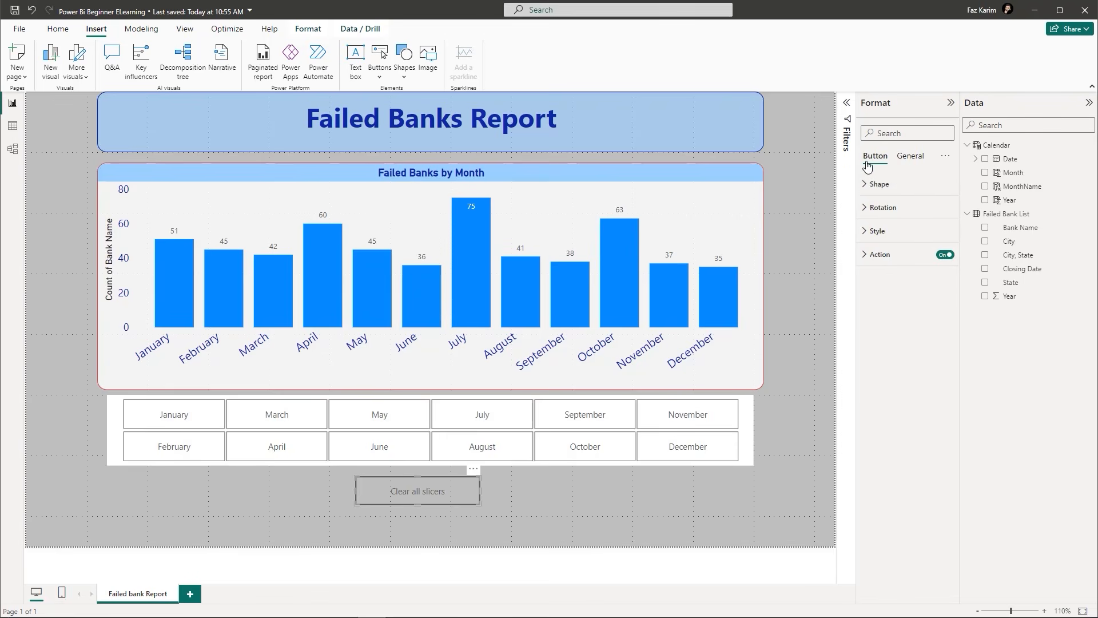
click(869, 230)
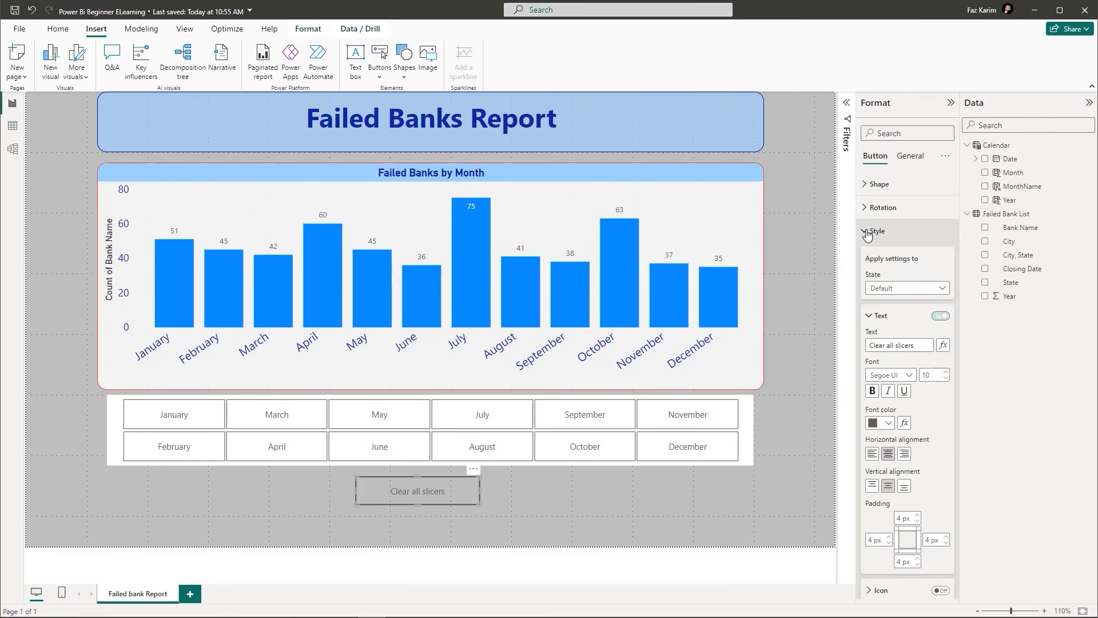
click(888, 423)
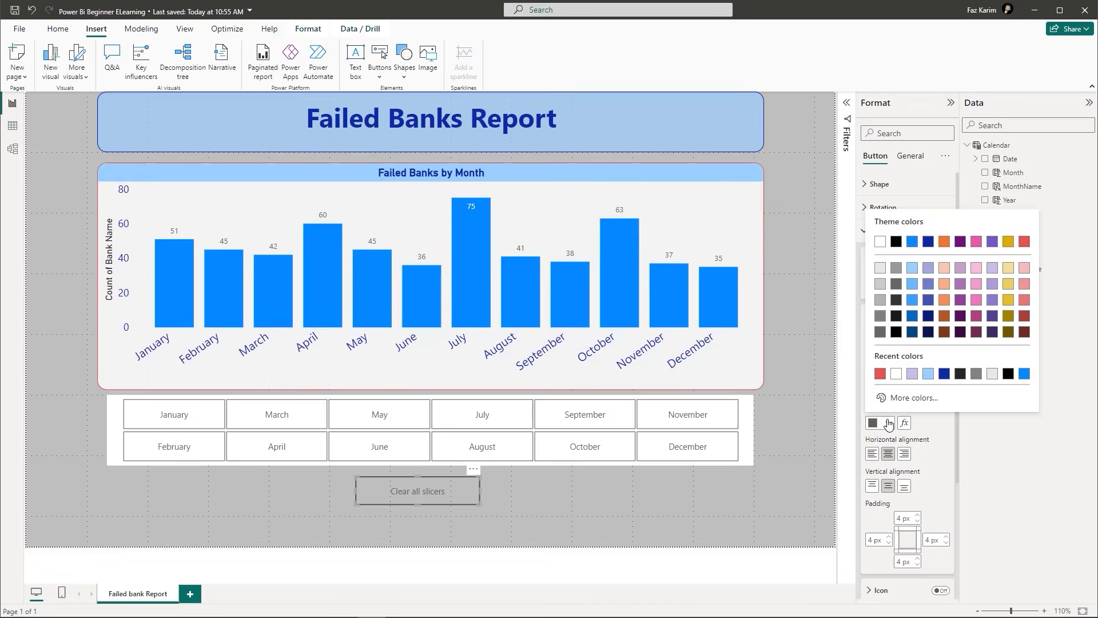
click(1024, 242)
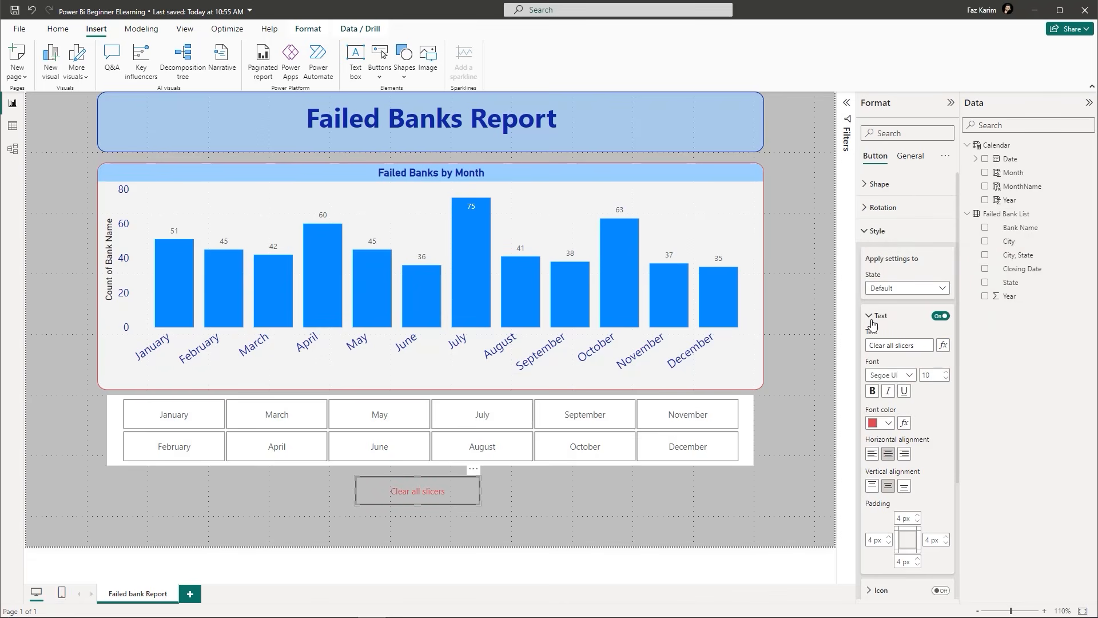
click(870, 317)
Set the border color of the Clear all slicers button to the same red theme color and deselect it.
click(873, 399)
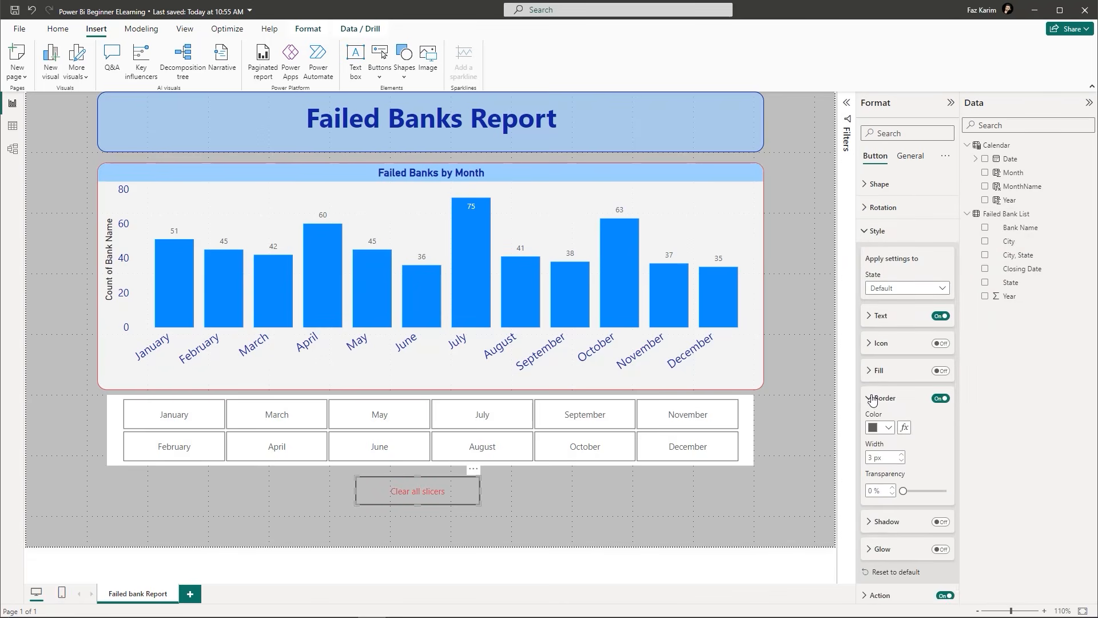
click(889, 428)
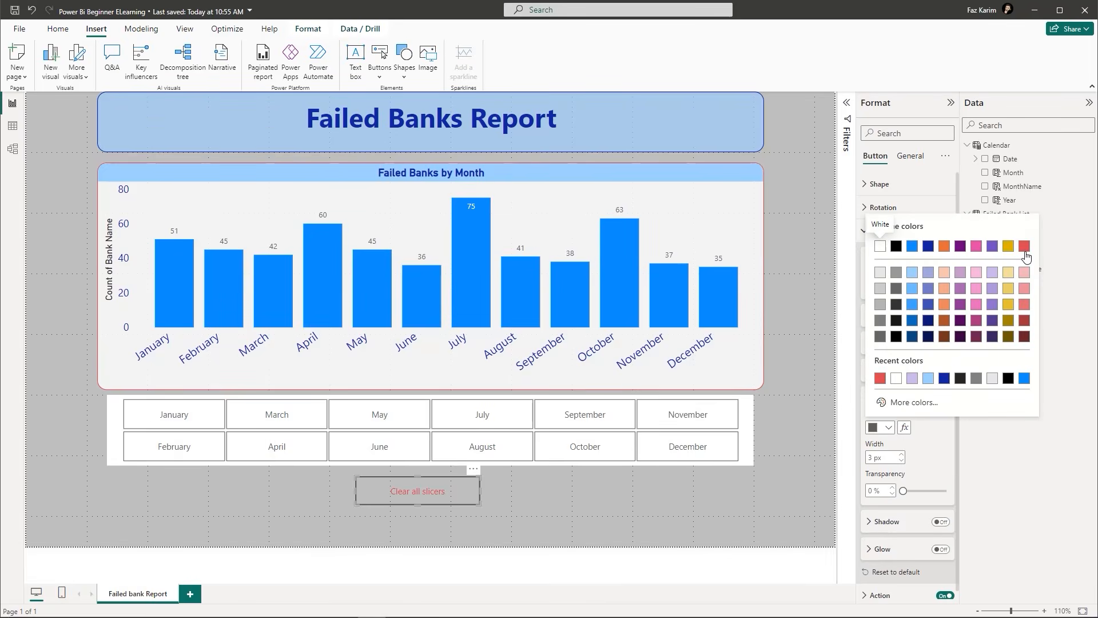
click(1024, 247)
click(799, 495)
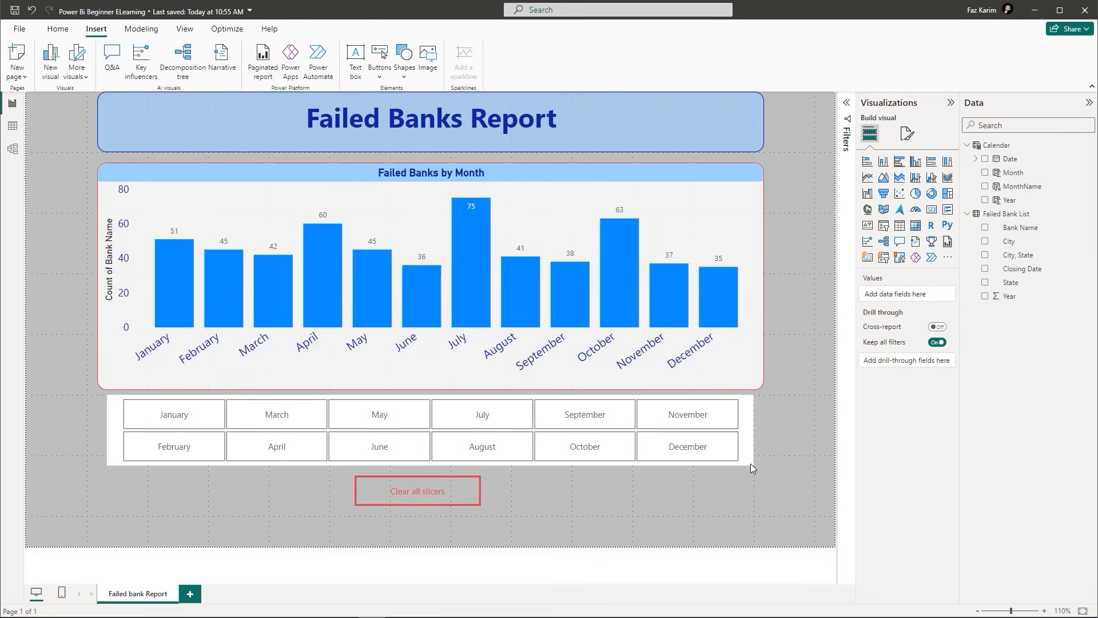
Filter the chart to November and test the Clear all slicers button by resetting the month selection with it.
click(705, 422)
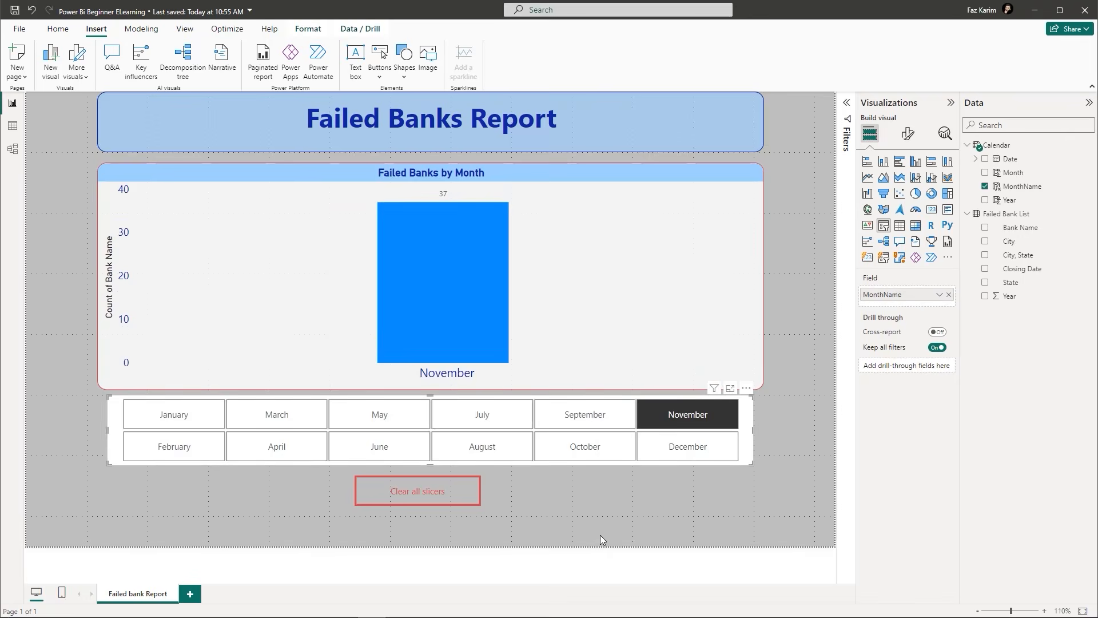
ctrl+click(415, 498)
click(582, 512)
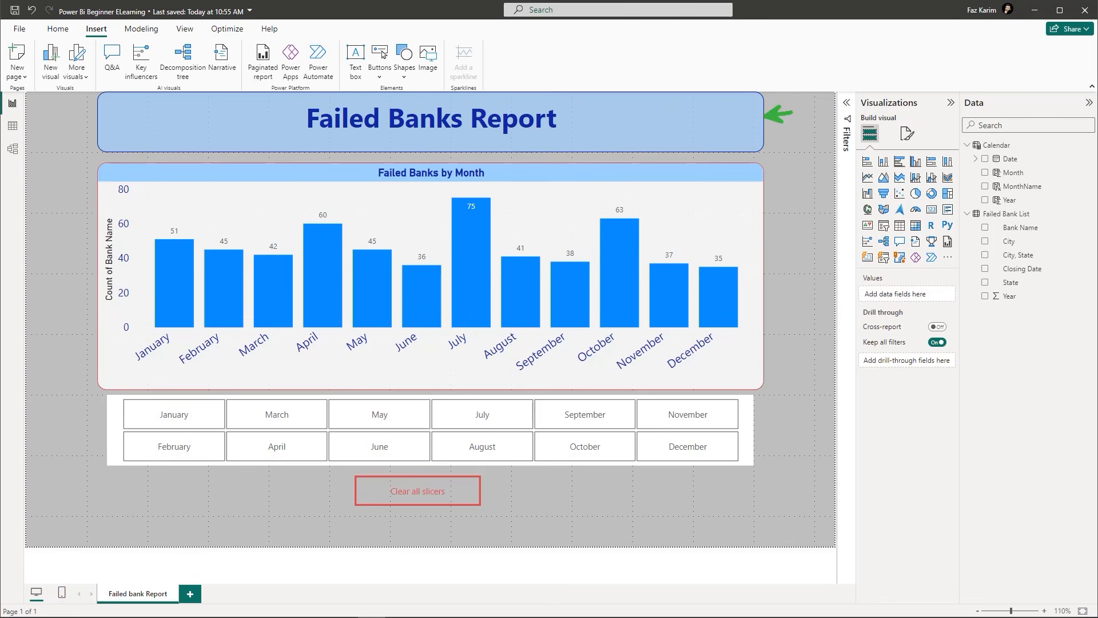
key(t)
text(text)
text(box)
text(t)
text(stac)
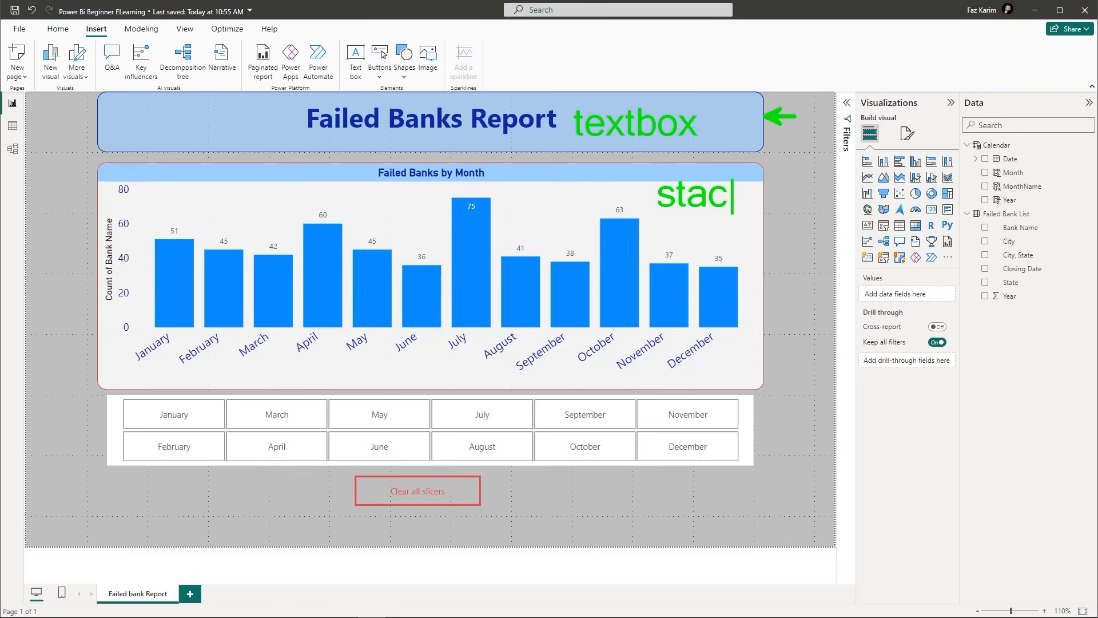
text(kedtslicer)
key(Escape)
text(t)
text(butt)
text(on)
key(Escape)
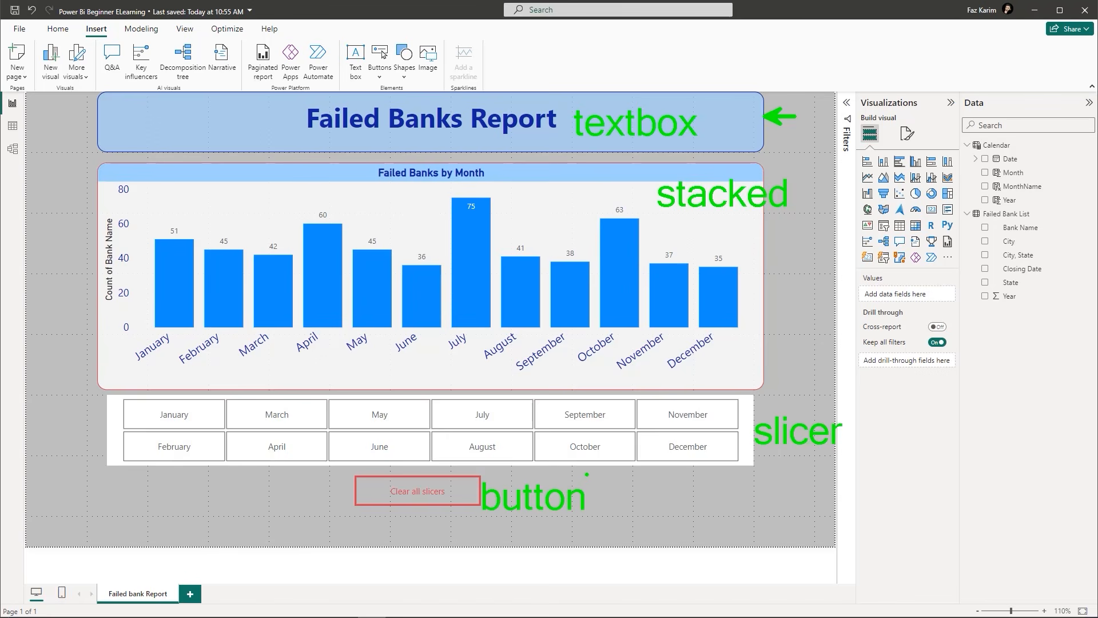